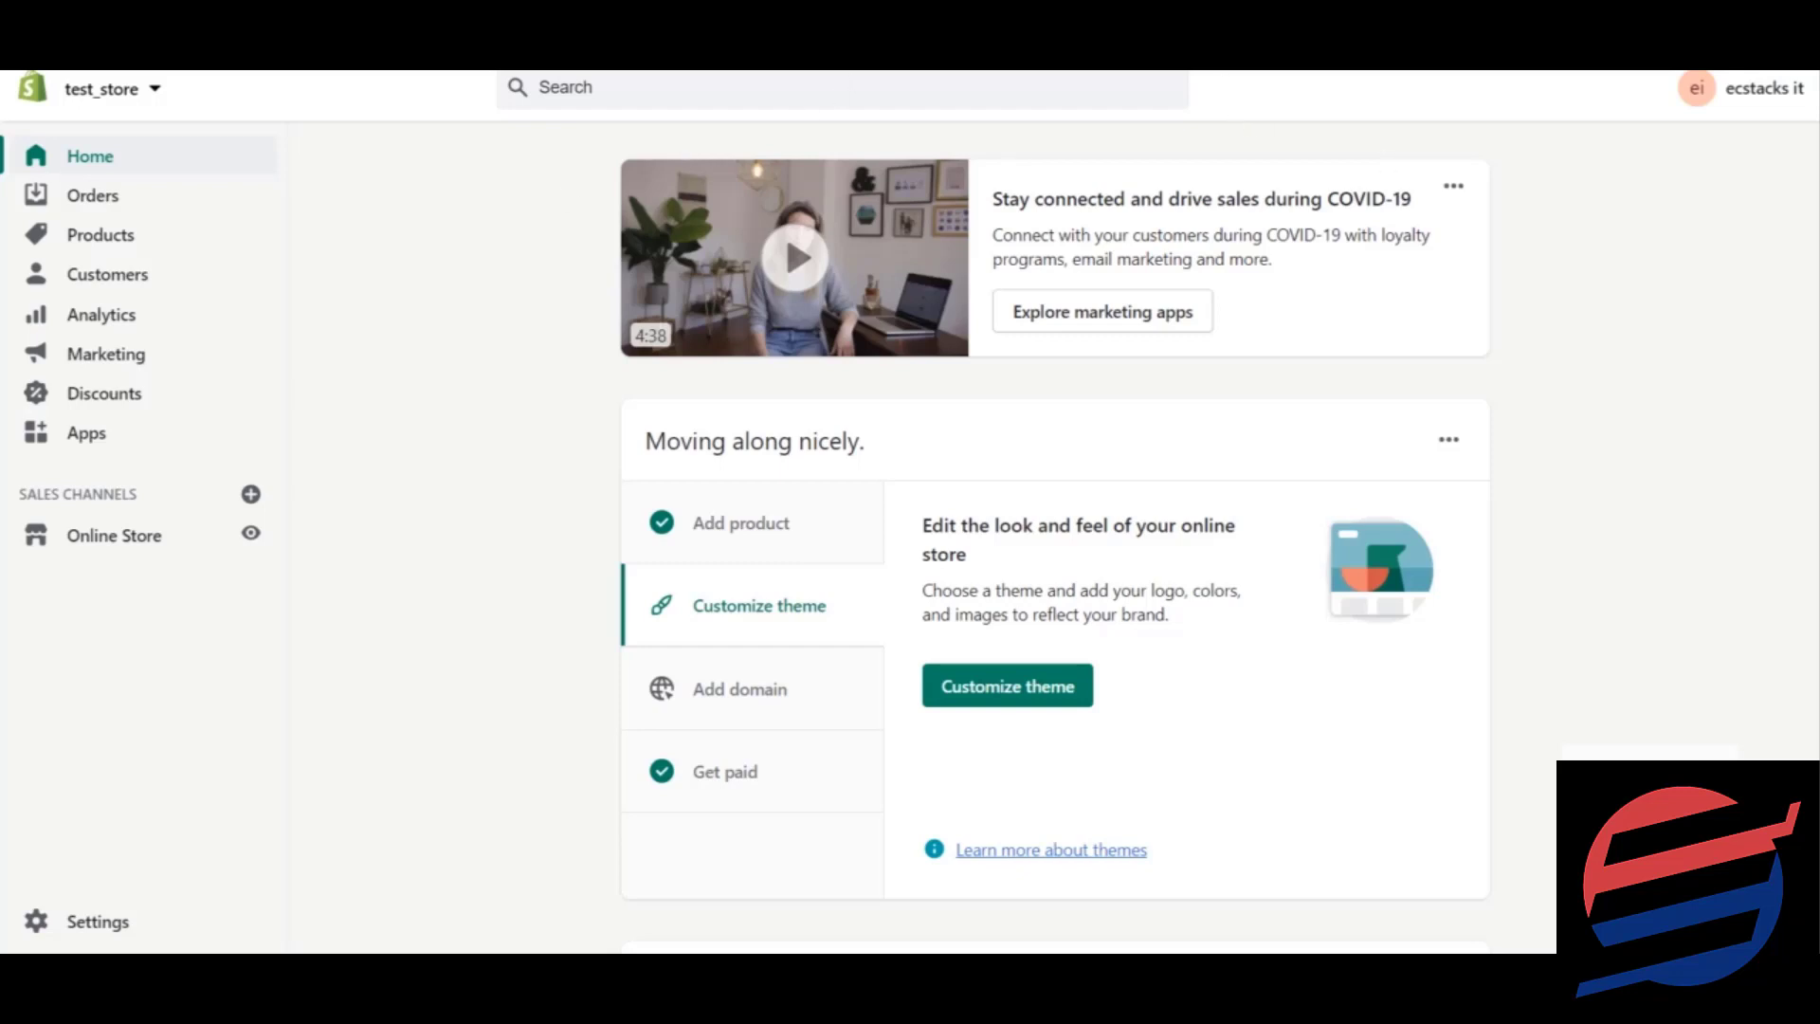
Go to the store's installed apps and view more apps in the Top new apps collection of the Shopify App Store.
scroll(1055, 540, "down", 2)
scroll(1055, 541, "up", 2)
left_click(132, 431)
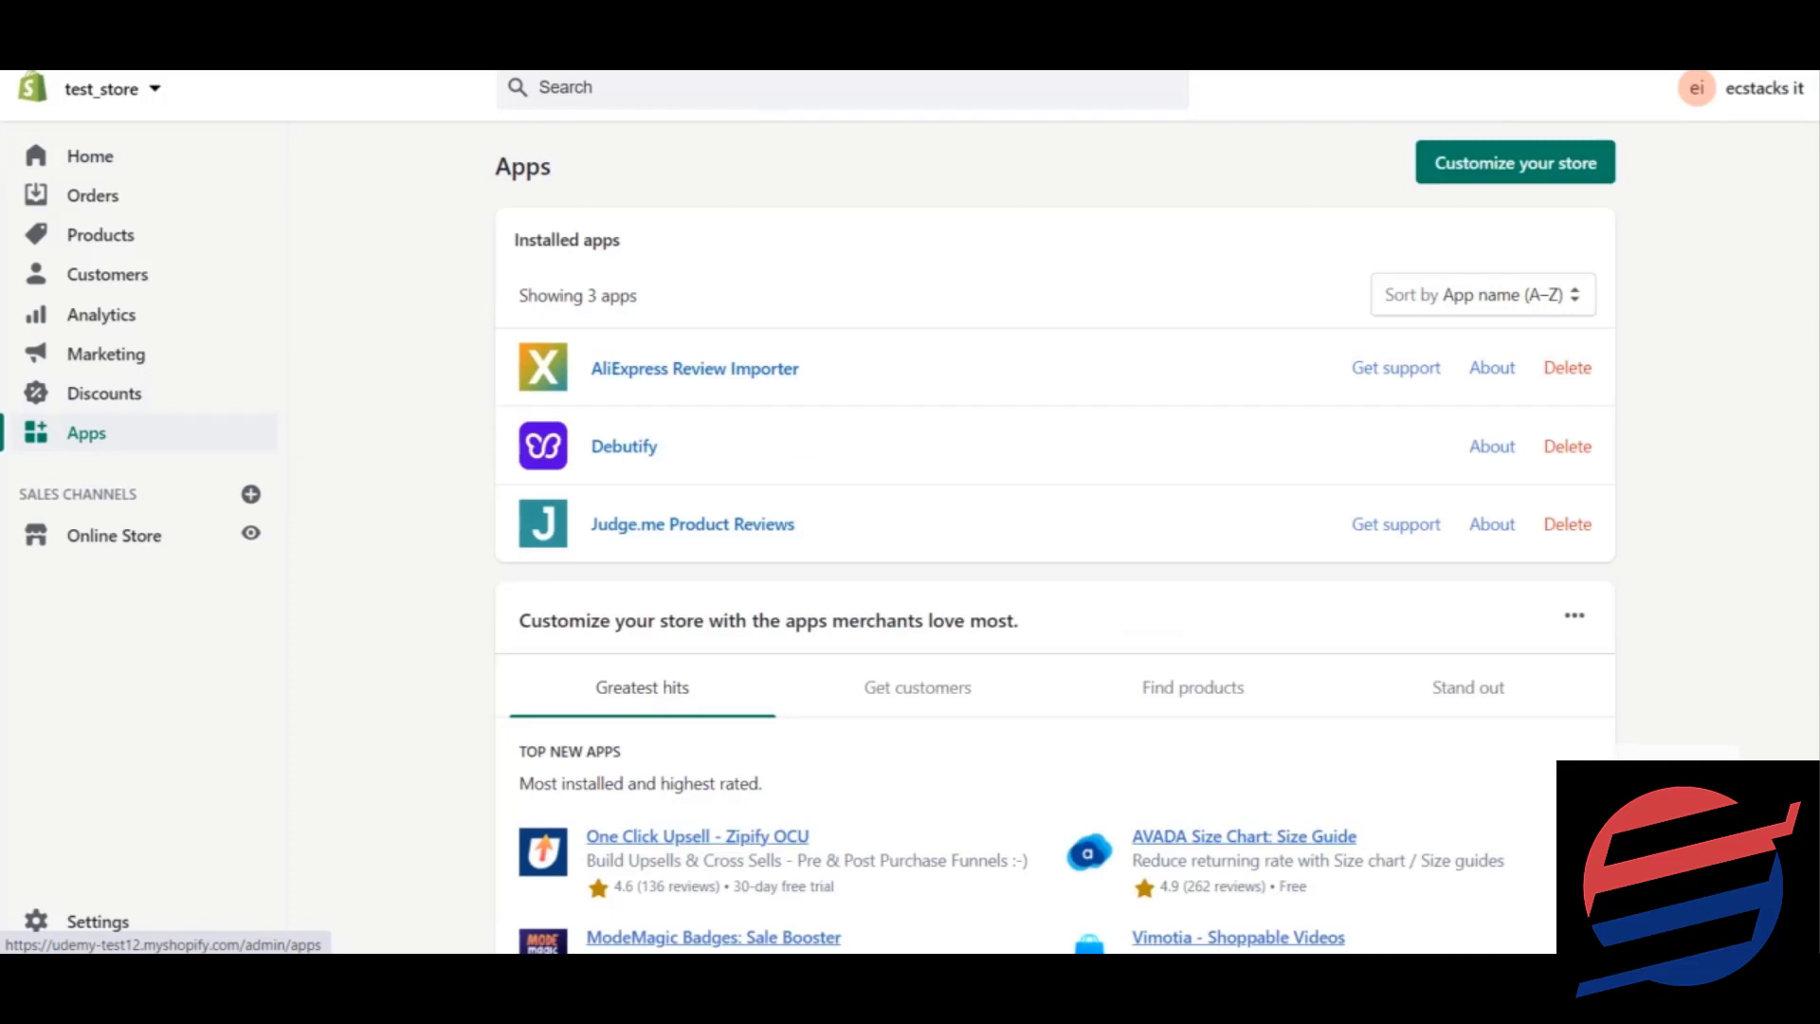
scroll(1137, 772, "down", 5)
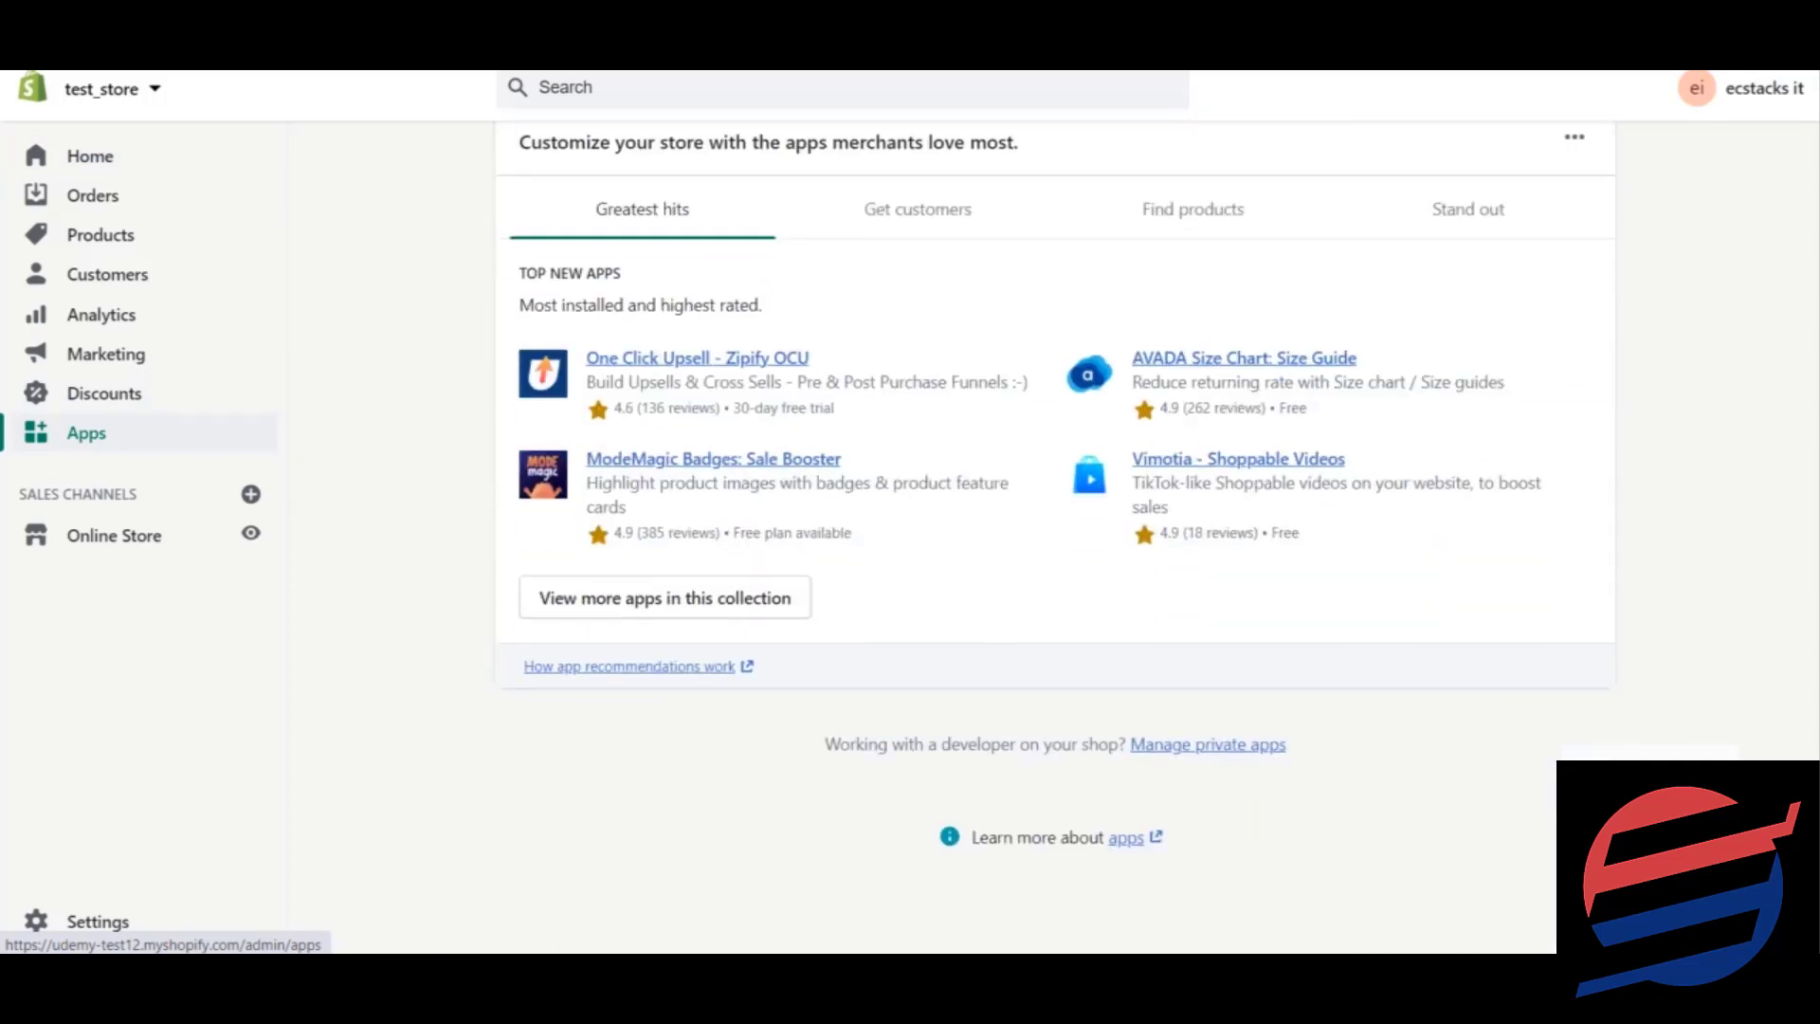
left_click(769, 621)
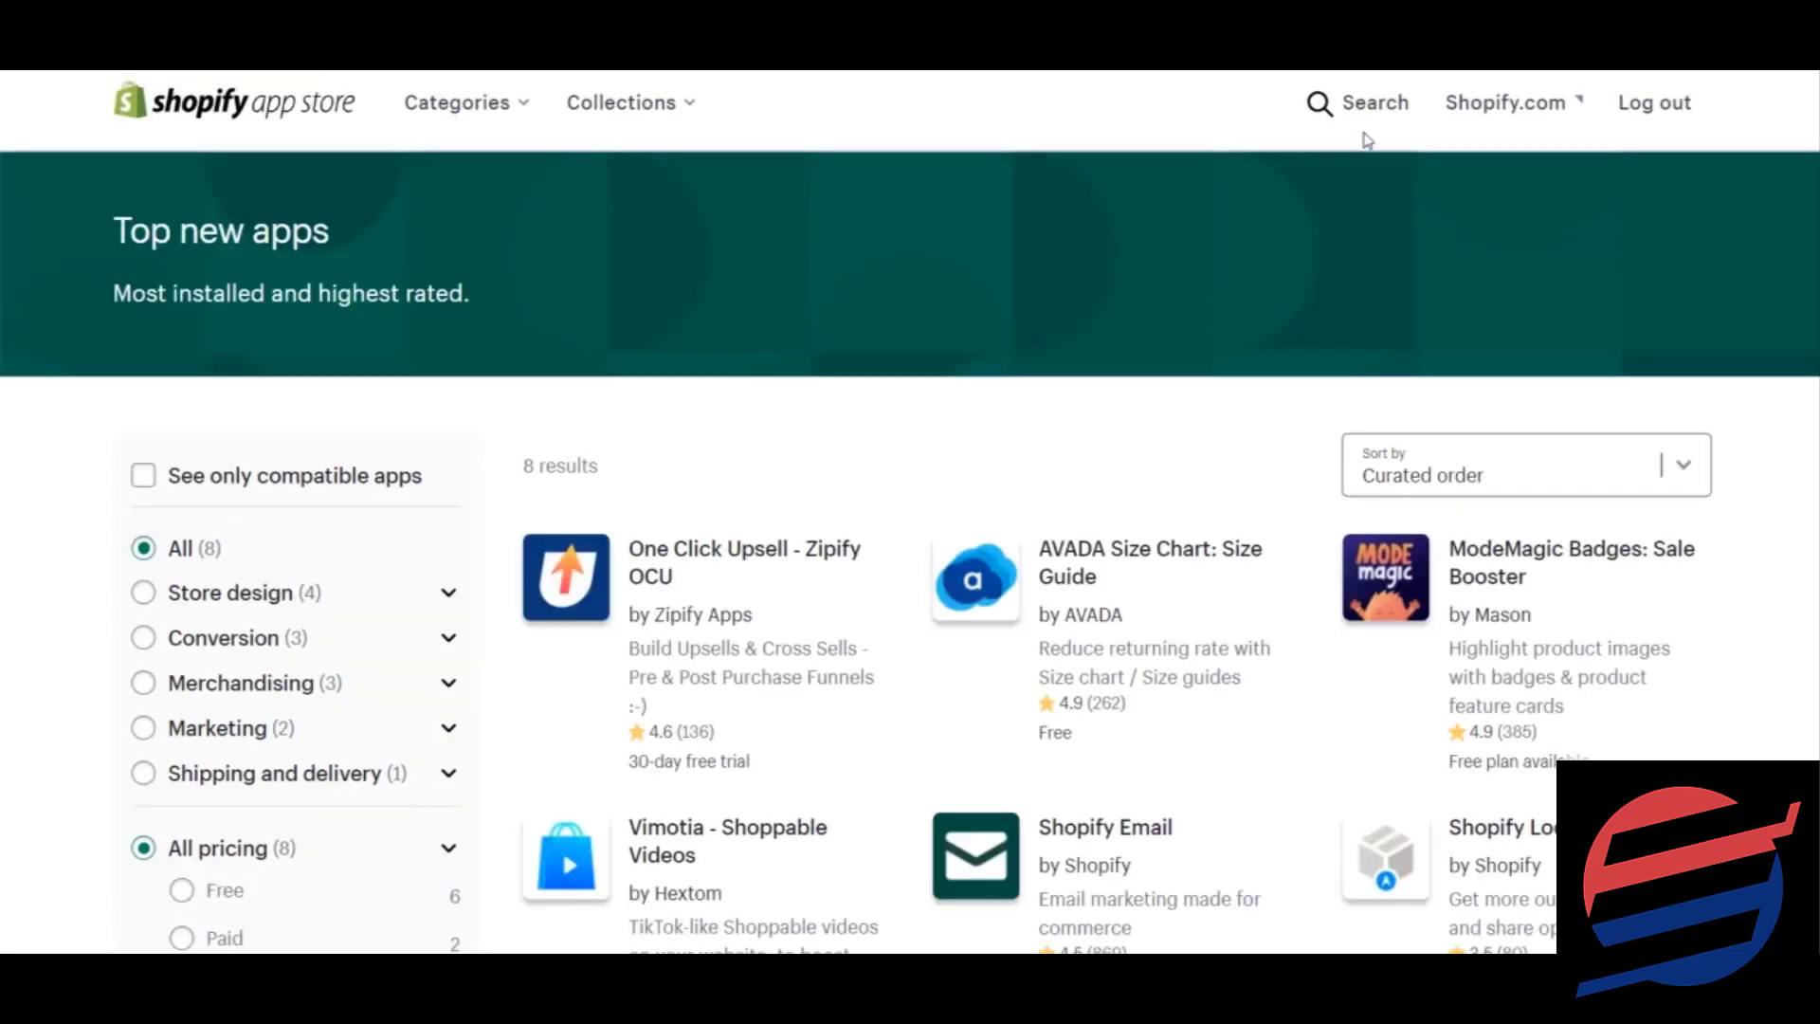
Search the app store for "honey comb" and open the Honeycomb Upsell & Cross Sell listing.
left_click(1360, 128)
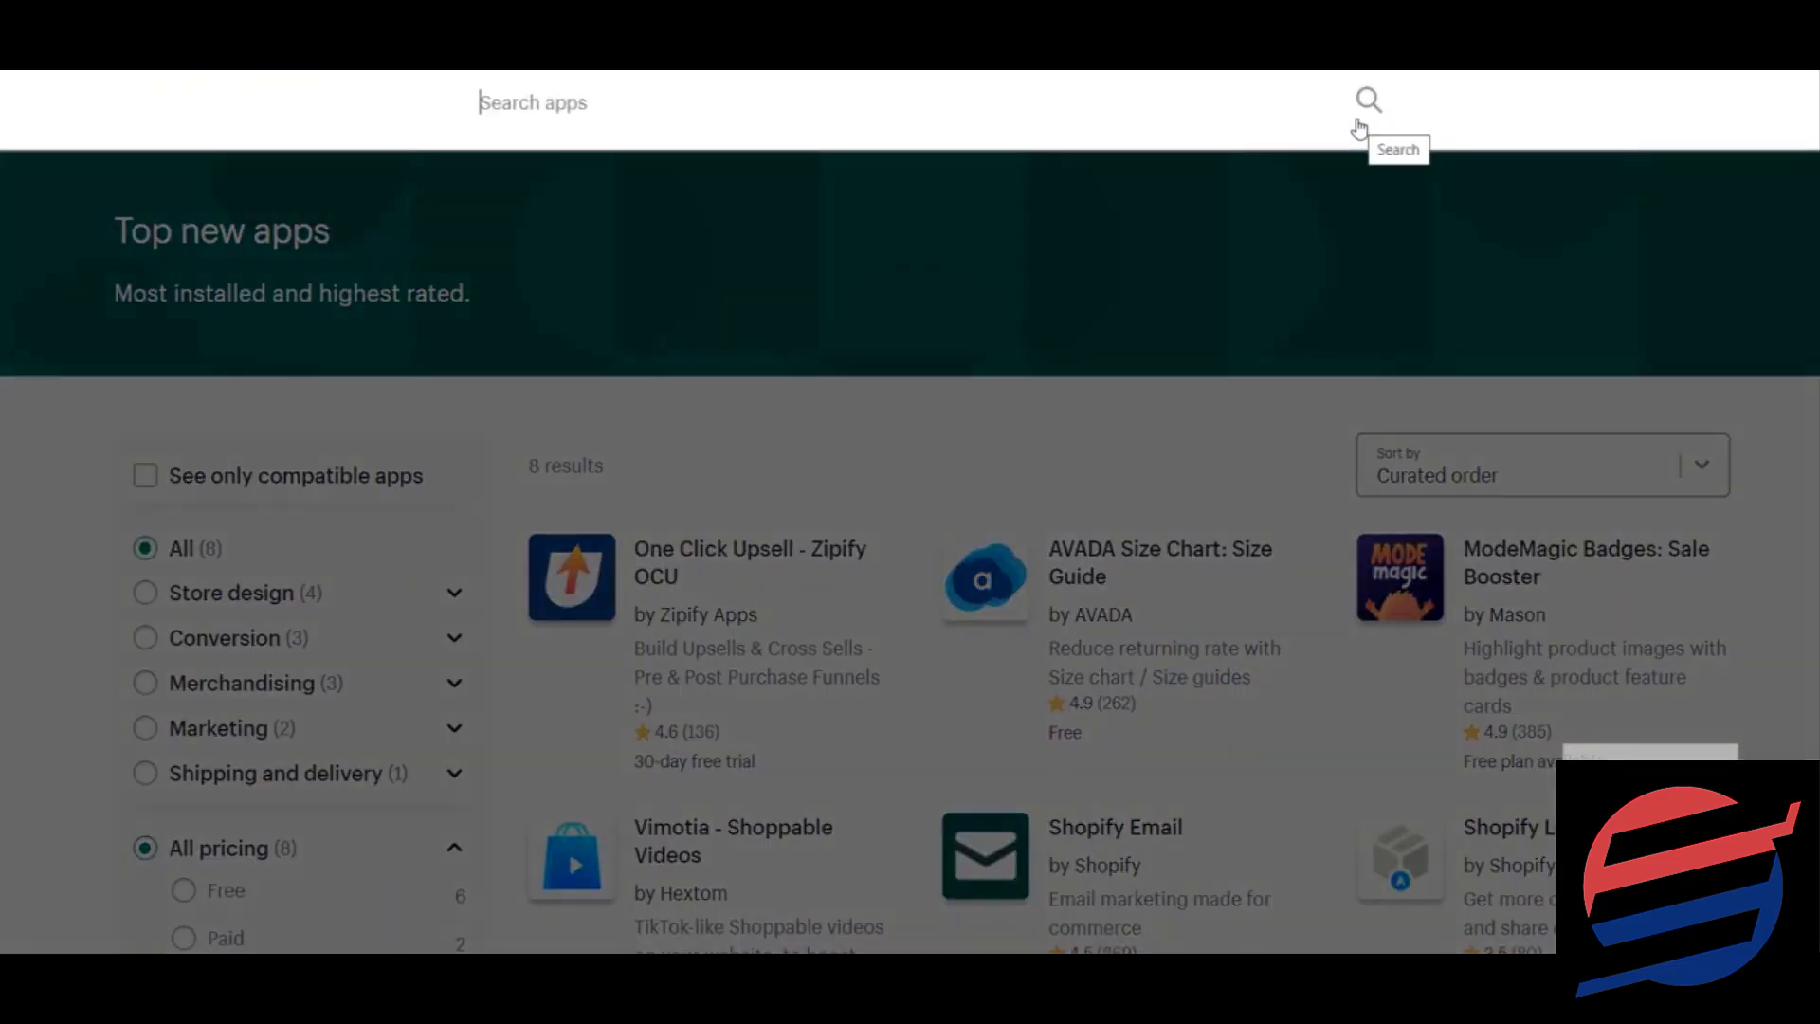
type("hone")
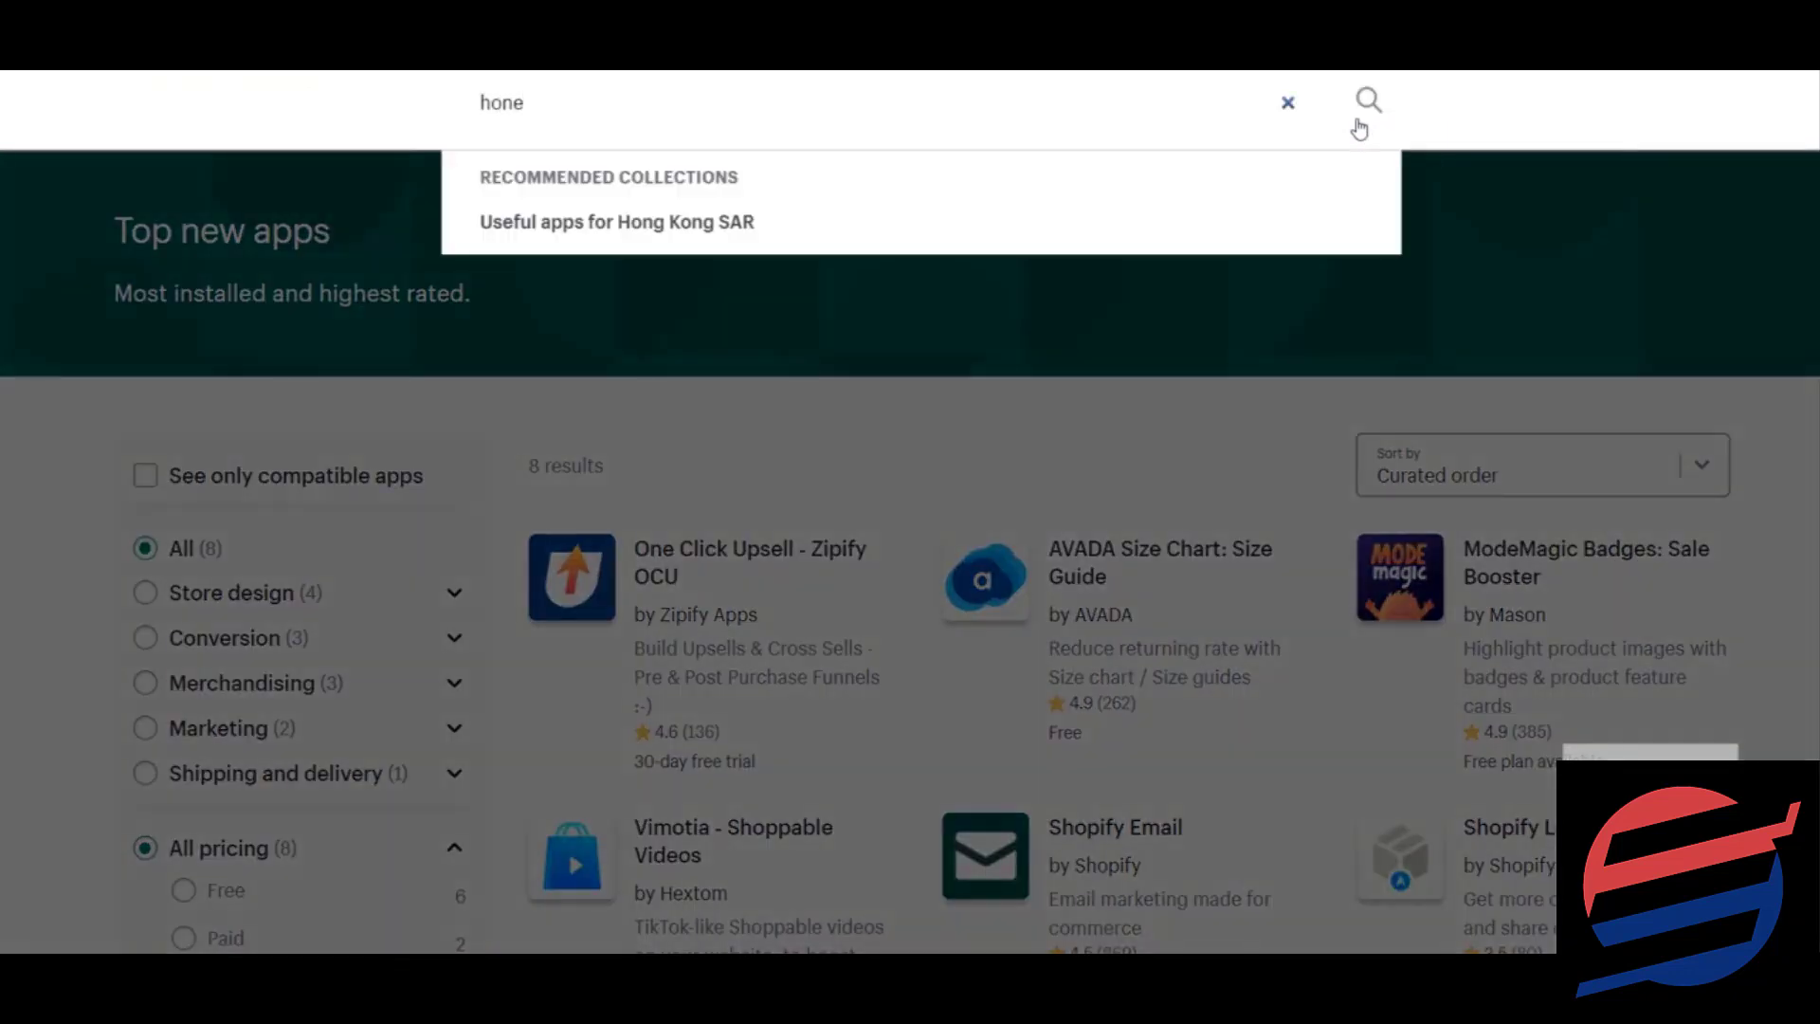
type("y comb")
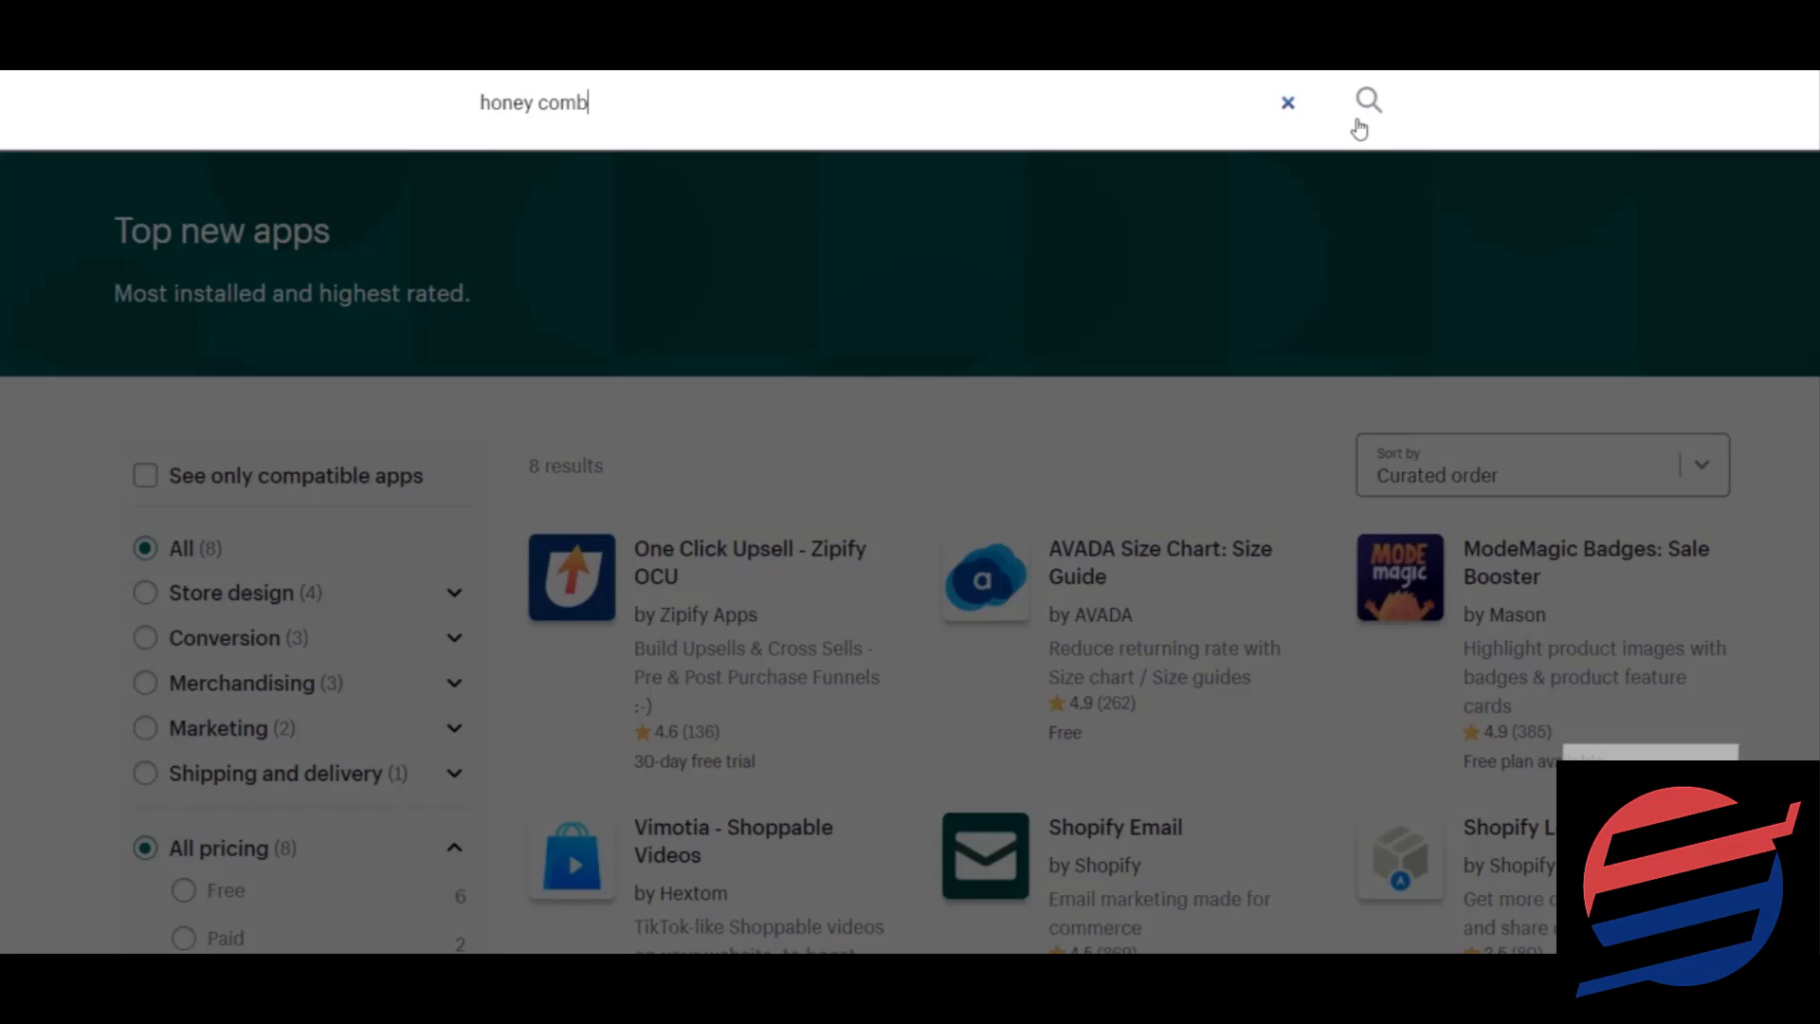
key("Return")
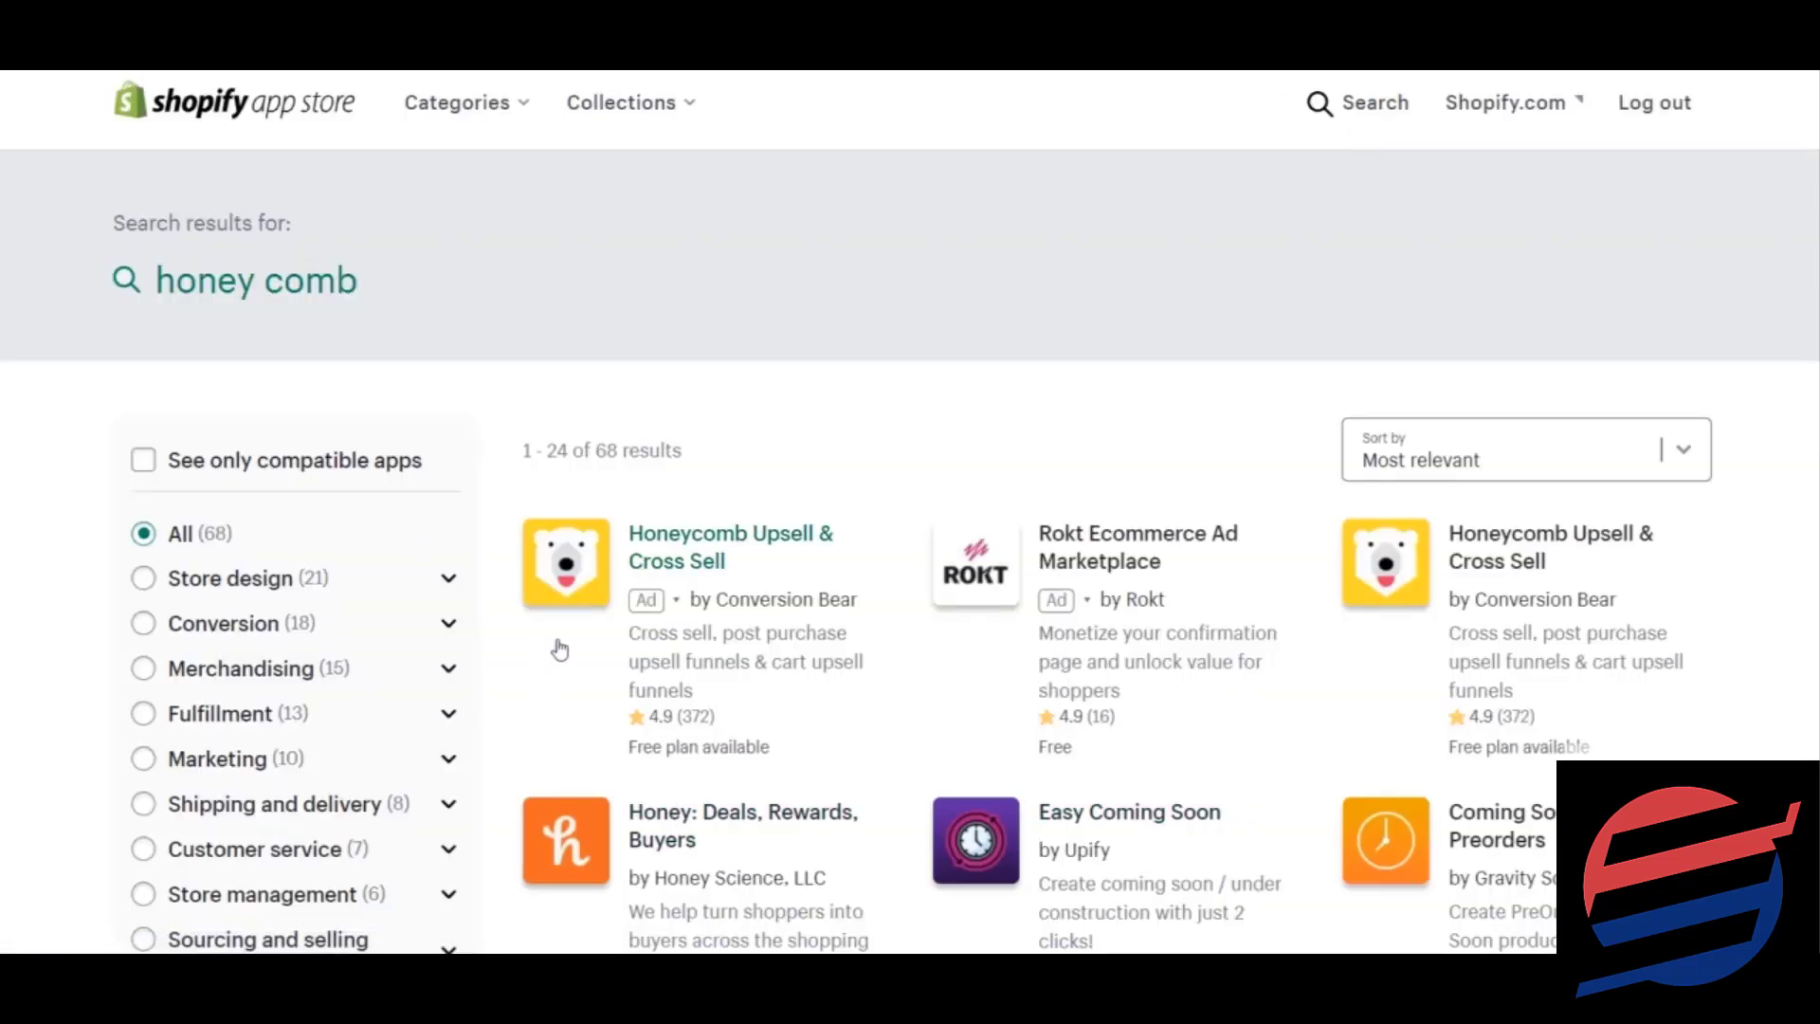
left_click(689, 540)
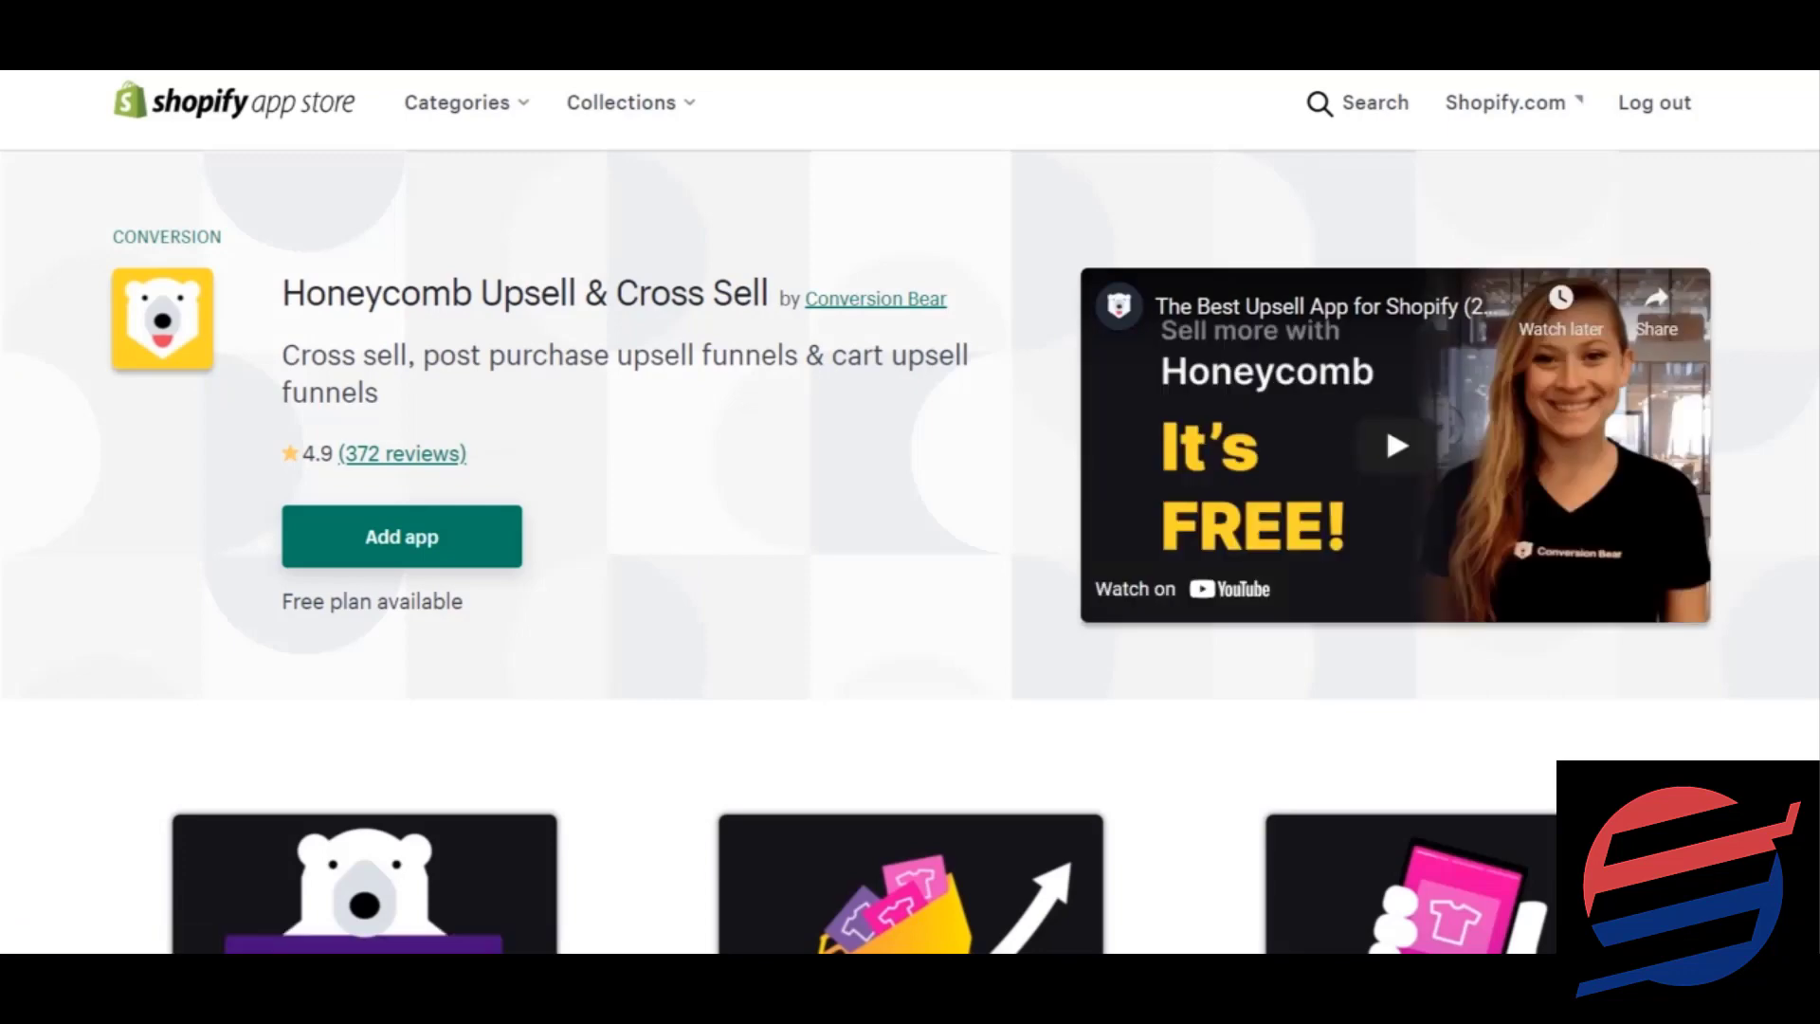
Review the Honeycomb app's description and pricing plans, including the Free plan's monthly funnel views and the Silver plan's price.
scroll(1385, 419, "down", 15)
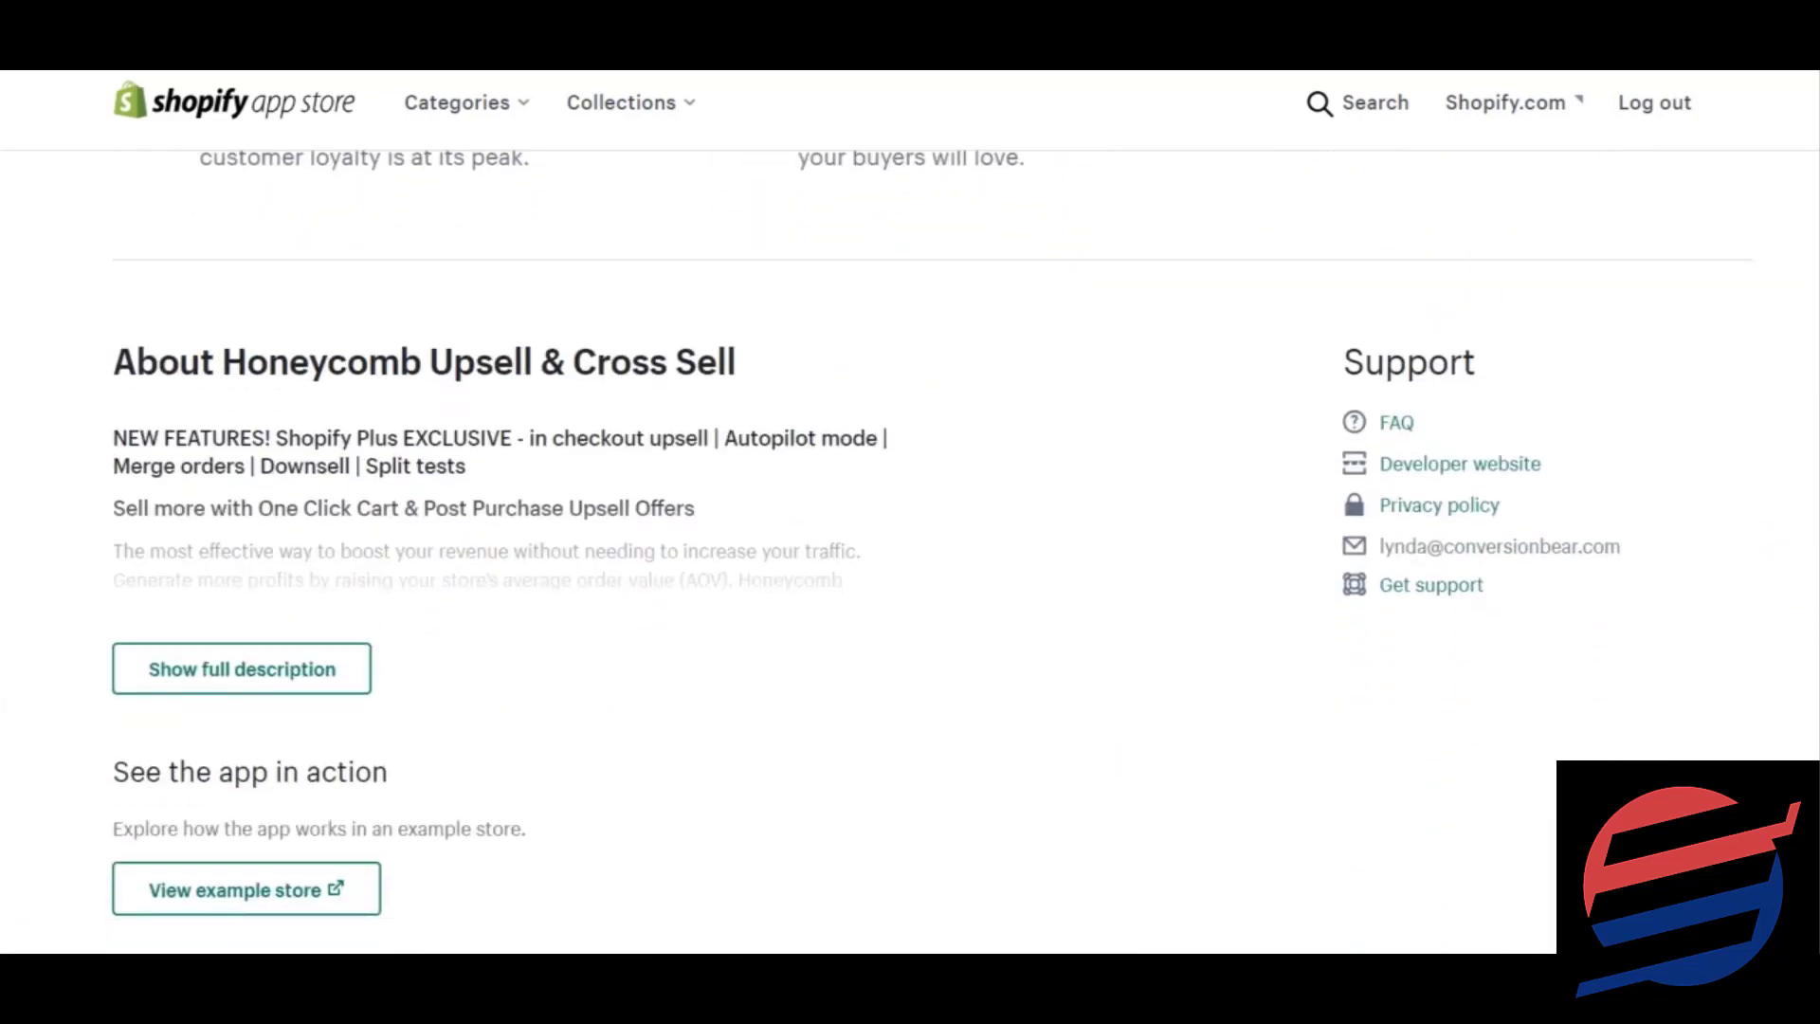
scroll(911, 549, "down", 7)
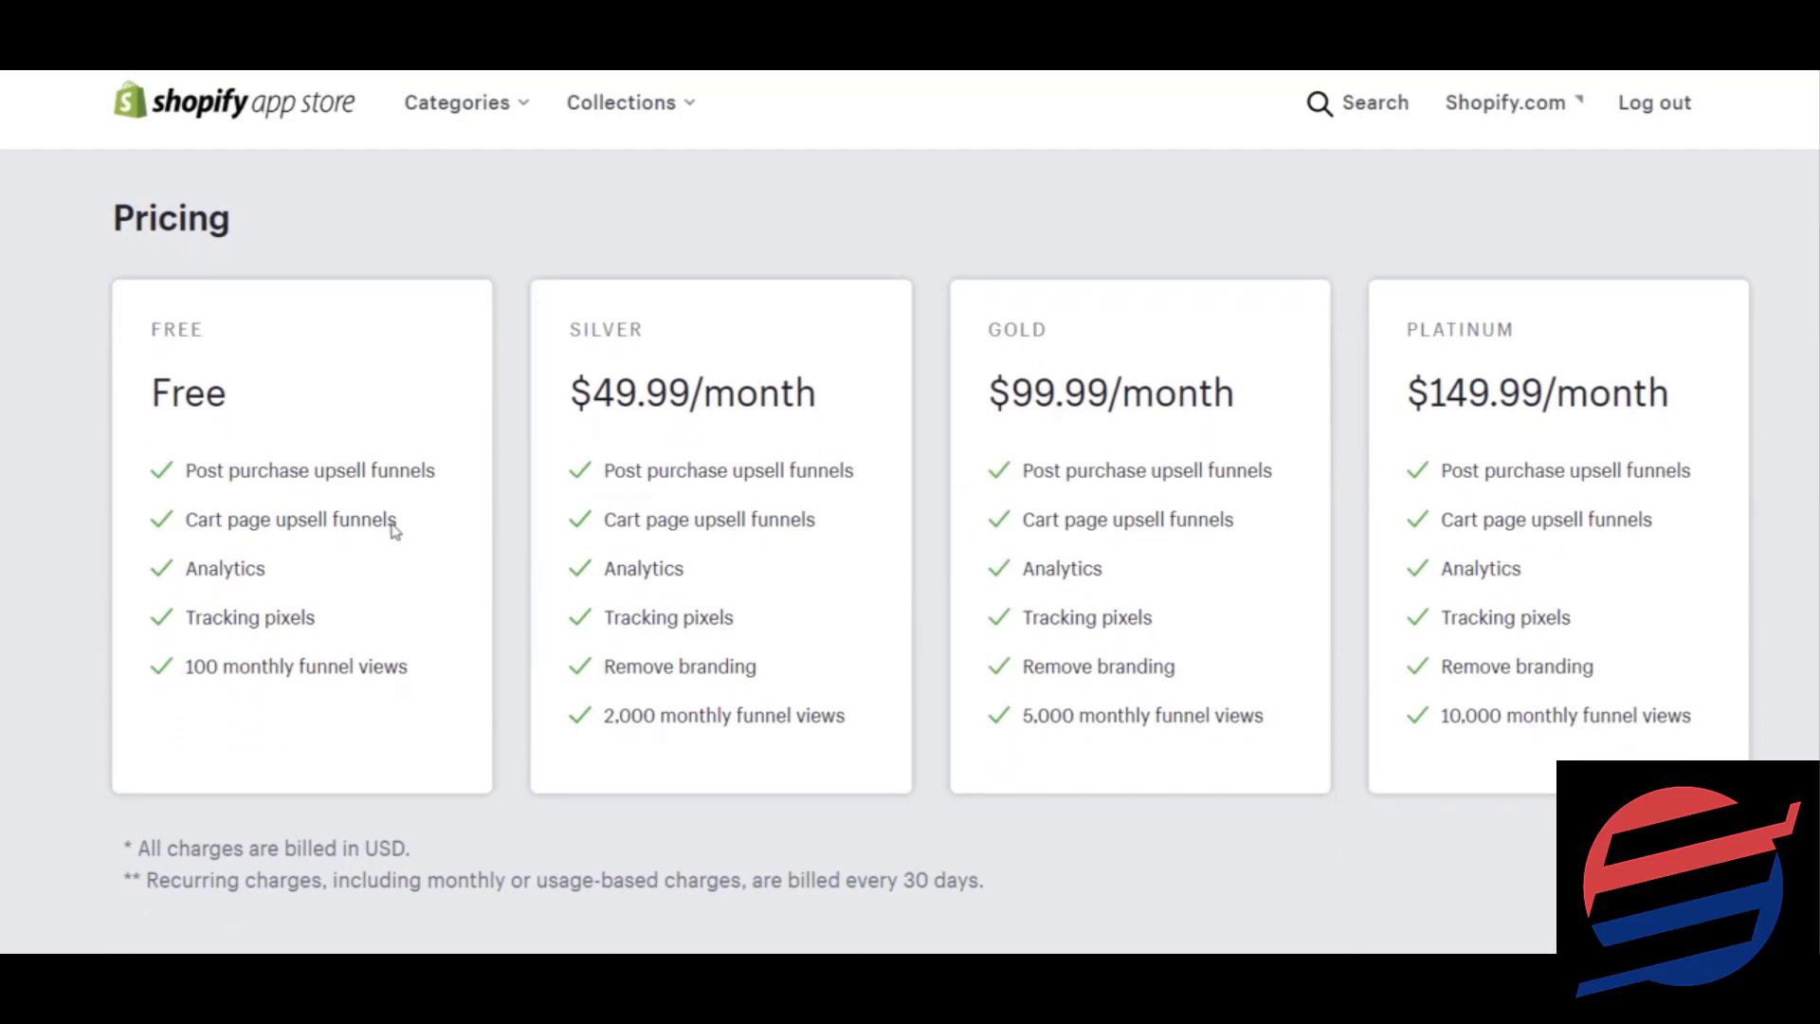
left_click_drag(188, 666, 244, 669)
left_click(244, 669)
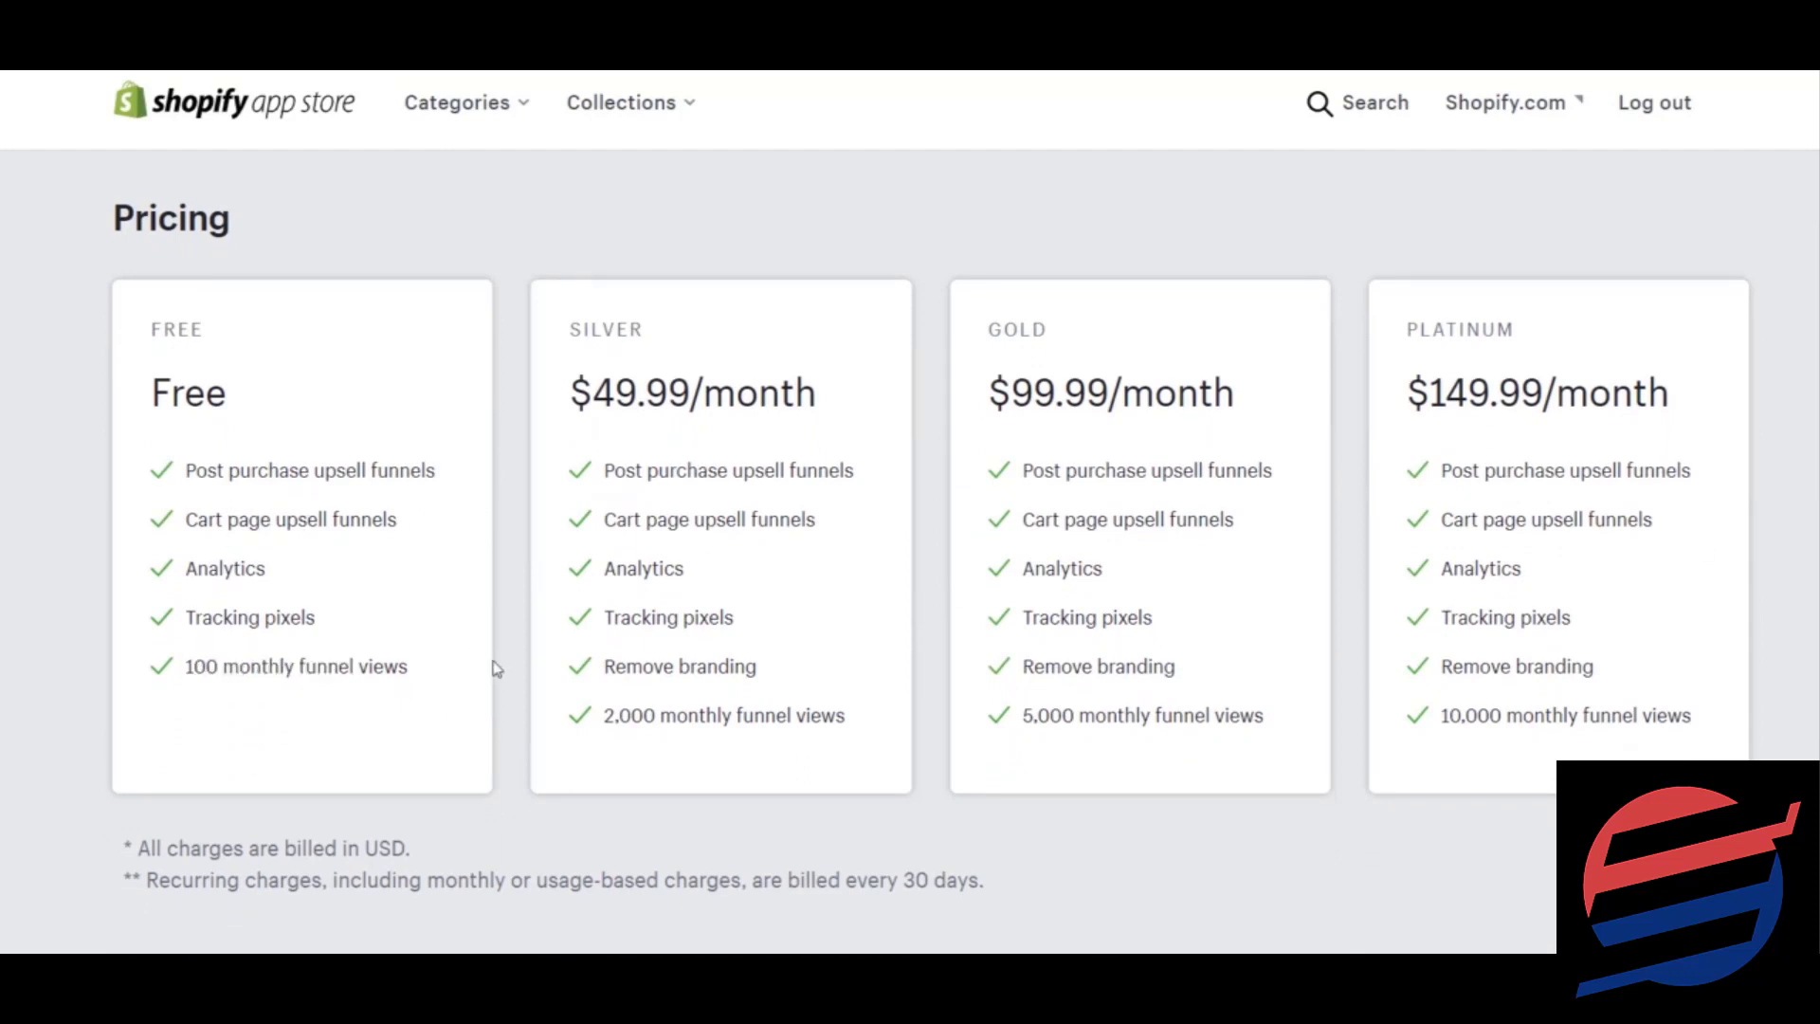
left_click_drag(185, 667, 276, 664)
left_click(394, 658)
triple_click(411, 674)
left_click(417, 675)
left_click_drag(596, 389, 843, 402)
left_click(843, 402)
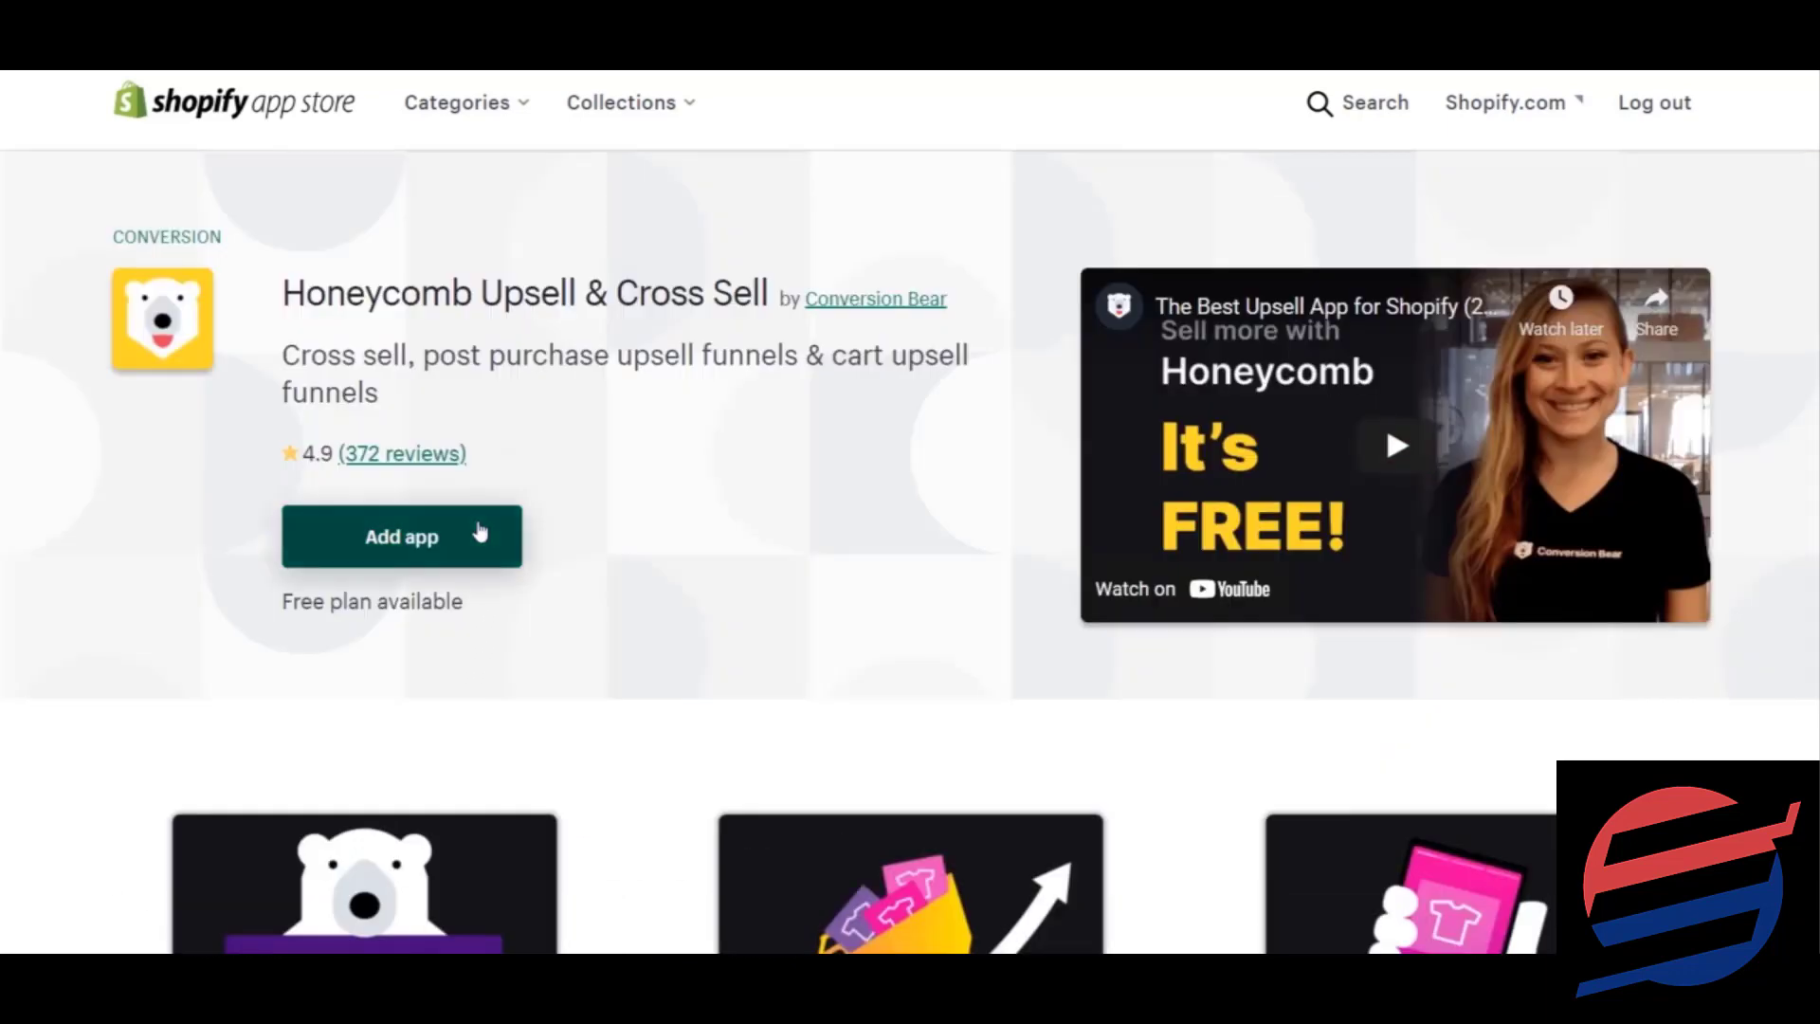
Add and install the Honeycomb Upsell Funnels app on the store, declining the special 14-day trial offer.
left_click(480, 532)
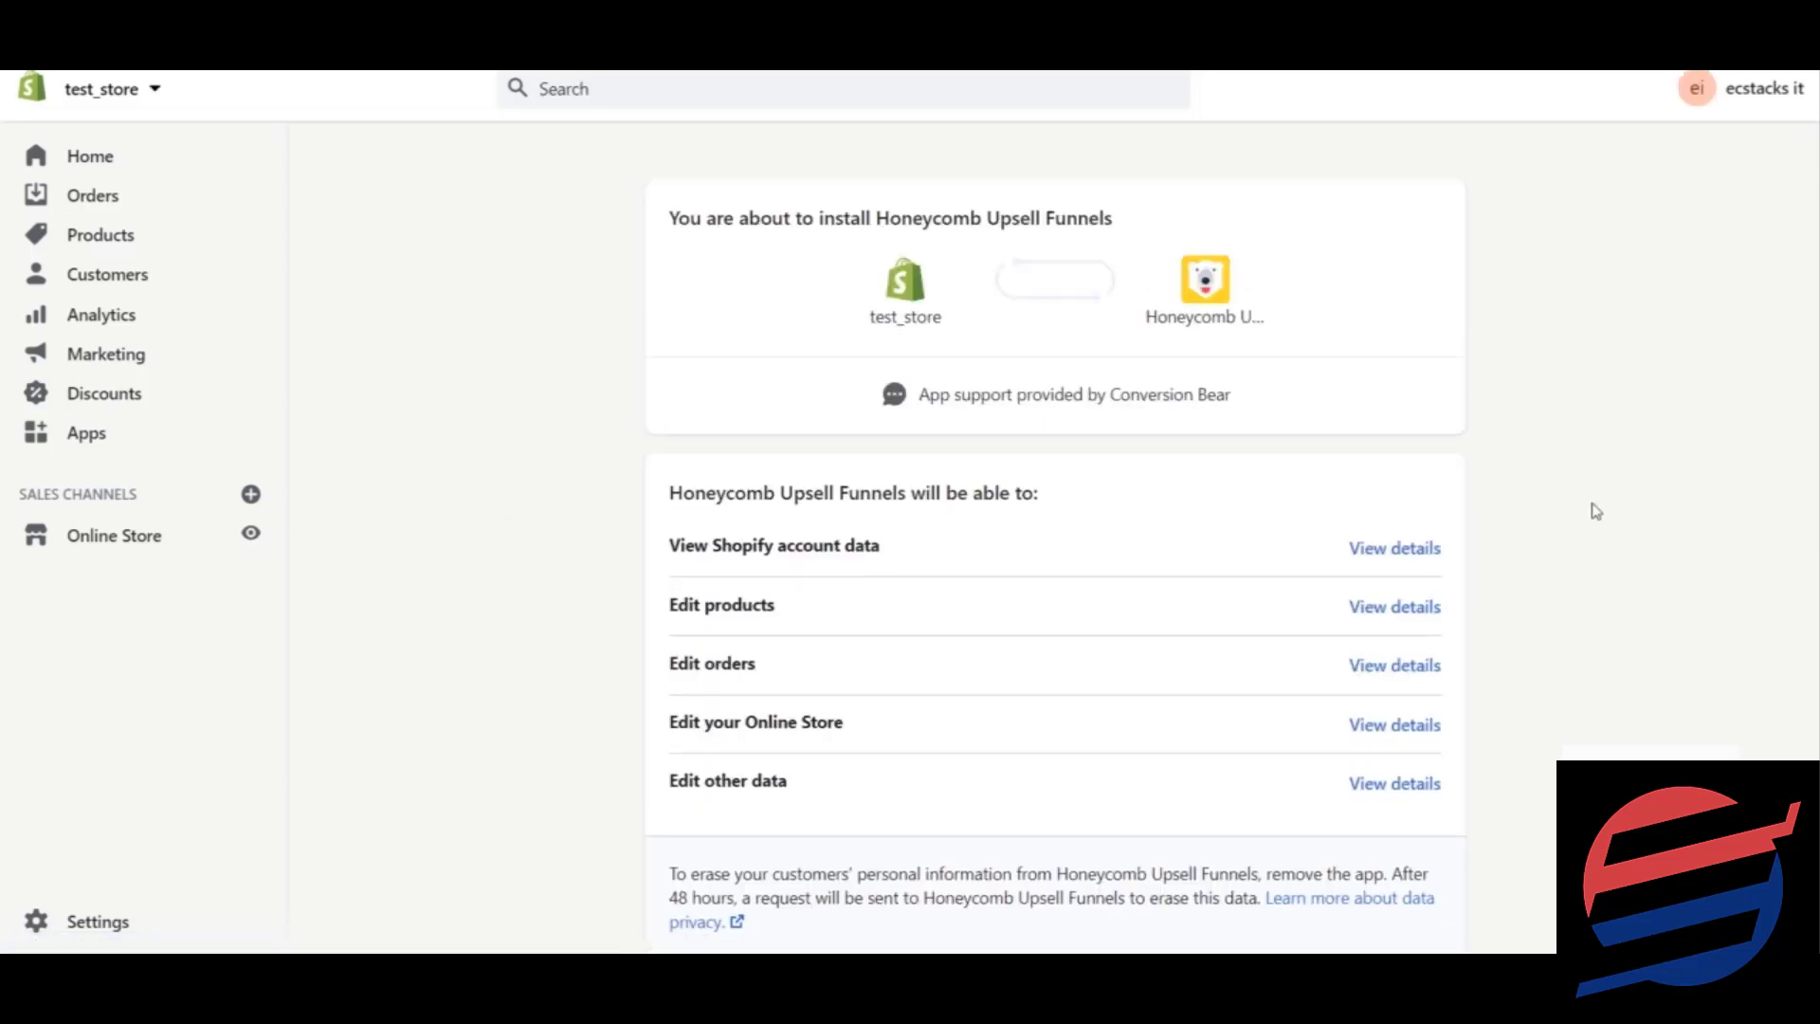
scroll(1656, 512, "down", 3)
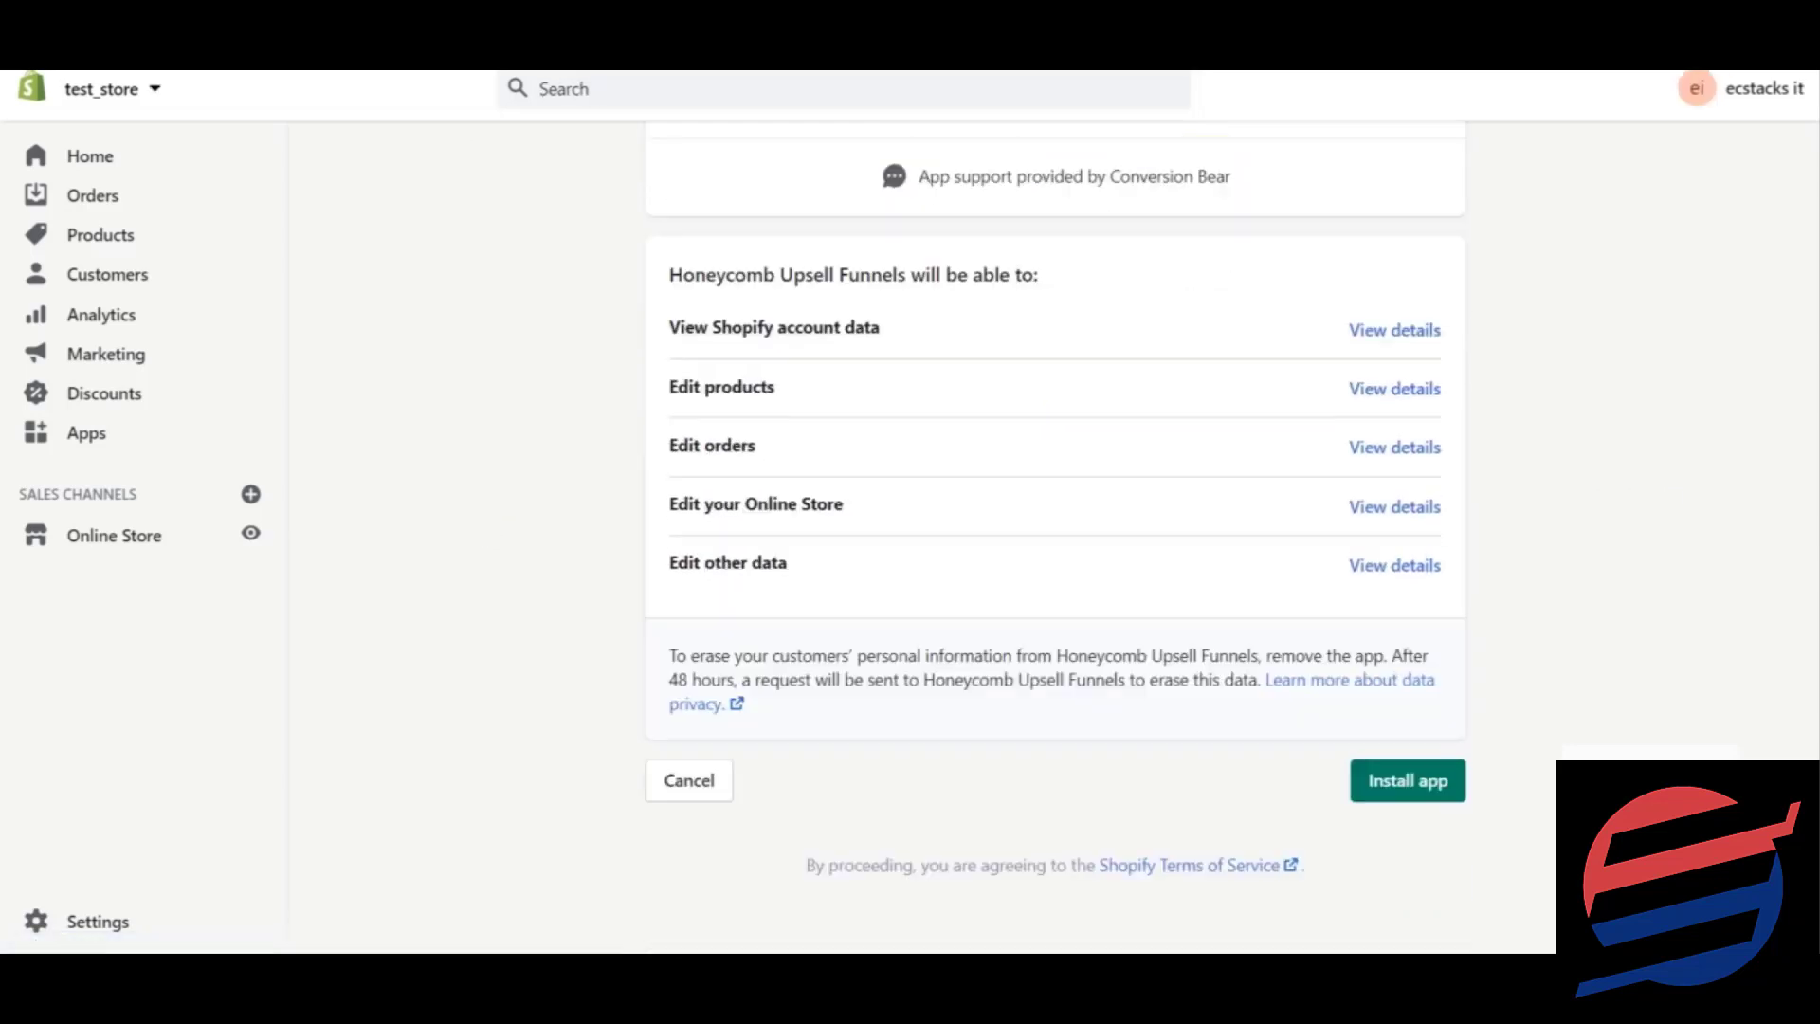
left_click(1396, 802)
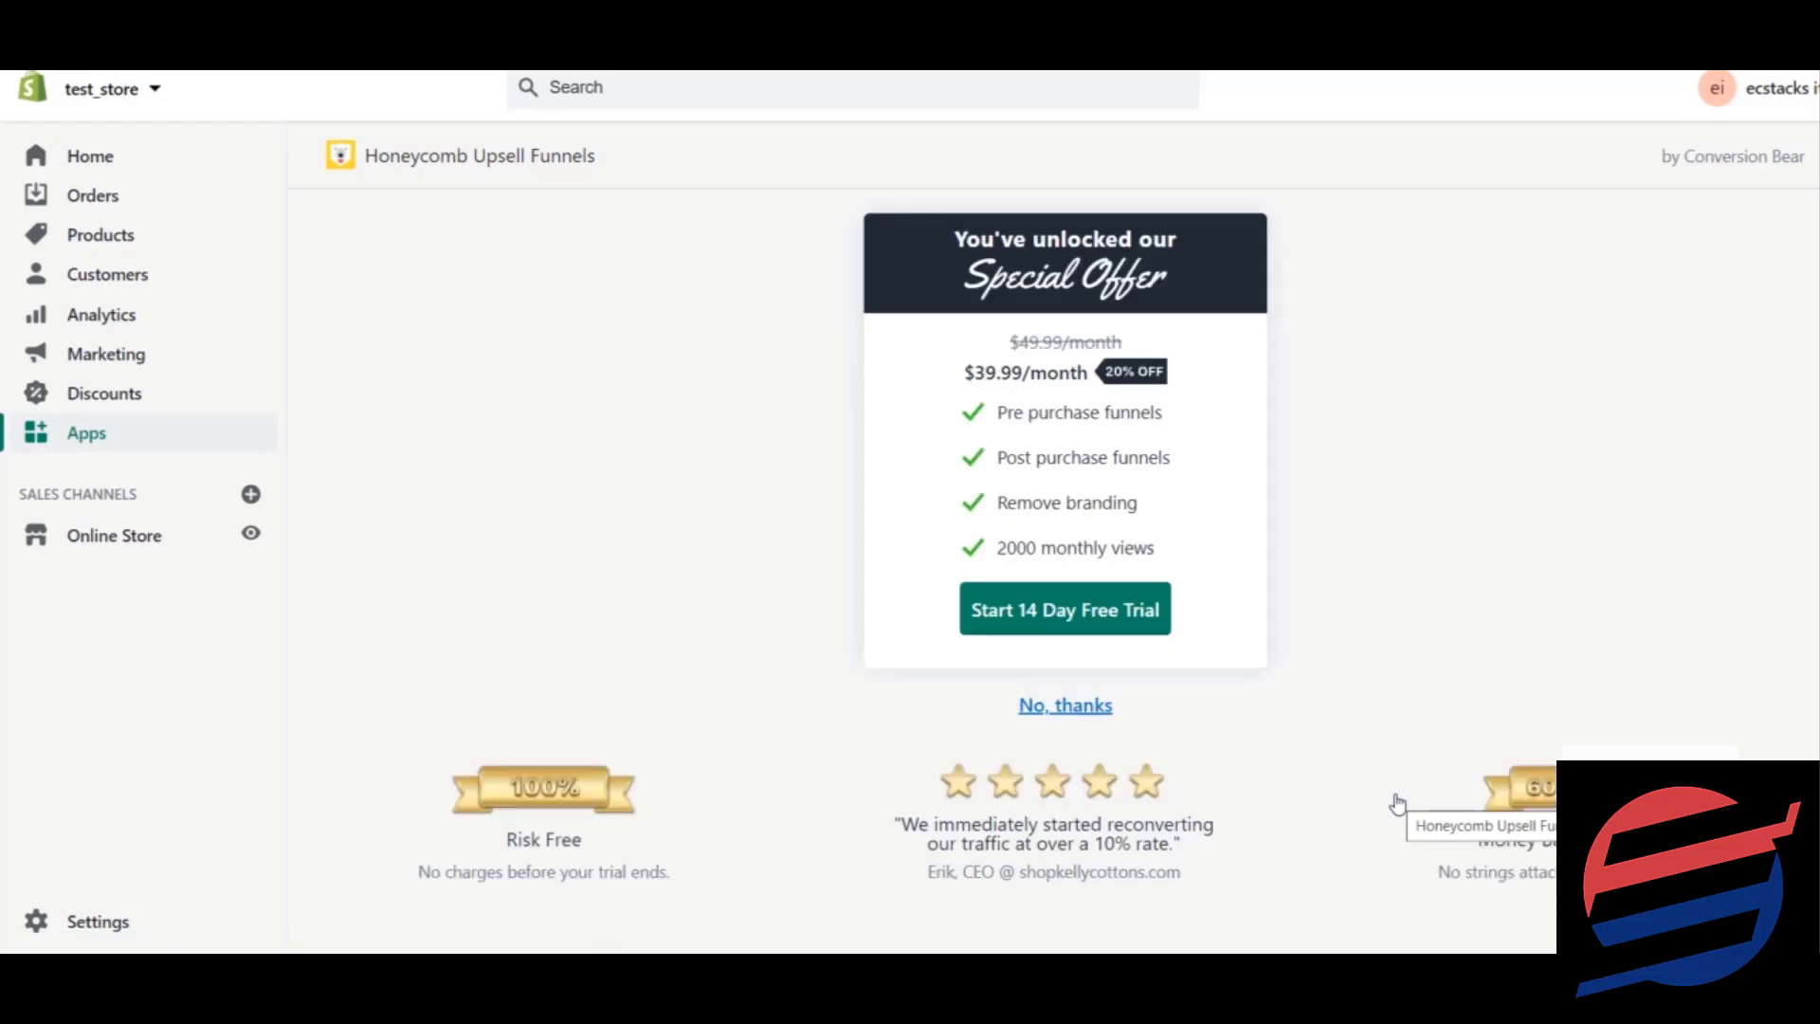
left_click(1076, 715)
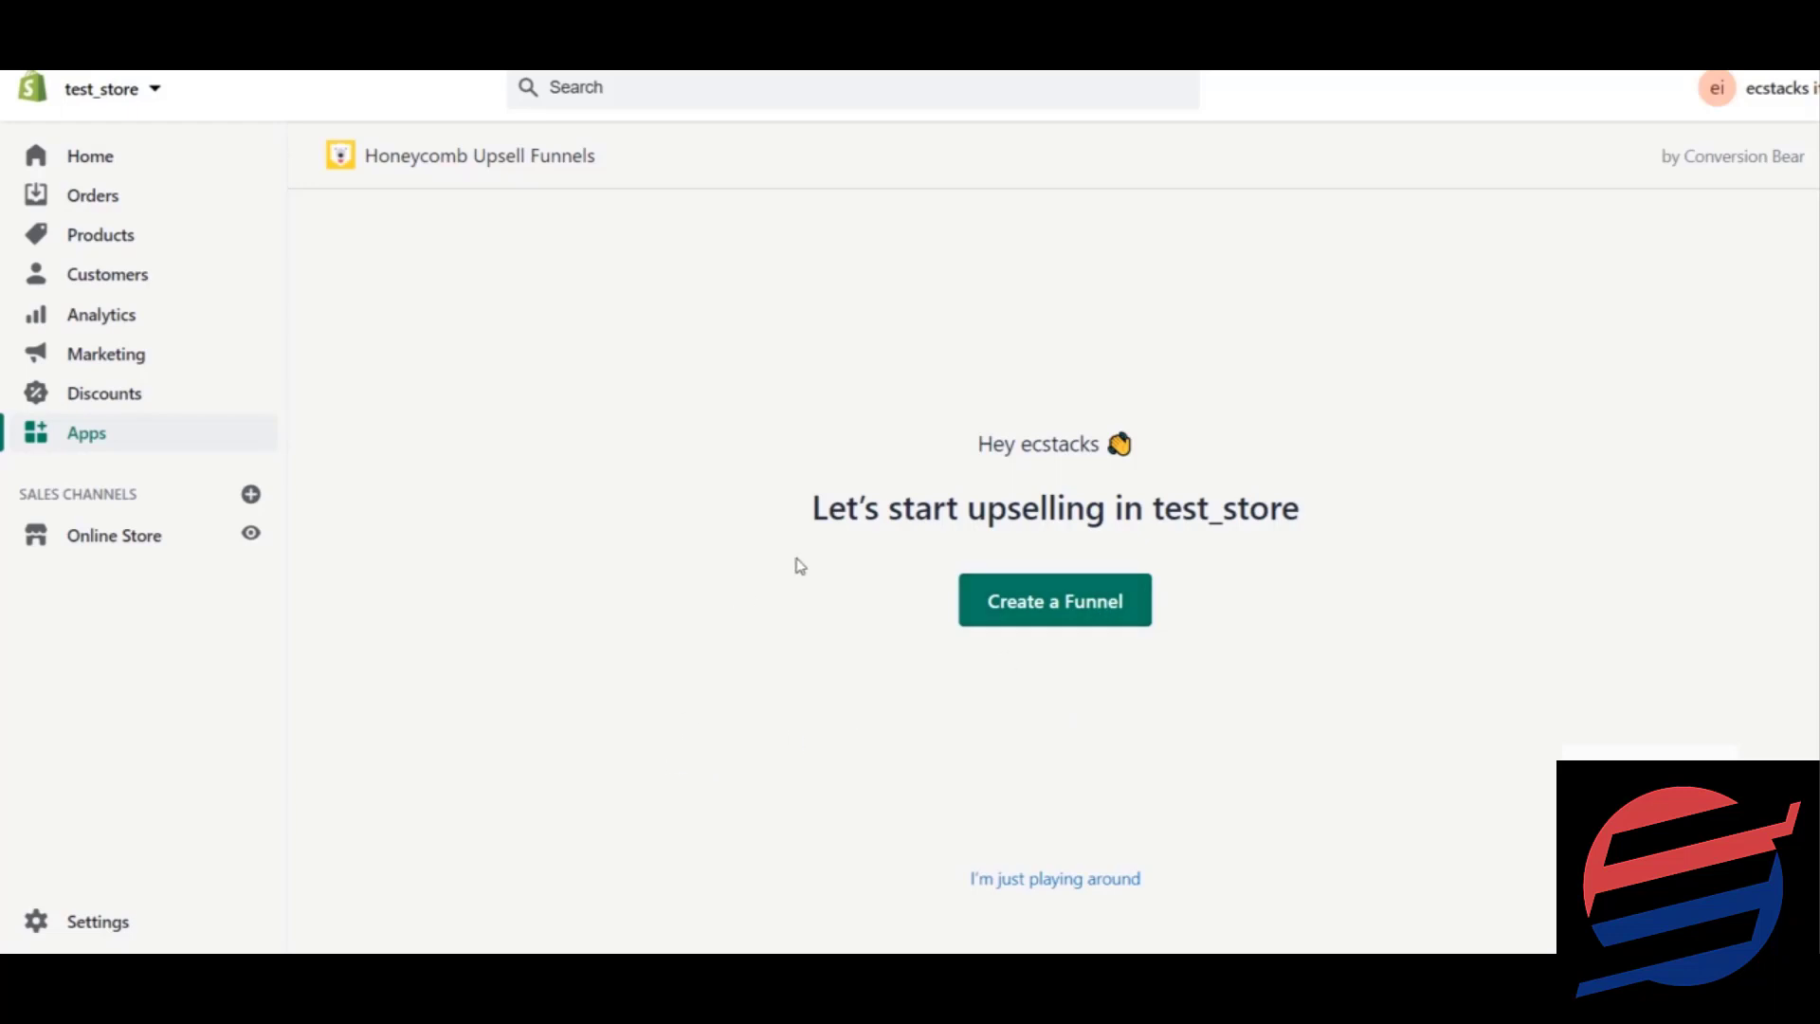
Create and launch the suggested cart page funnel offering Whale Toy at 20% off, and save its default design to finish the setup.
left_click(1122, 600)
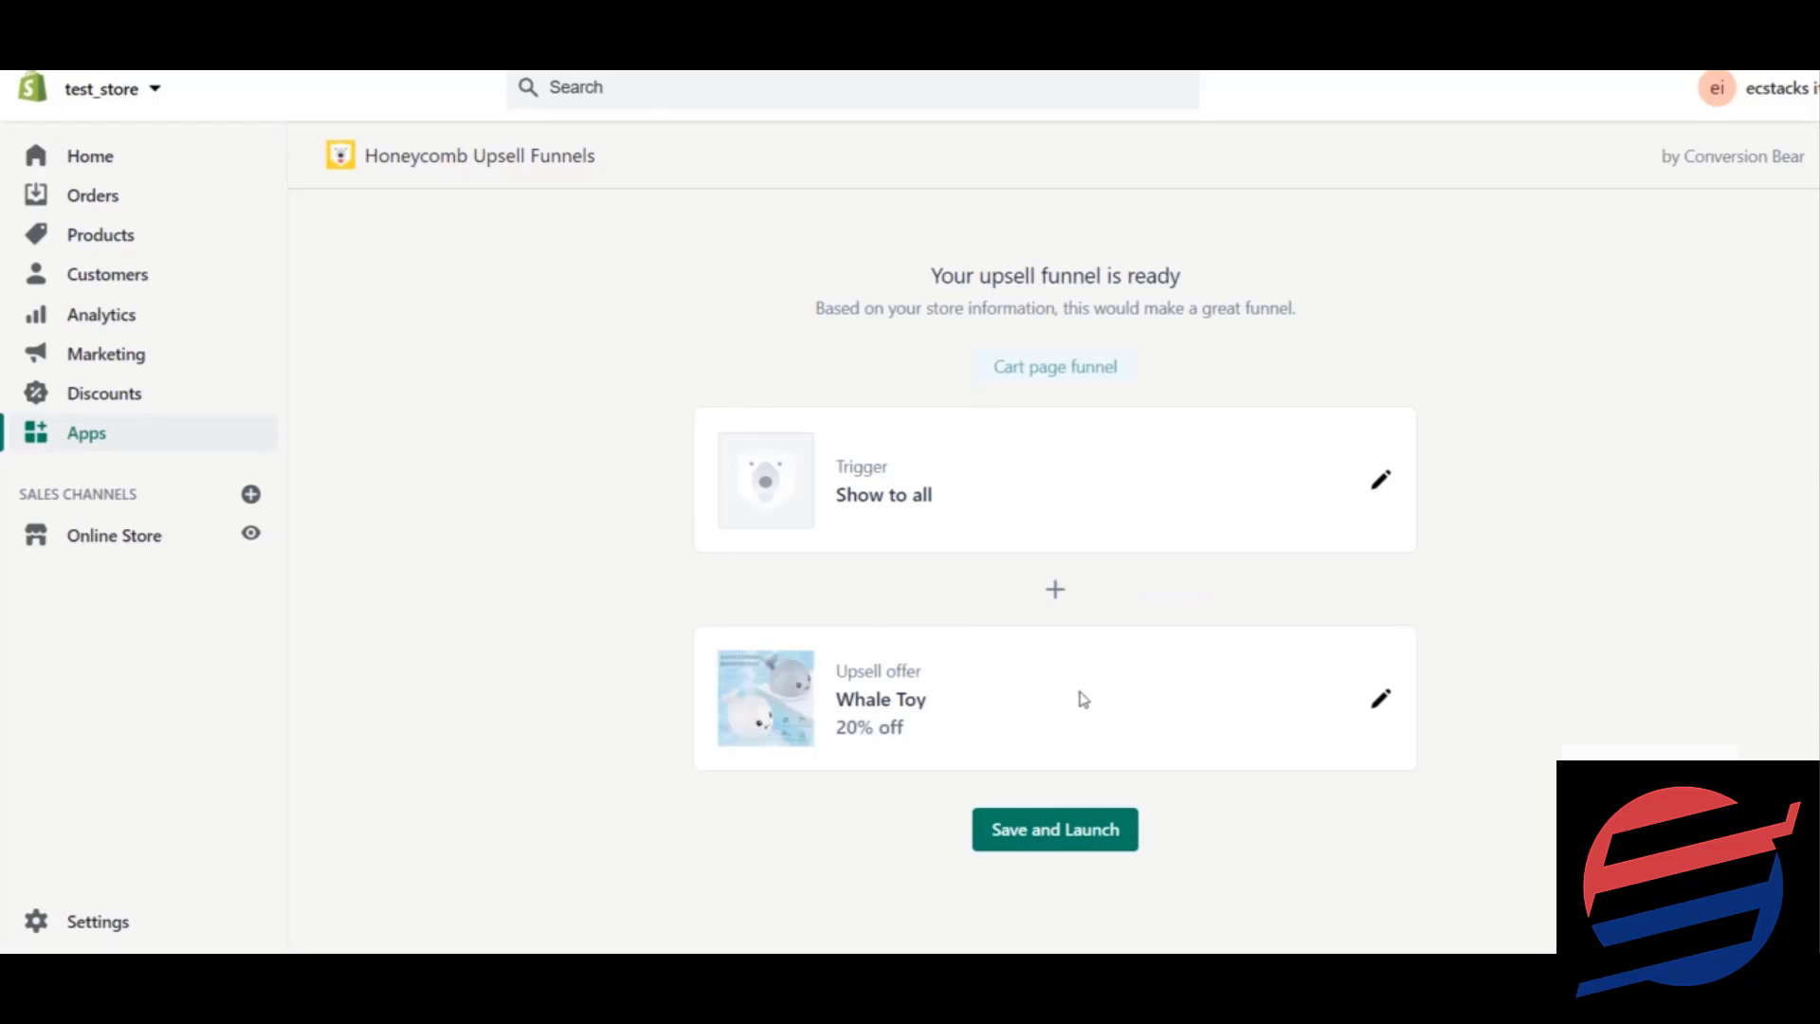
left_click(1091, 840)
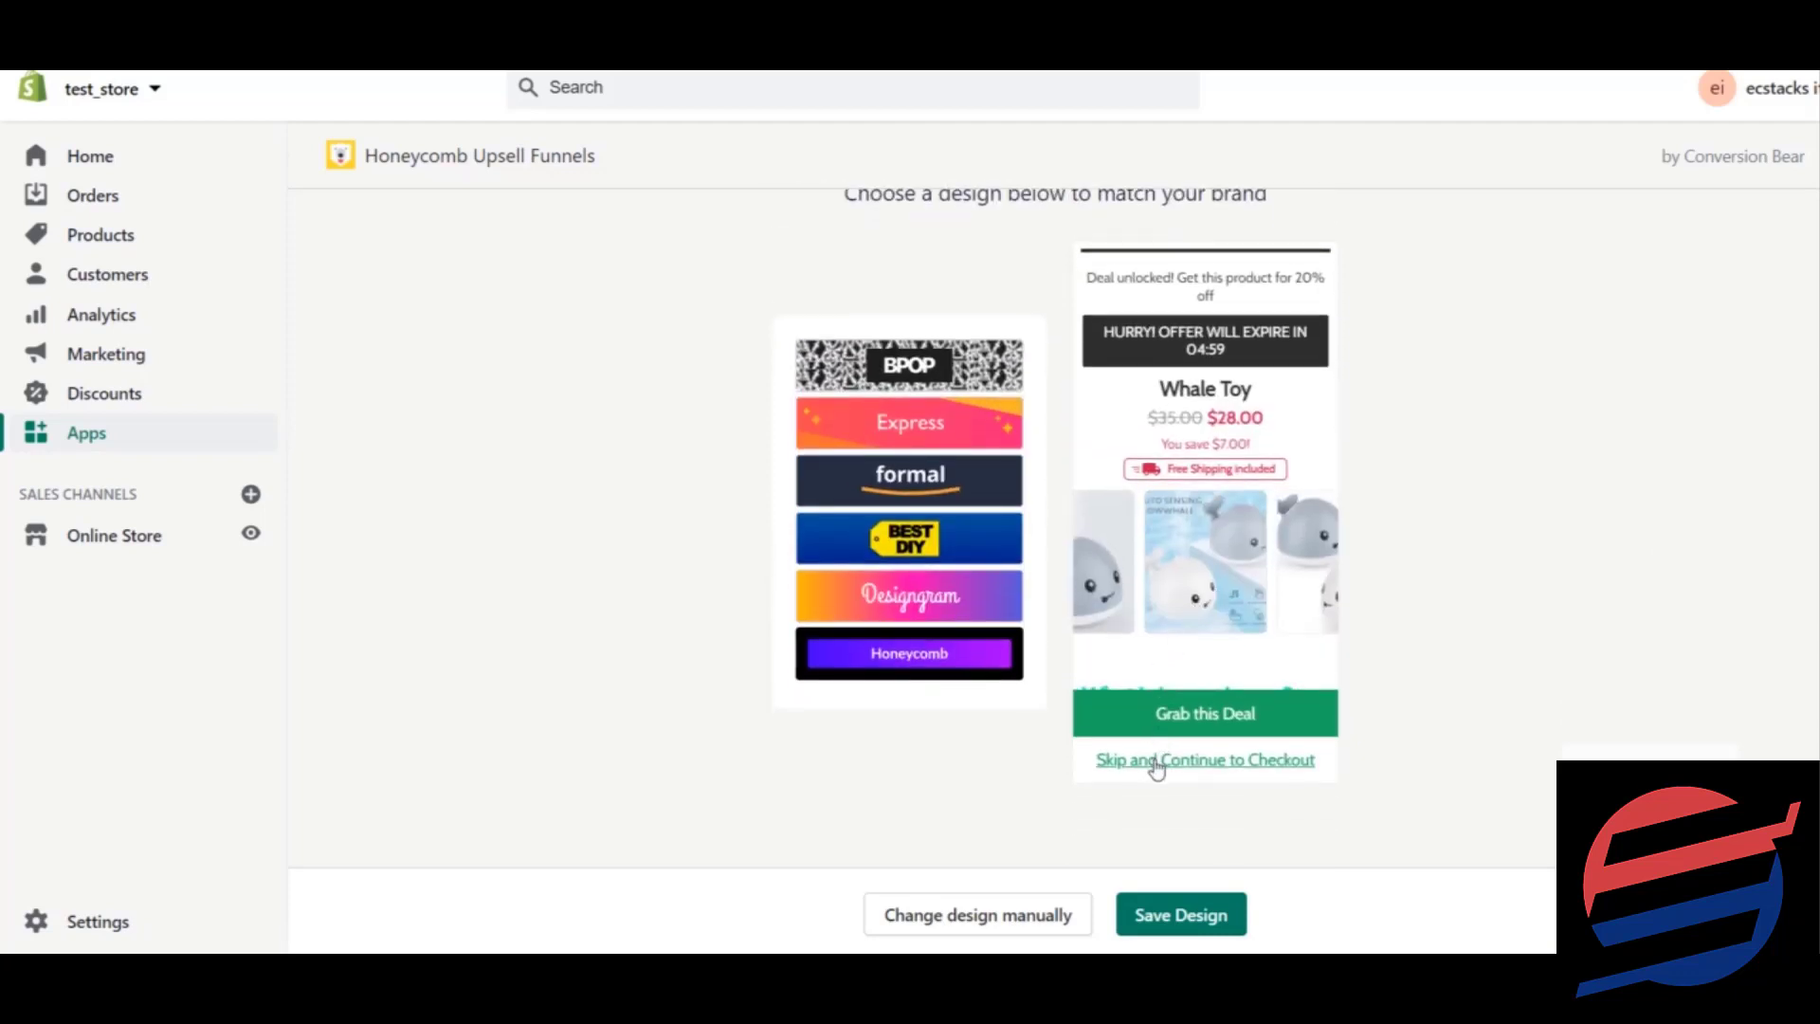
left_click(1164, 915)
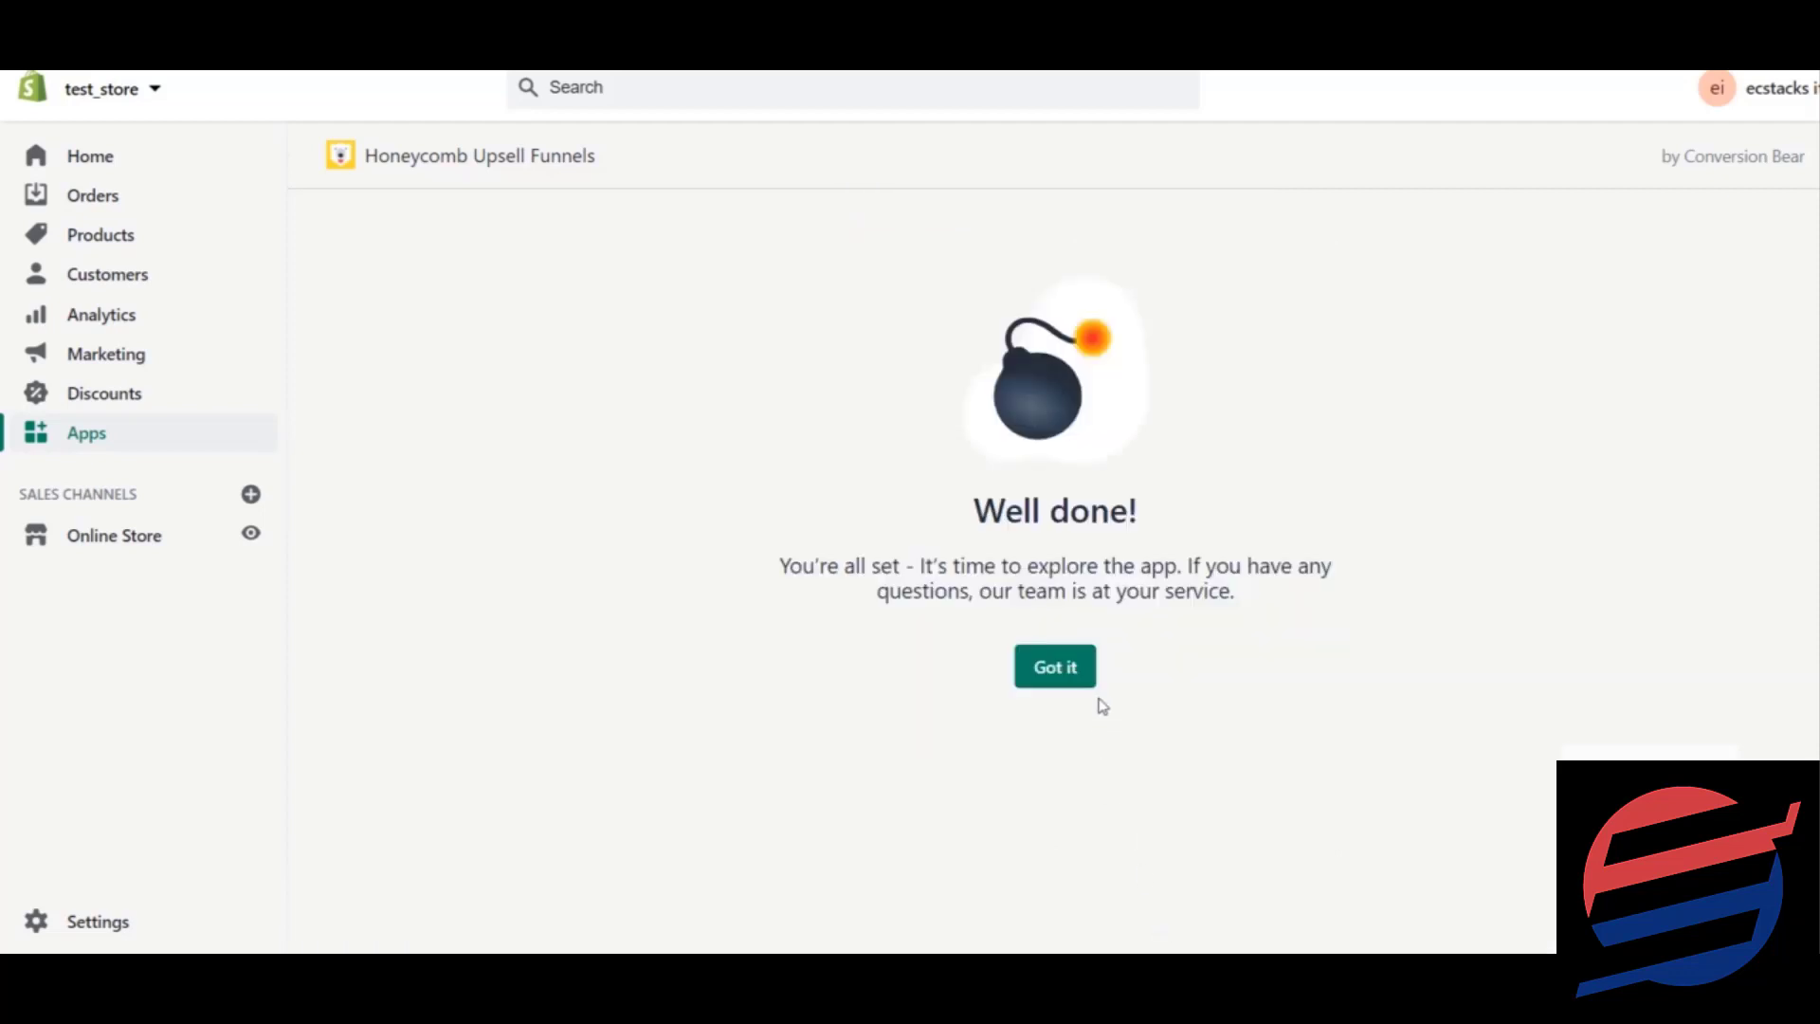
left_click(1063, 666)
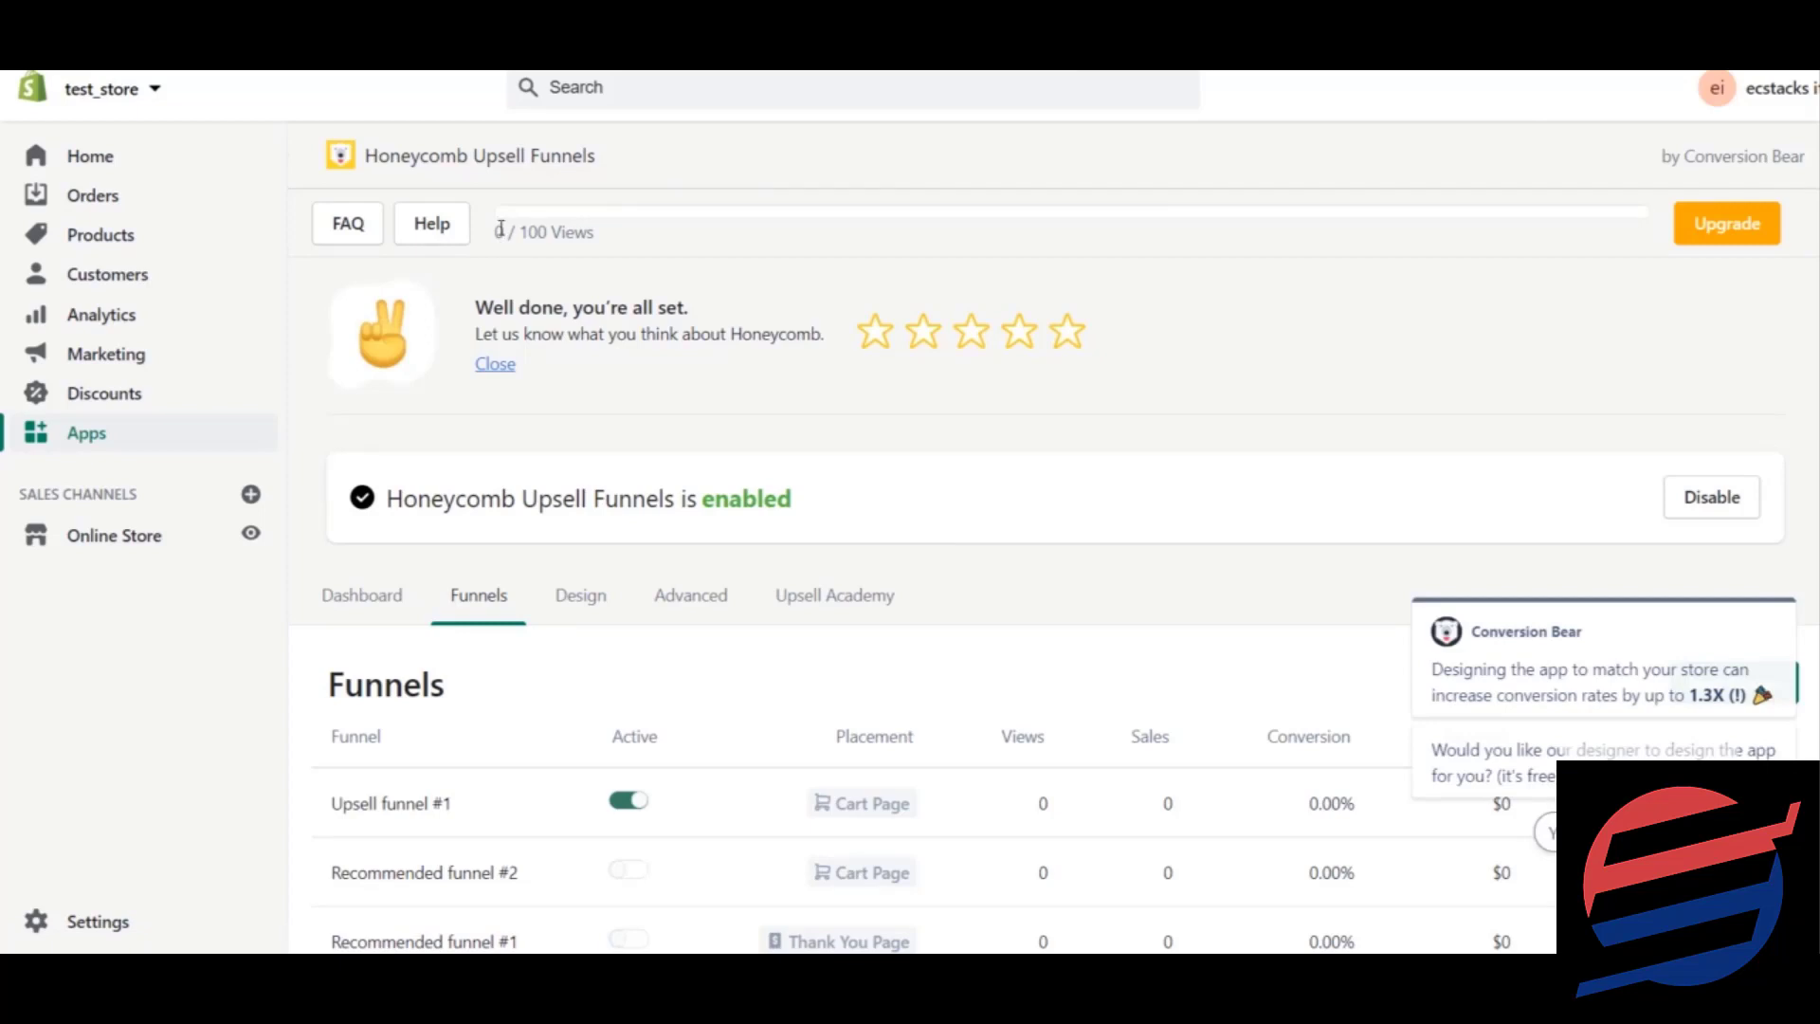
Check the funnel views usage against the plan's limit.
left_click_drag(494, 237, 607, 243)
left_click(606, 242)
left_click_drag(510, 232, 498, 233)
left_click(624, 236)
Dismiss the support chat and deactivate Upsell funnel #1 in the funnels list.
left_click(1602, 682)
scroll(1697, 282, "down", 4)
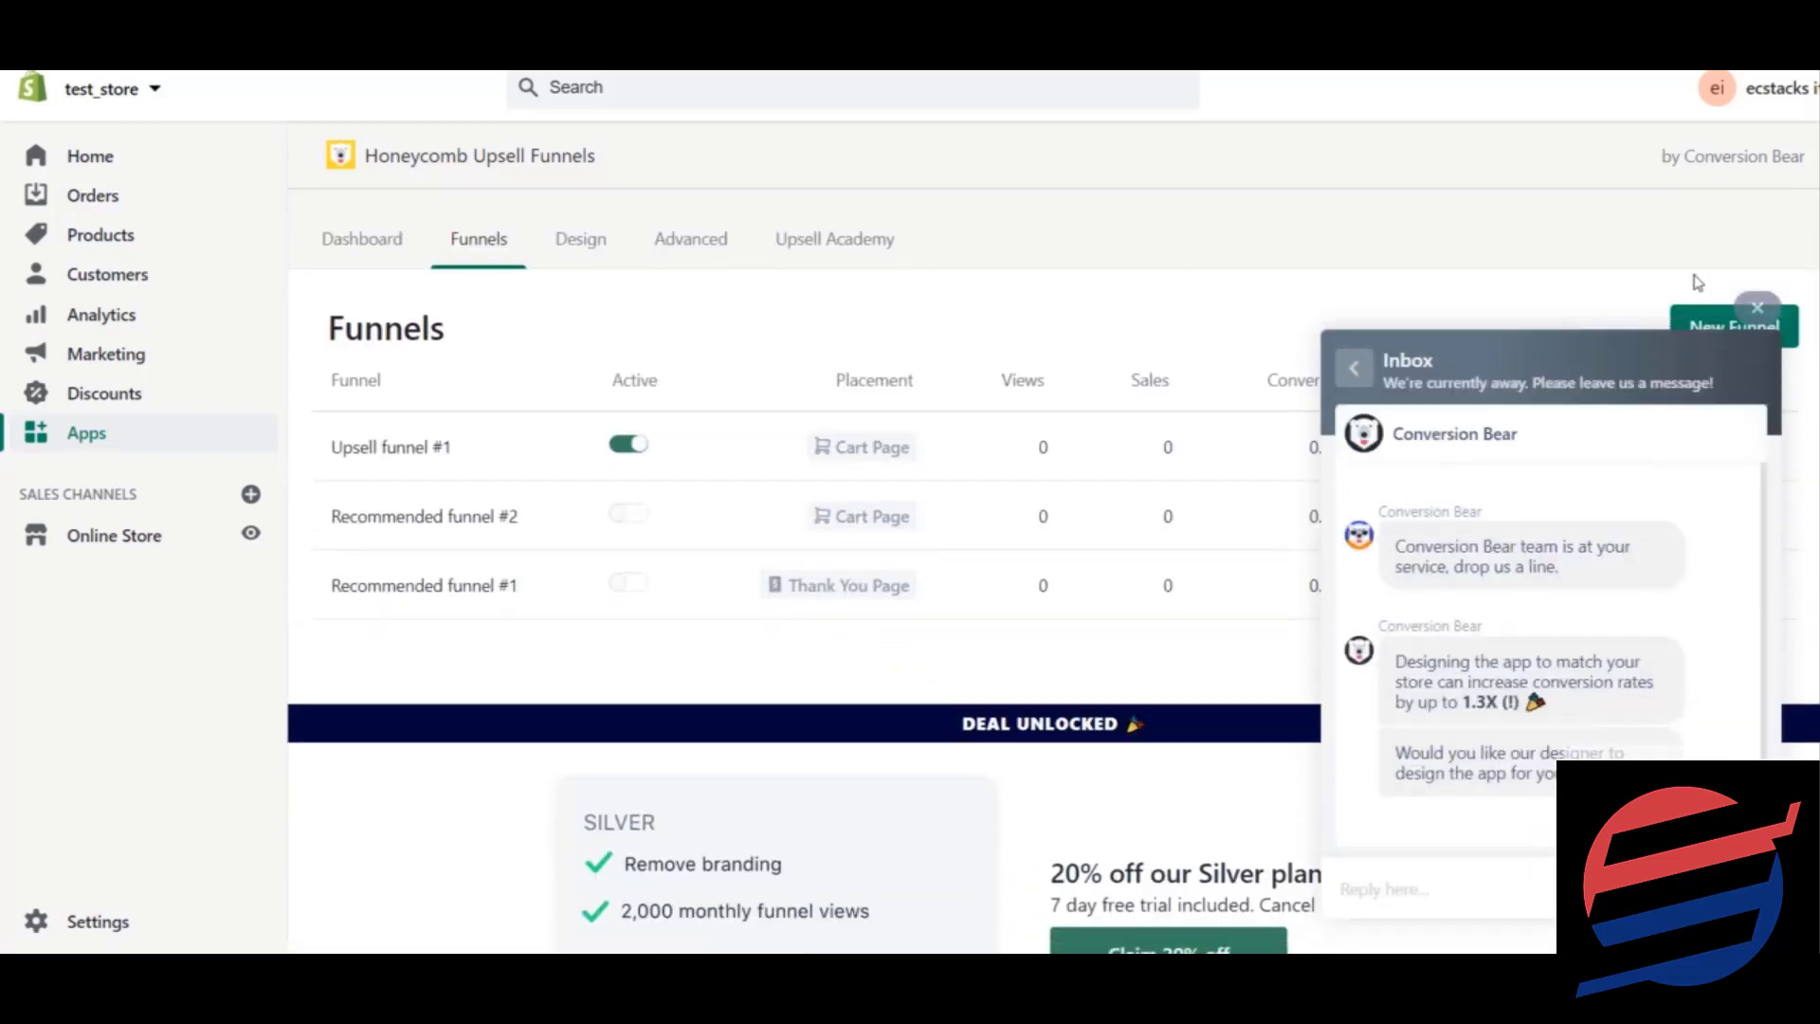
left_click(1757, 308)
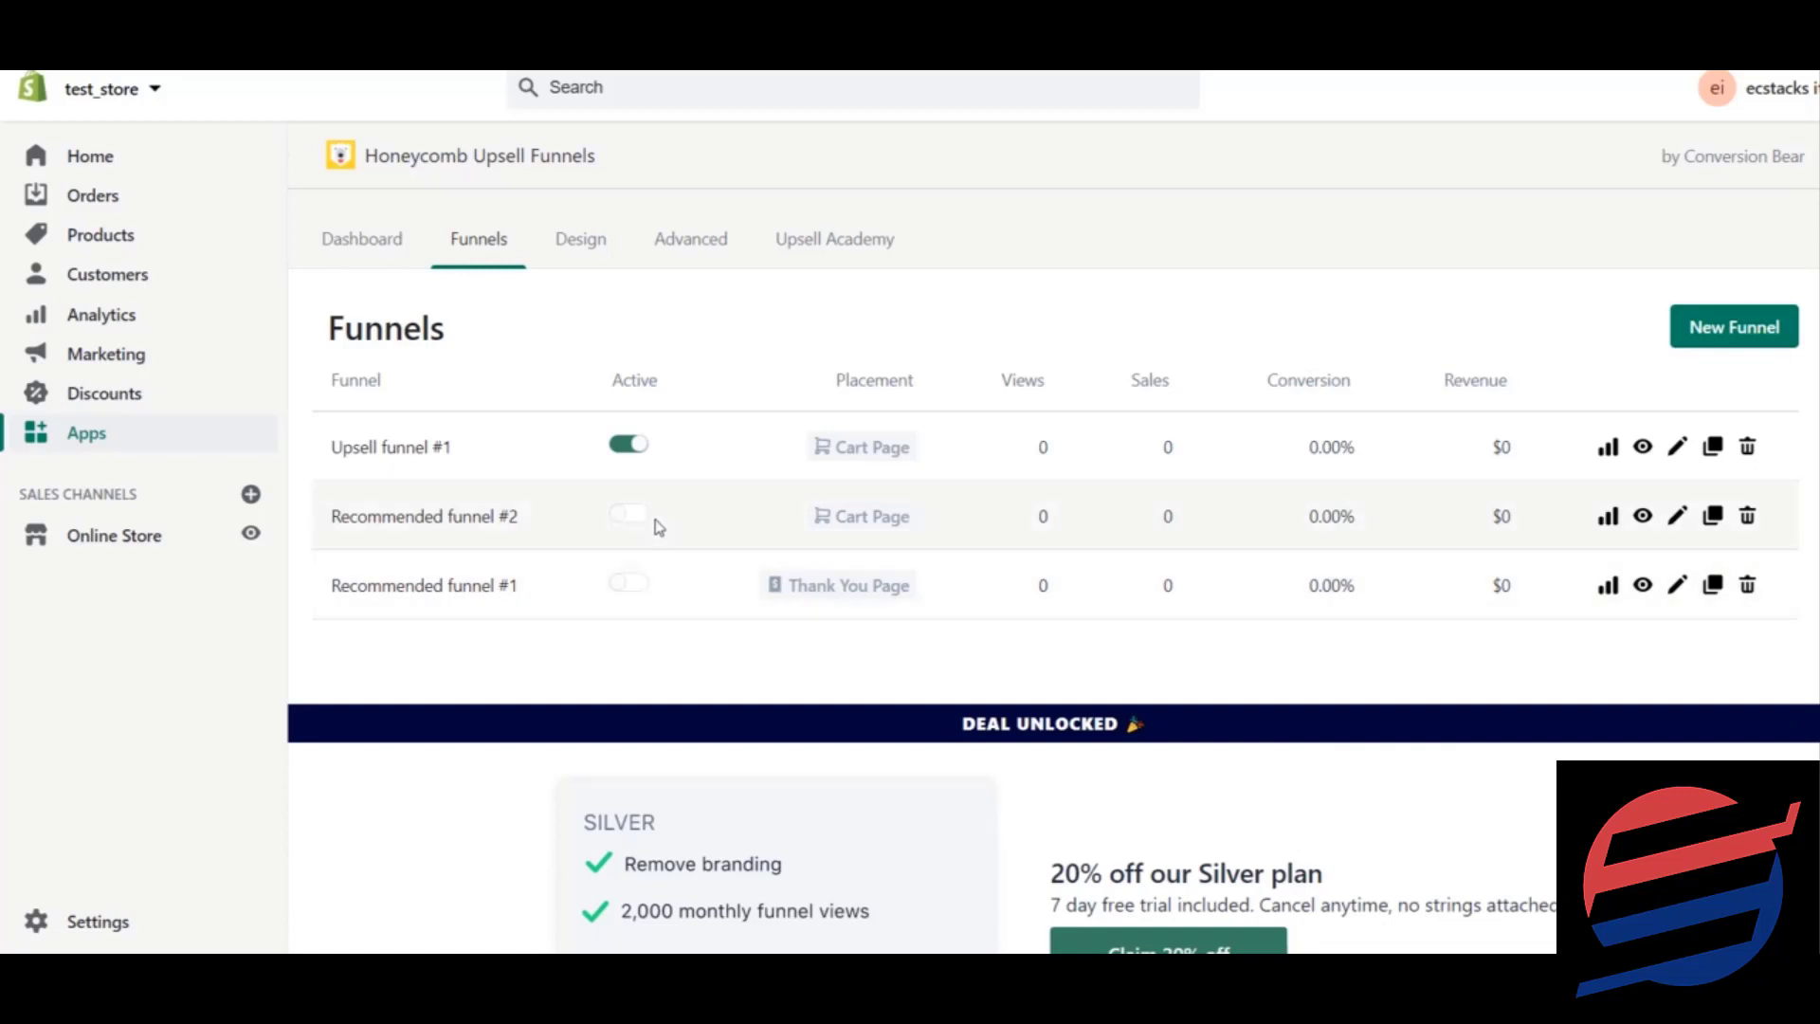
mouse_move(474, 516)
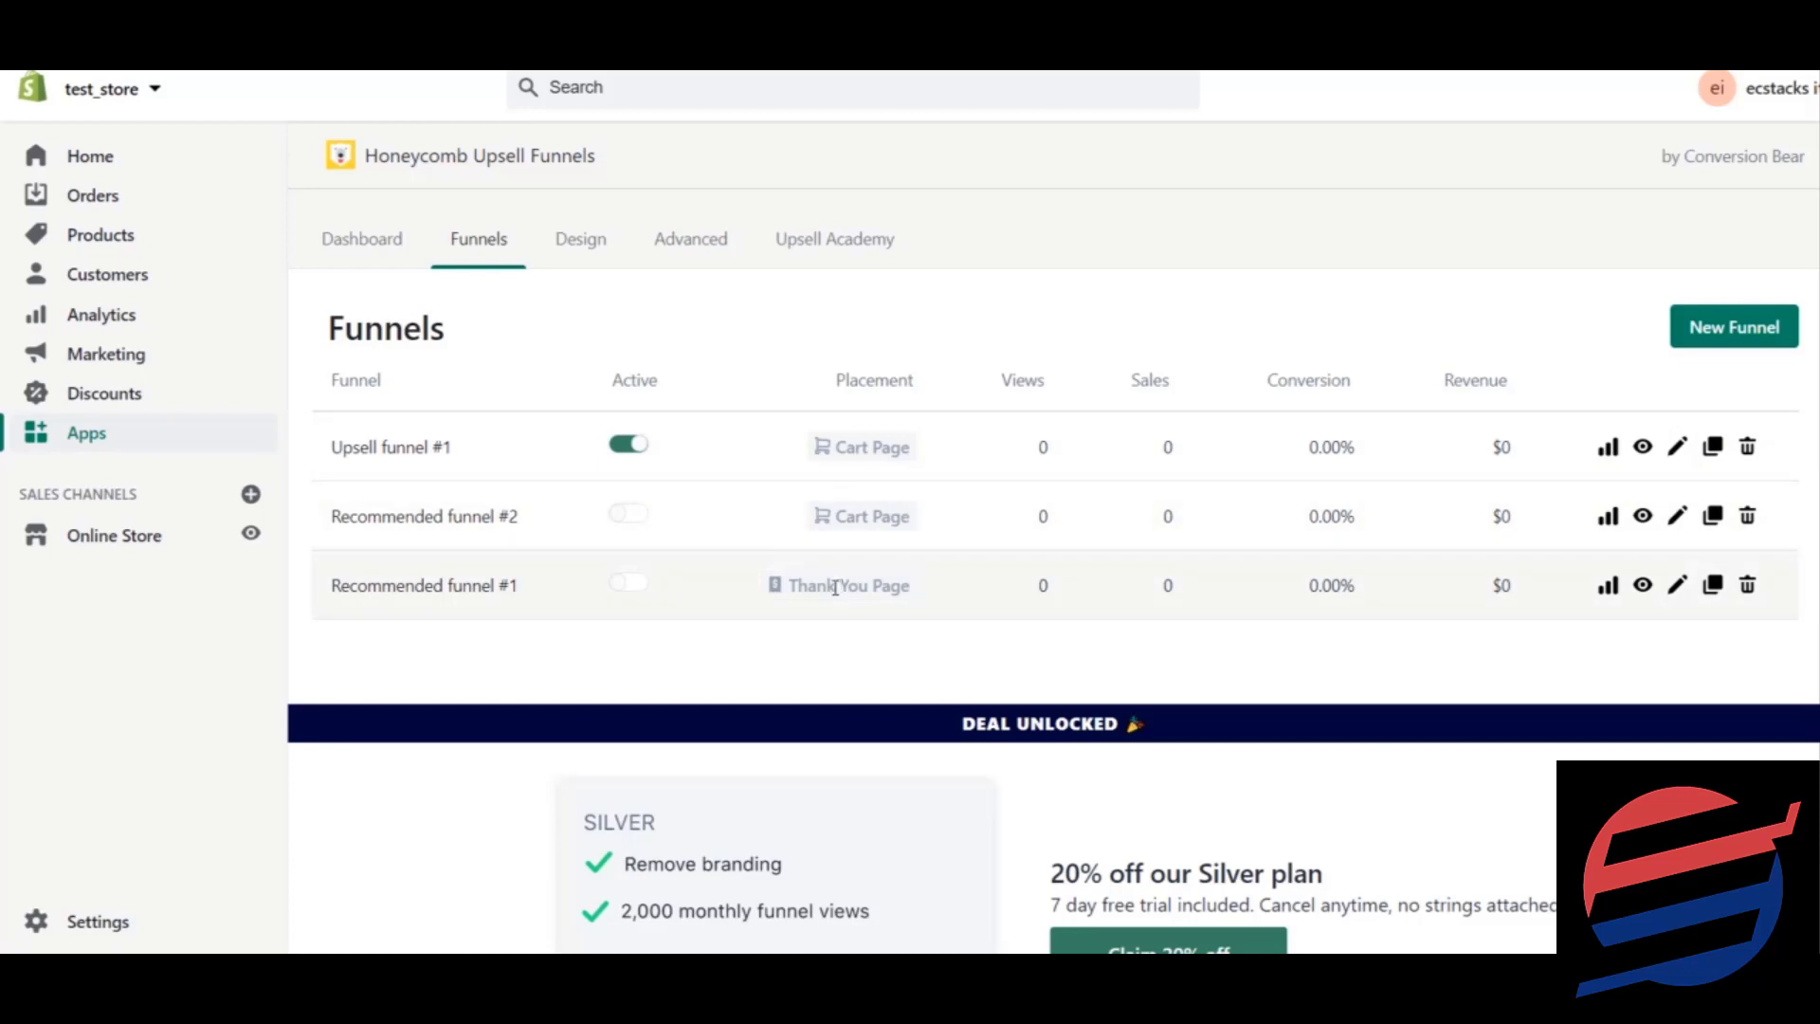
left_click(623, 447)
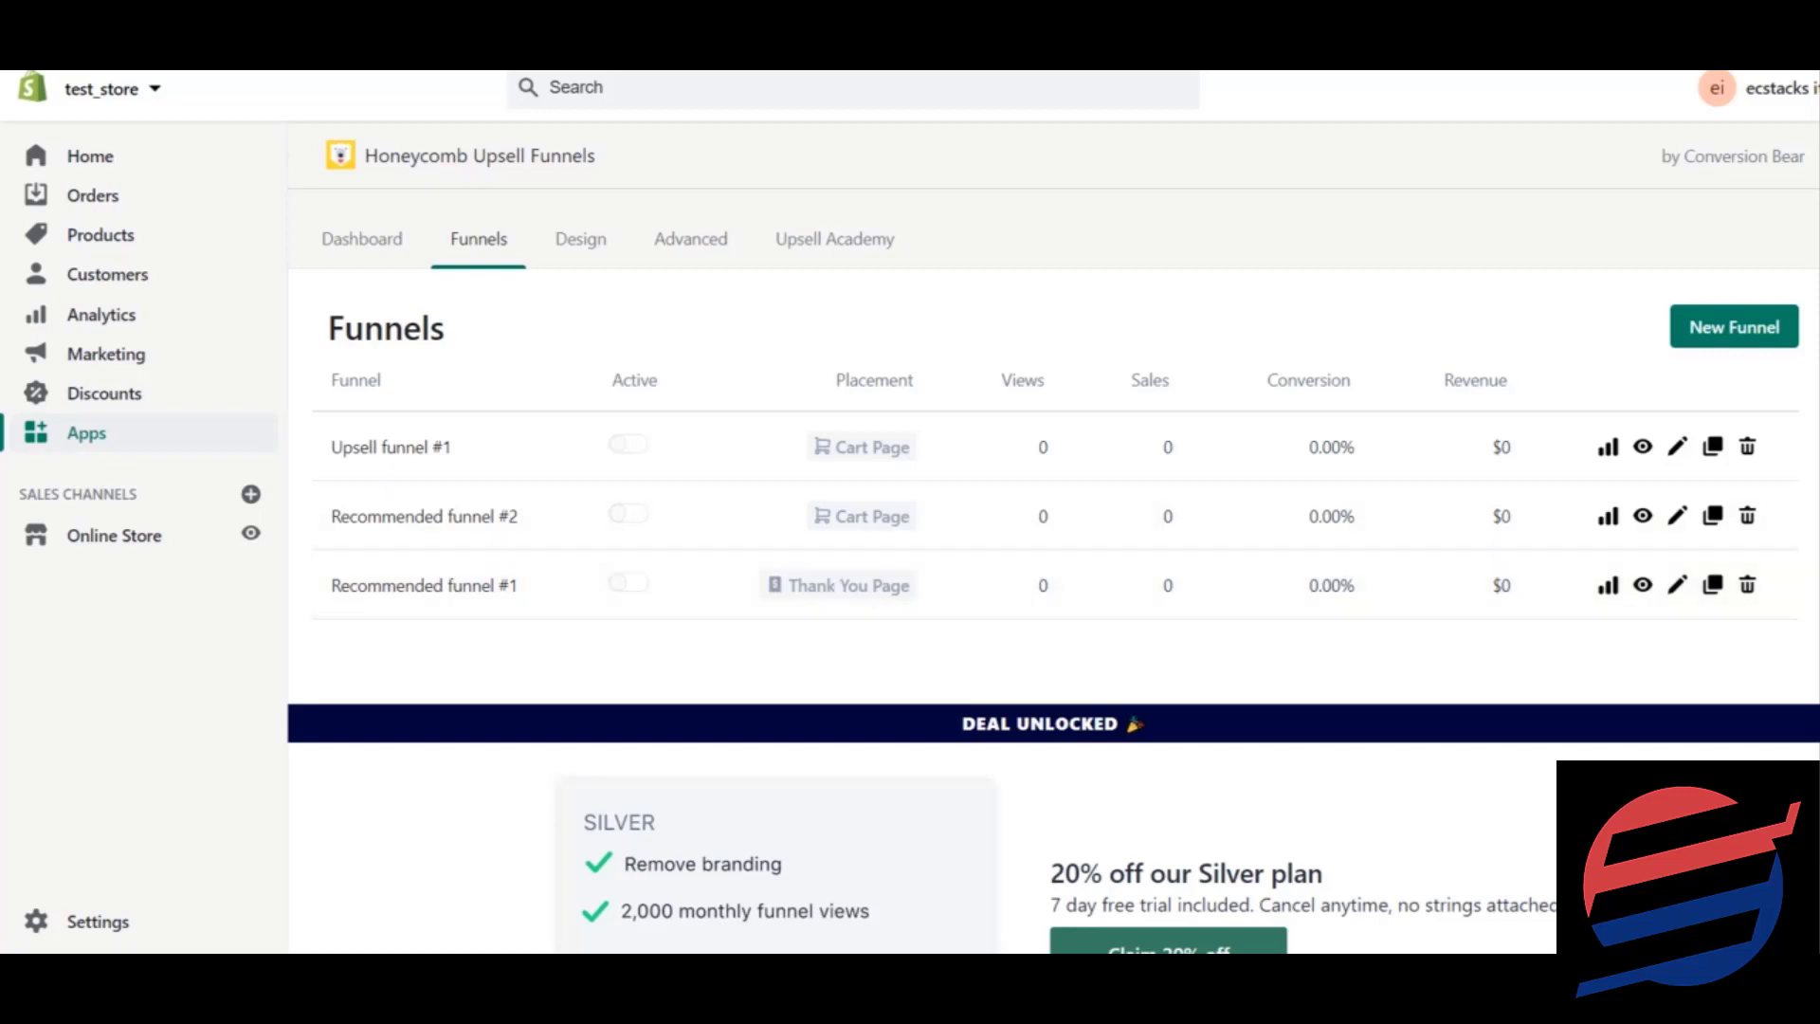
Look through the app's Design, Advanced, Upsell Academy and Dashboard sections.
scroll(1782, 543, "down", 3)
scroll(1781, 543, "up", 5)
scroll(1781, 543, "down", 1)
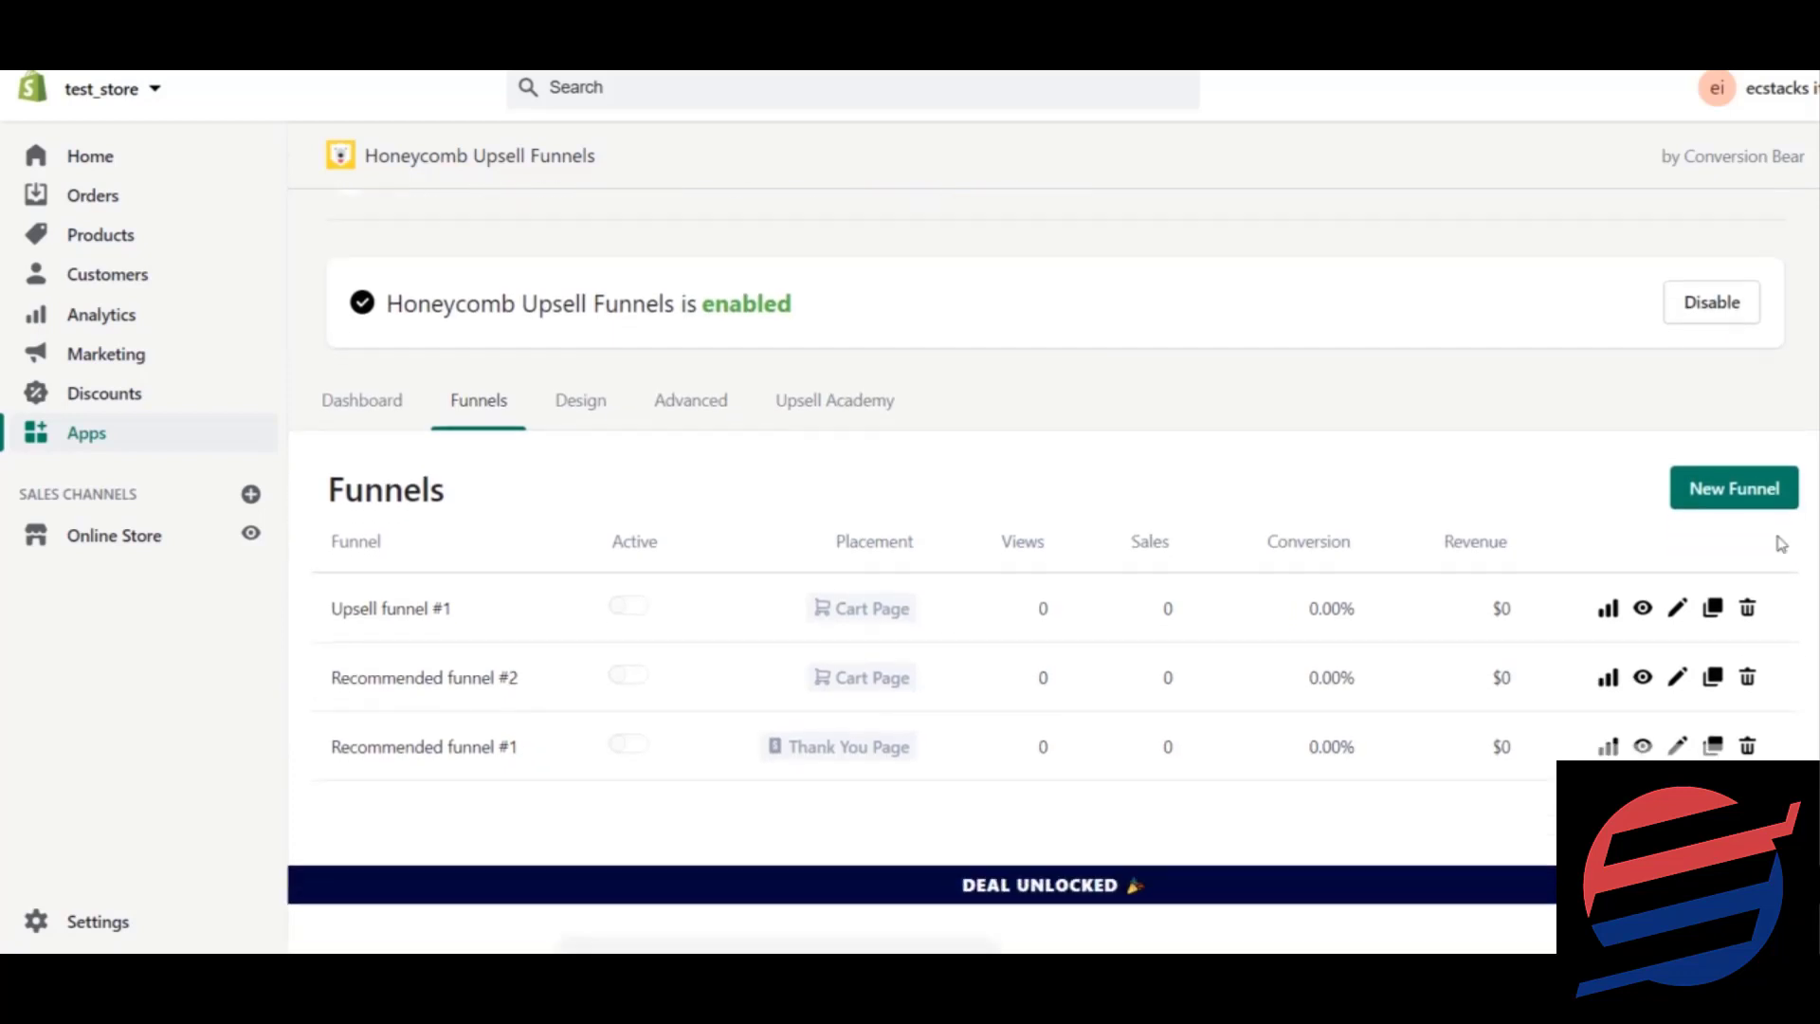
left_click(554, 415)
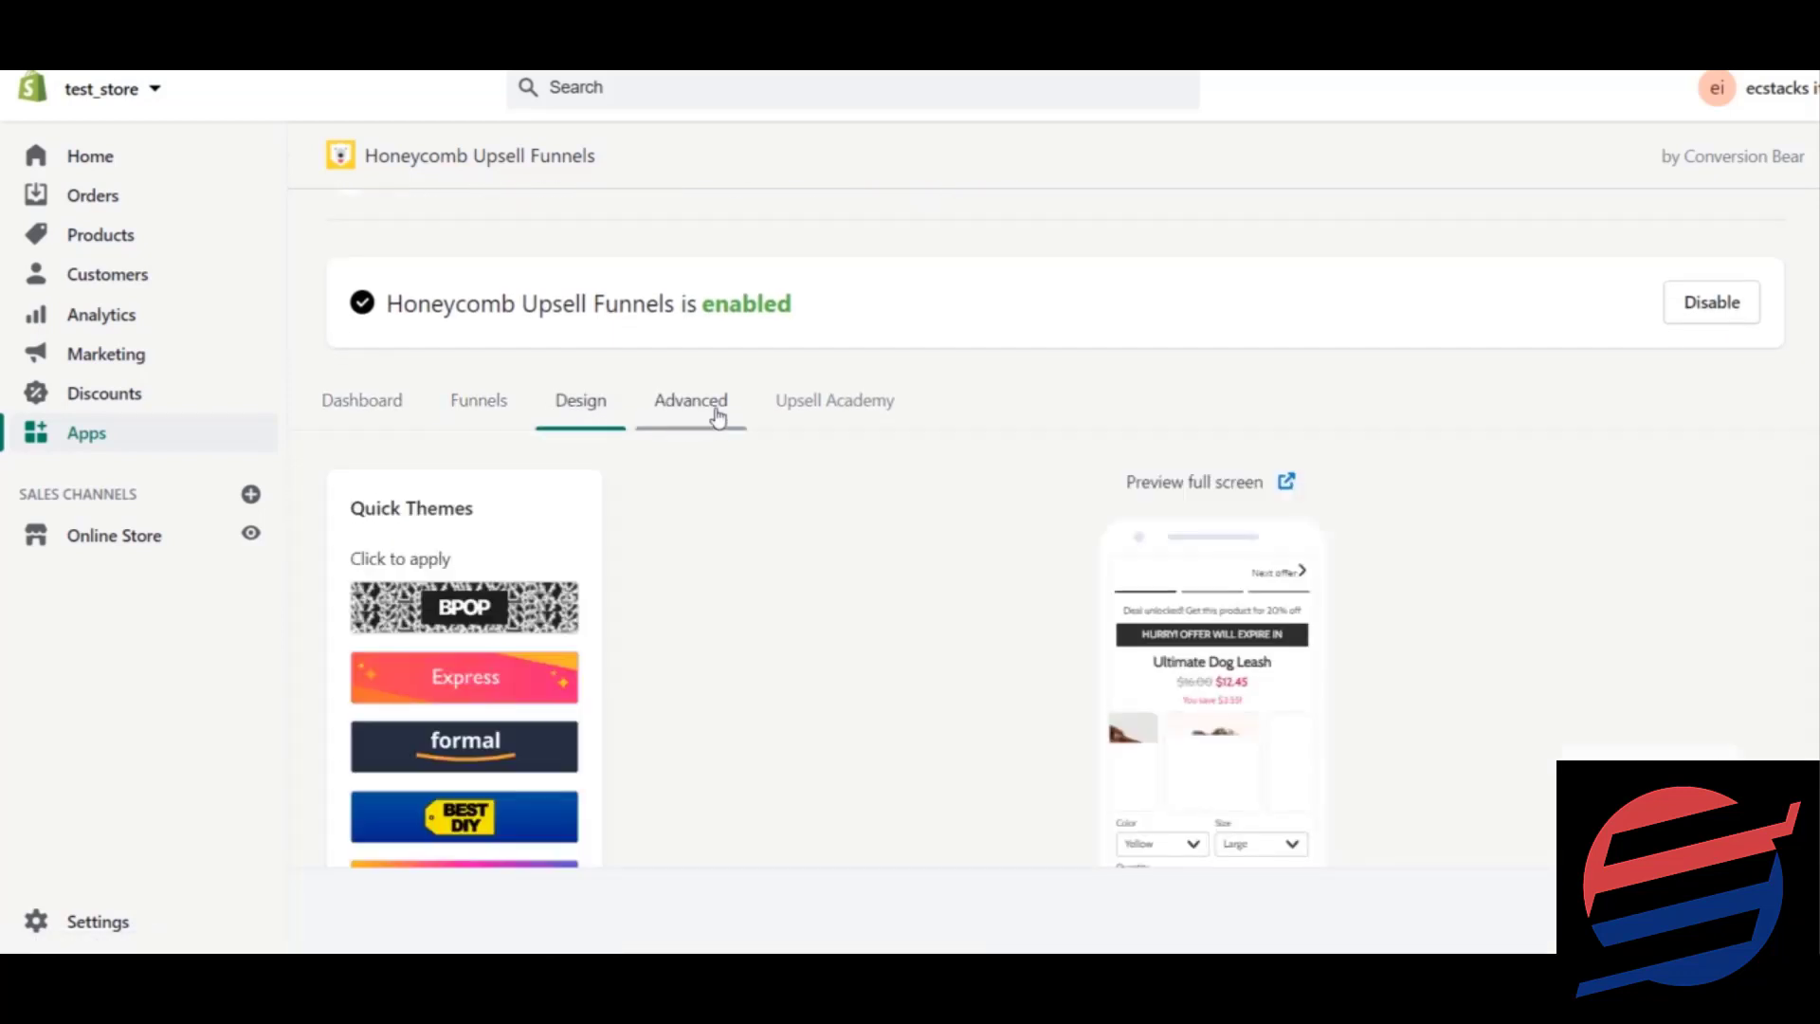
left_click(718, 417)
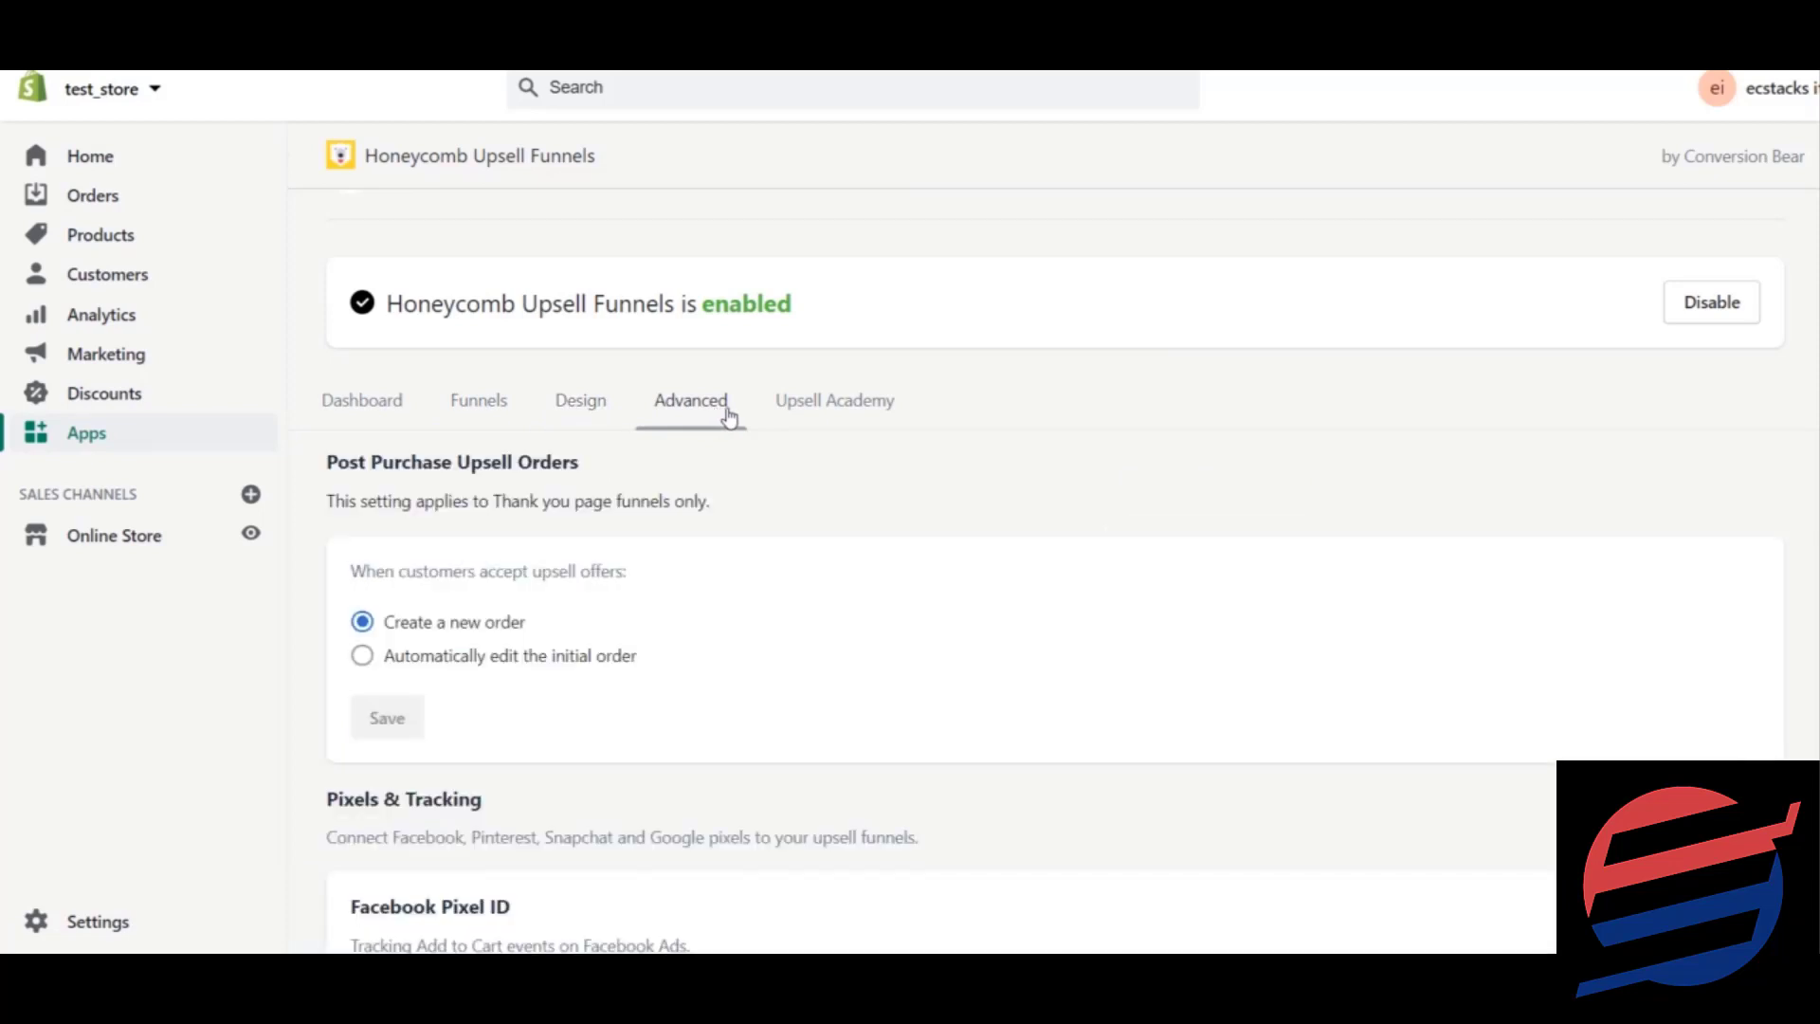
left_click(838, 415)
left_click(402, 415)
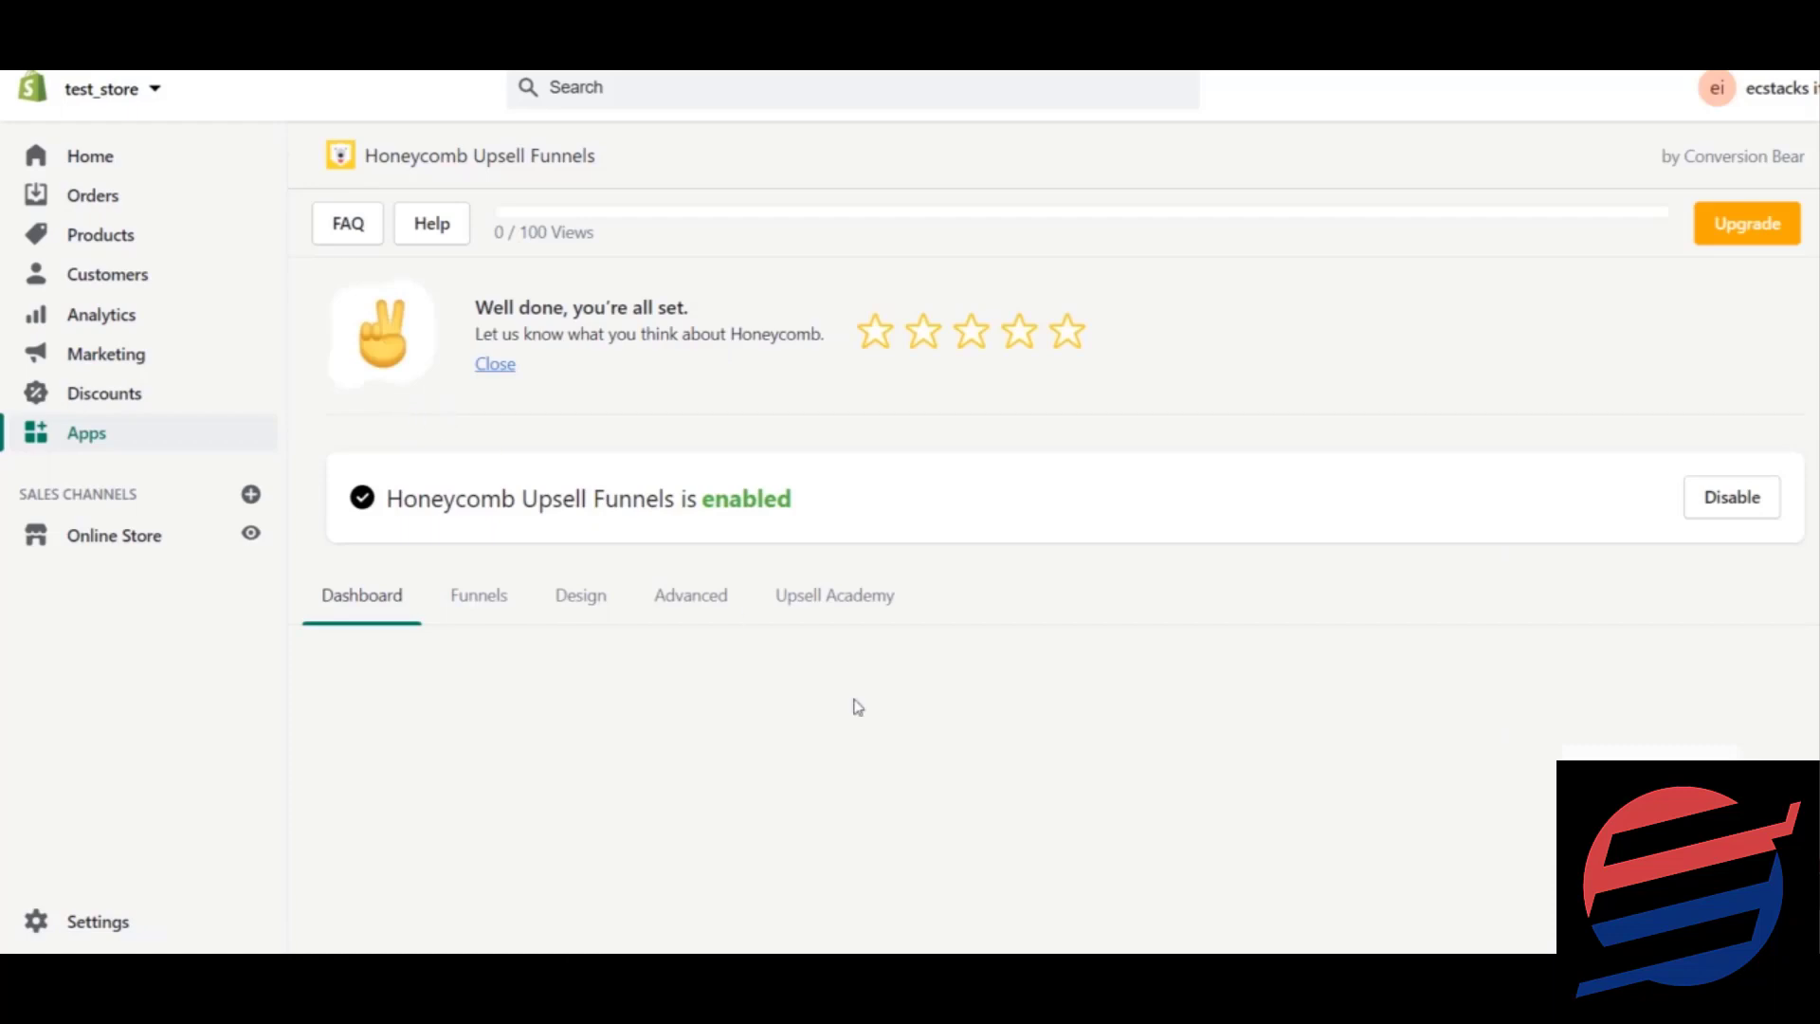
Return to the funnels list and open Recommended funnel #1, the Thank You Page funnel, for editing.
left_click(492, 621)
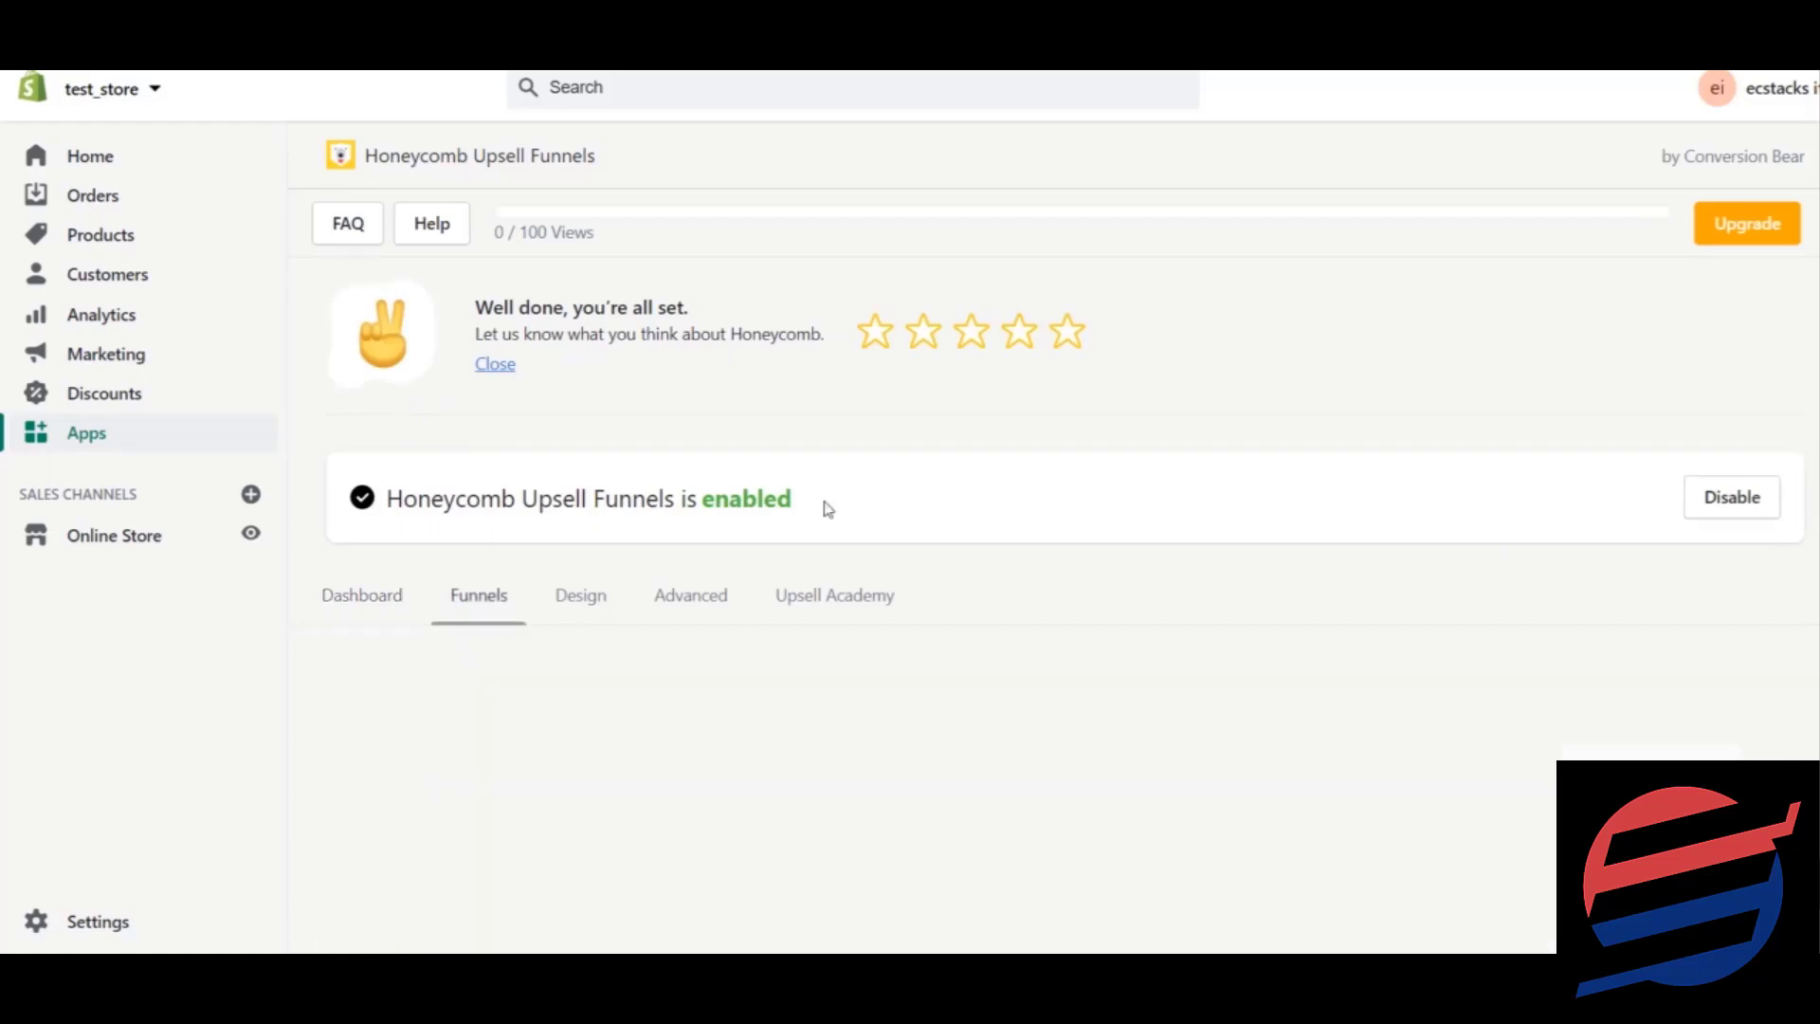
scroll(630, 491, "down", 4)
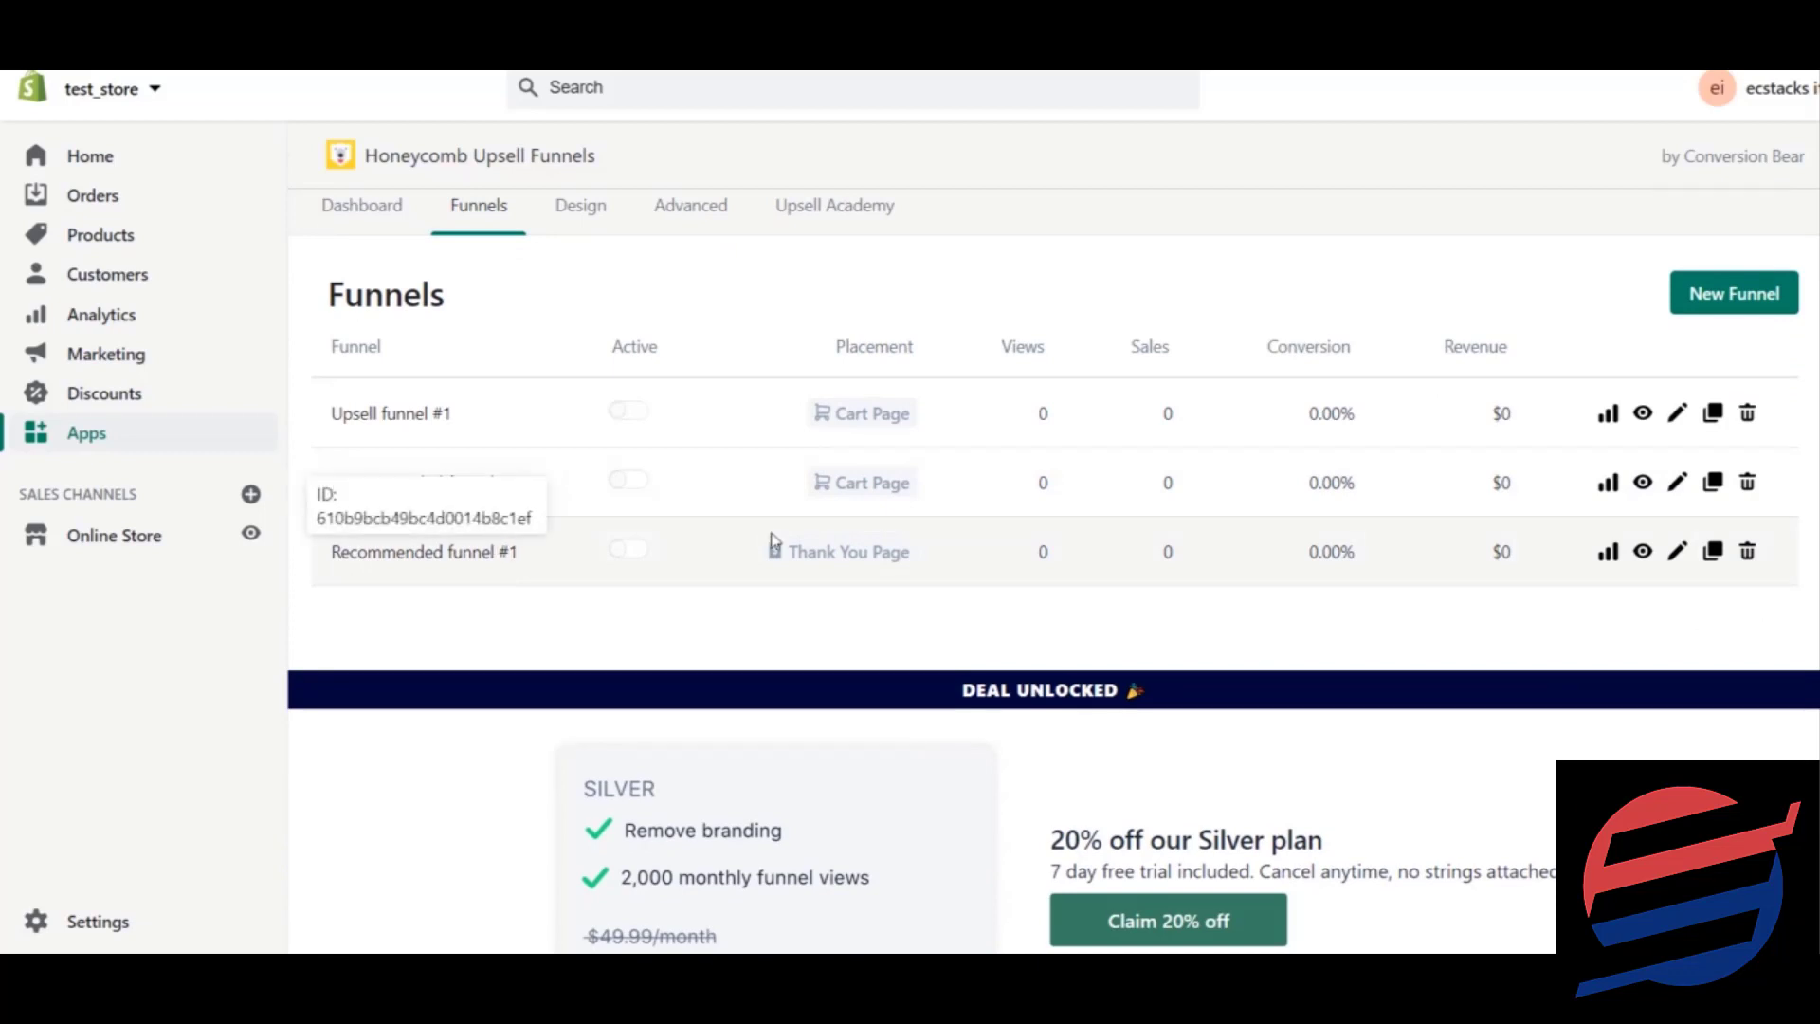
left_click(1680, 561)
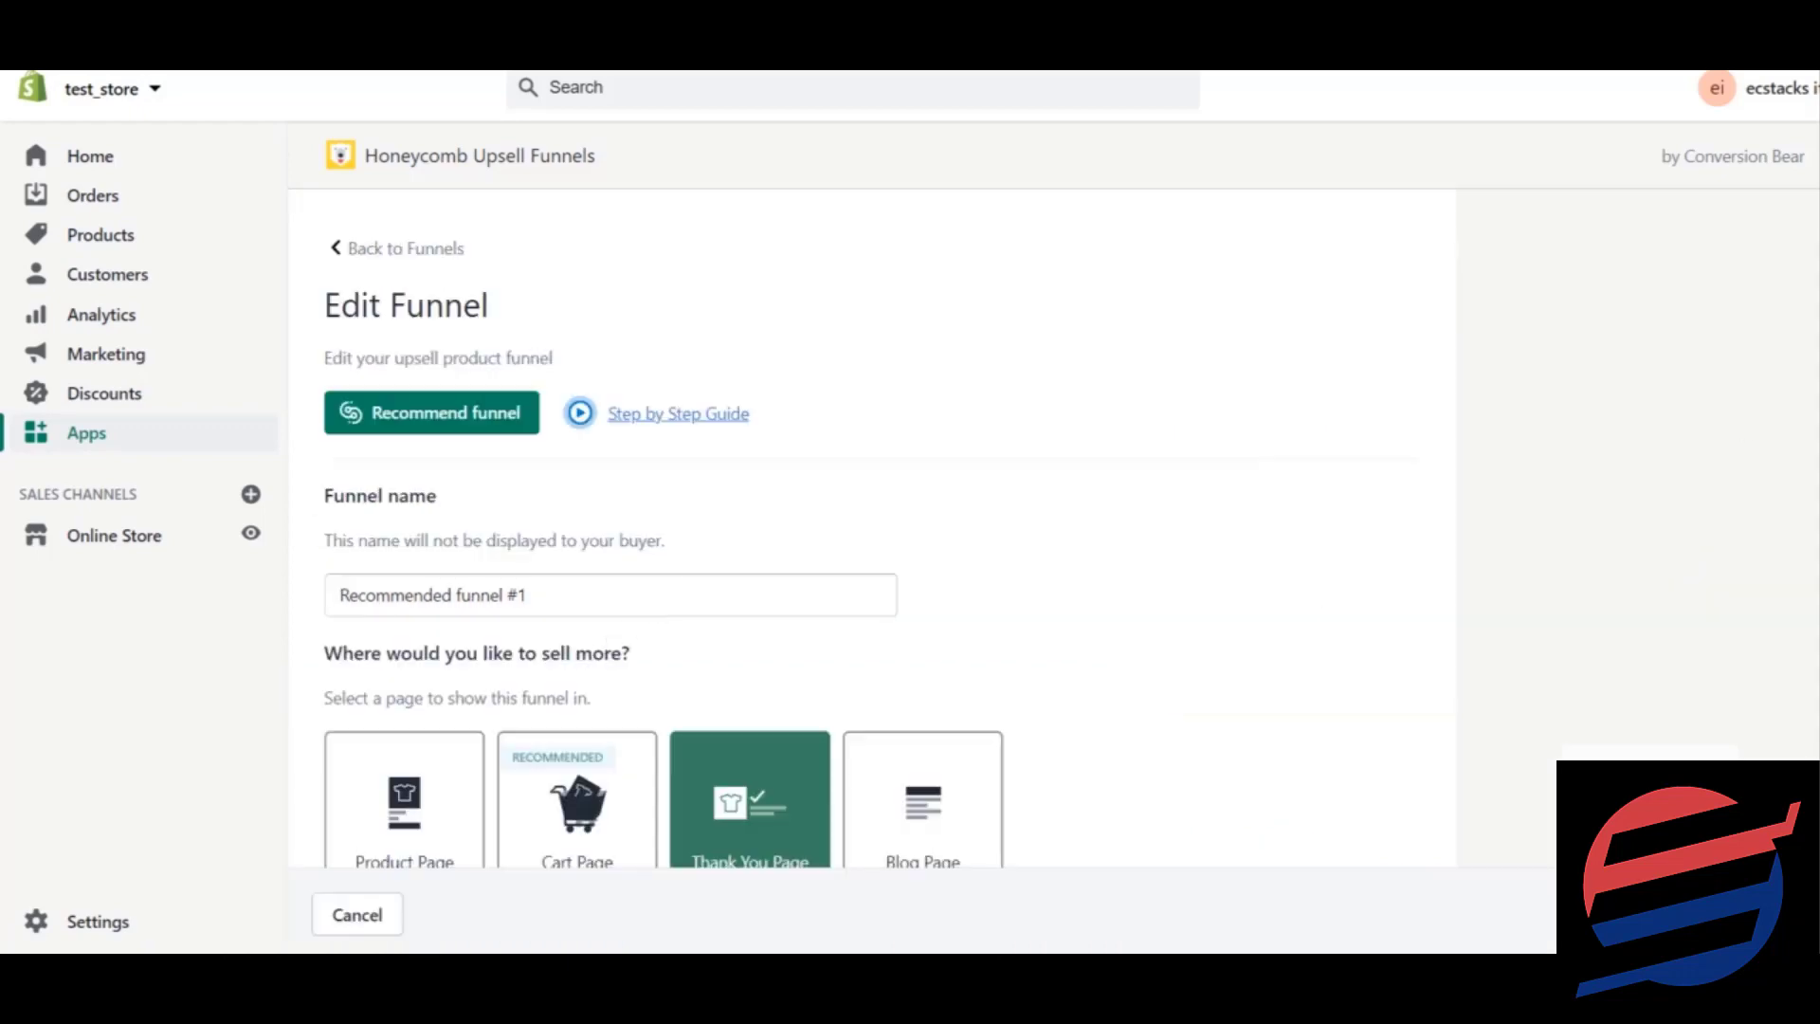
Rename the funnel as "Funnel #1 brush".
scroll(1480, 396, "down", 4)
scroll(1480, 396, "up", 2)
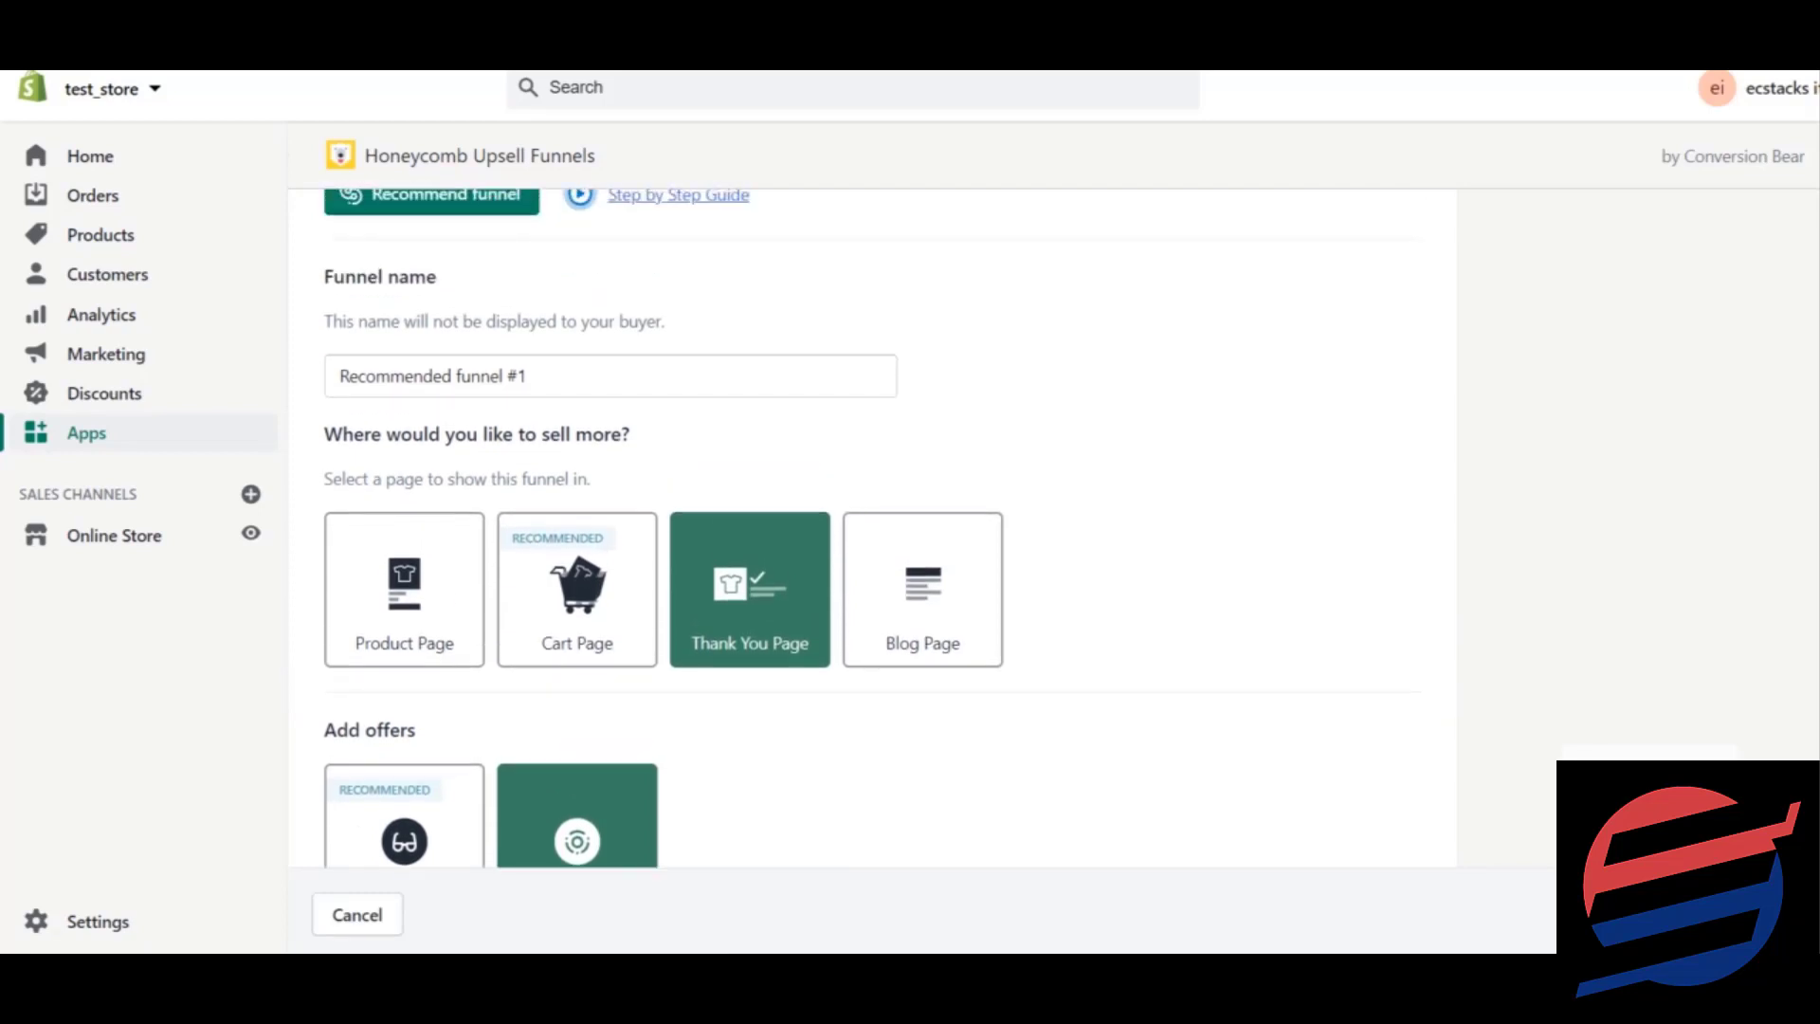
left_click(537, 381)
left_click_drag(451, 383, 210, 401)
key("BackSpace")
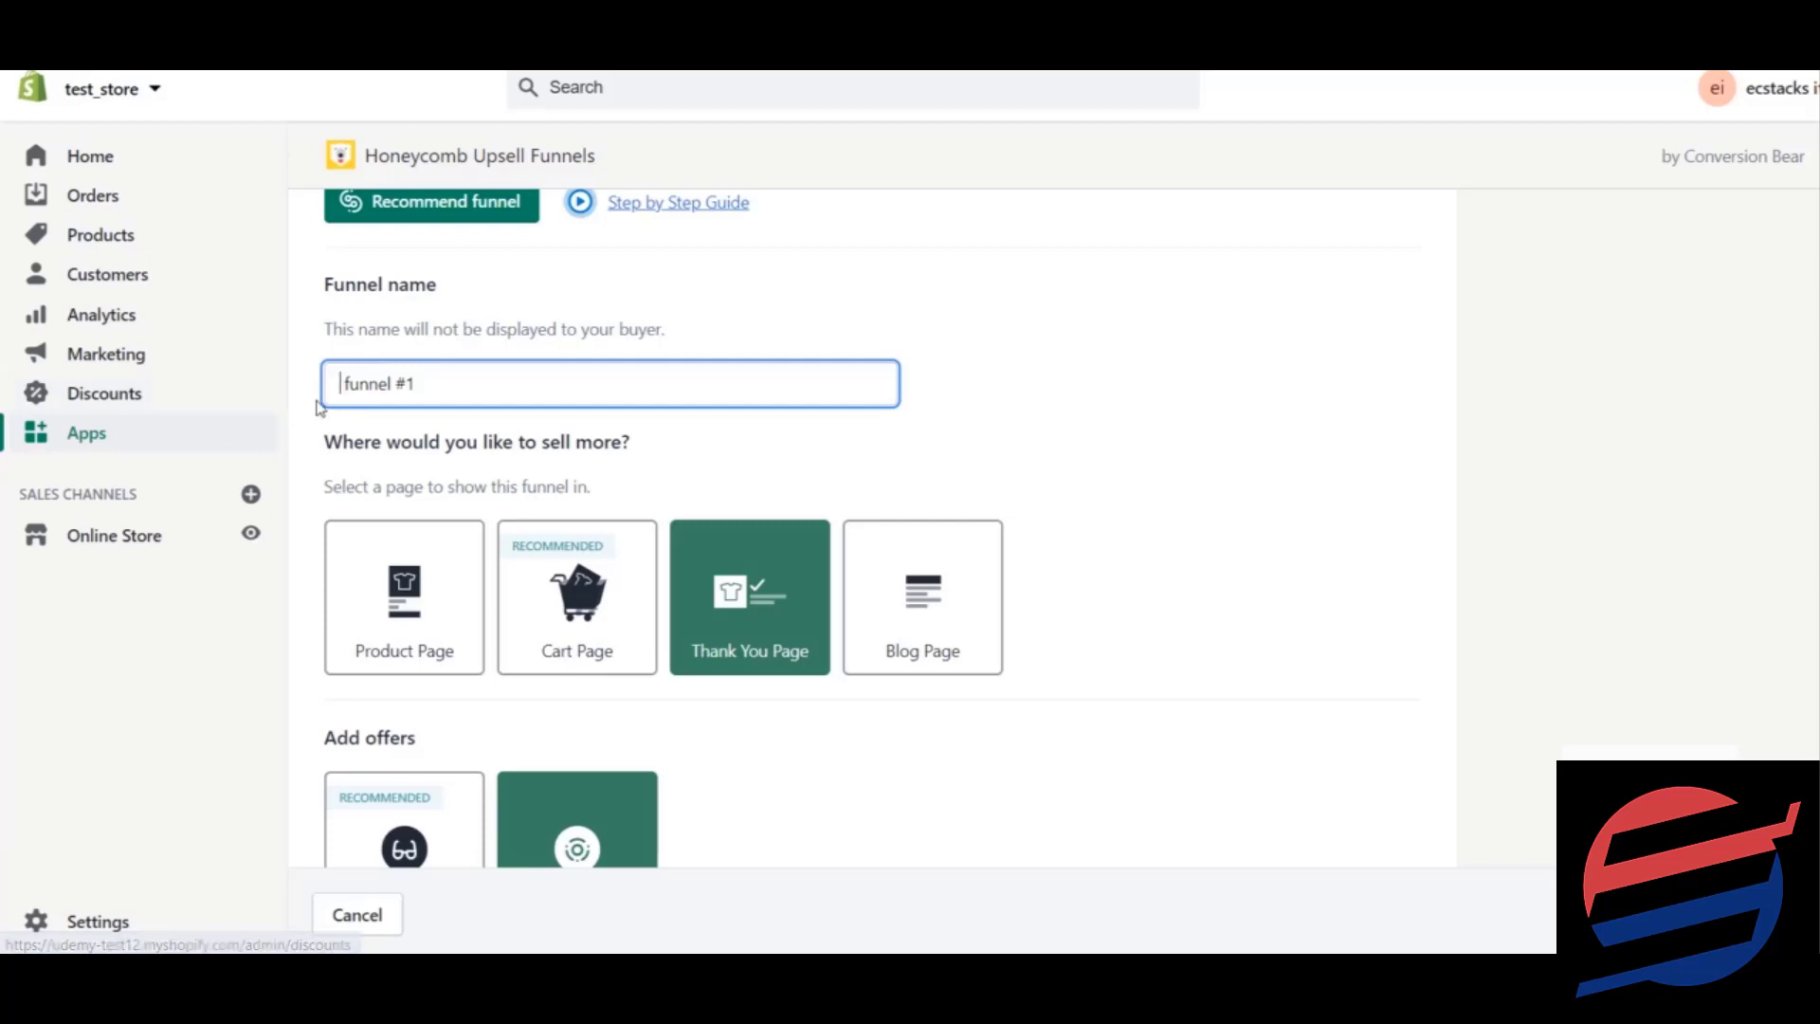
key("Delete")
key("Delete")
type("F")
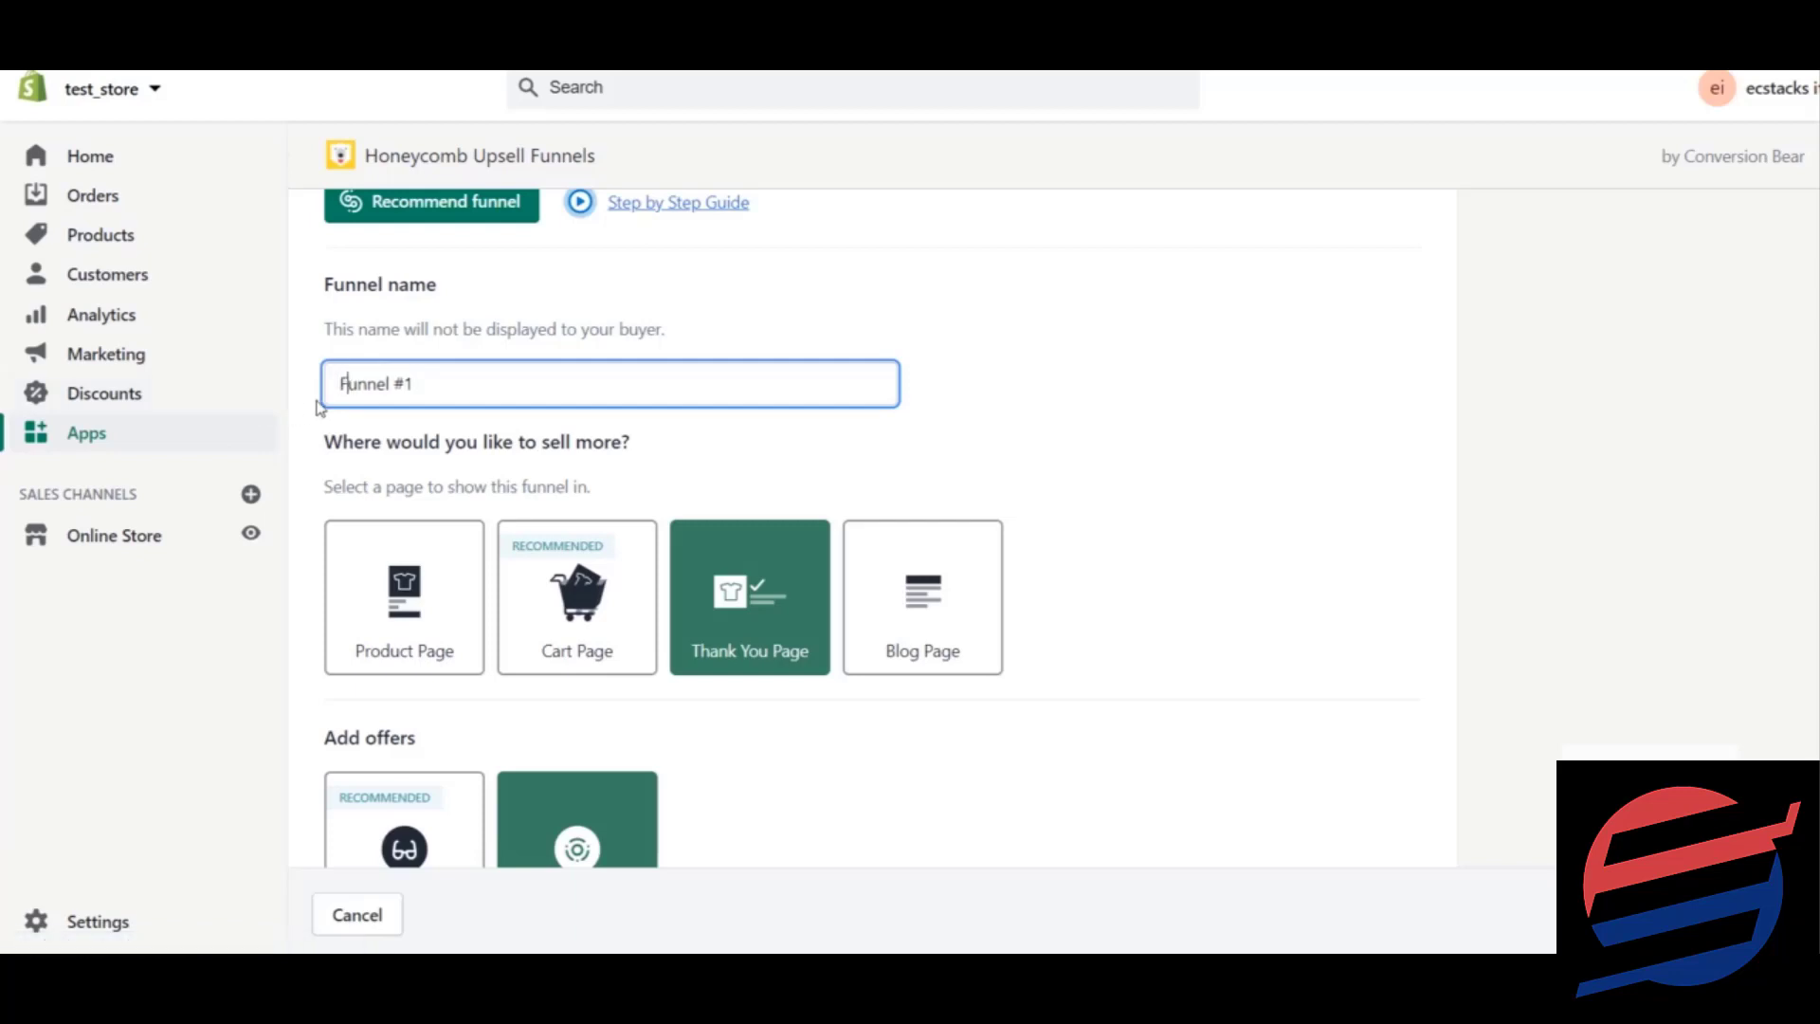
type(" brush")
scroll(664, 530, "down", 2)
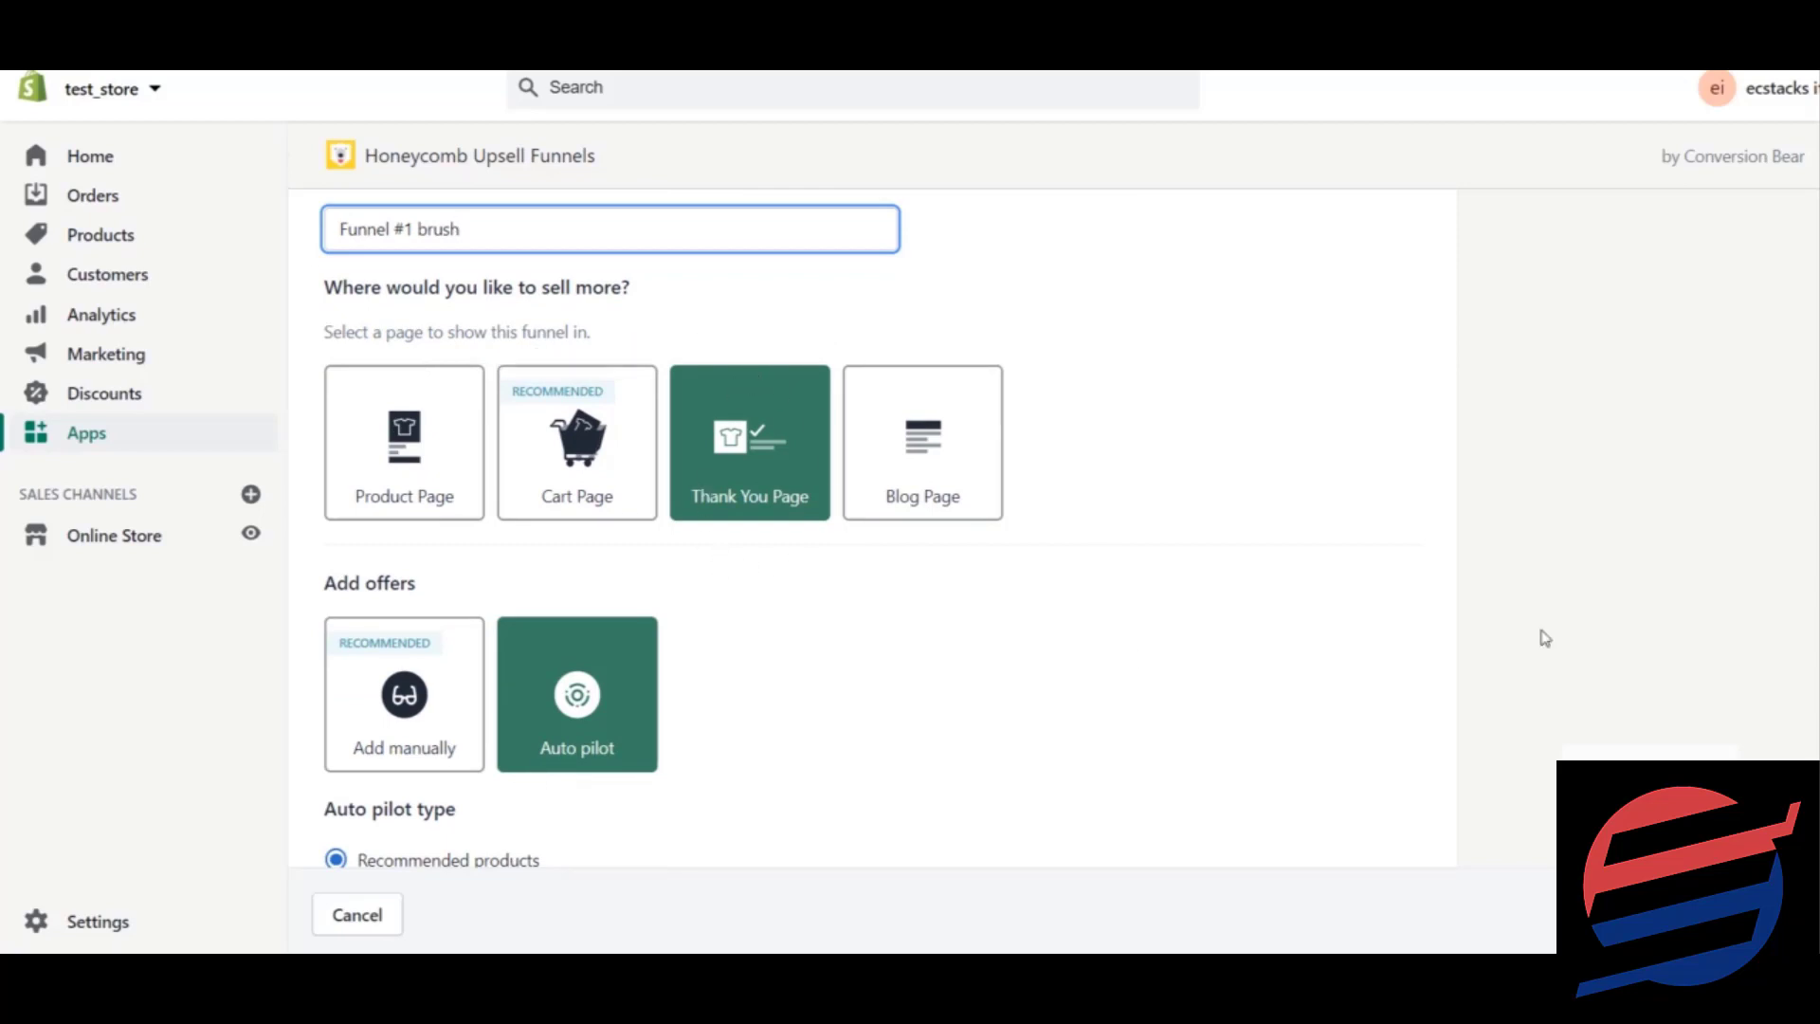
Switch the funnel's offers to Add manually and set the trigger to show only for the specific product detangler brush.
scroll(1093, 650, "down", 3)
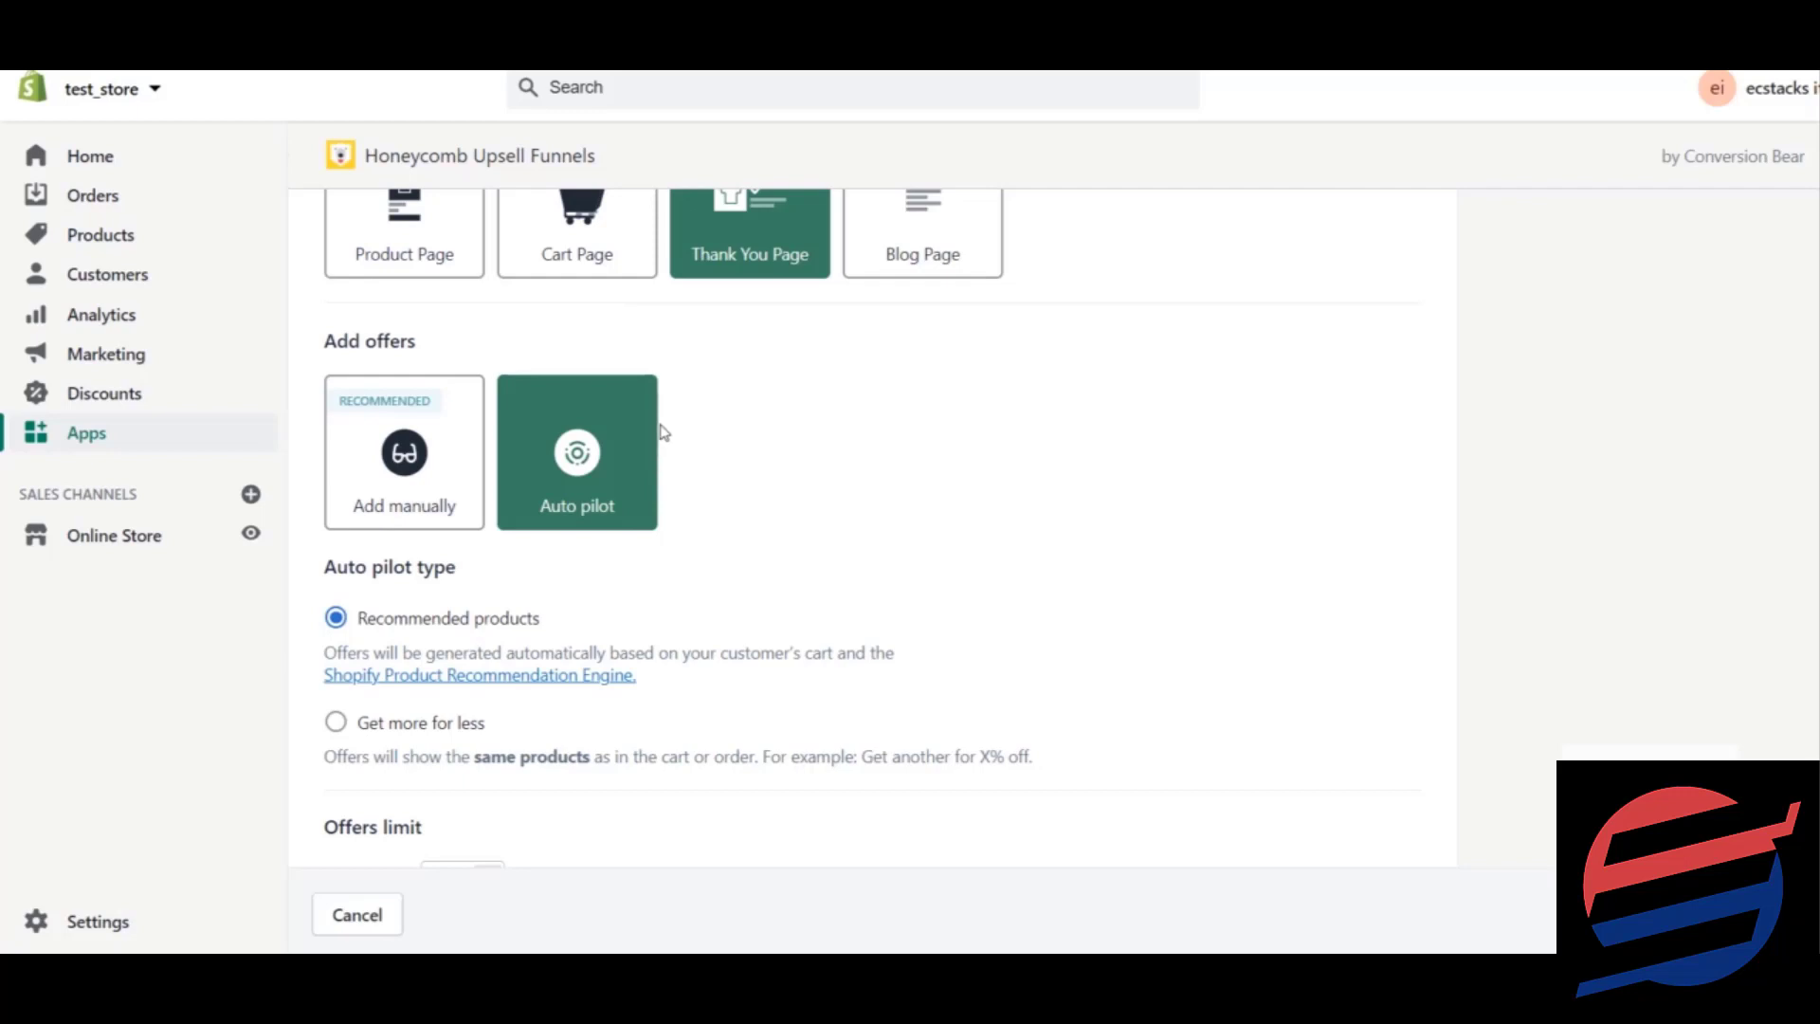
left_click(447, 497)
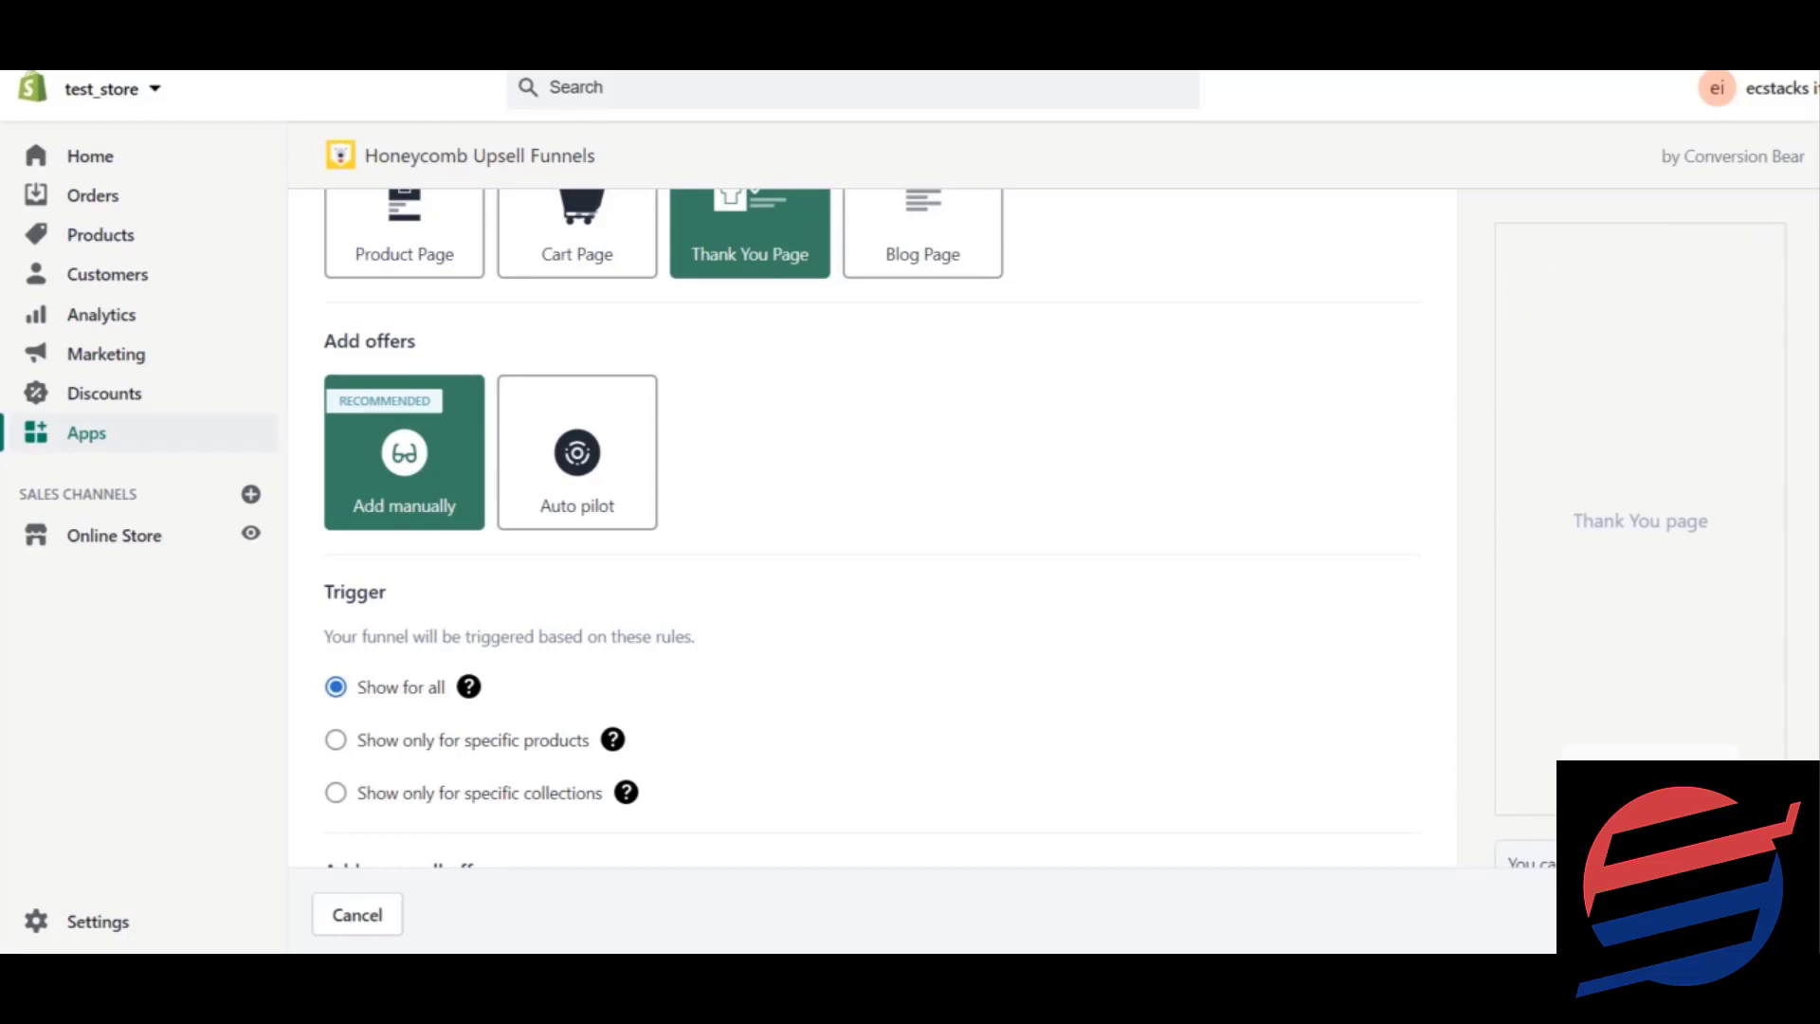
scroll(872, 527, "down", 2)
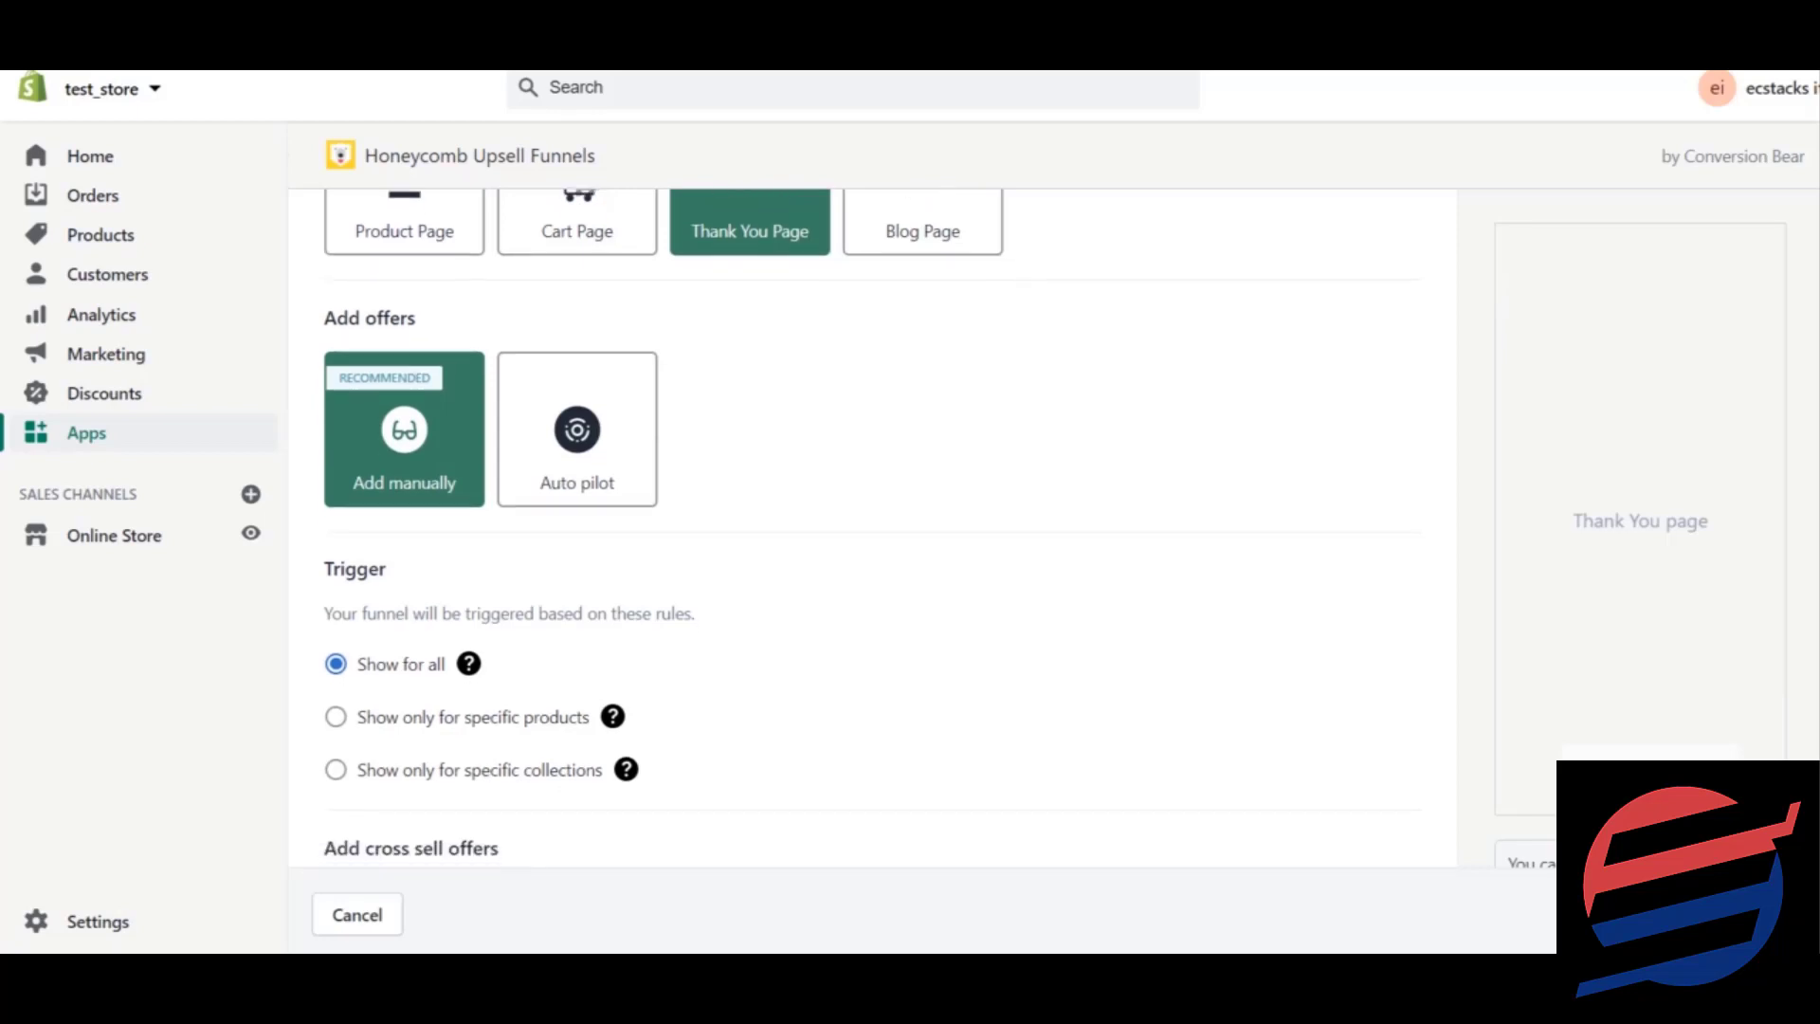
scroll(858, 330, "down", 1)
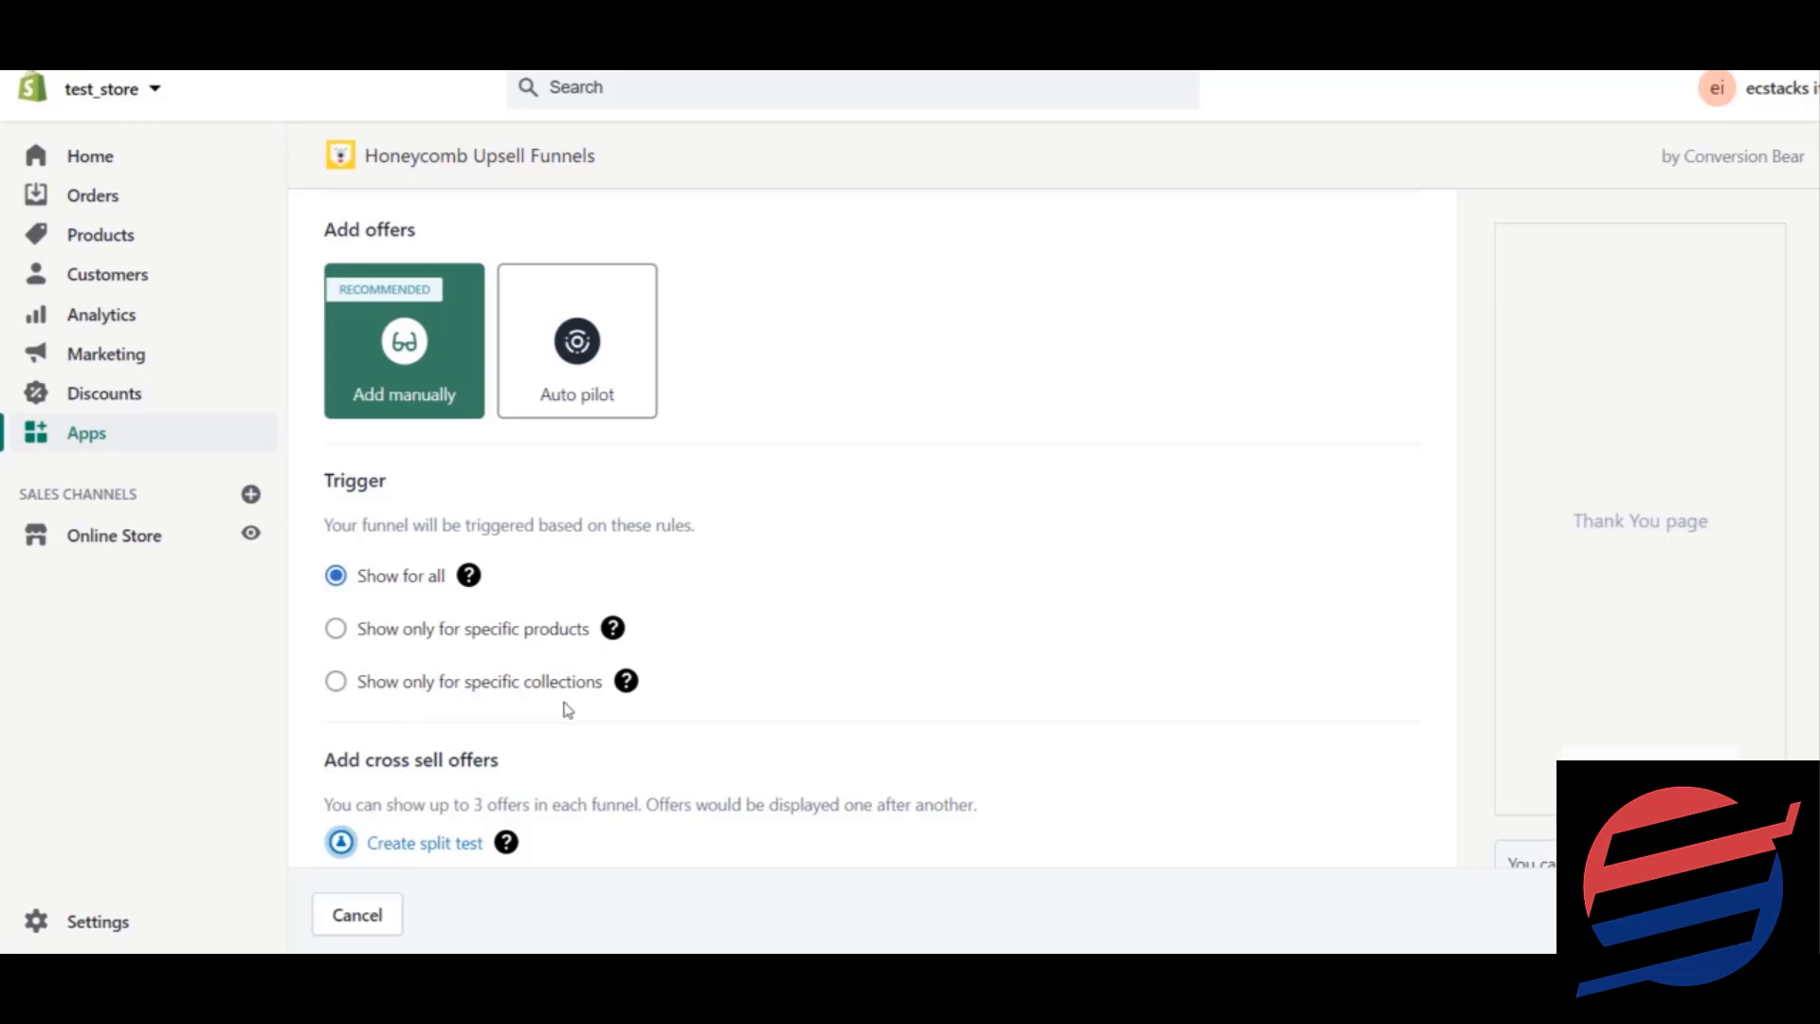
left_click(557, 636)
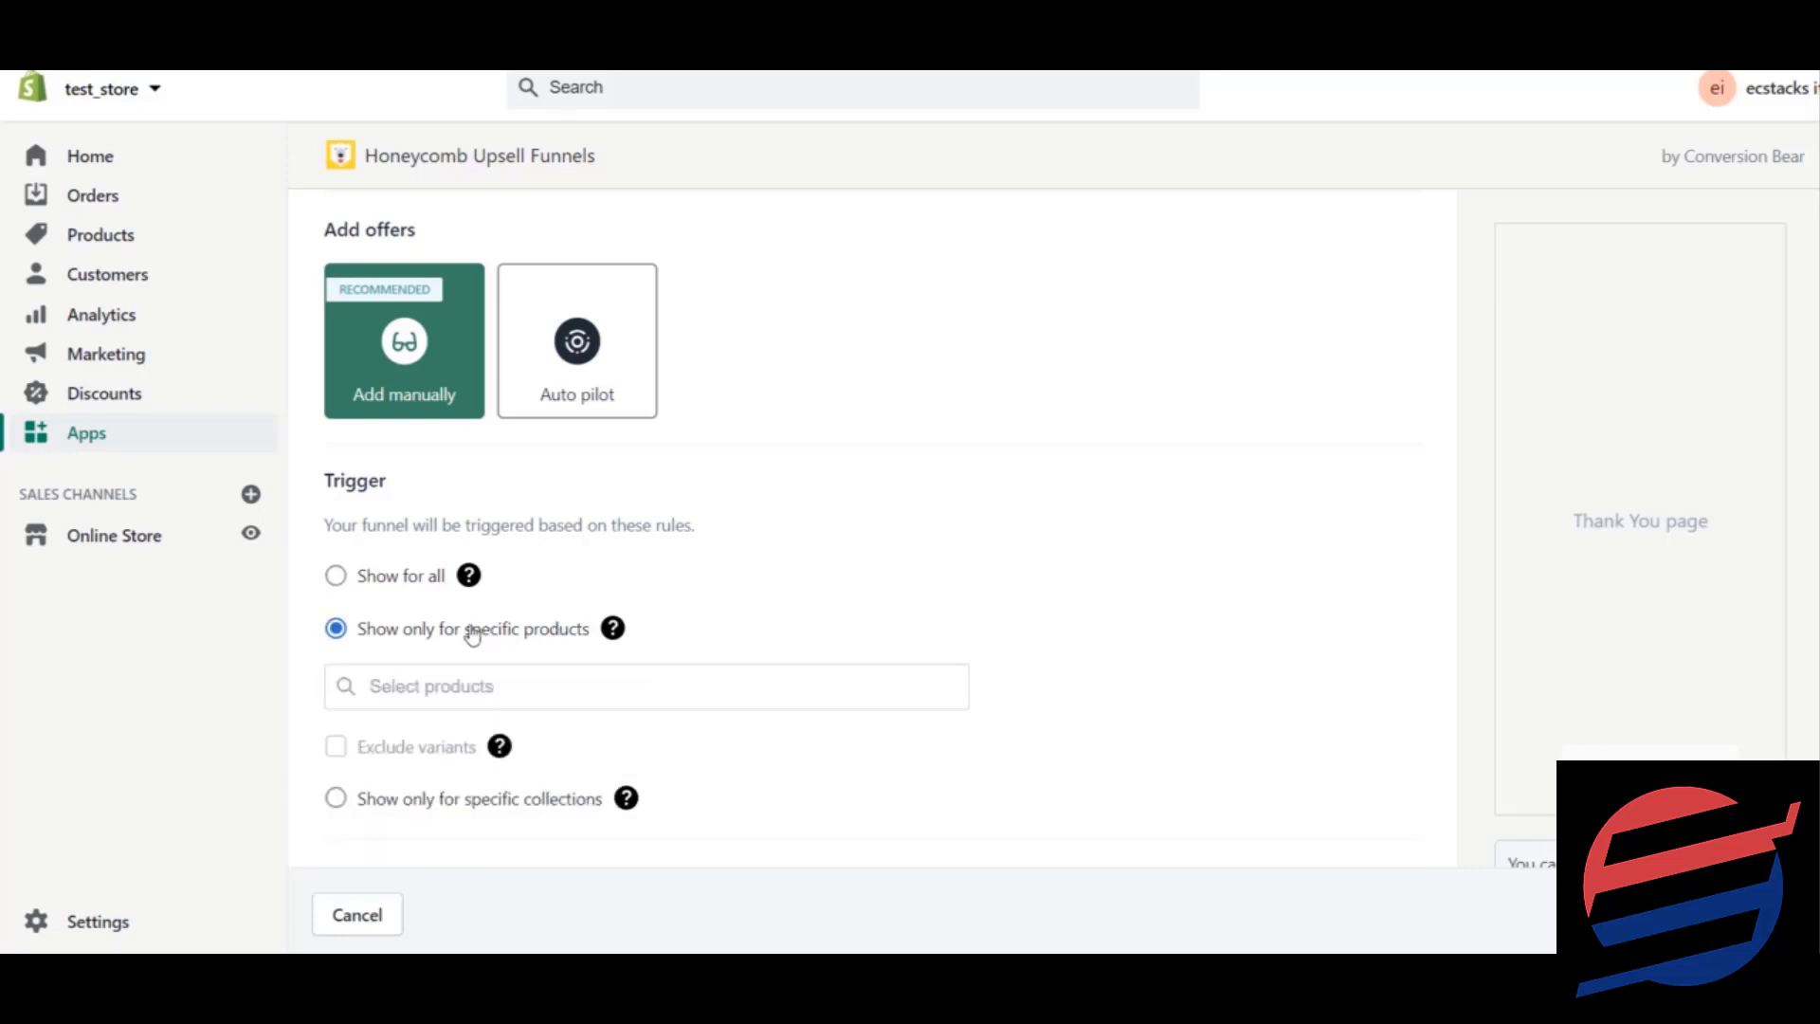
mouse_move(612, 628)
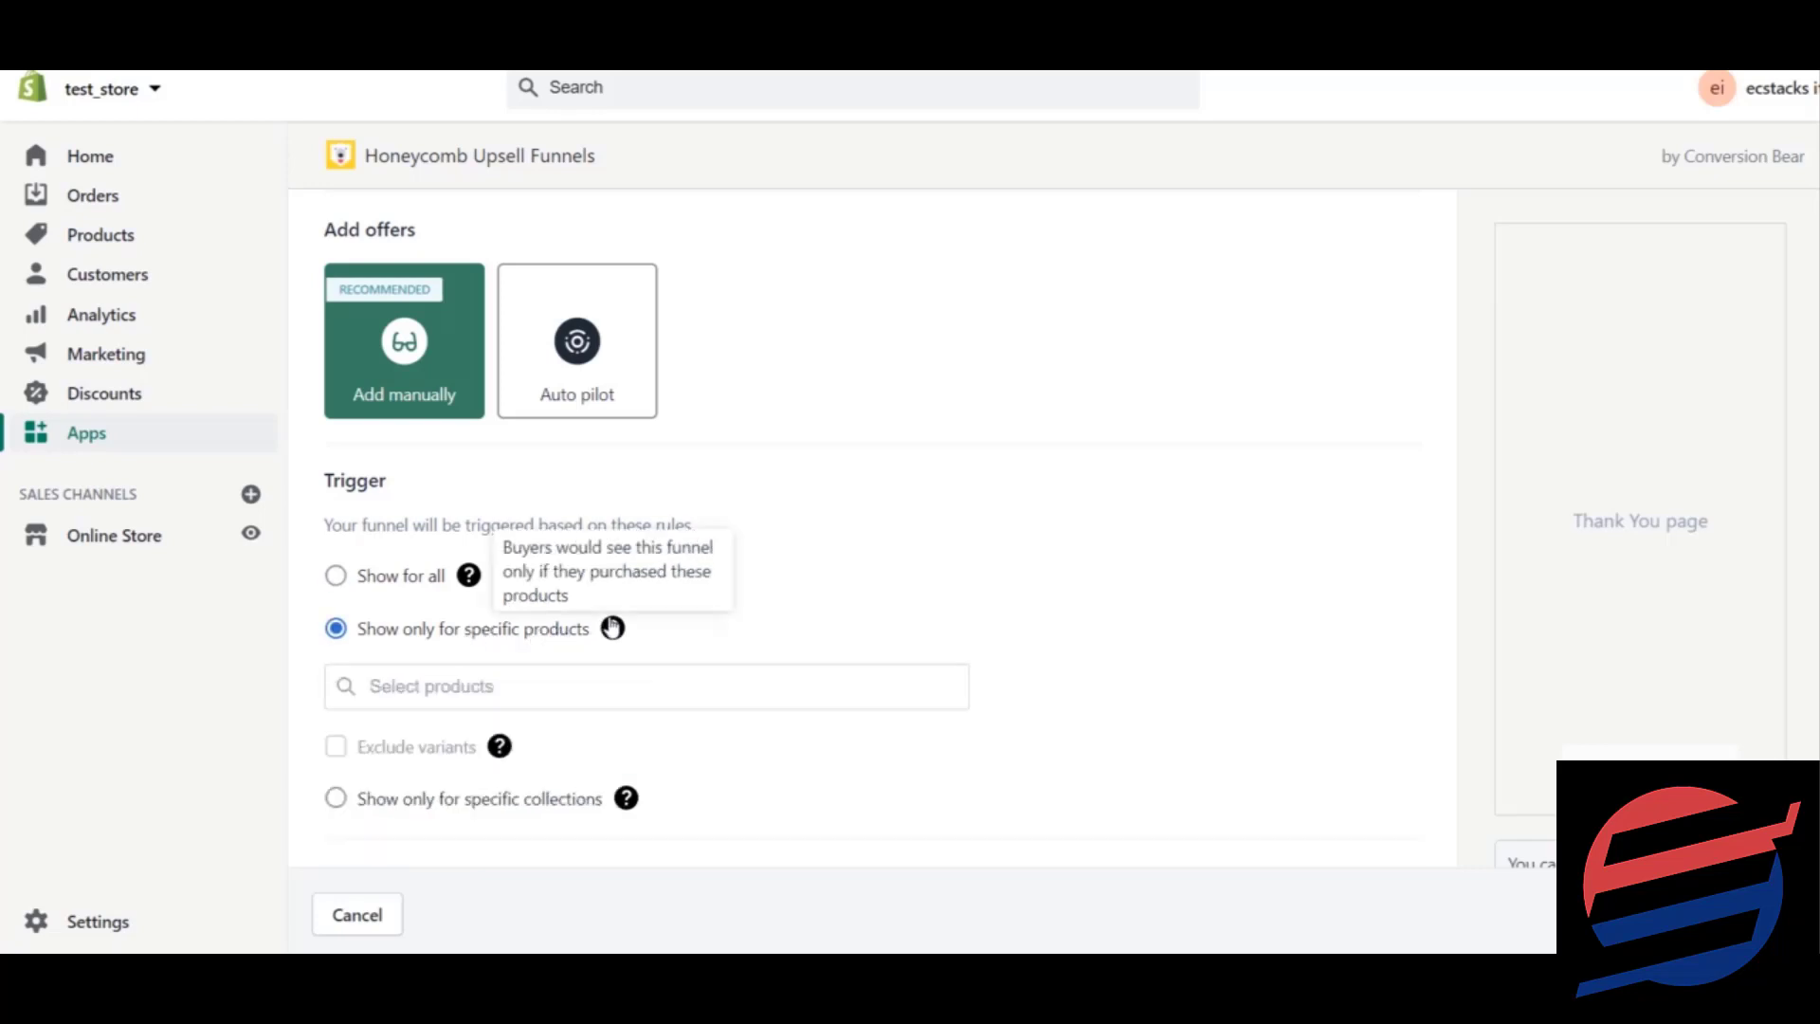
left_click(588, 681)
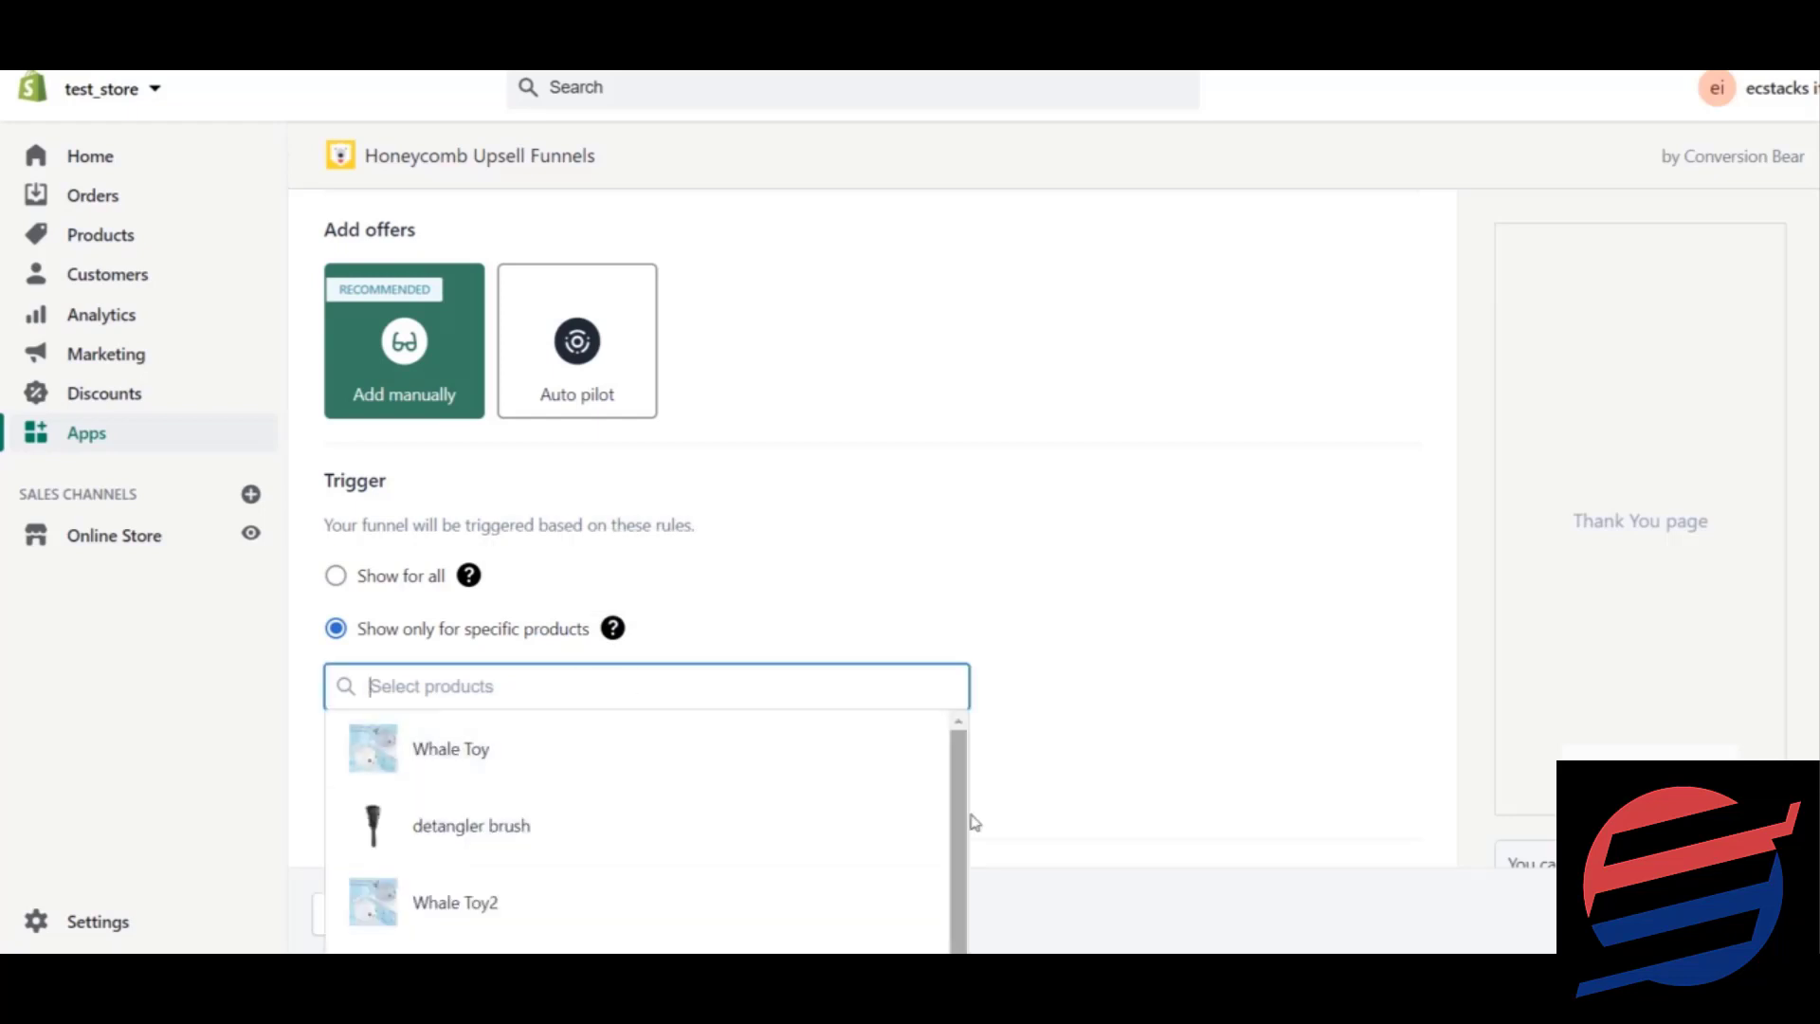
left_click(630, 810)
left_click(634, 813)
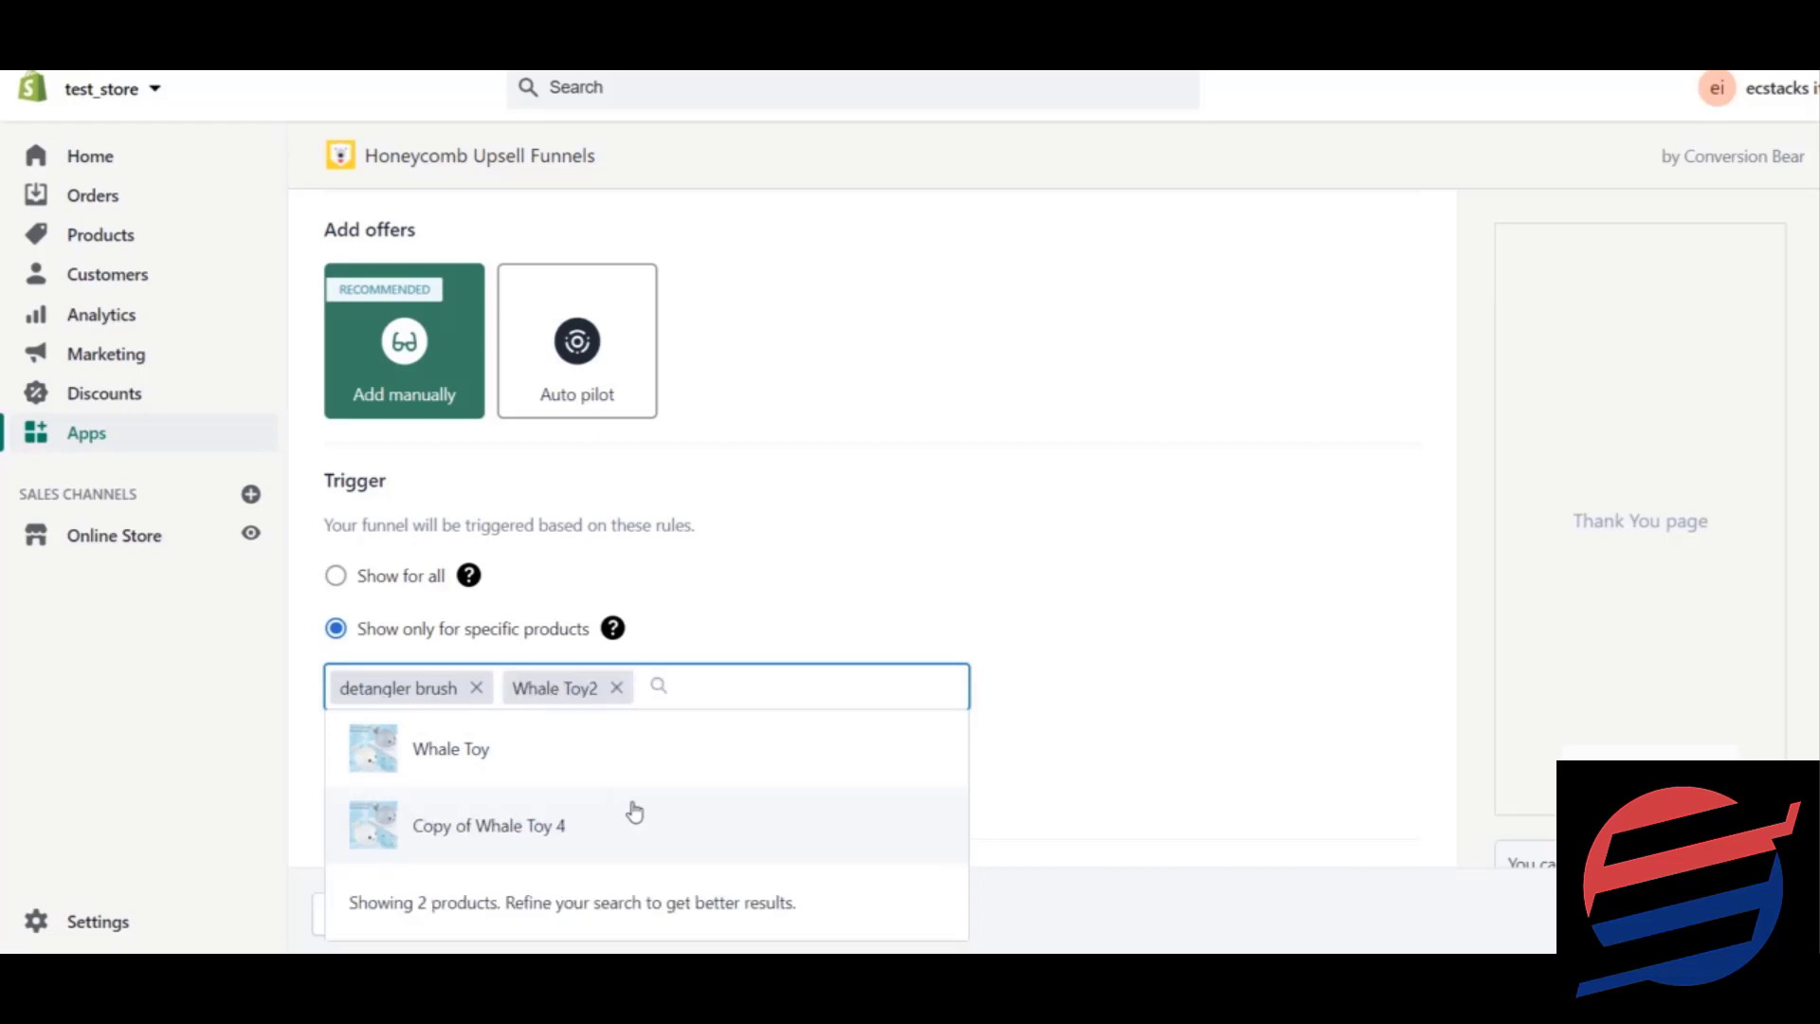
left_click(616, 687)
left_click(1011, 640)
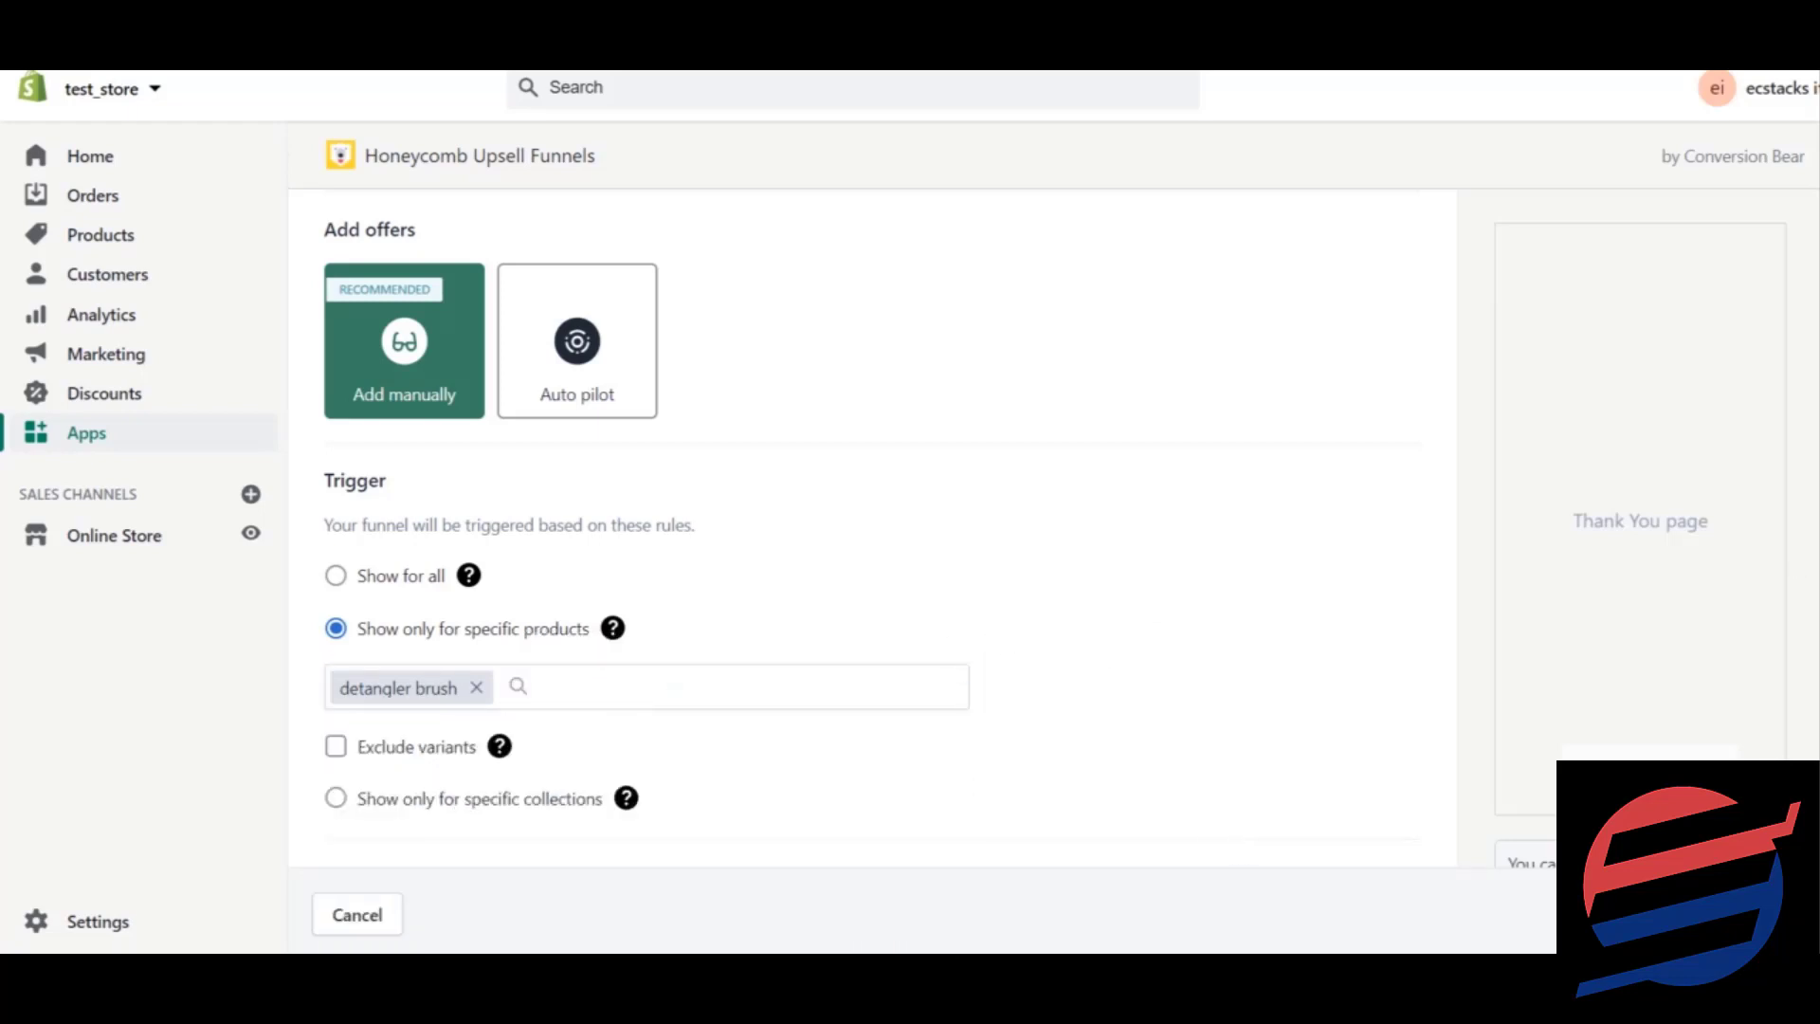
Choose the store product Whale Toy for Offer #1 and set its discount to 30% off.
scroll(340, 486, "down", 3)
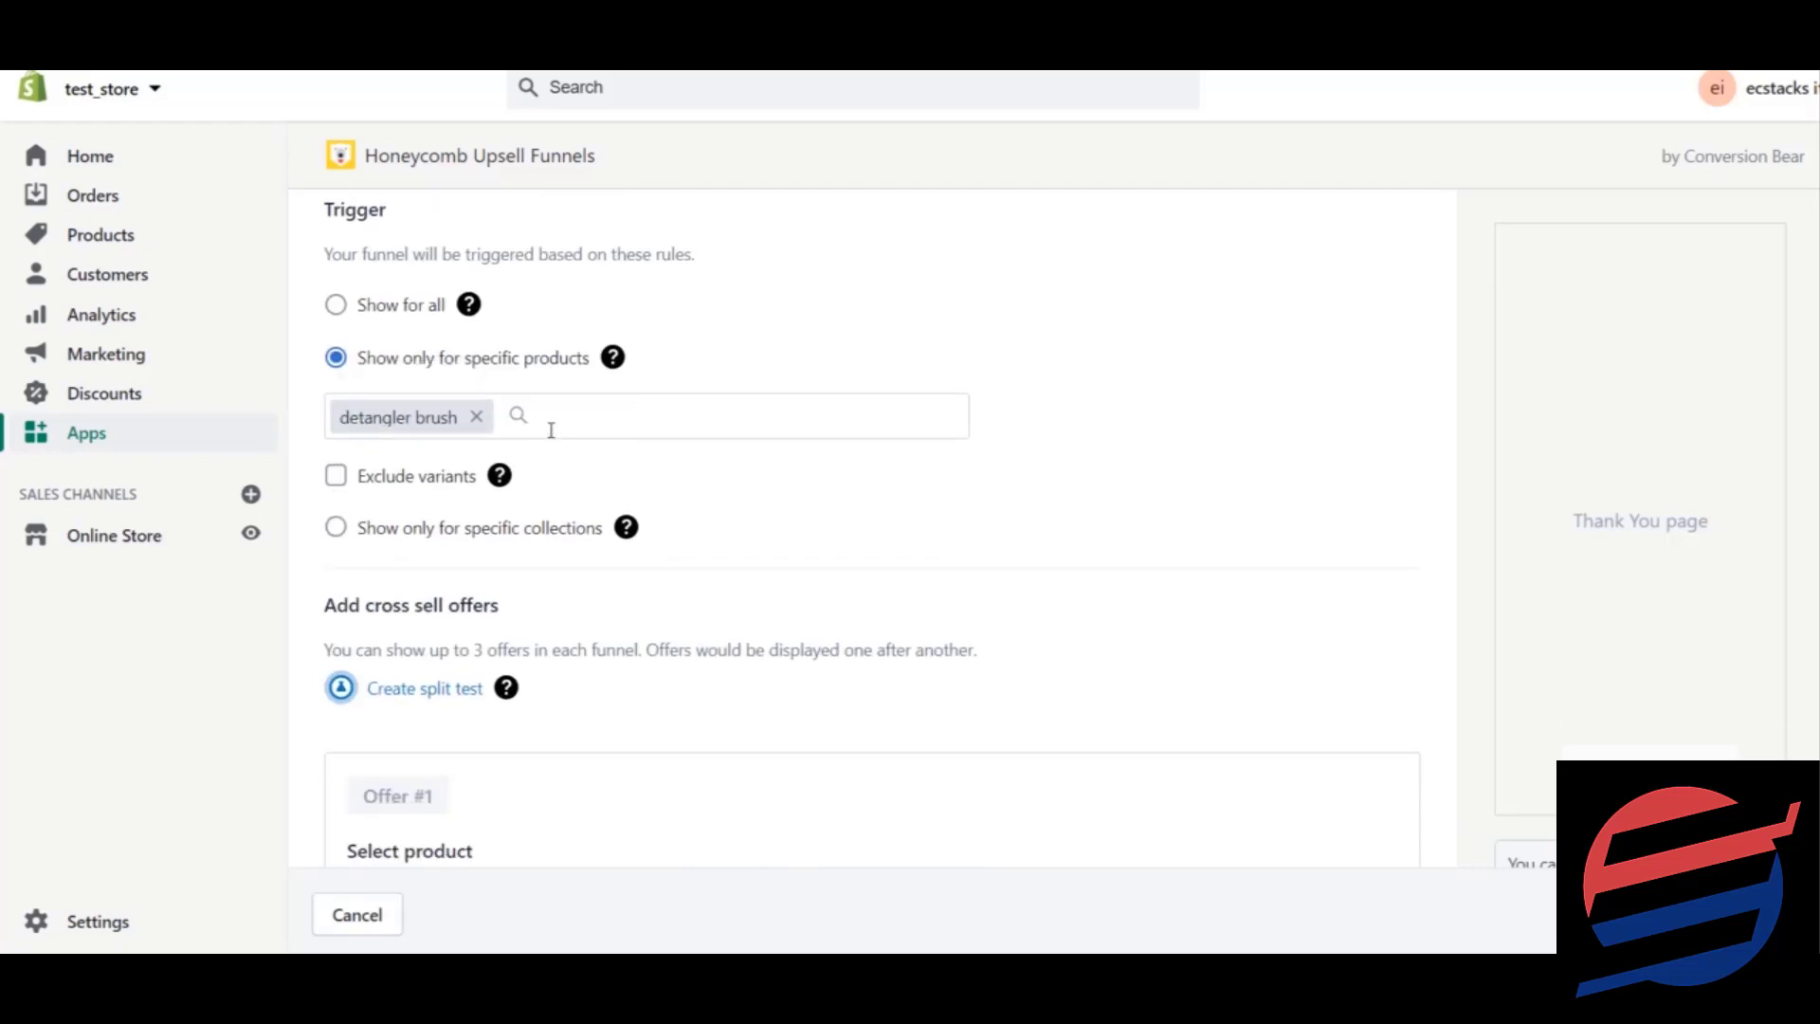
scroll(872, 528, "down", 3)
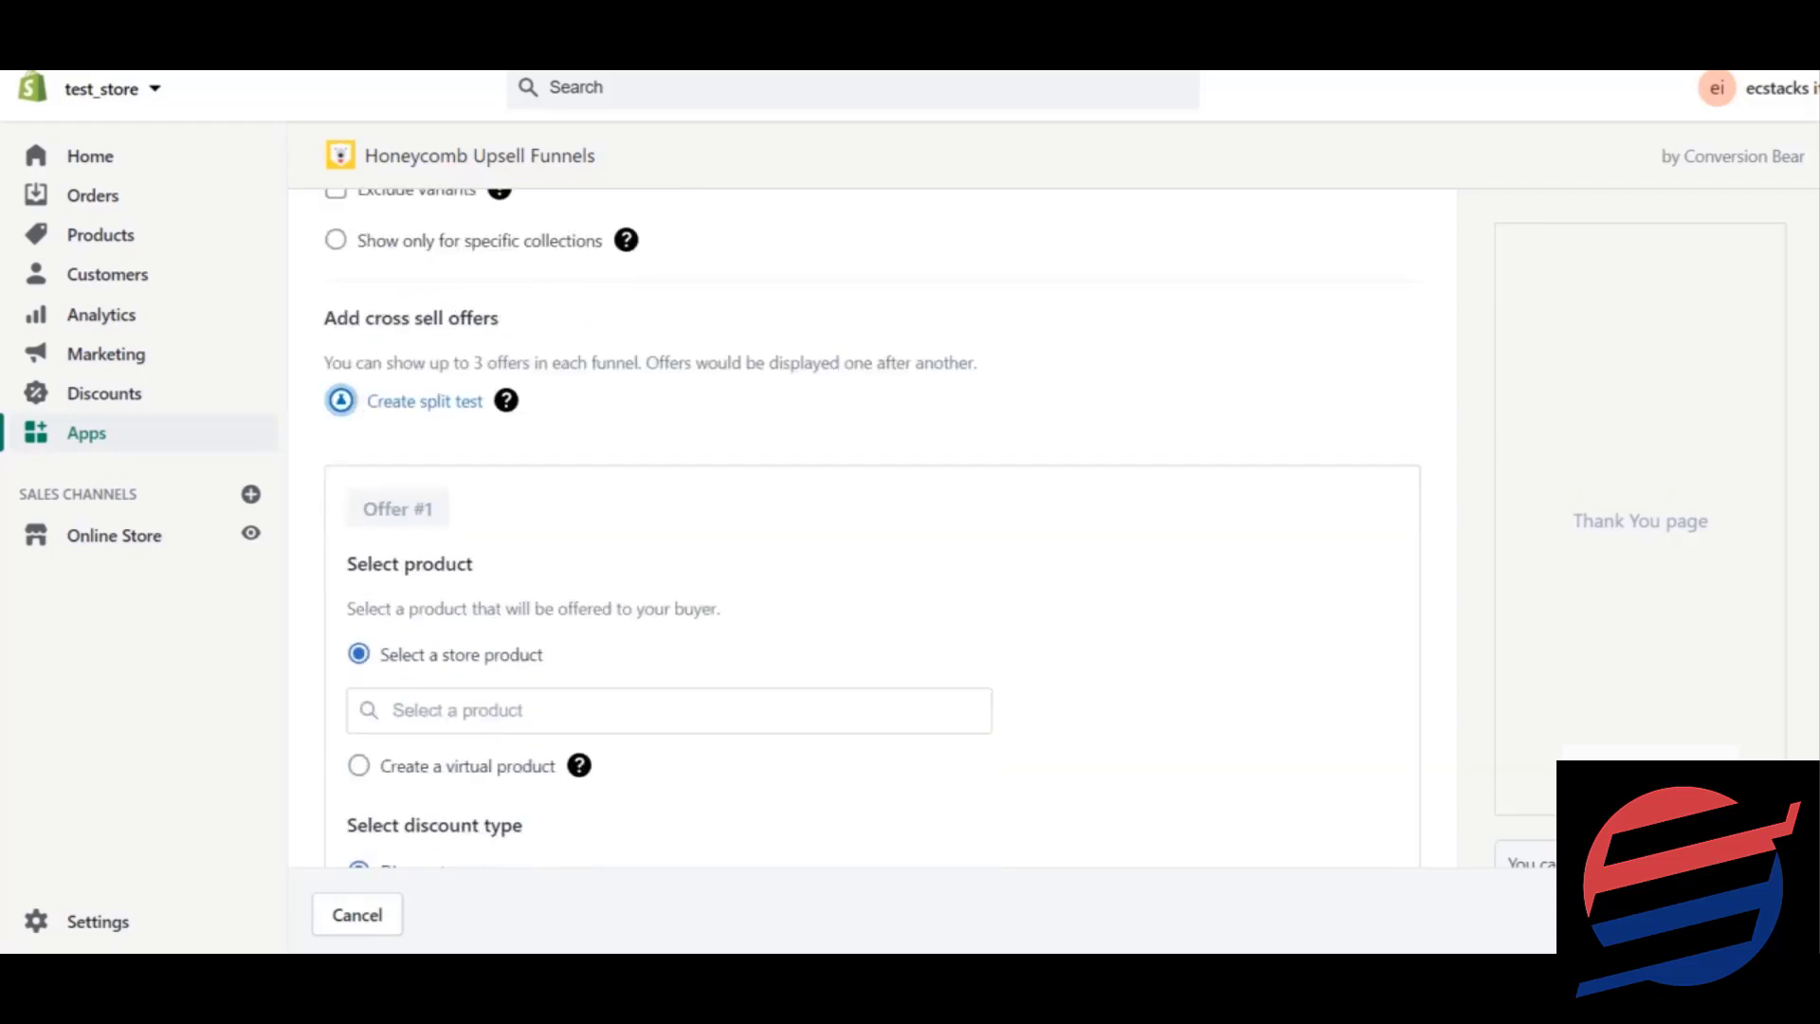
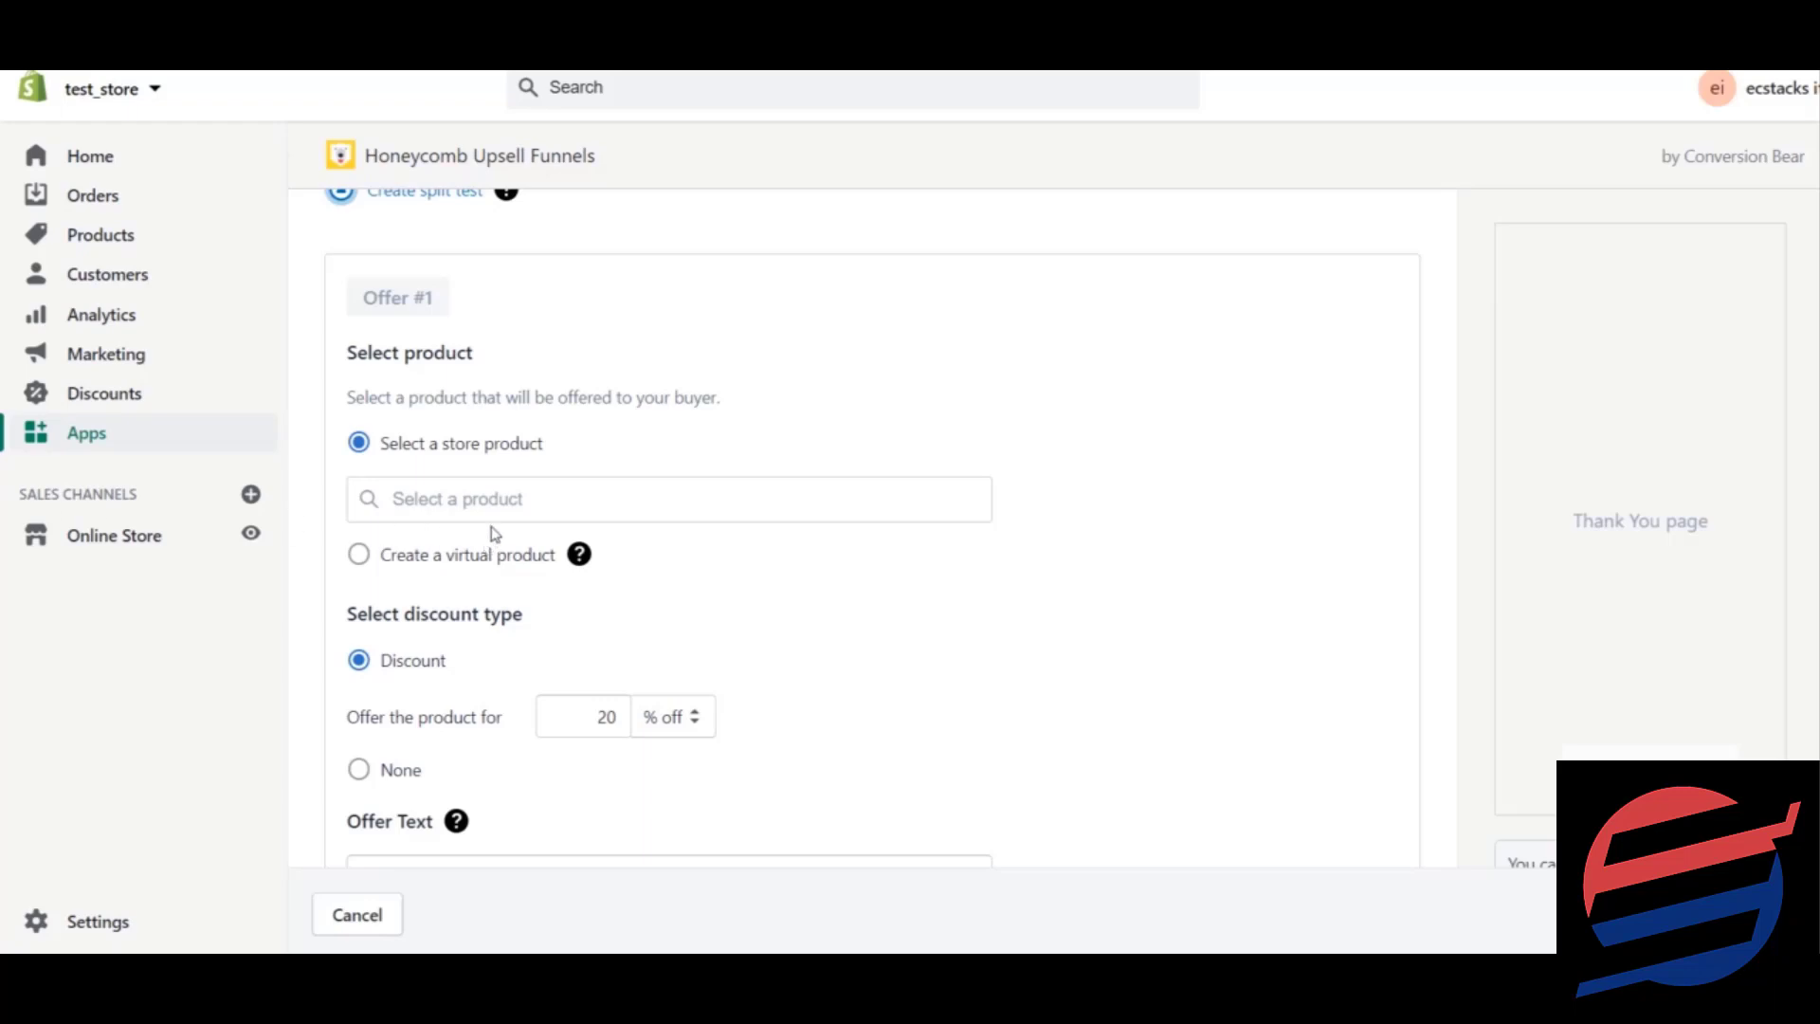
left_click(512, 487)
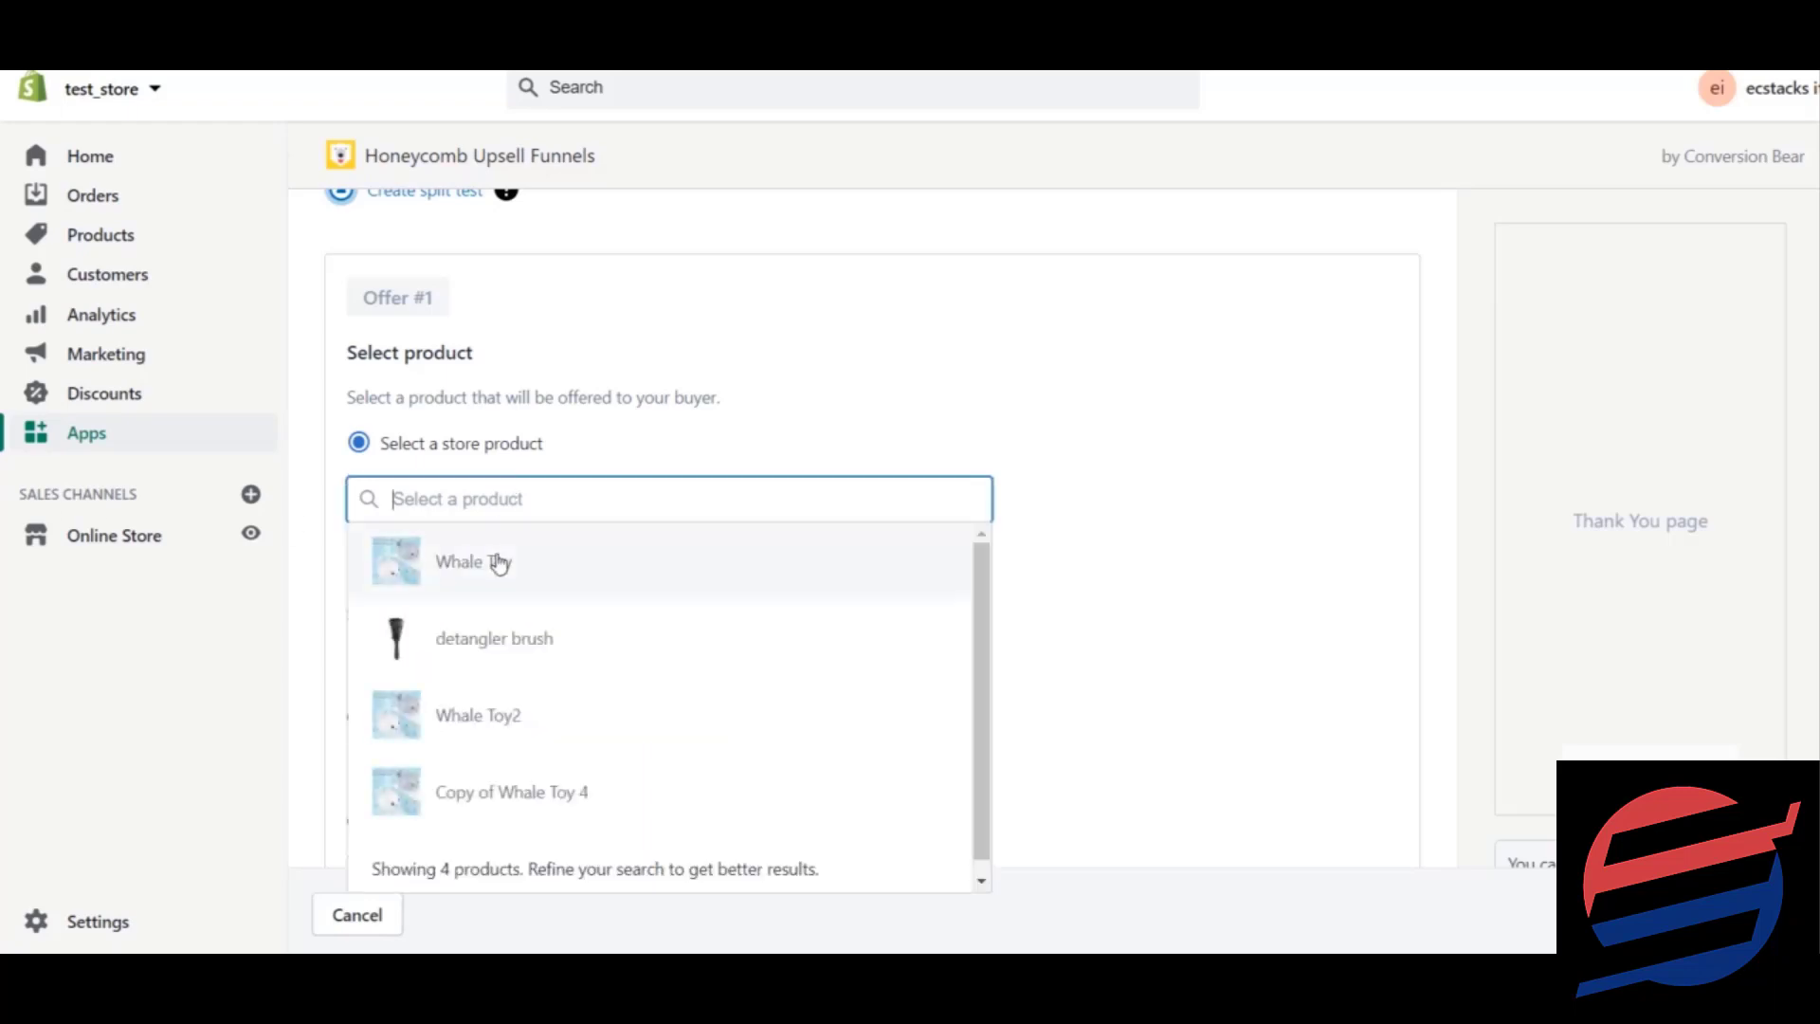
left_click(512, 595)
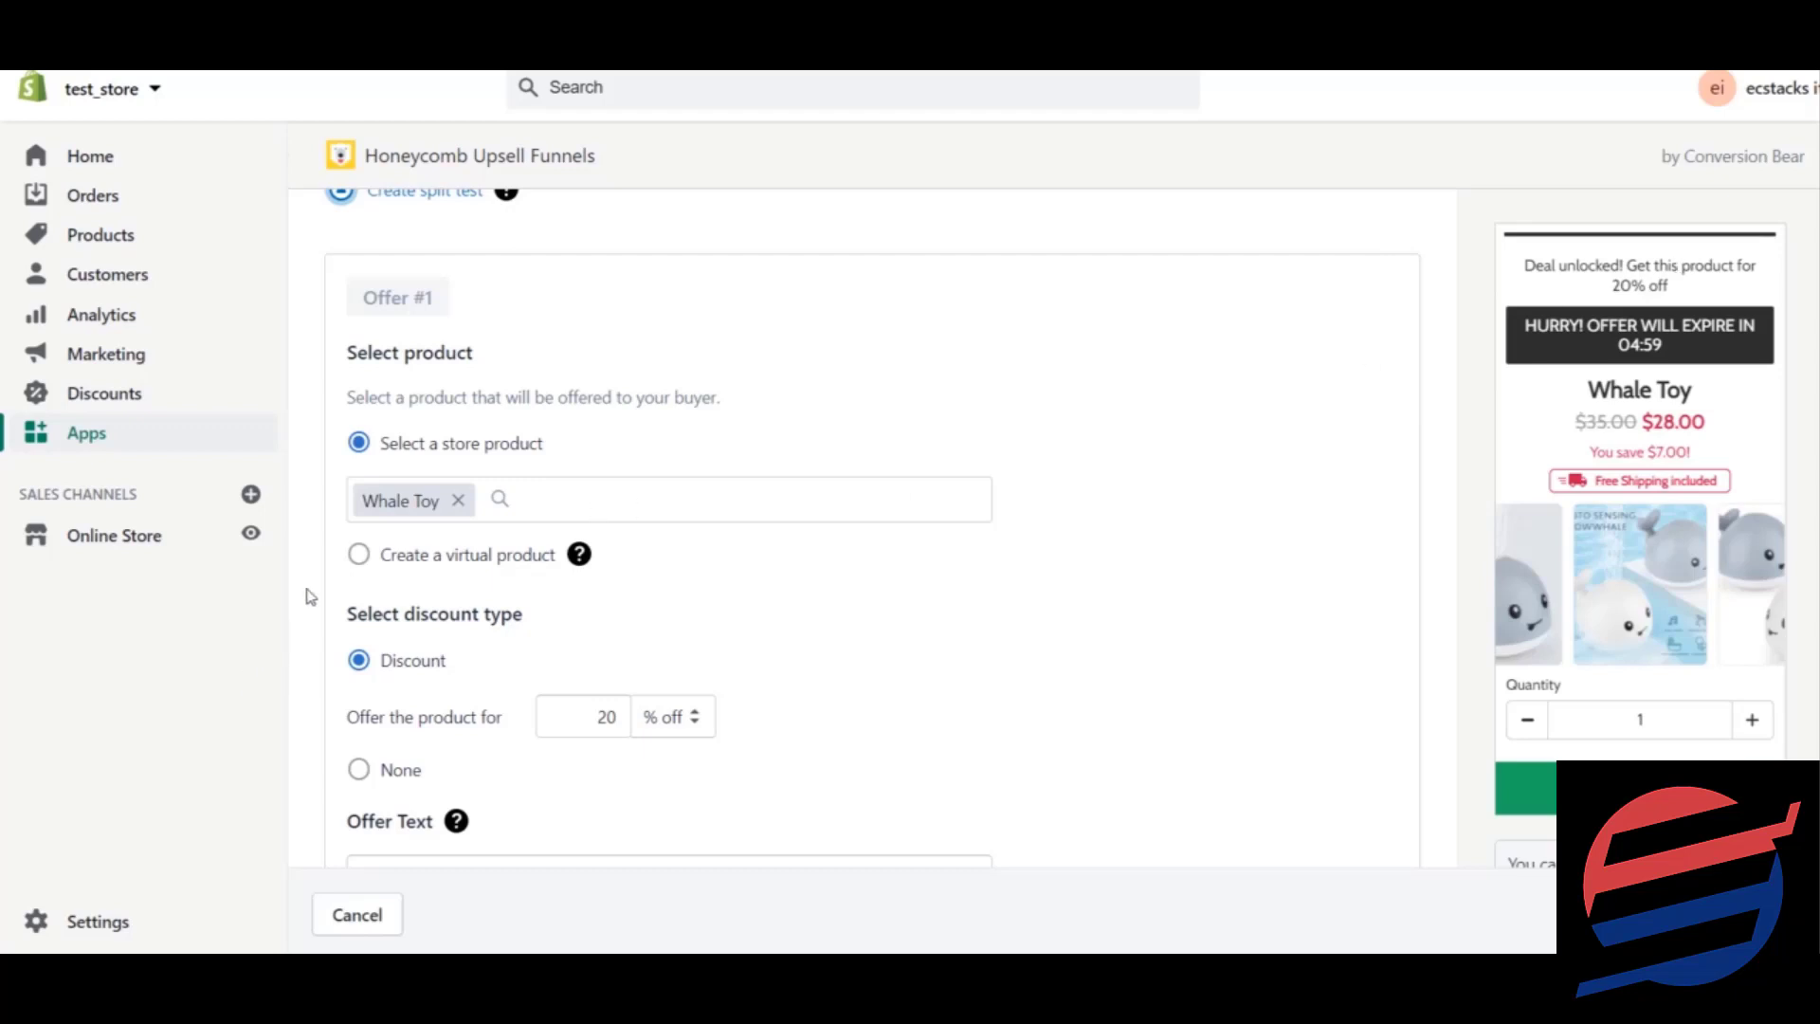
left_click(602, 721)
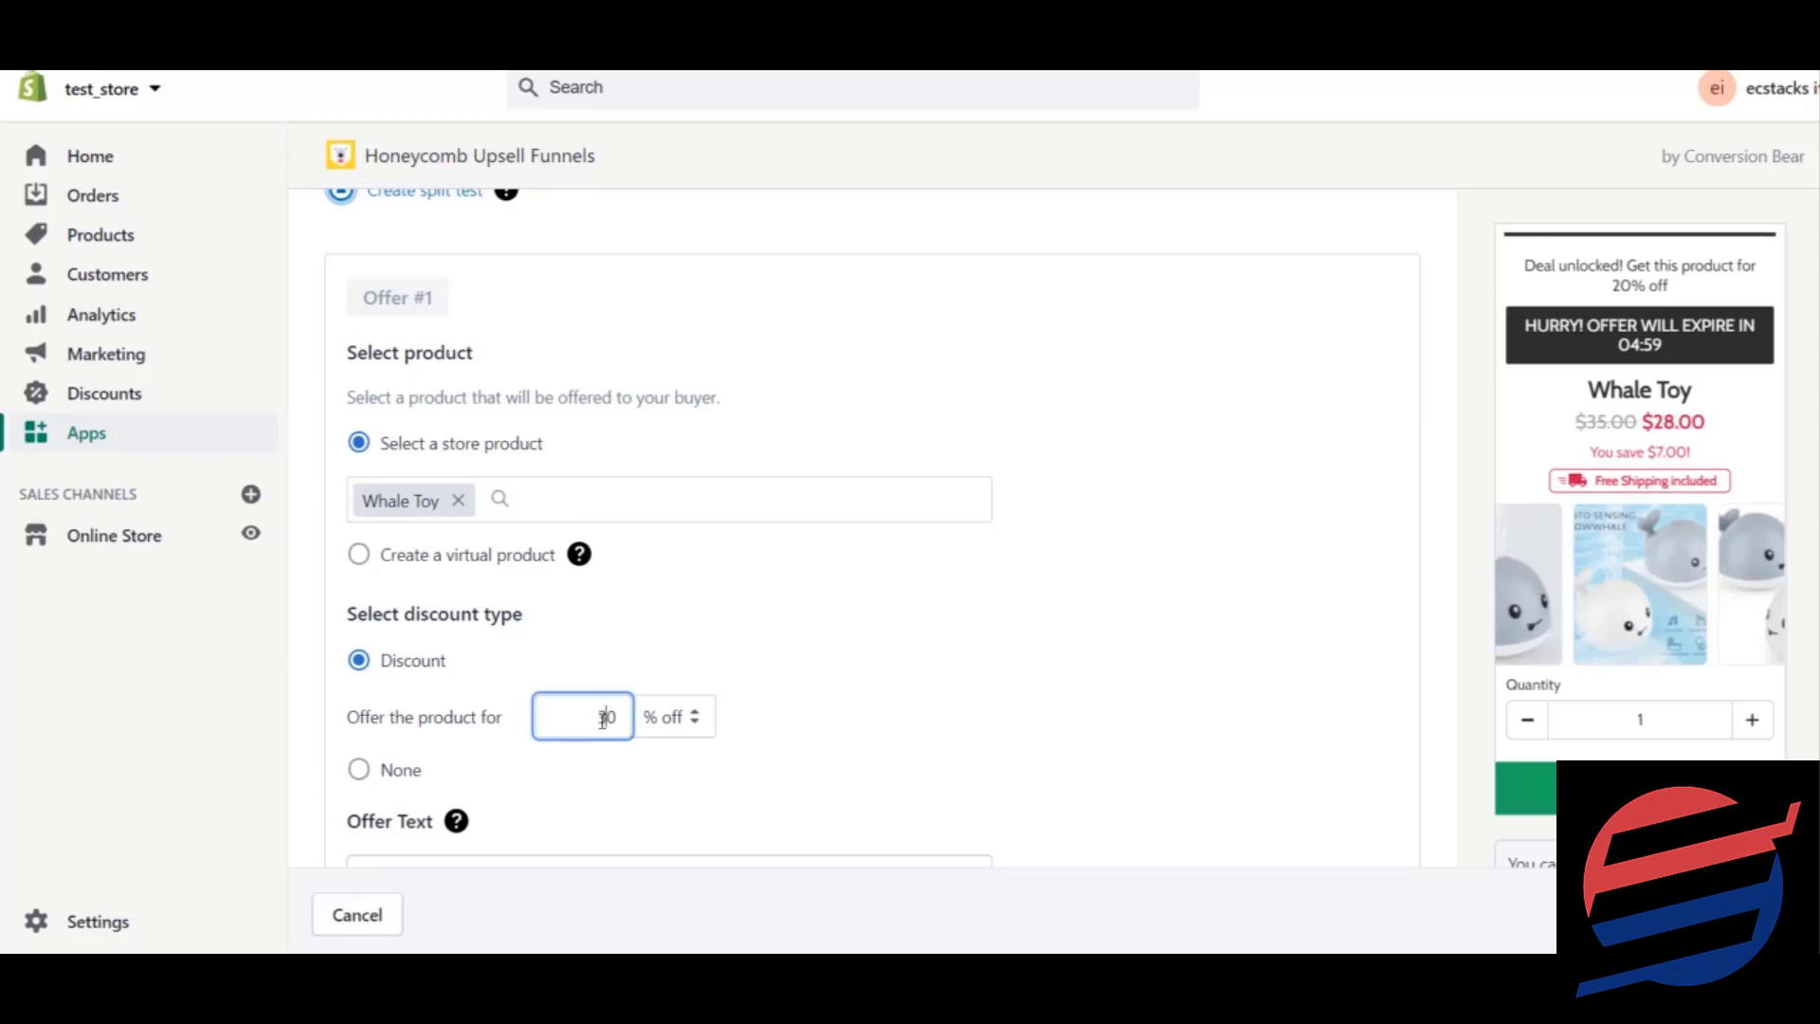
key("BackSpace")
type("3")
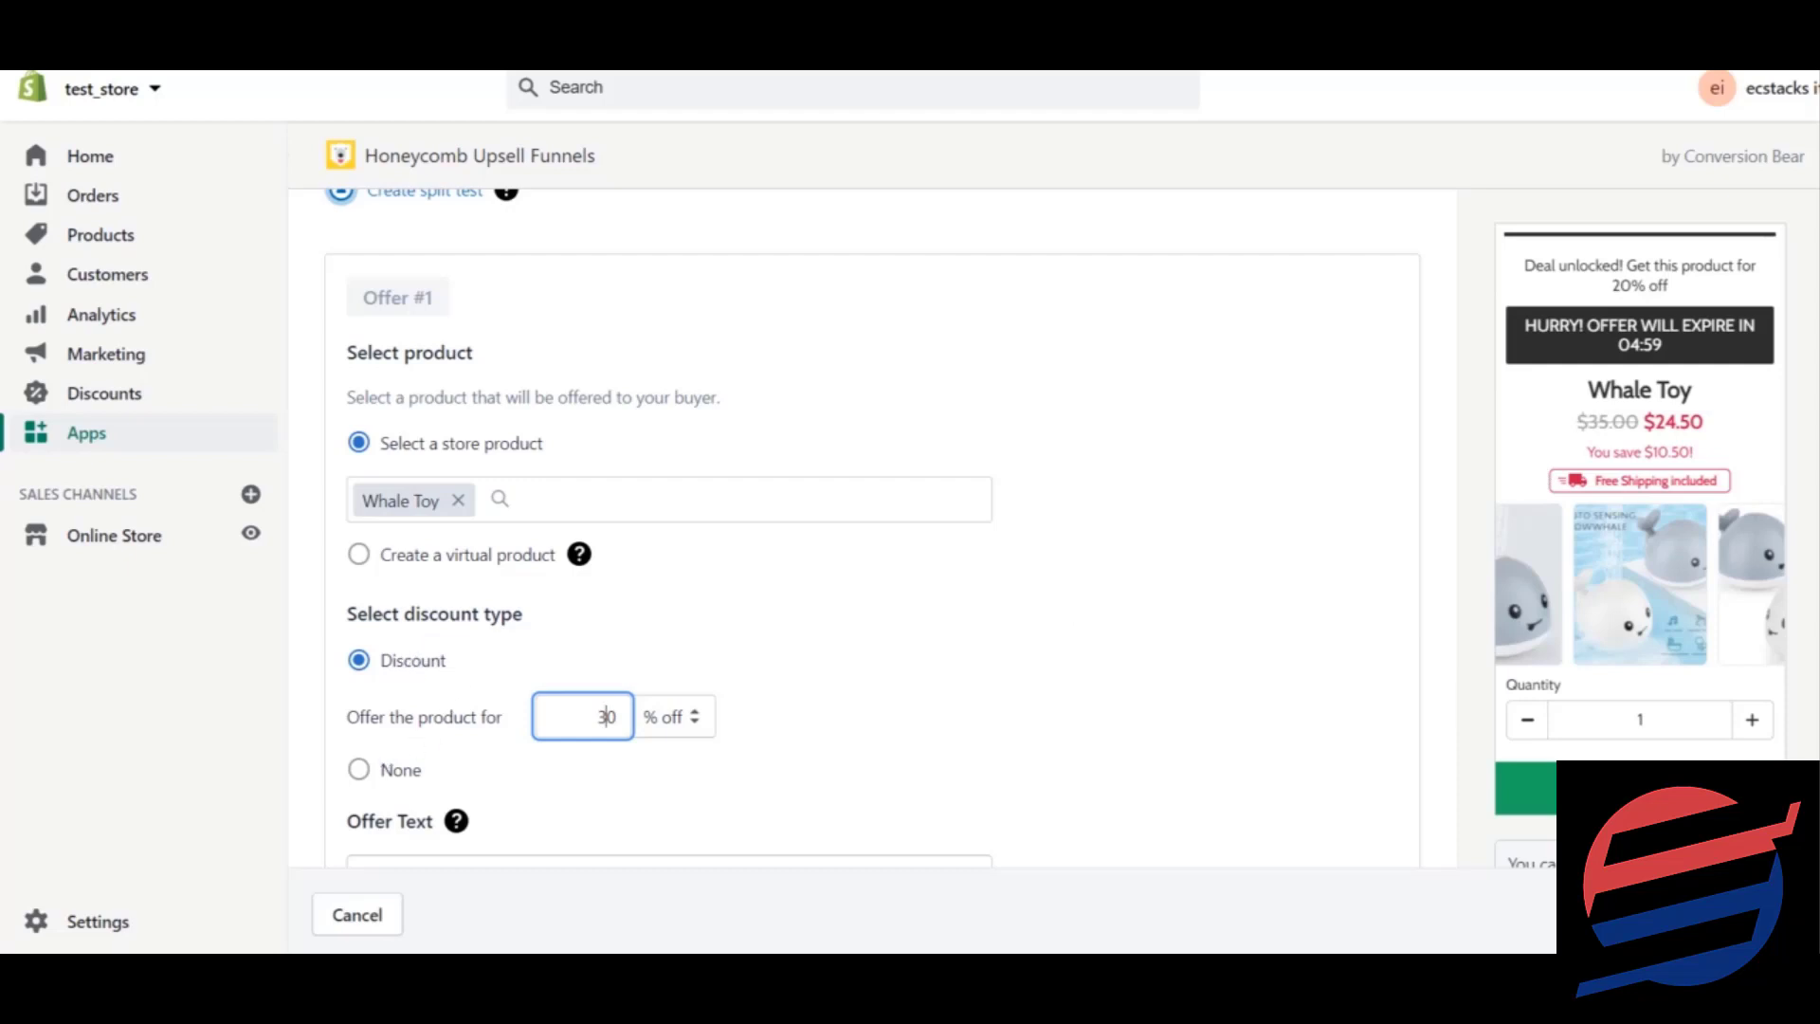
Replace the offer text with "Hey hold on get this toy for more 30% off the discounted price".
scroll(967, 731, "down", 3)
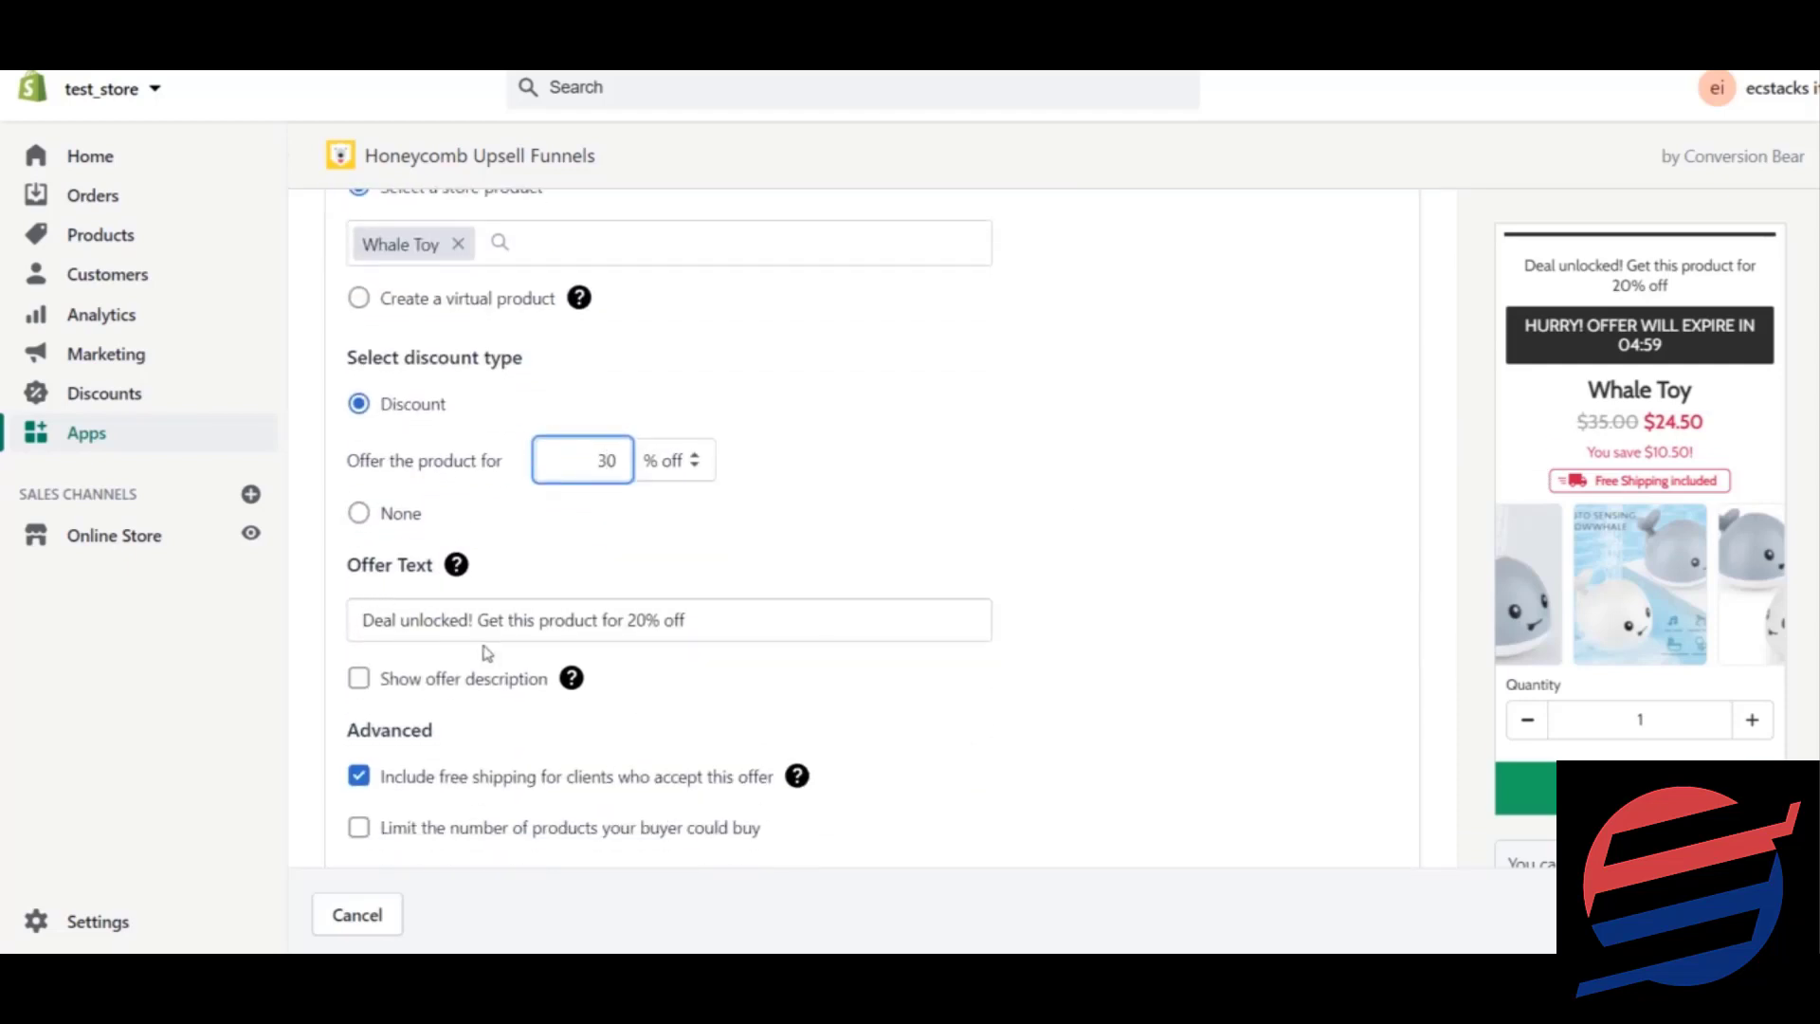
left_click_drag(717, 620, 624, 620)
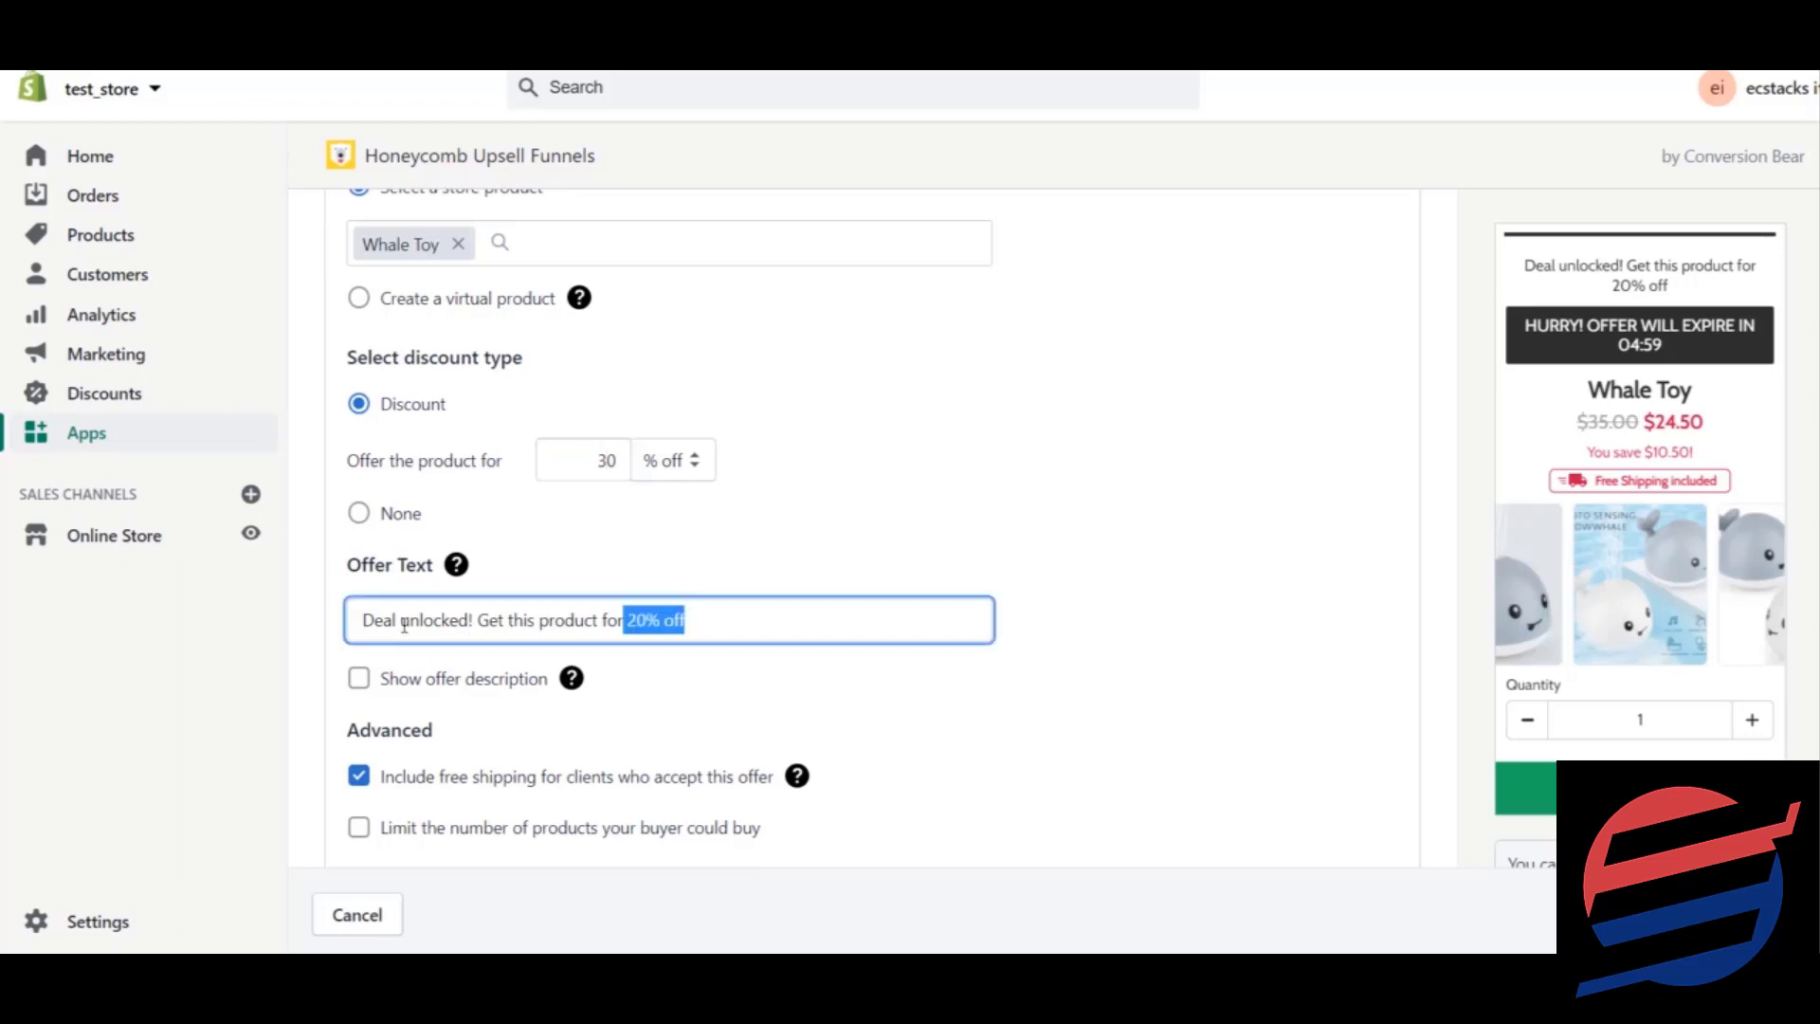
left_click_drag(405, 624, 197, 635)
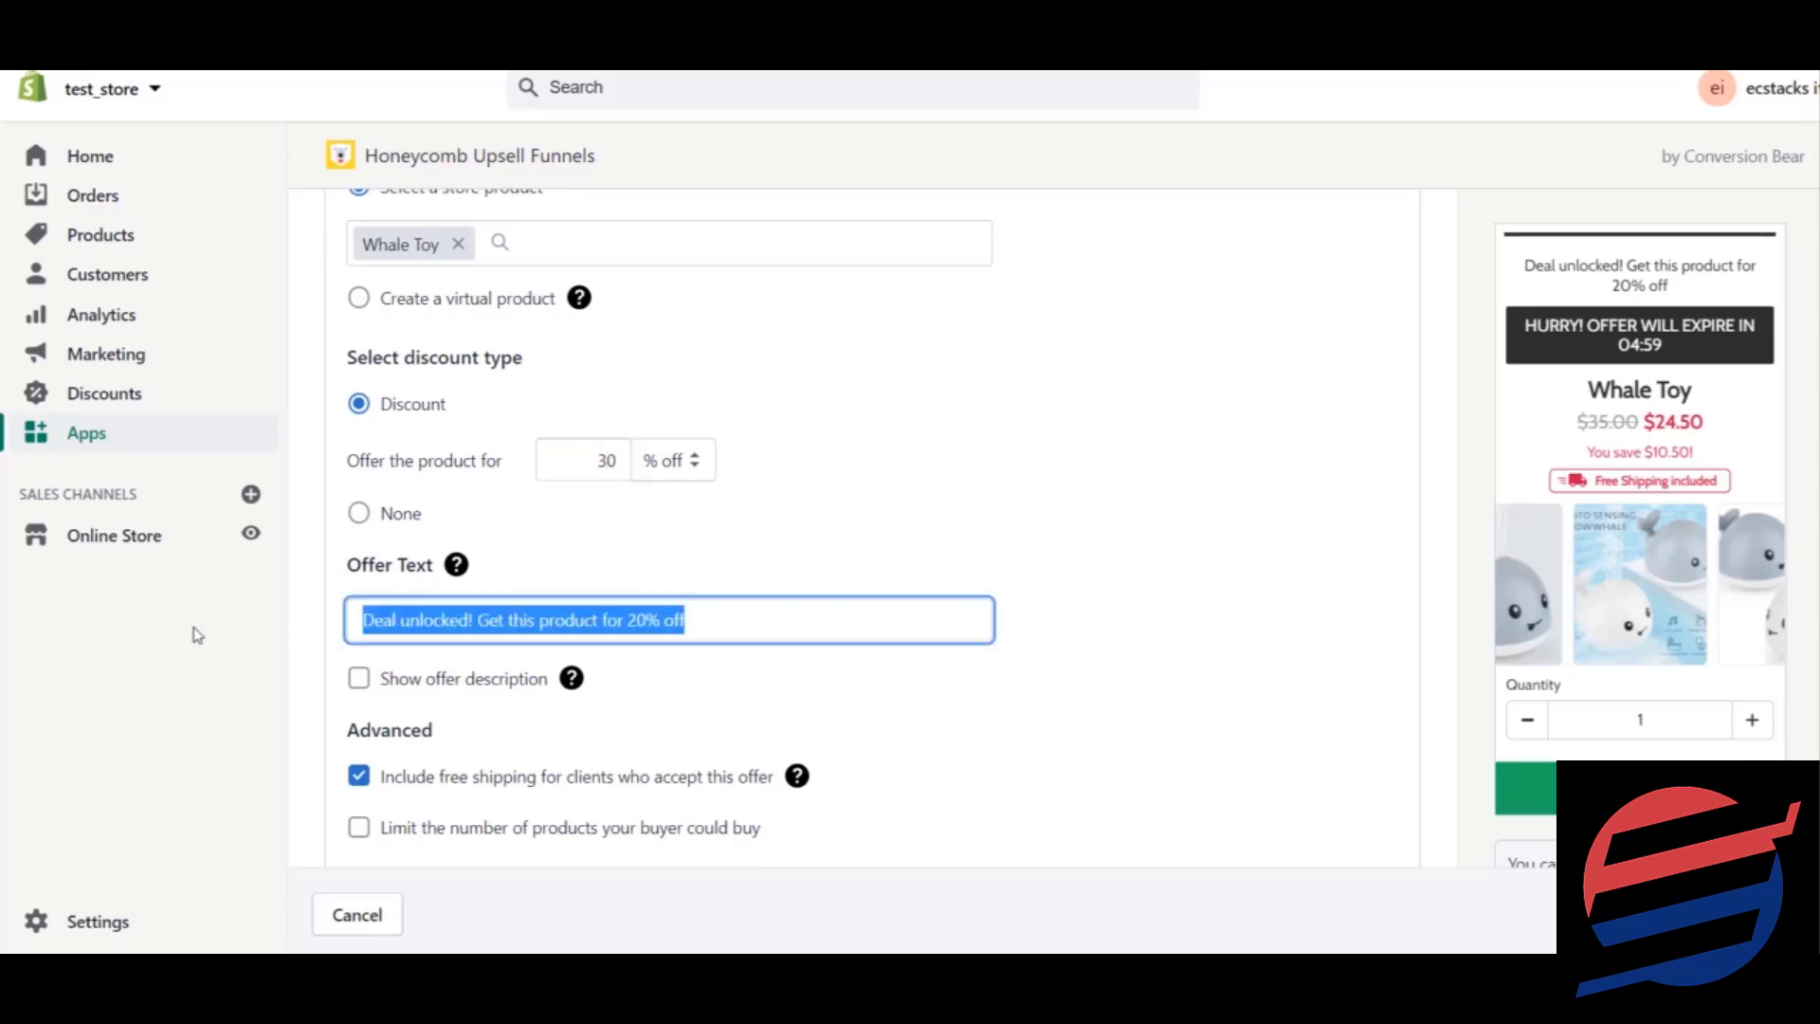
type("Hey")
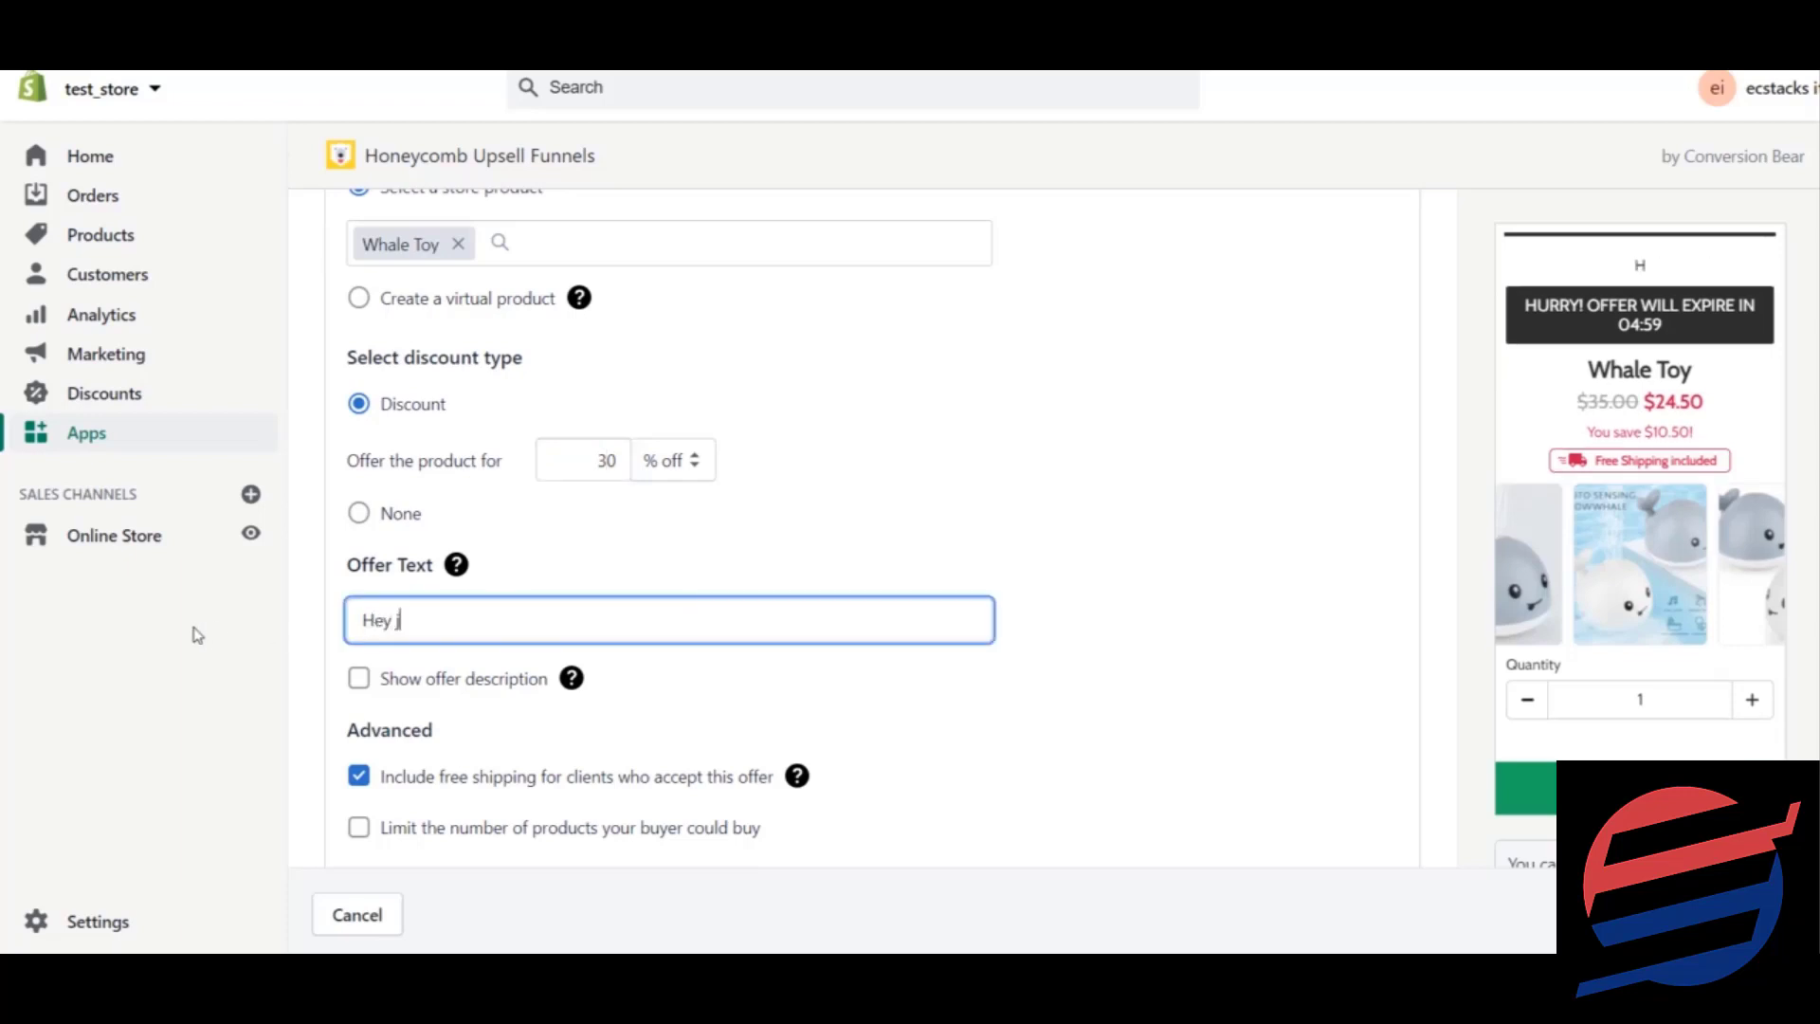
type(" hold on get thi")
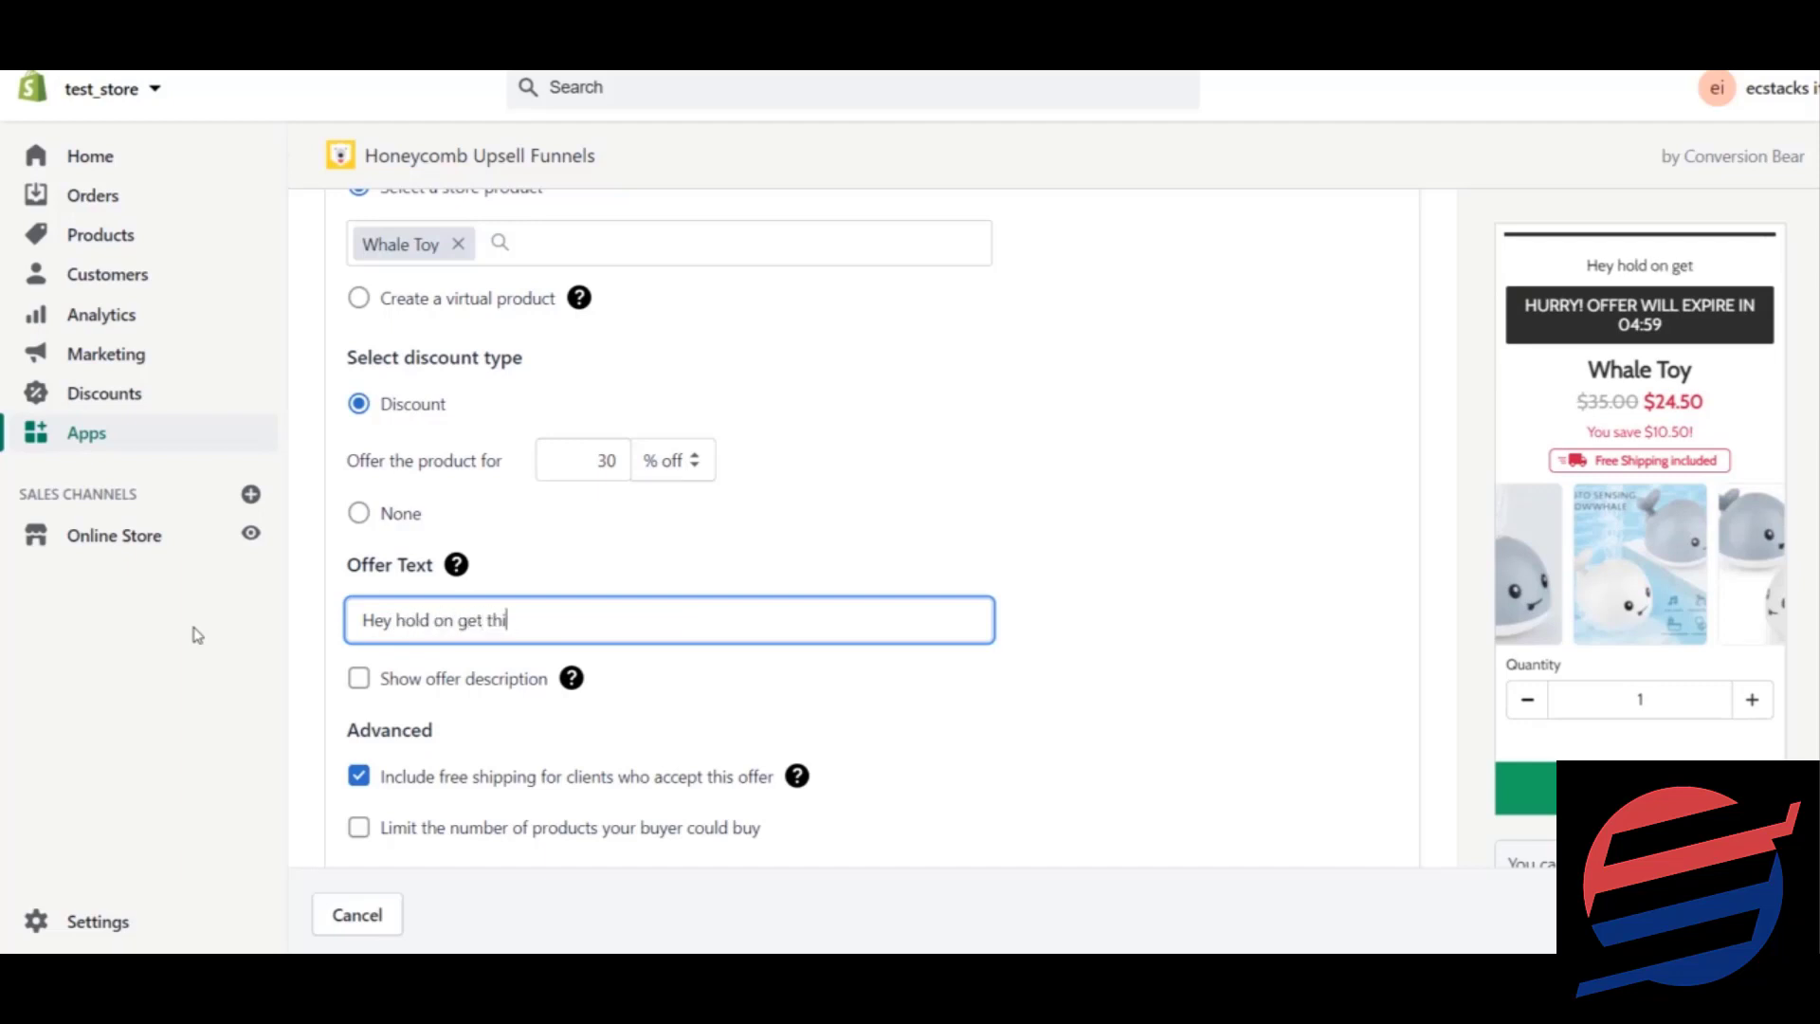
type("s toy f")
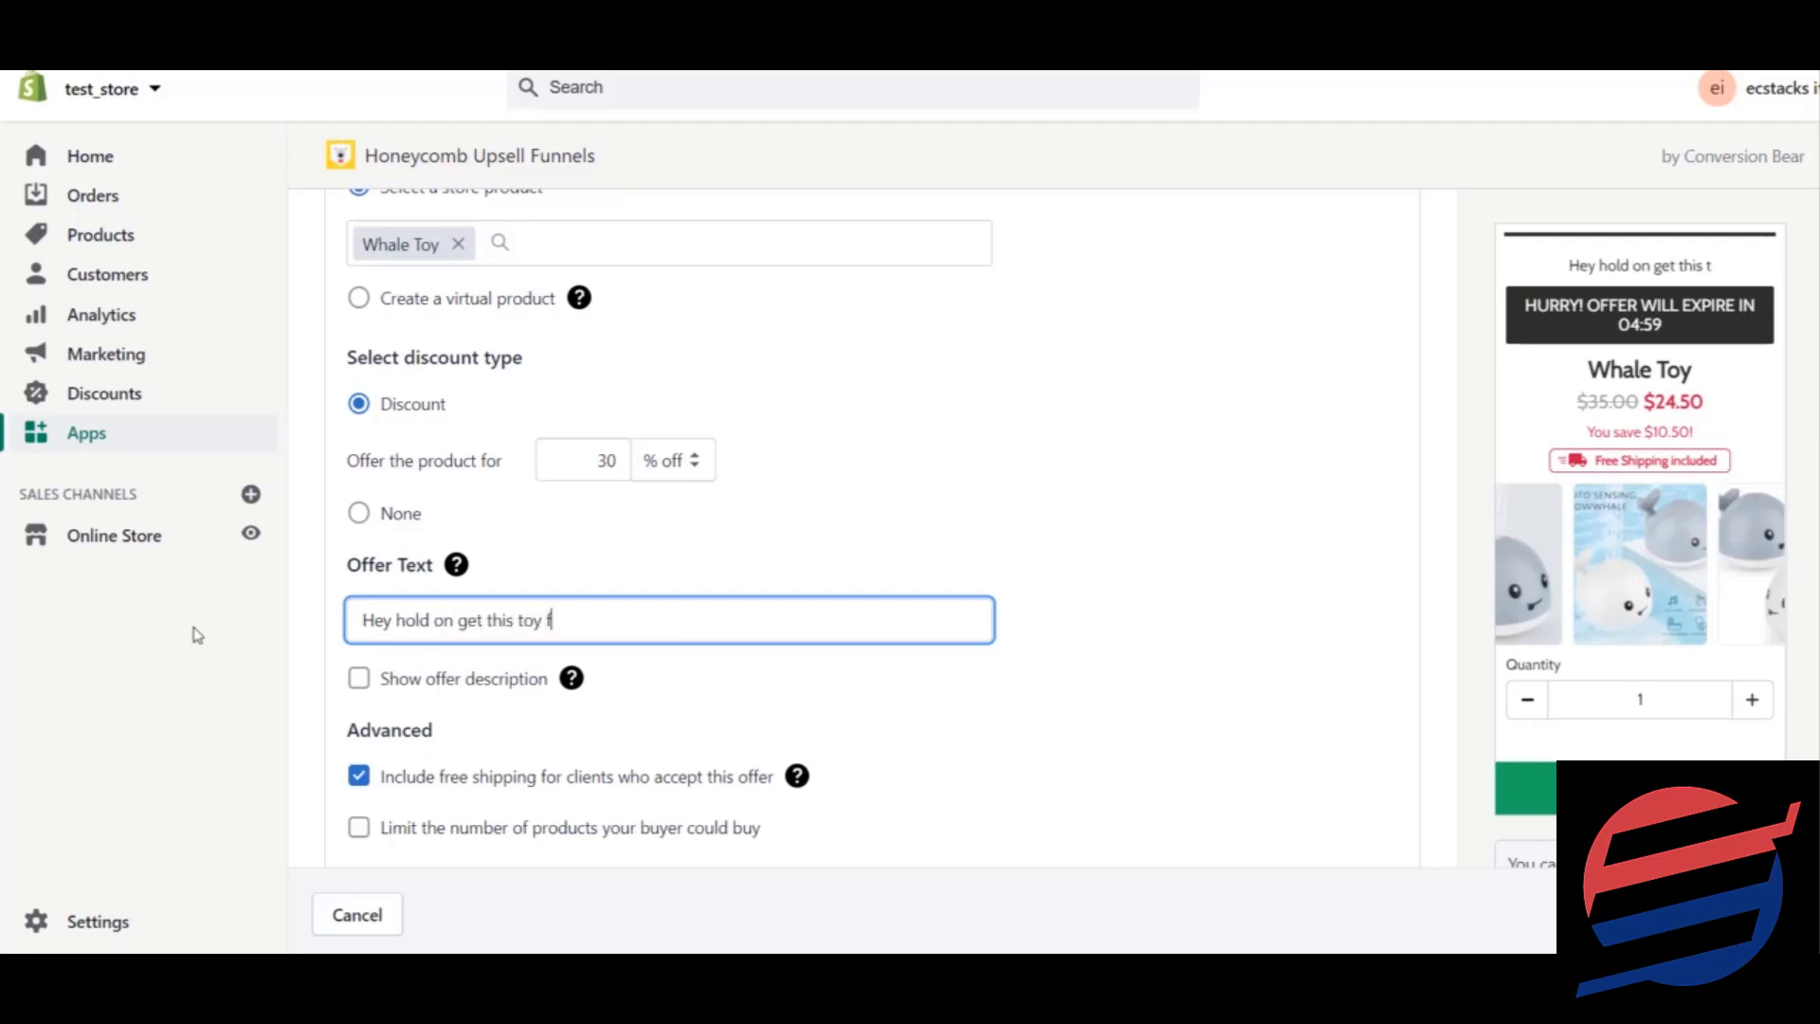
type("or more ")
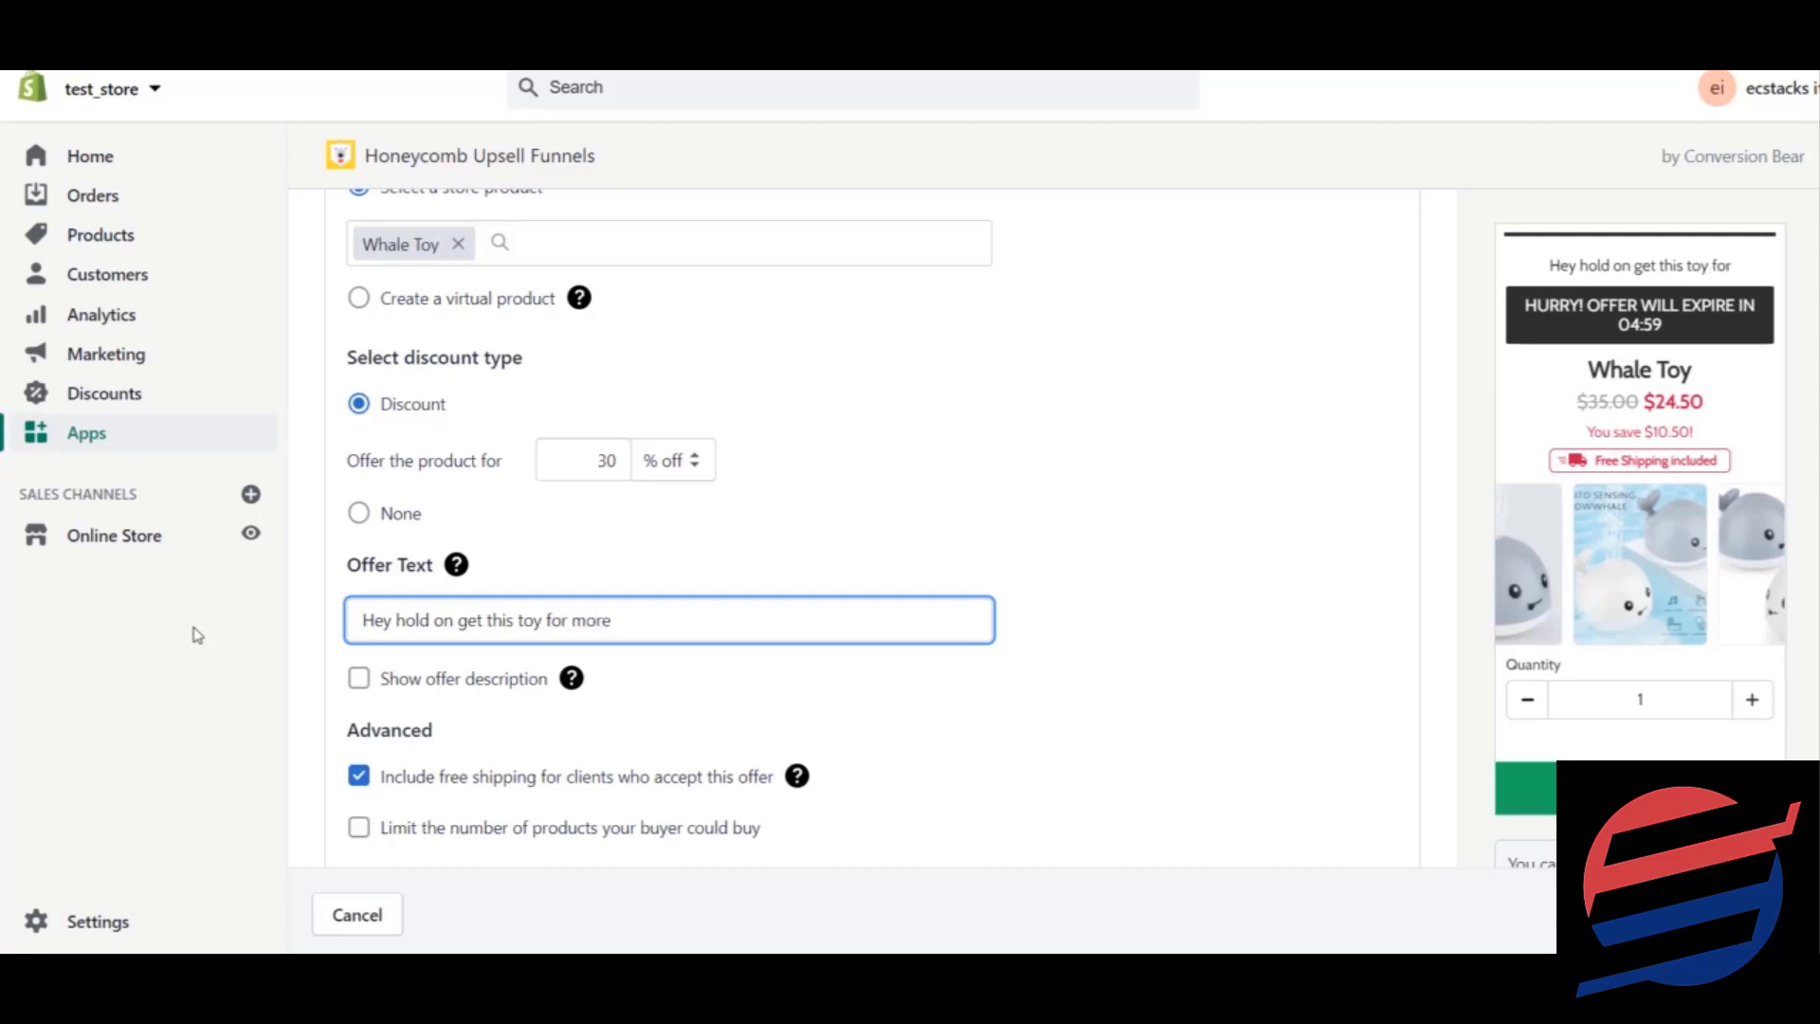
type("30%")
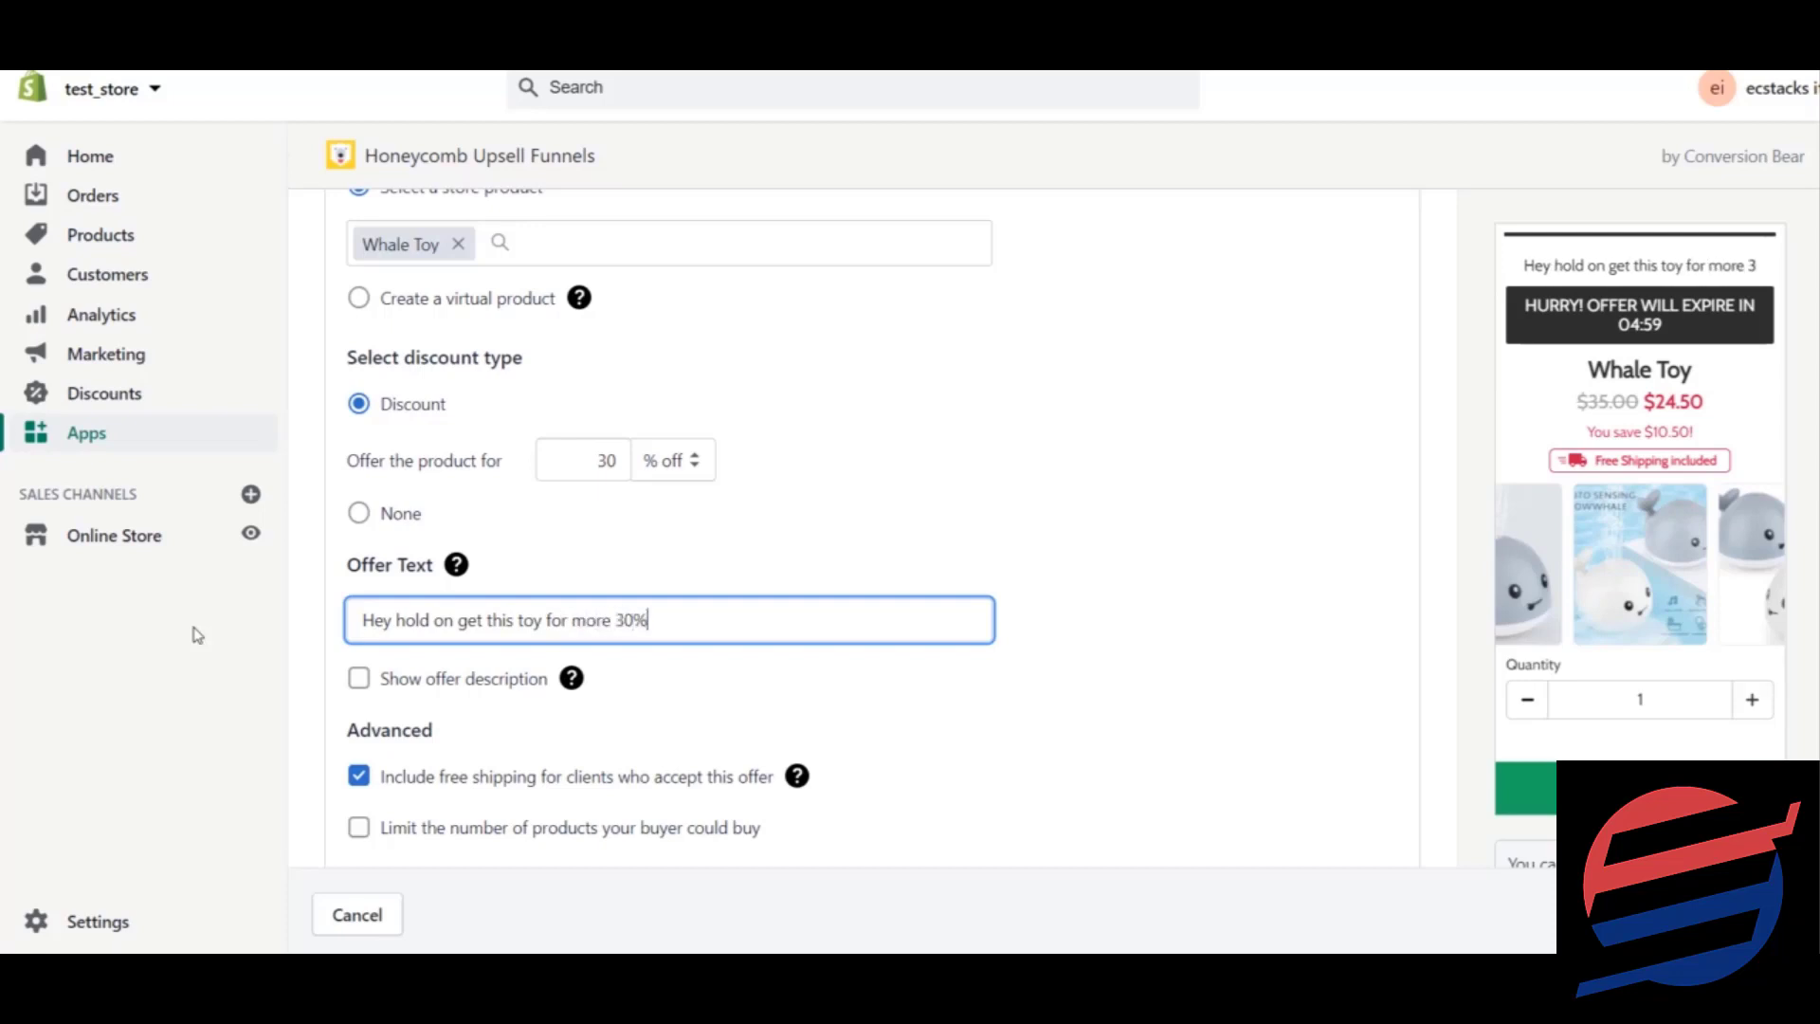
type(" off the")
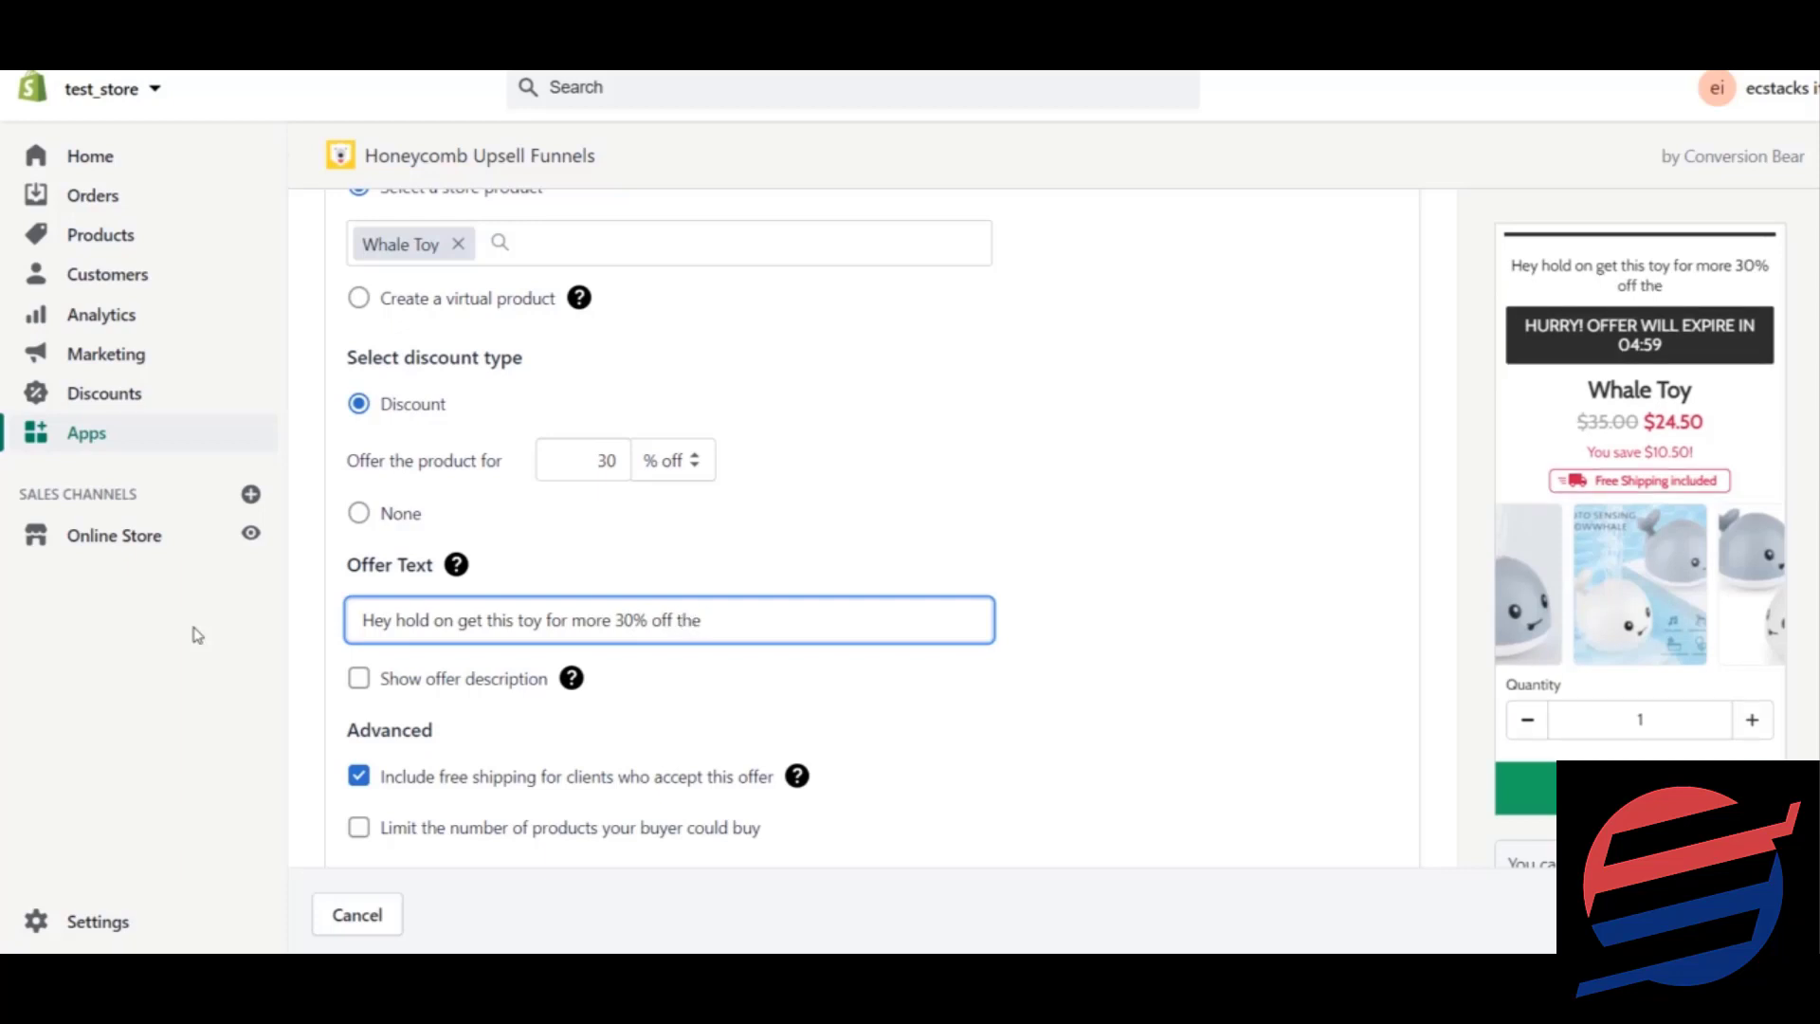
type(" discounted")
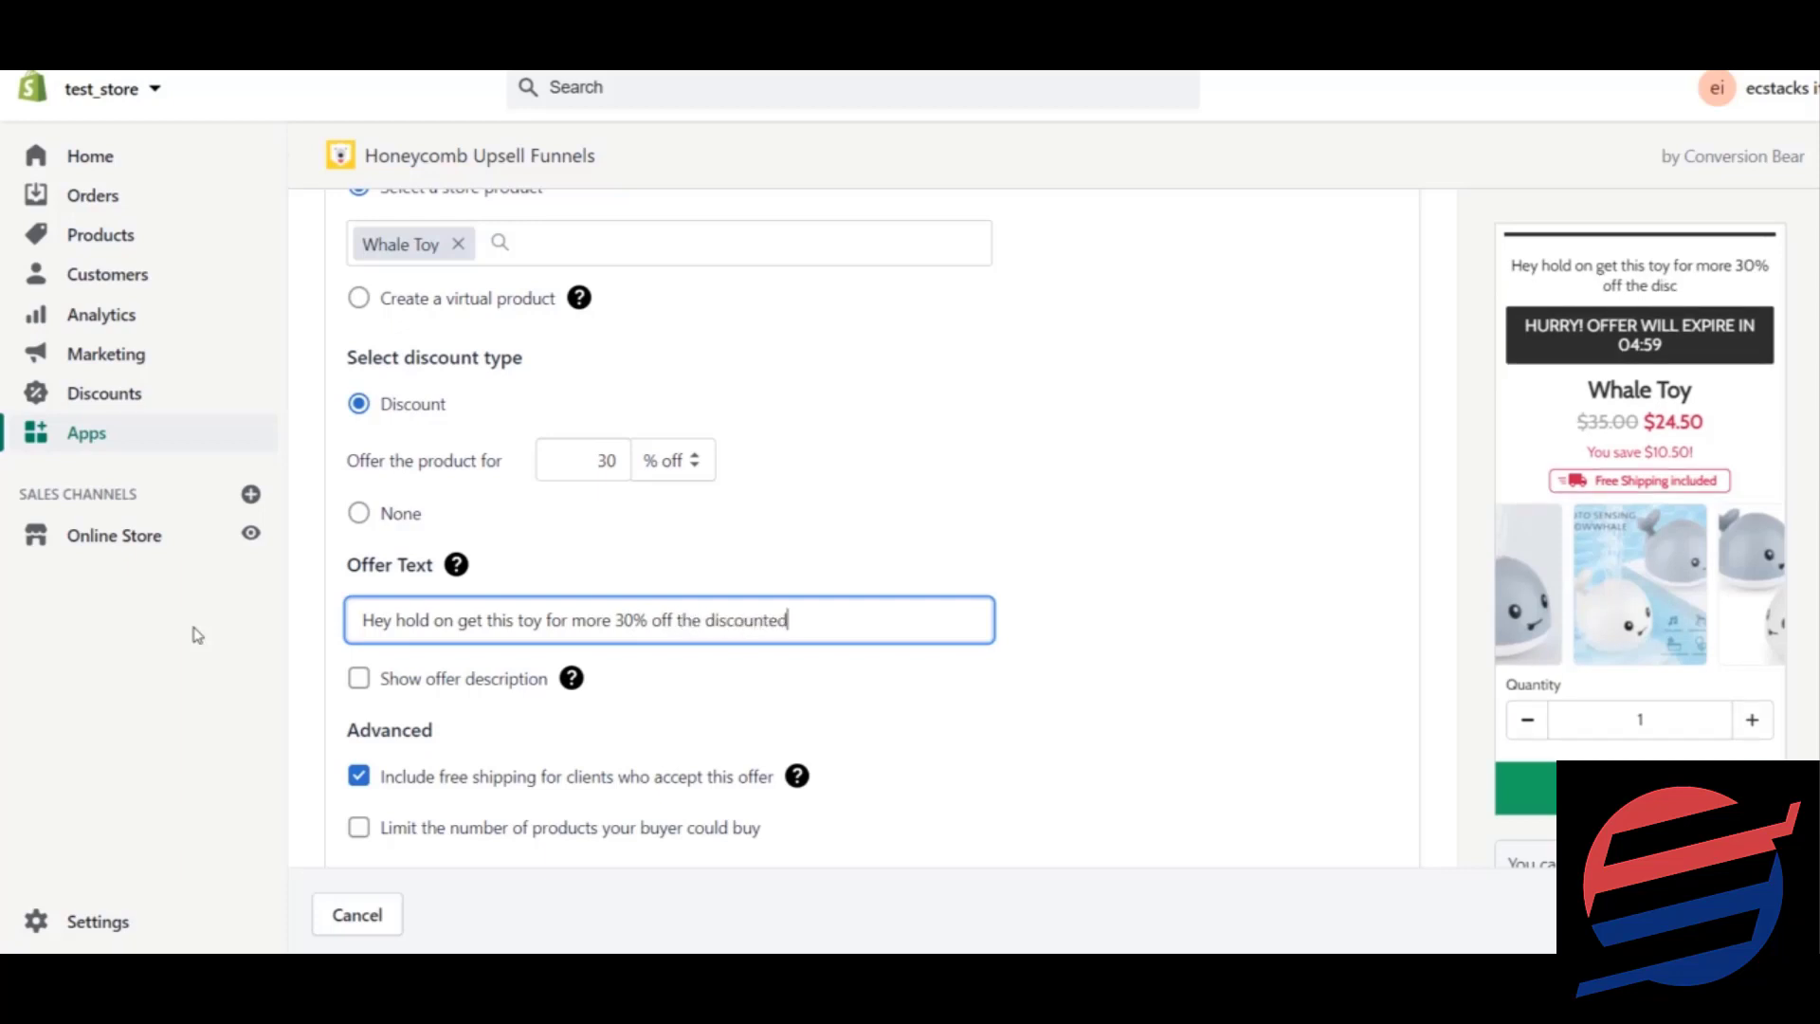
type(" price")
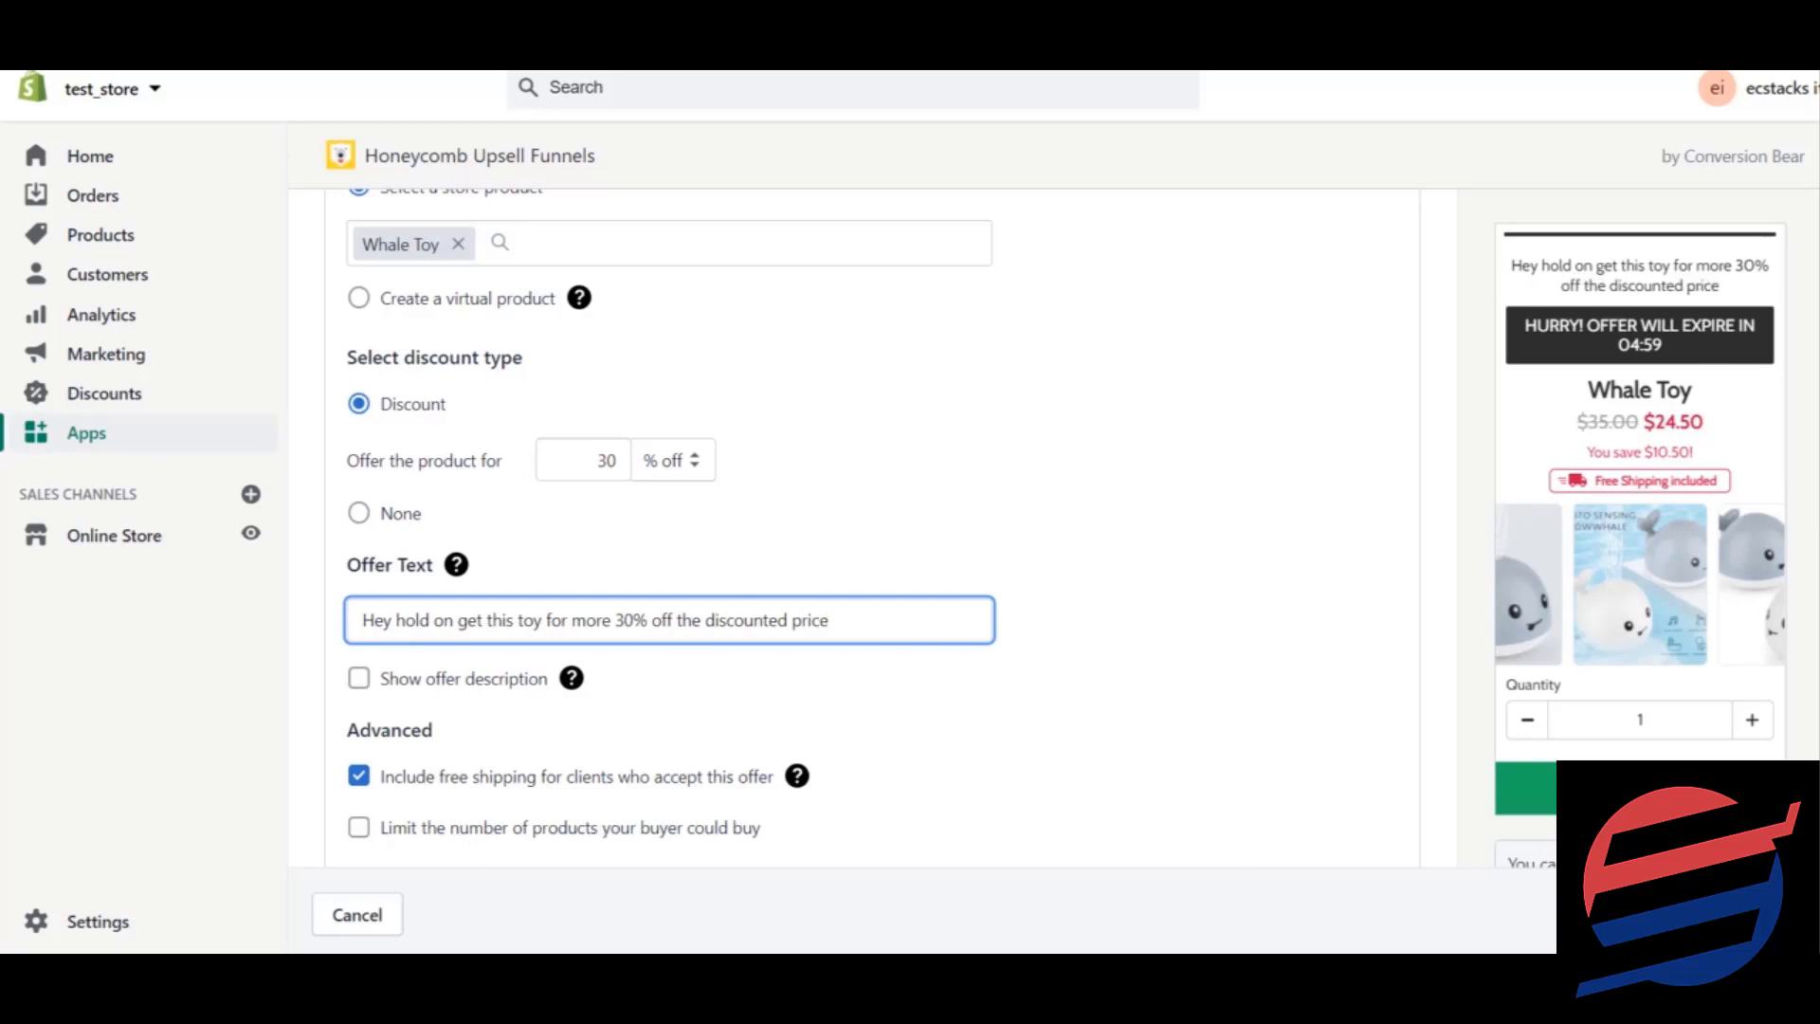
Enable the offer description and enter "this is an example offer" as its text.
scroll(499, 680, "down", 2)
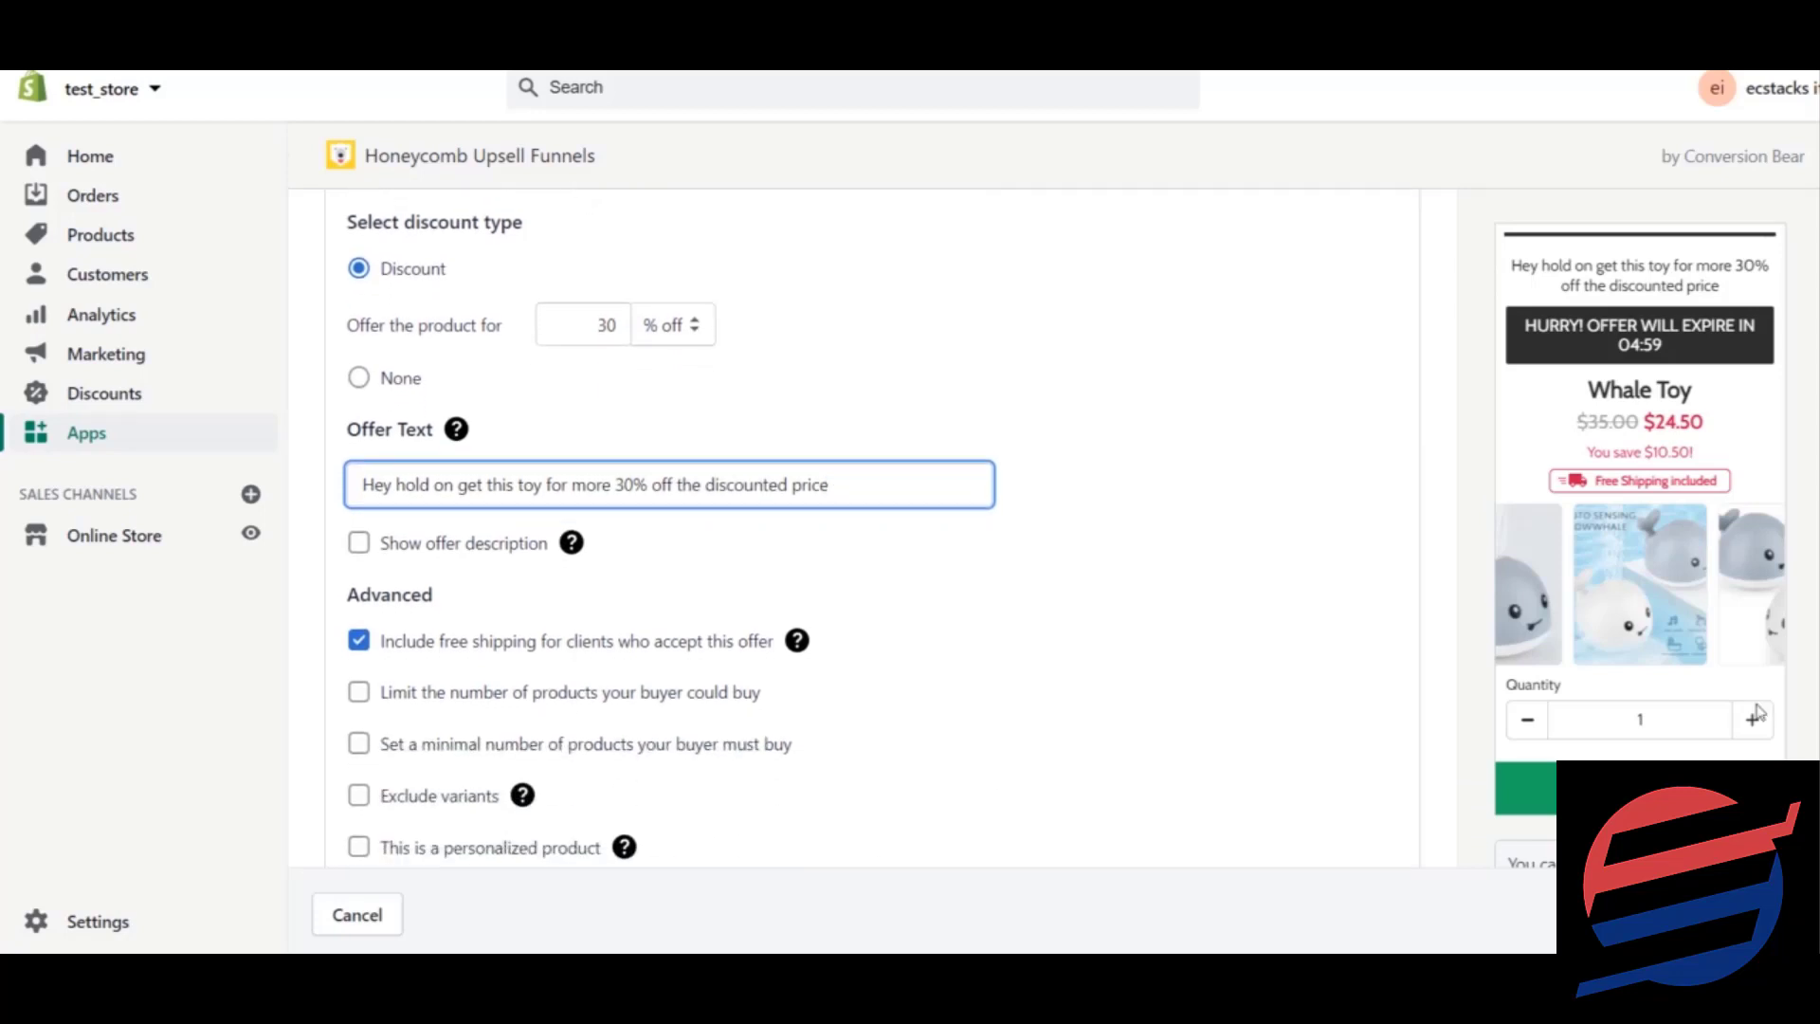
left_click(418, 555)
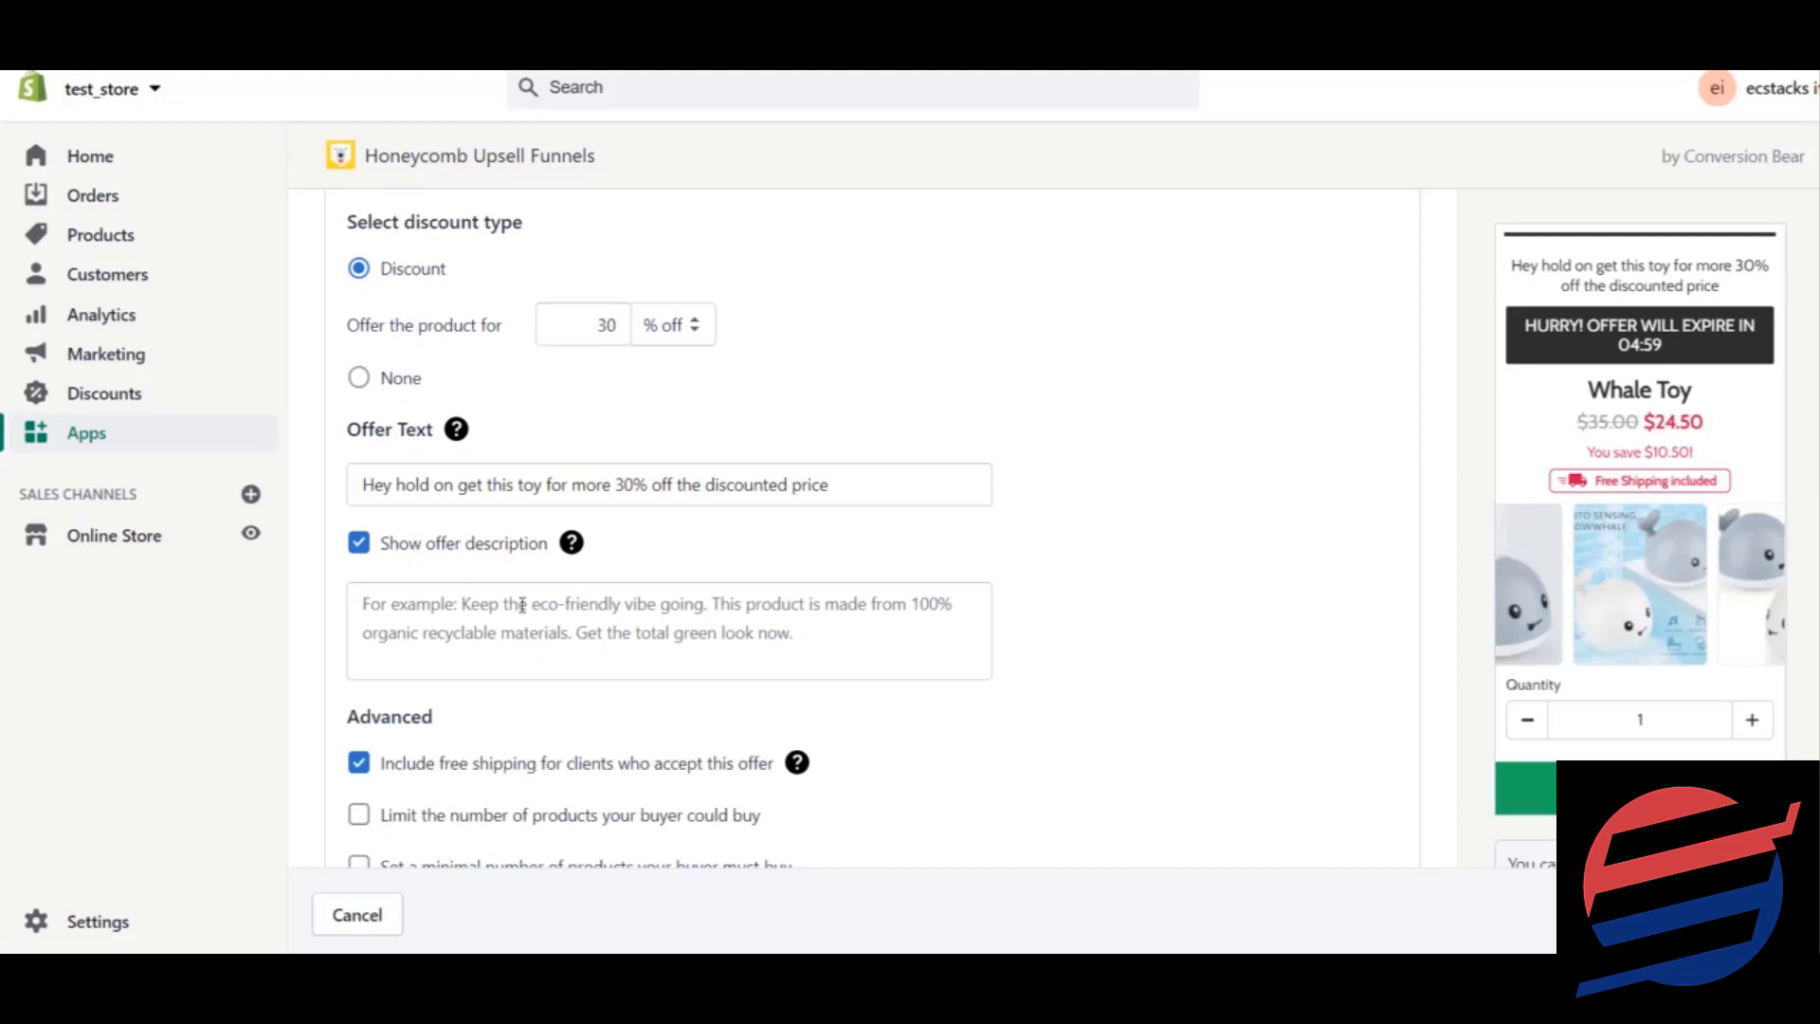
left_click(501, 644)
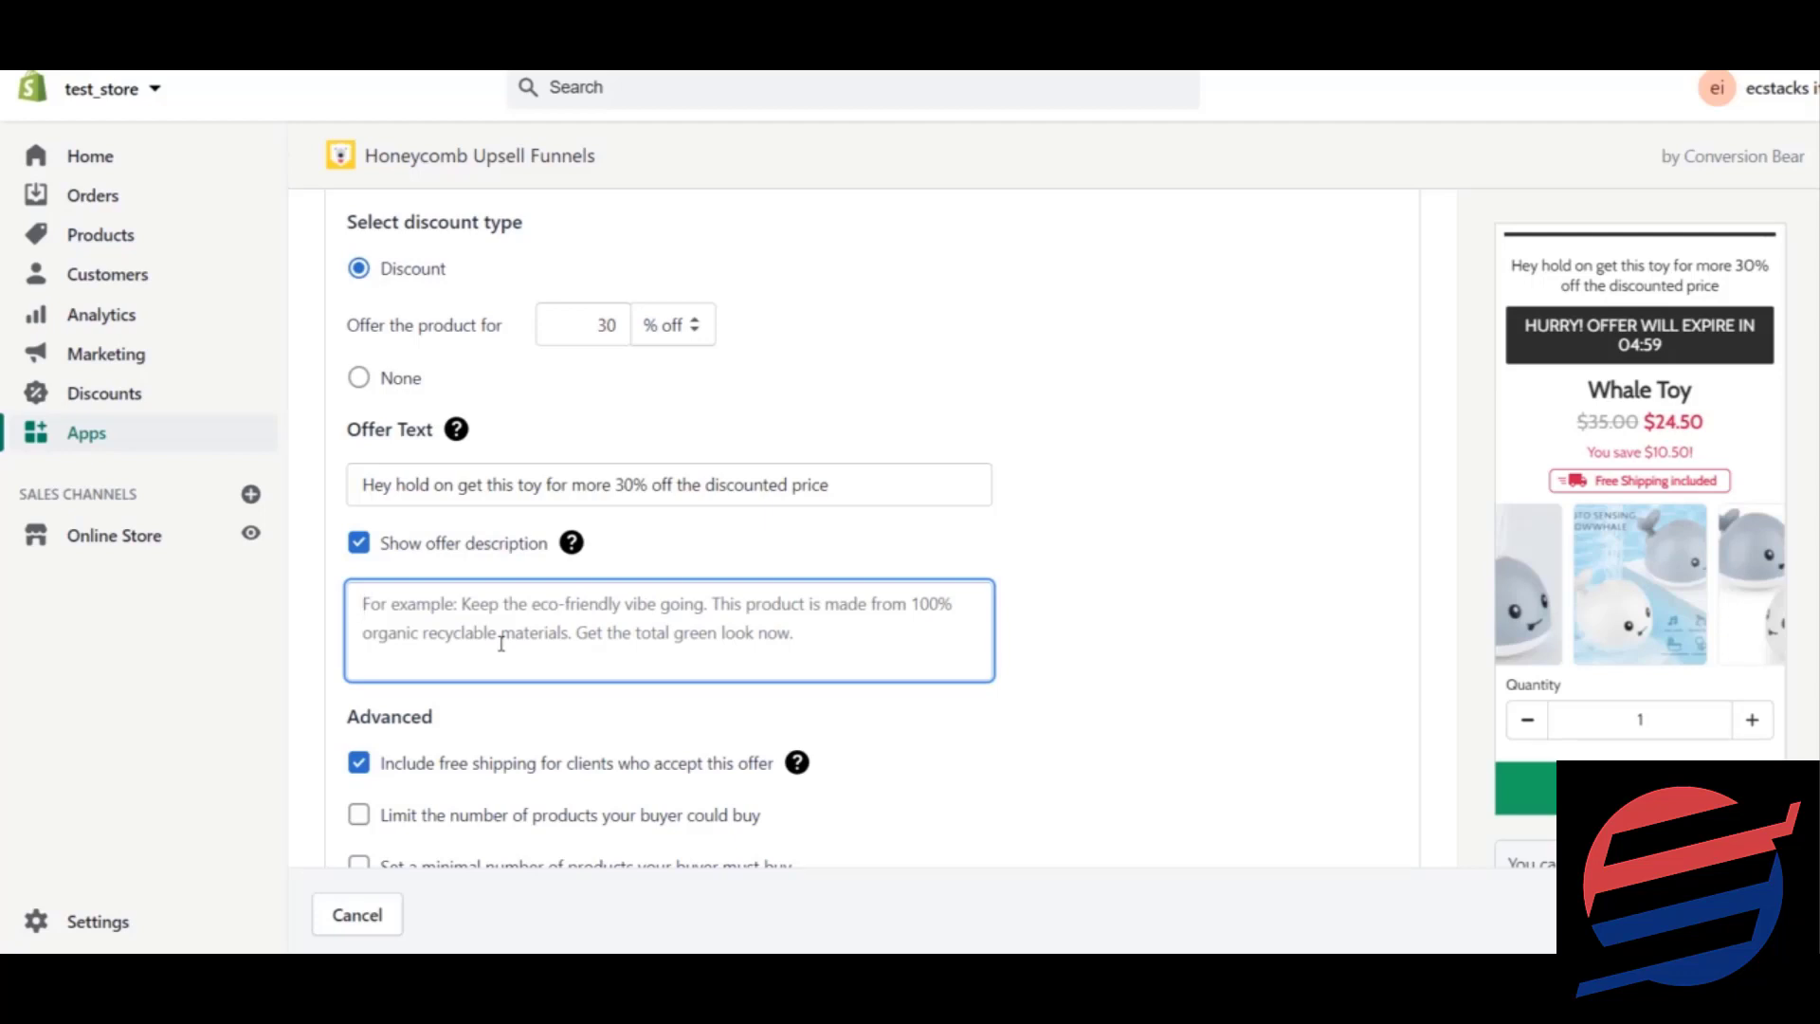
type("thus ")
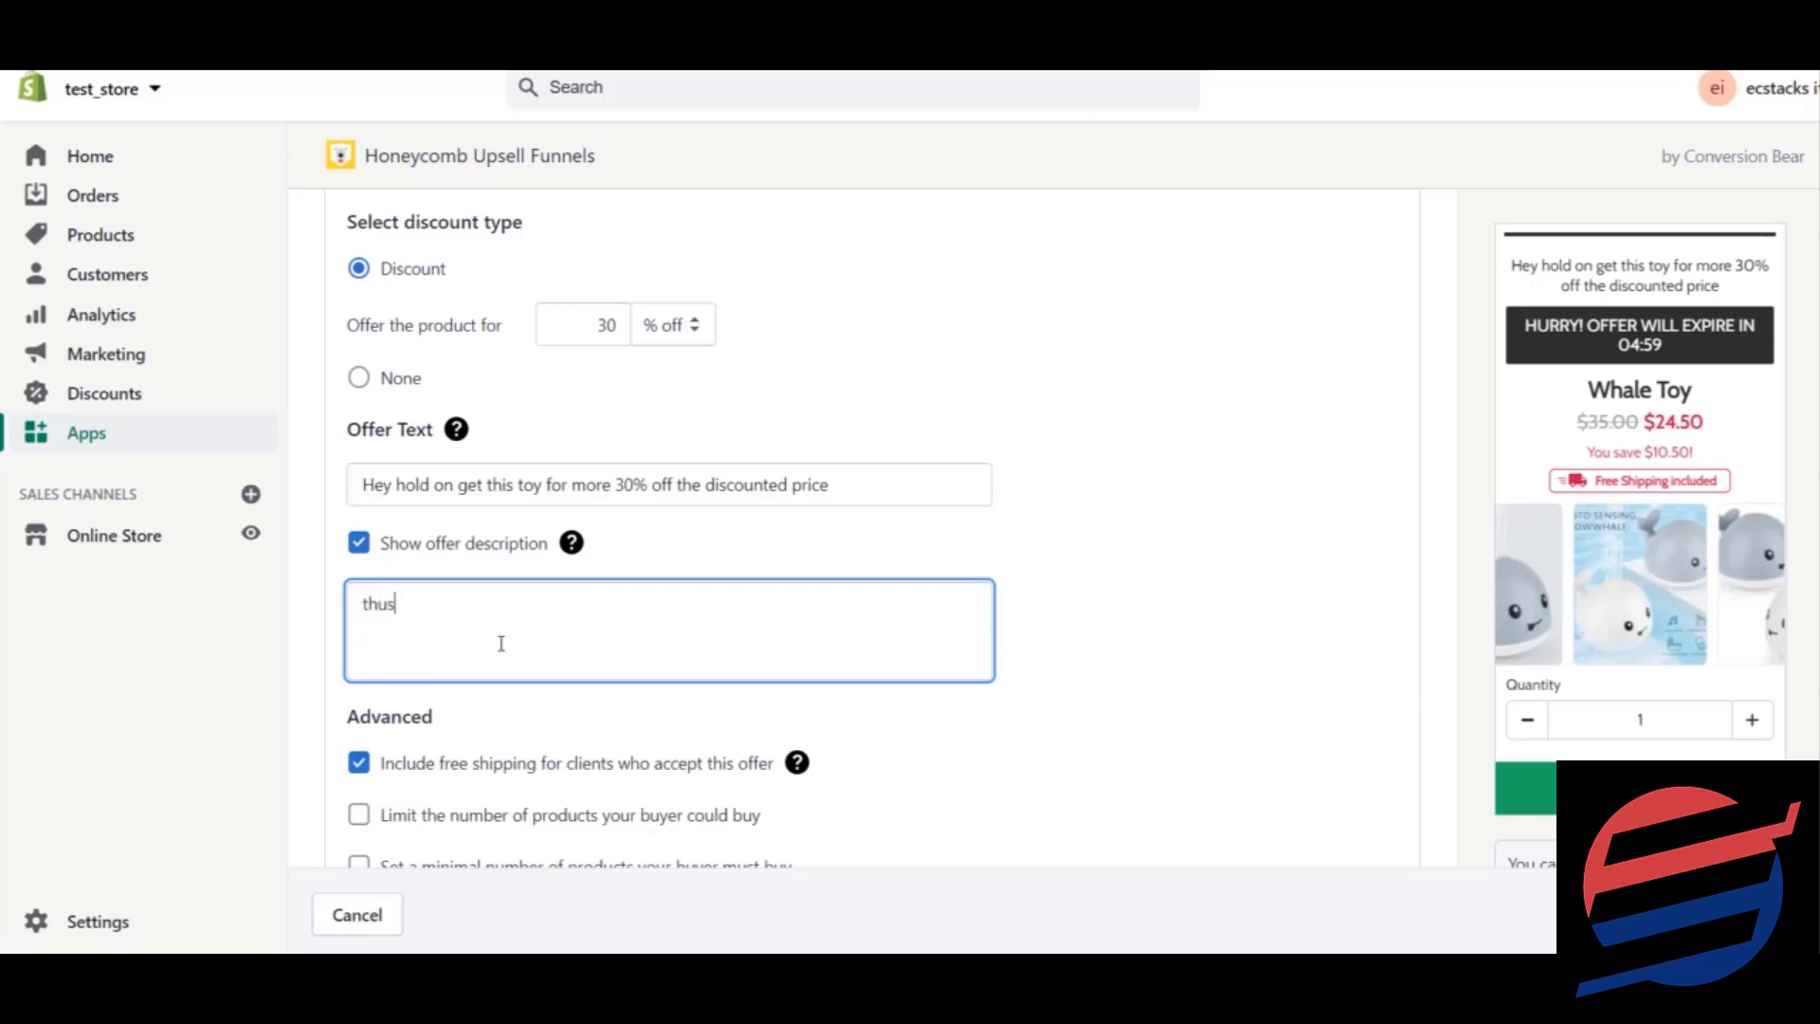
type("==")
type("is is an ex")
type("amkp")
key("BackSpace")
type("ple offer")
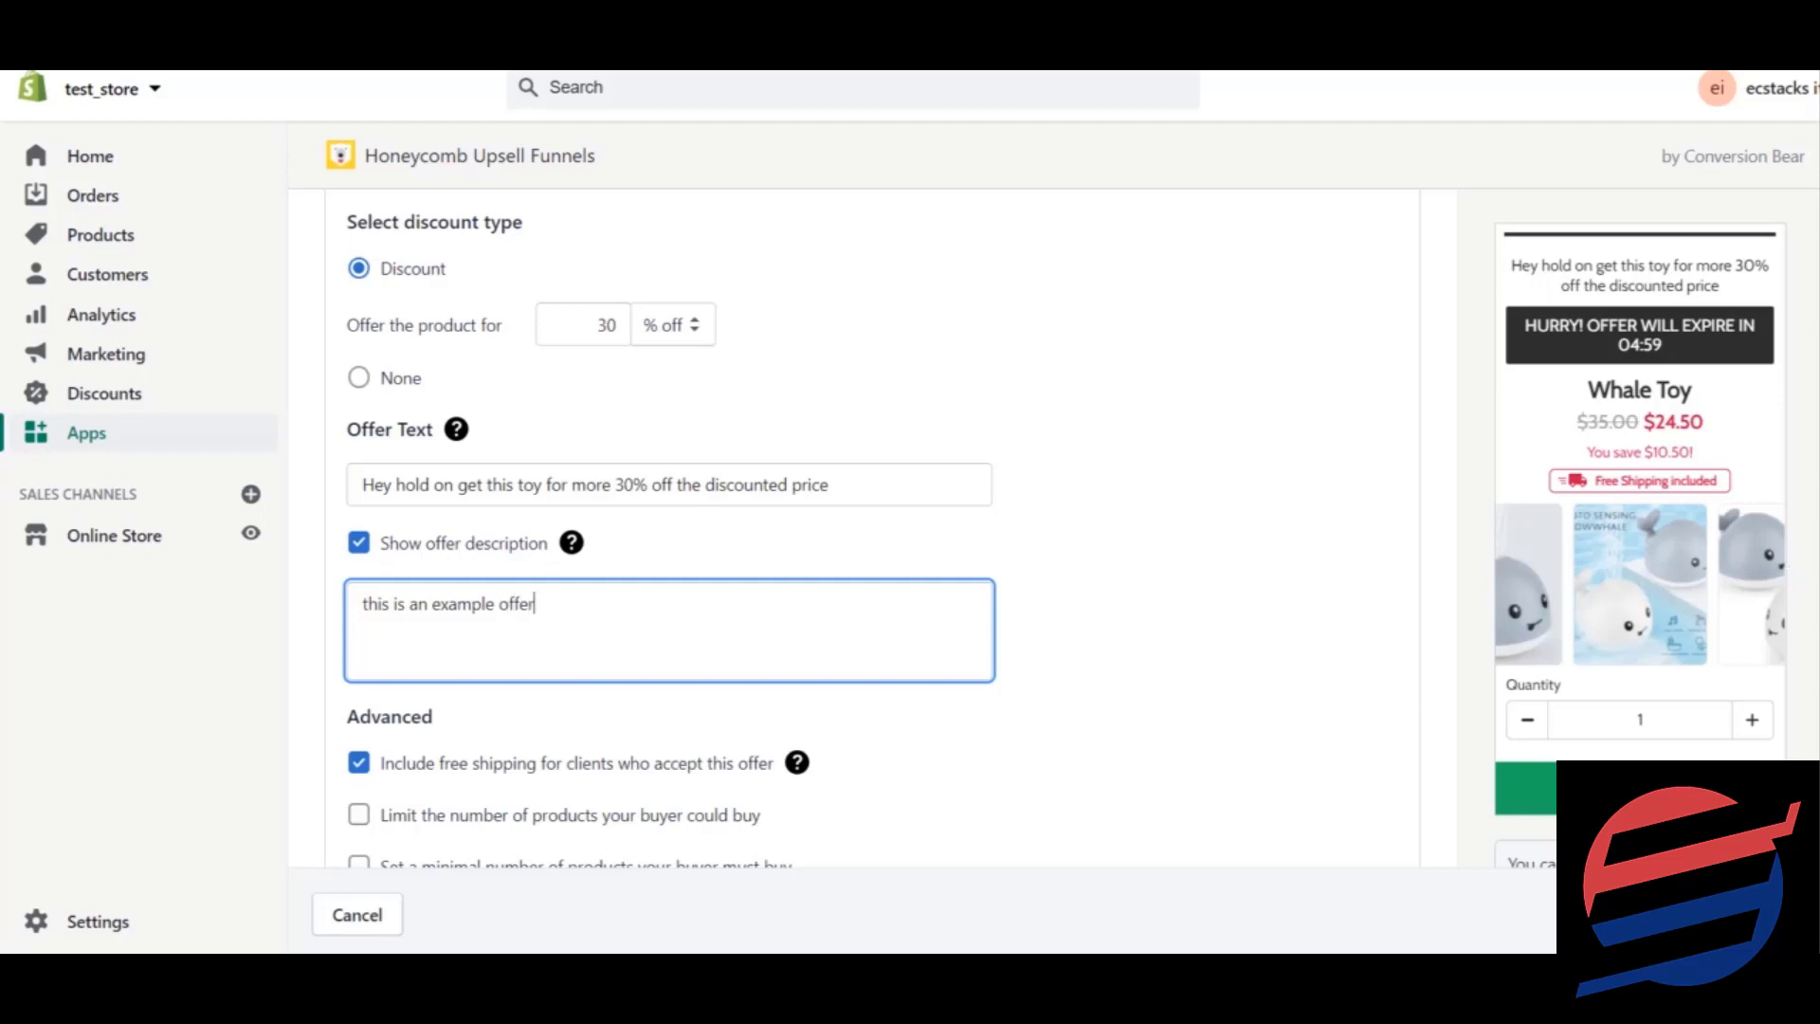
Include free shipping for clients who accept Offer #1 and enable the limit on the number of products a buyer could buy.
scroll(872, 531, "down", 3)
scroll(872, 531, "up", 1)
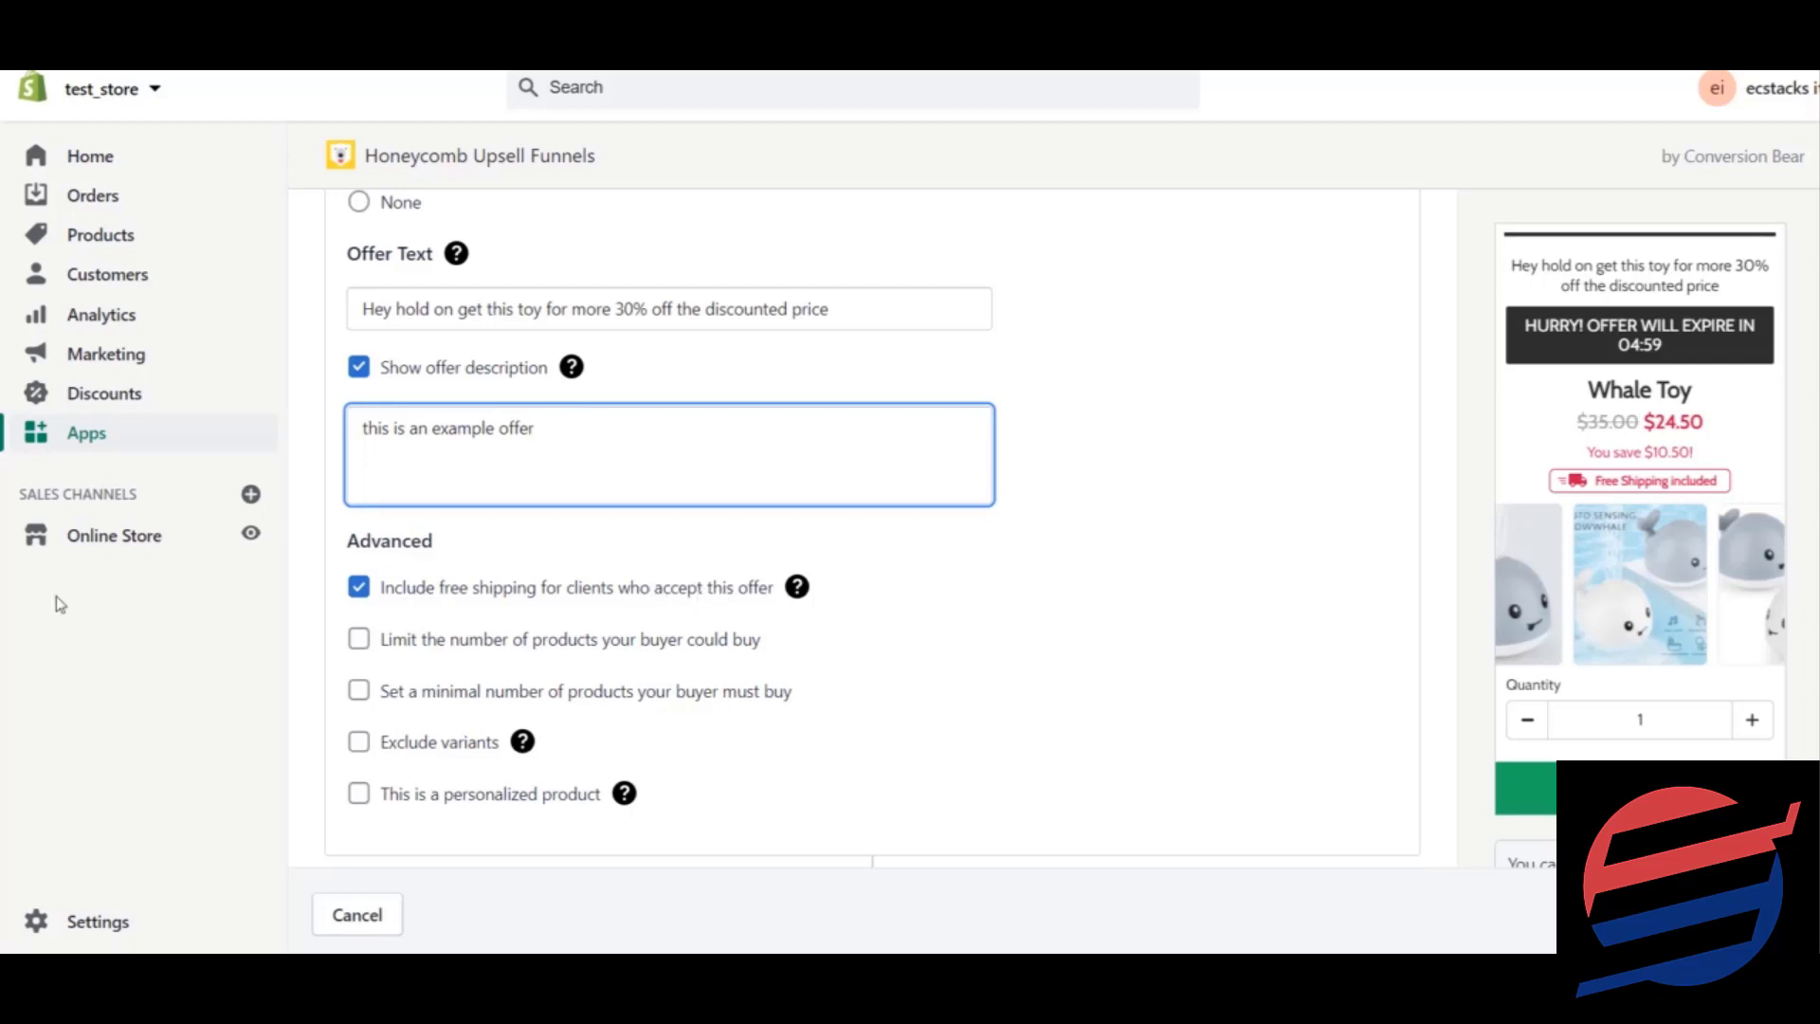
left_click(359, 599)
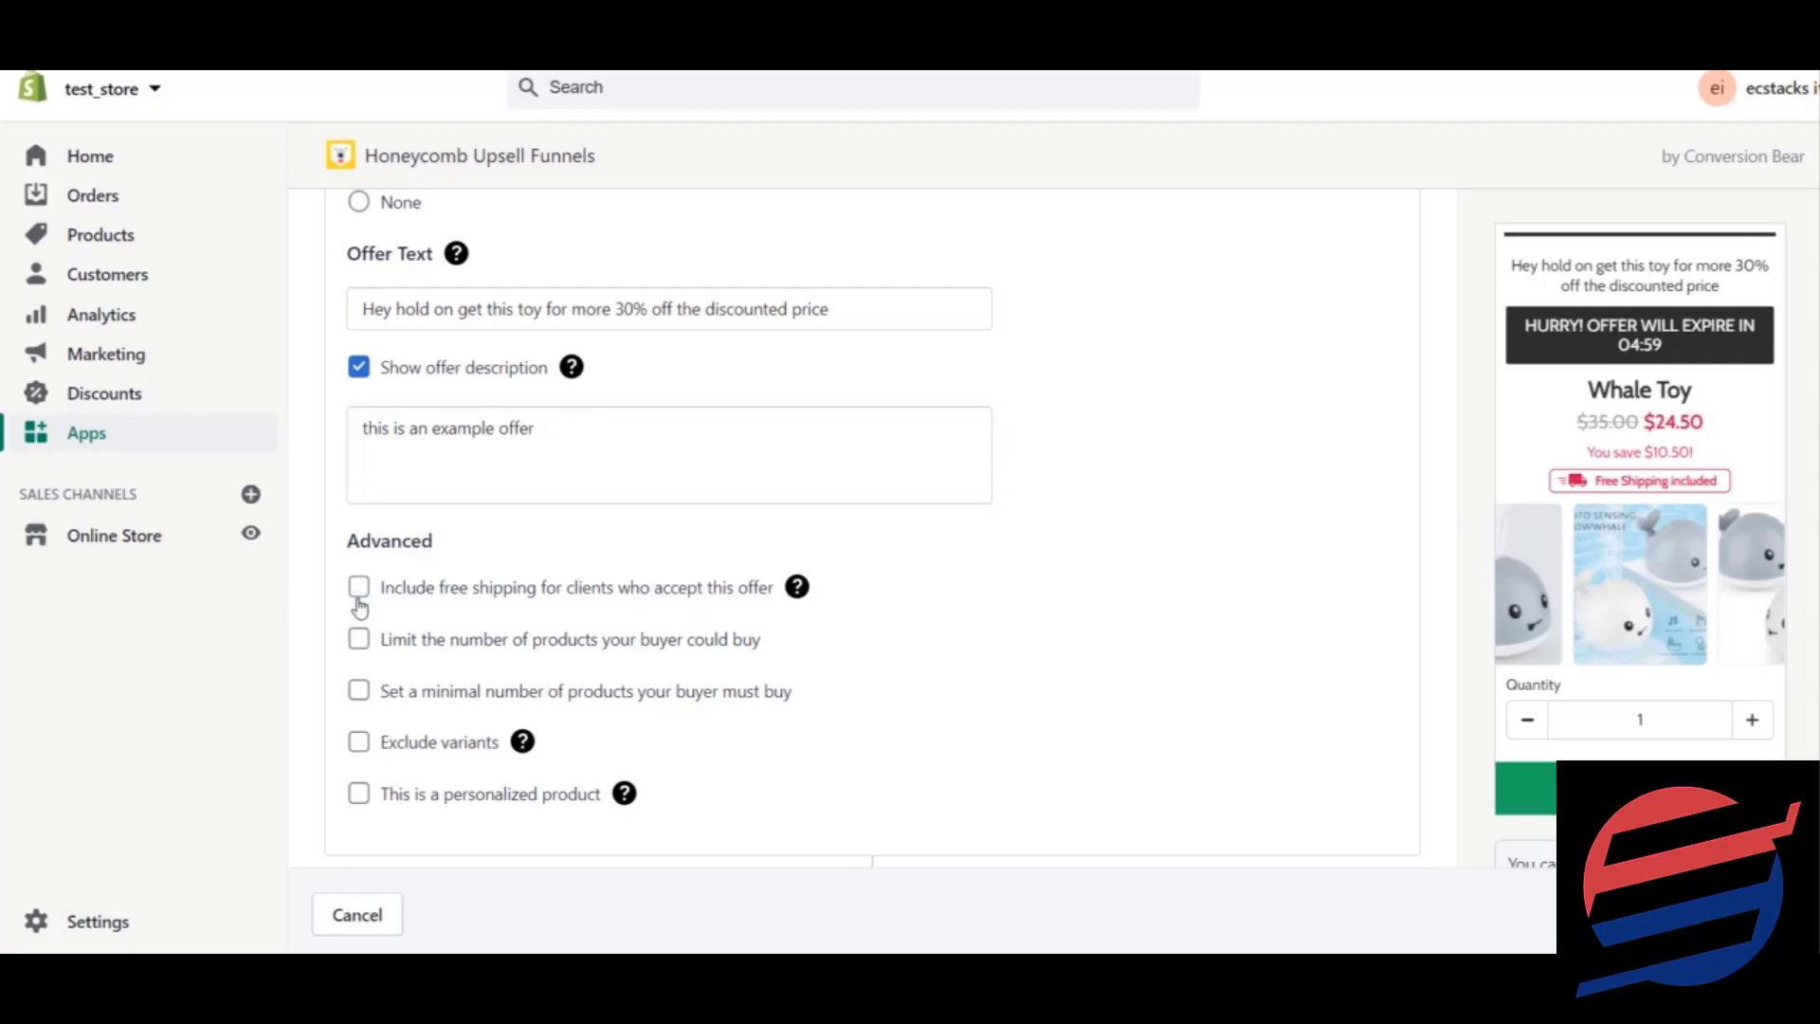
left_click(360, 601)
left_click(433, 651)
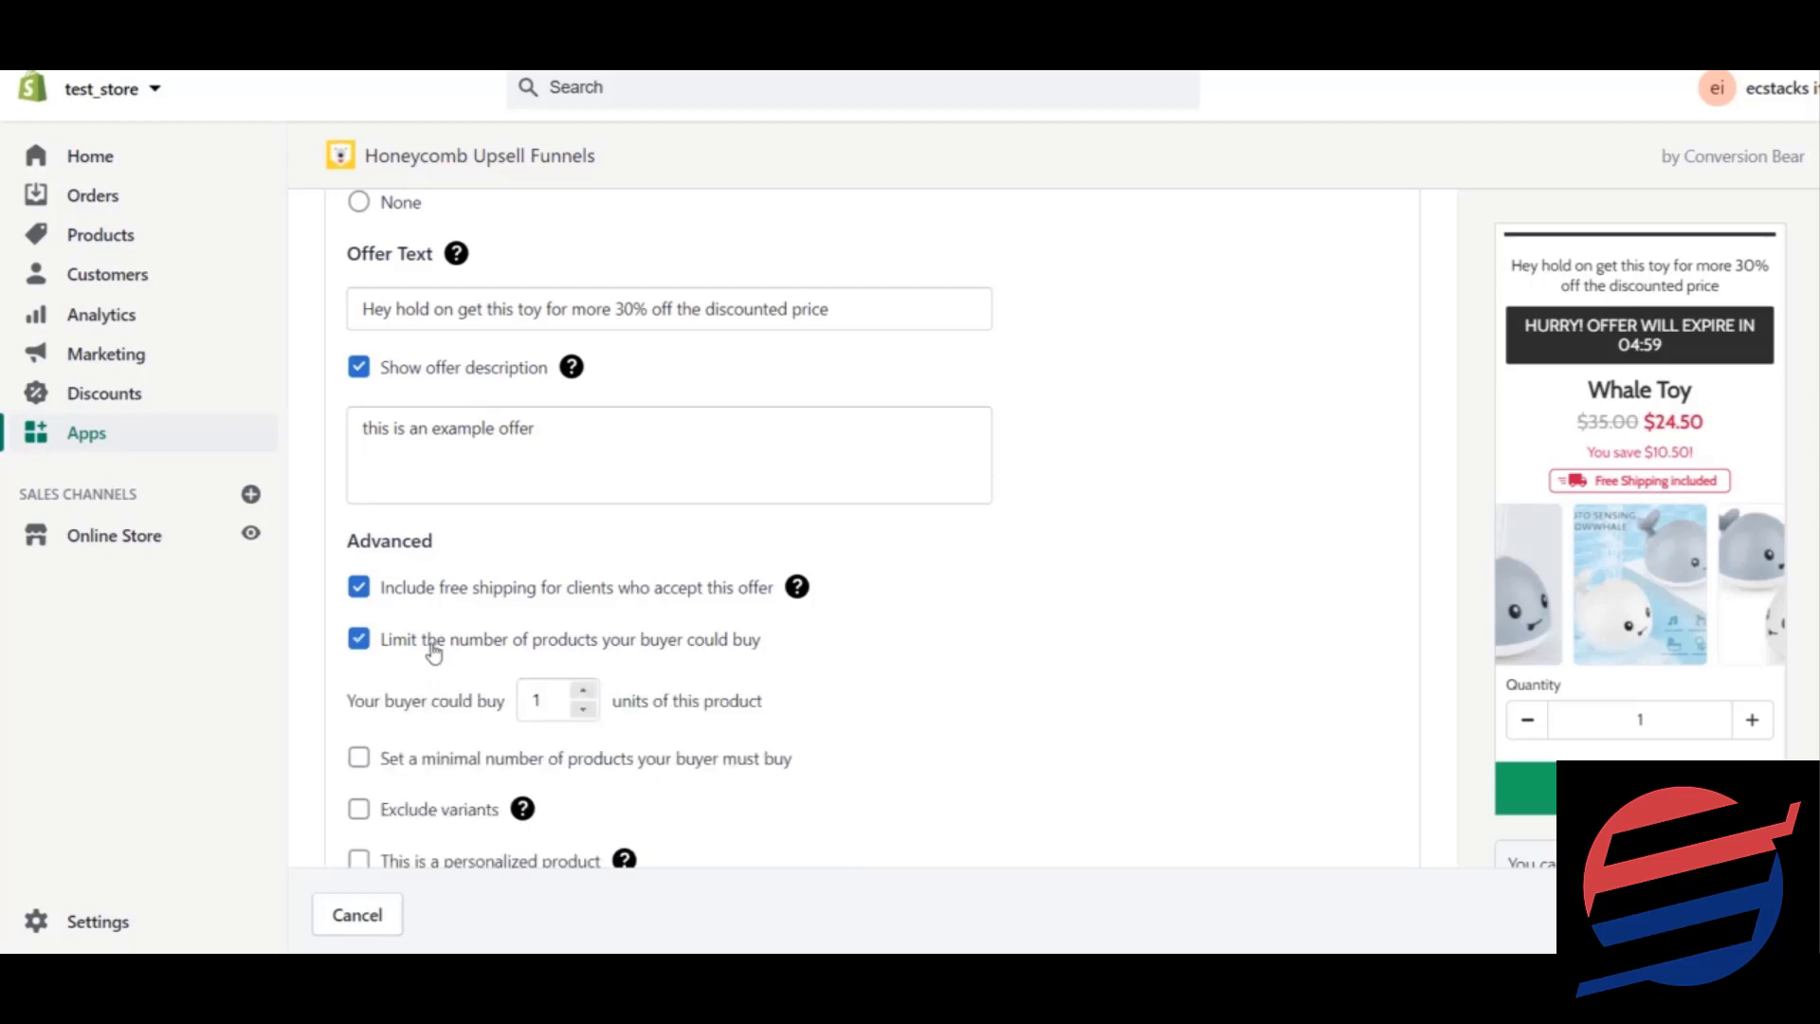
Set the maximum quantity a buyer could buy in Offer #1 to 2 units.
left_click(583, 692)
scroll(936, 806, "down", 2)
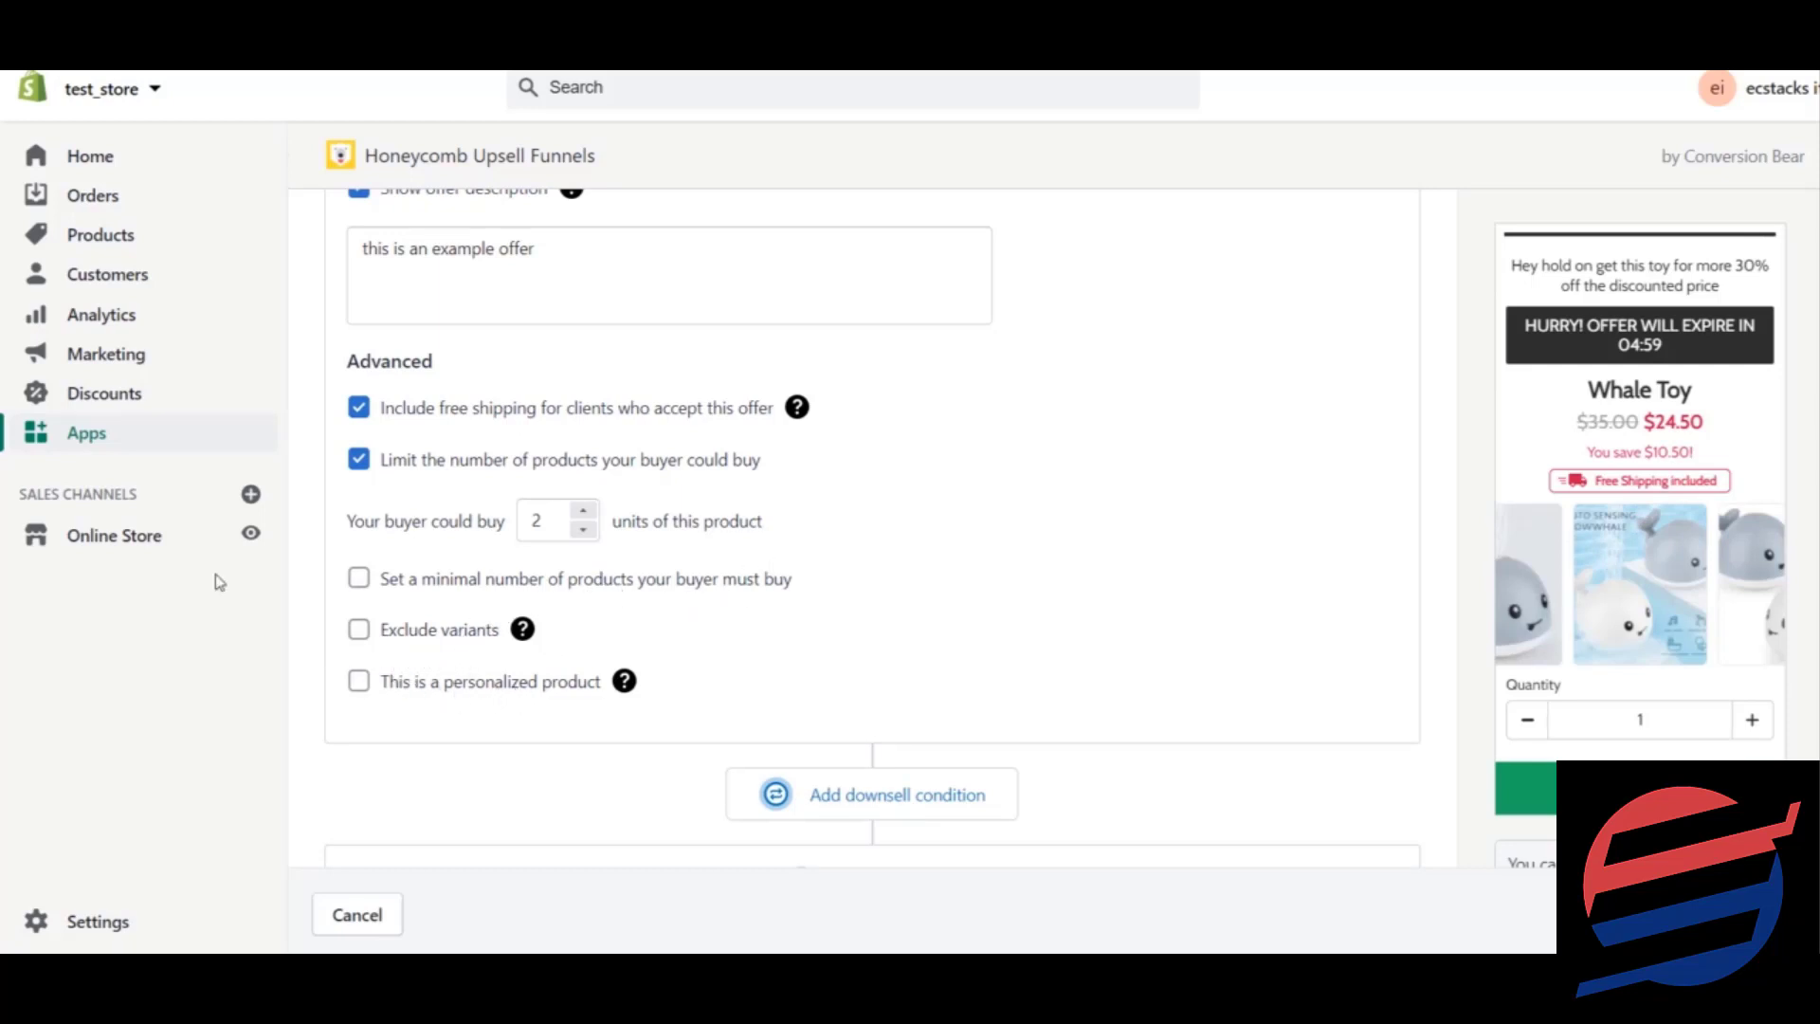
left_click(379, 587)
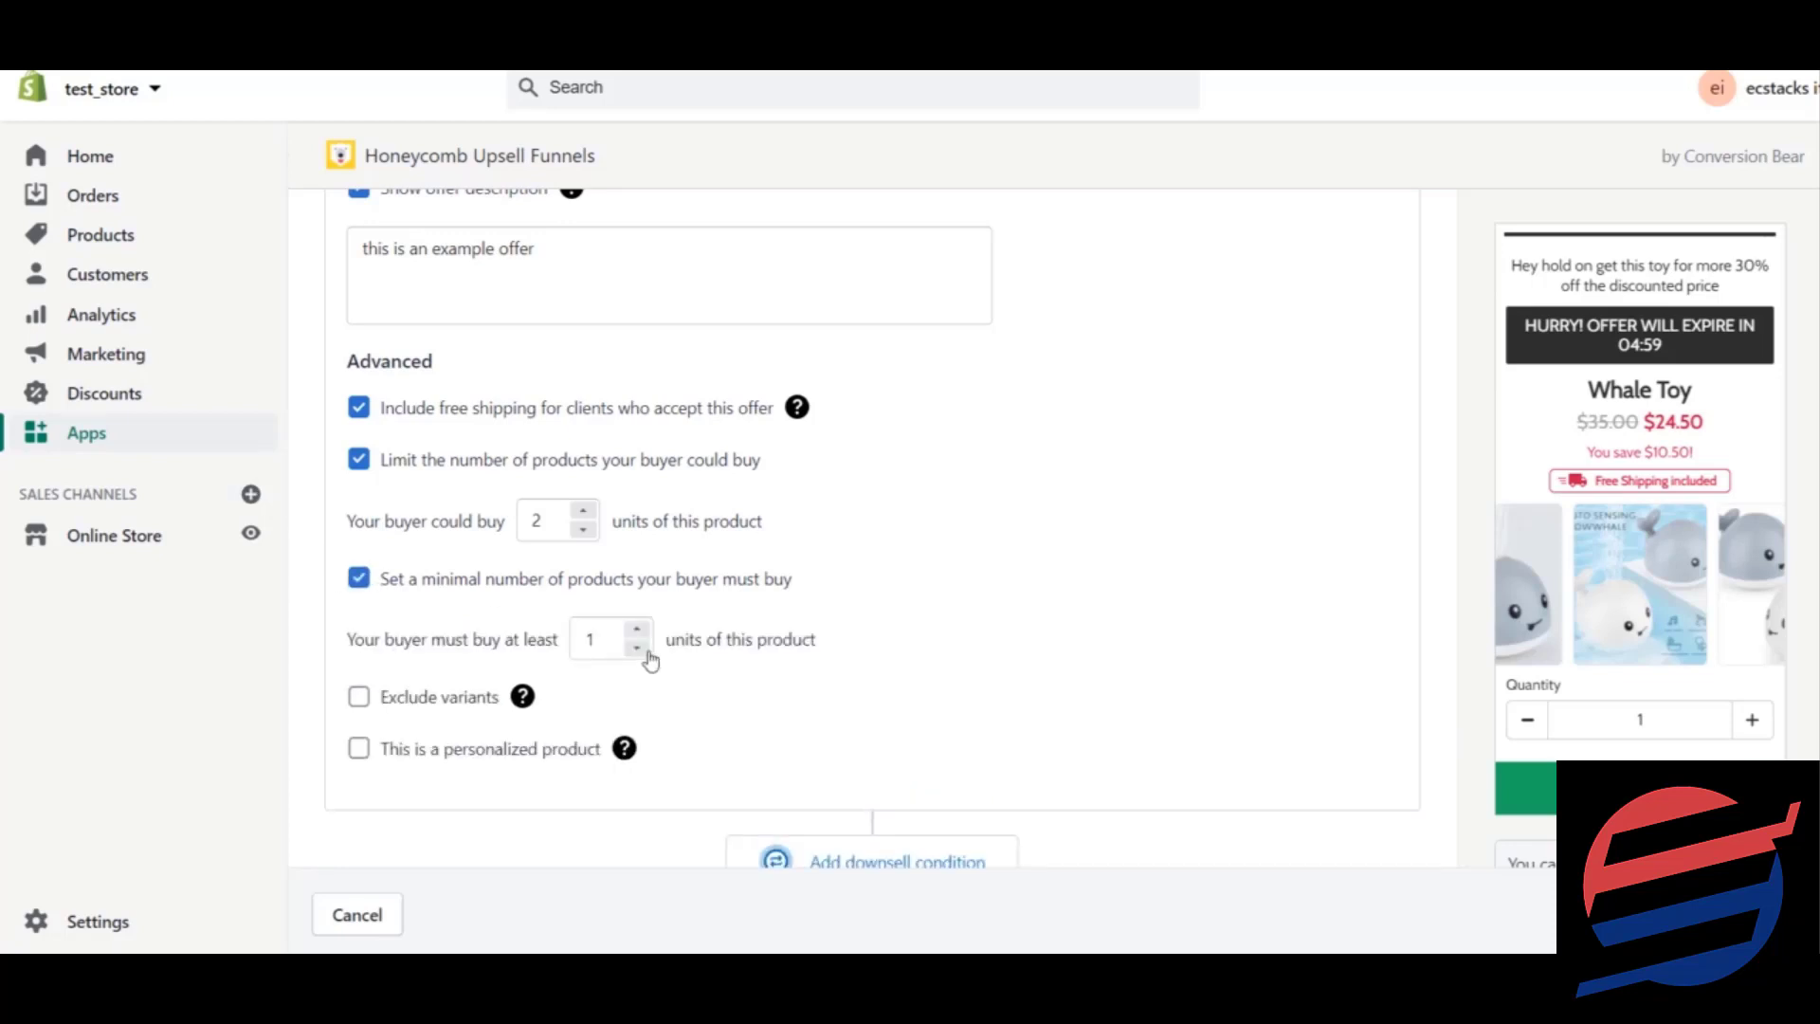
left_click(406, 593)
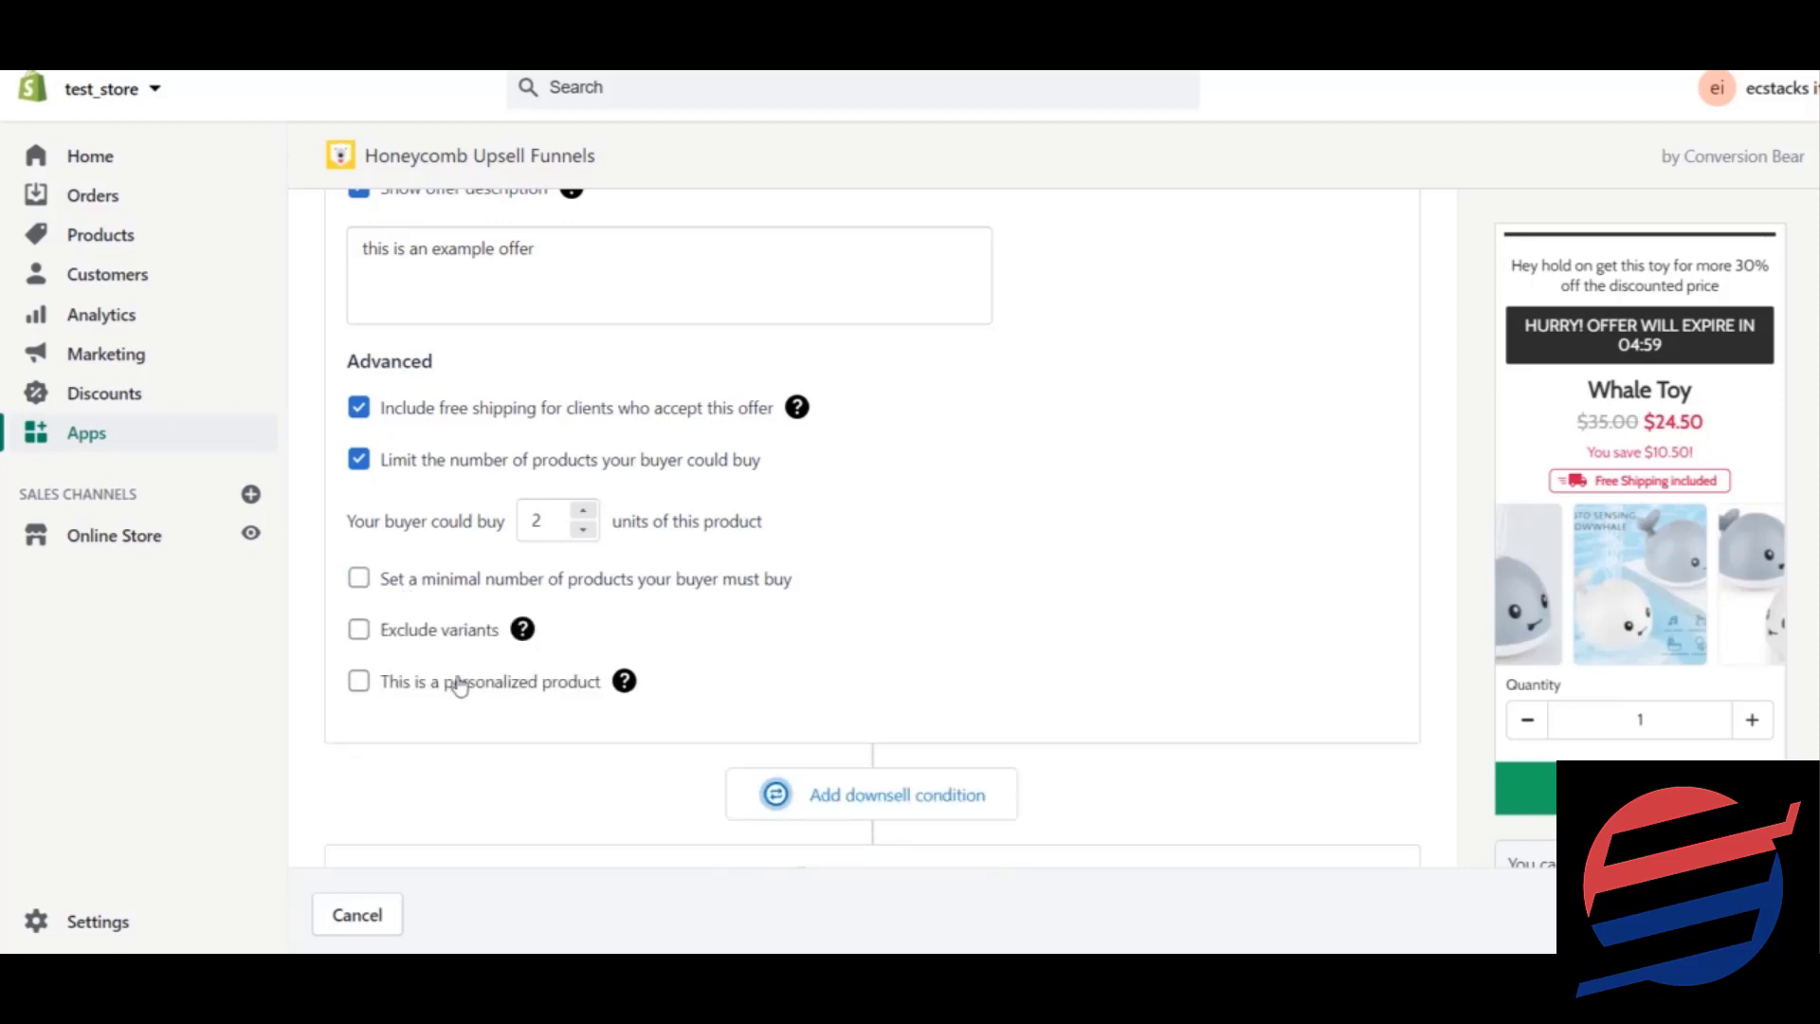
left_click(431, 637)
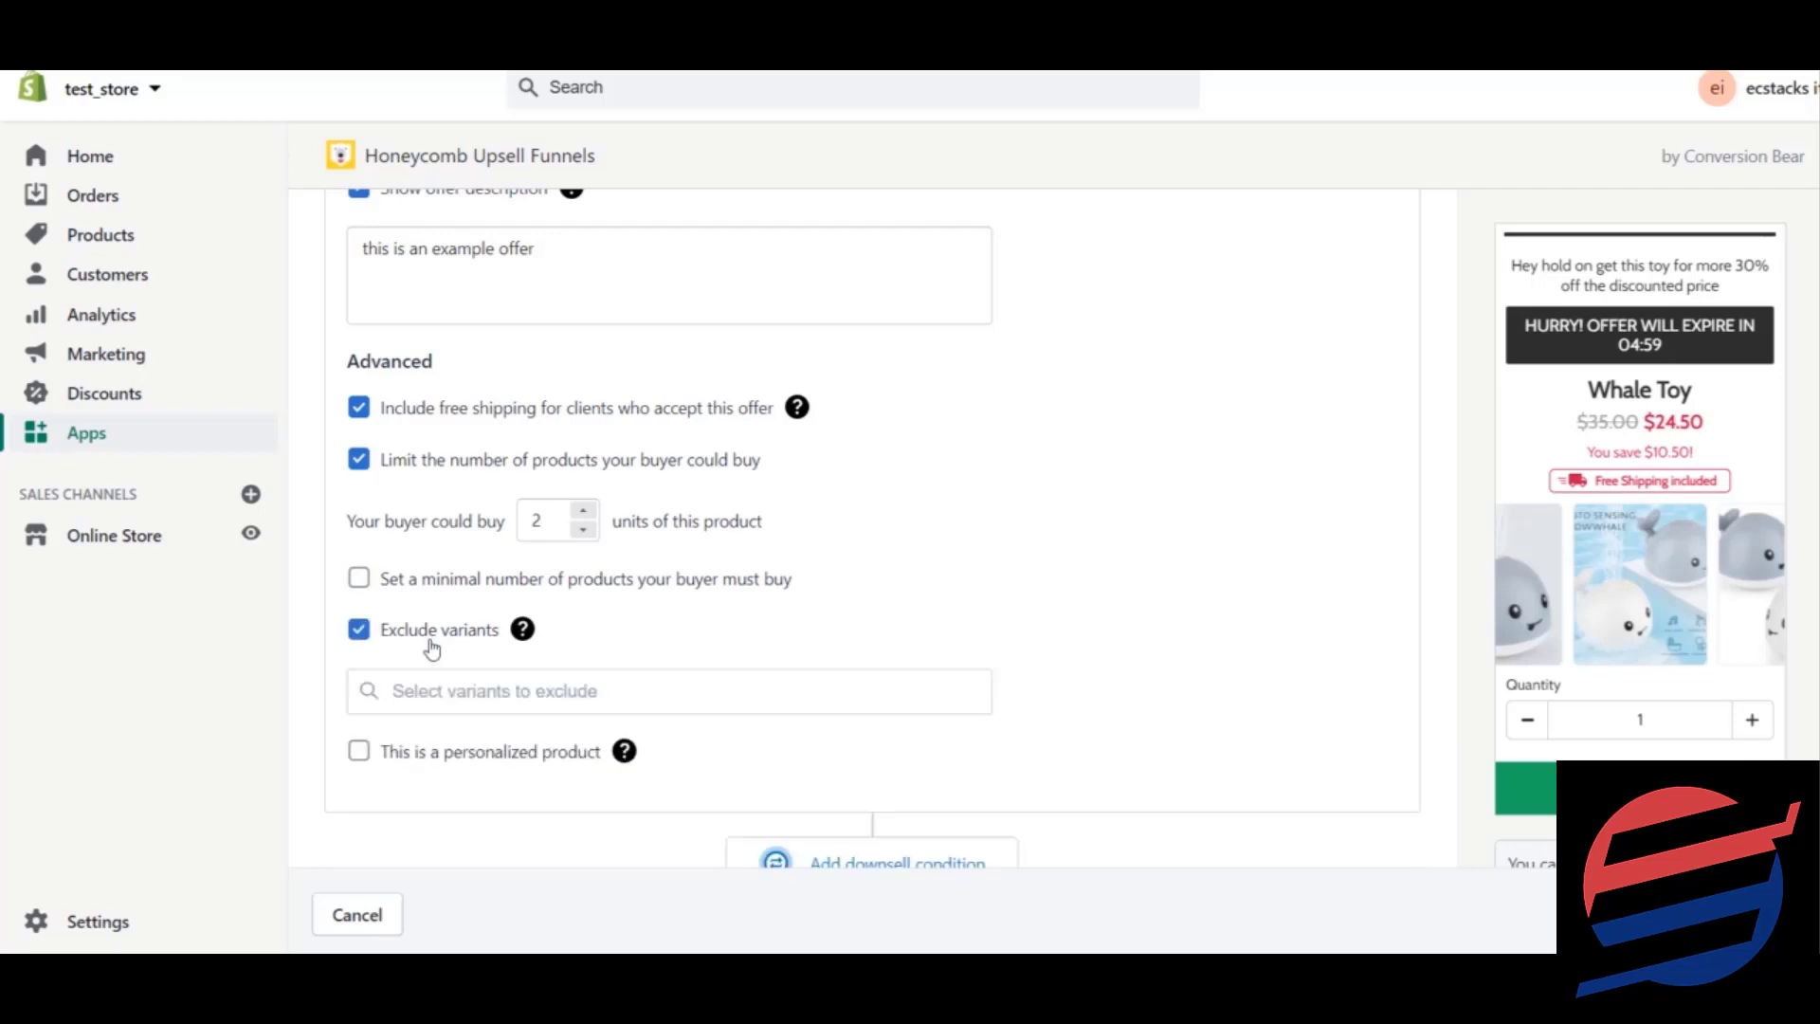
left_click(431, 645)
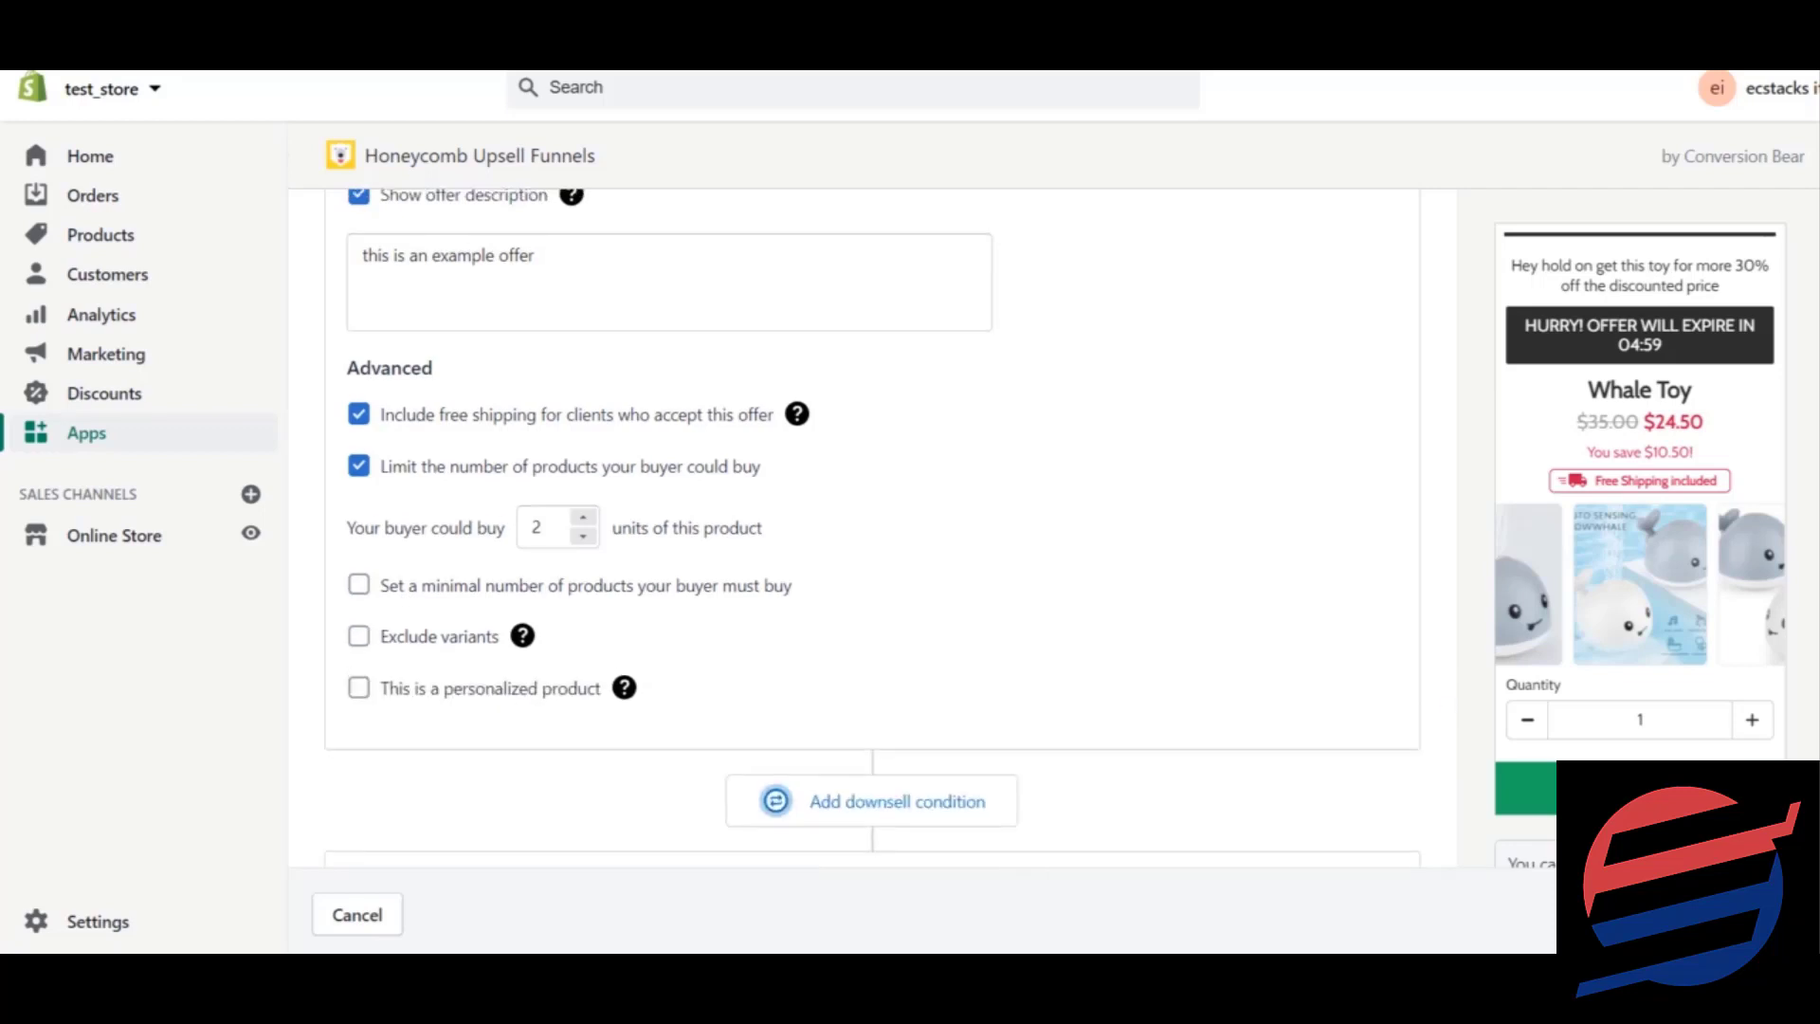
Review the Offer #1 settings, from the selected product and discount through the advanced options.
scroll(872, 526, "down", 1)
scroll(872, 527, "up", 10)
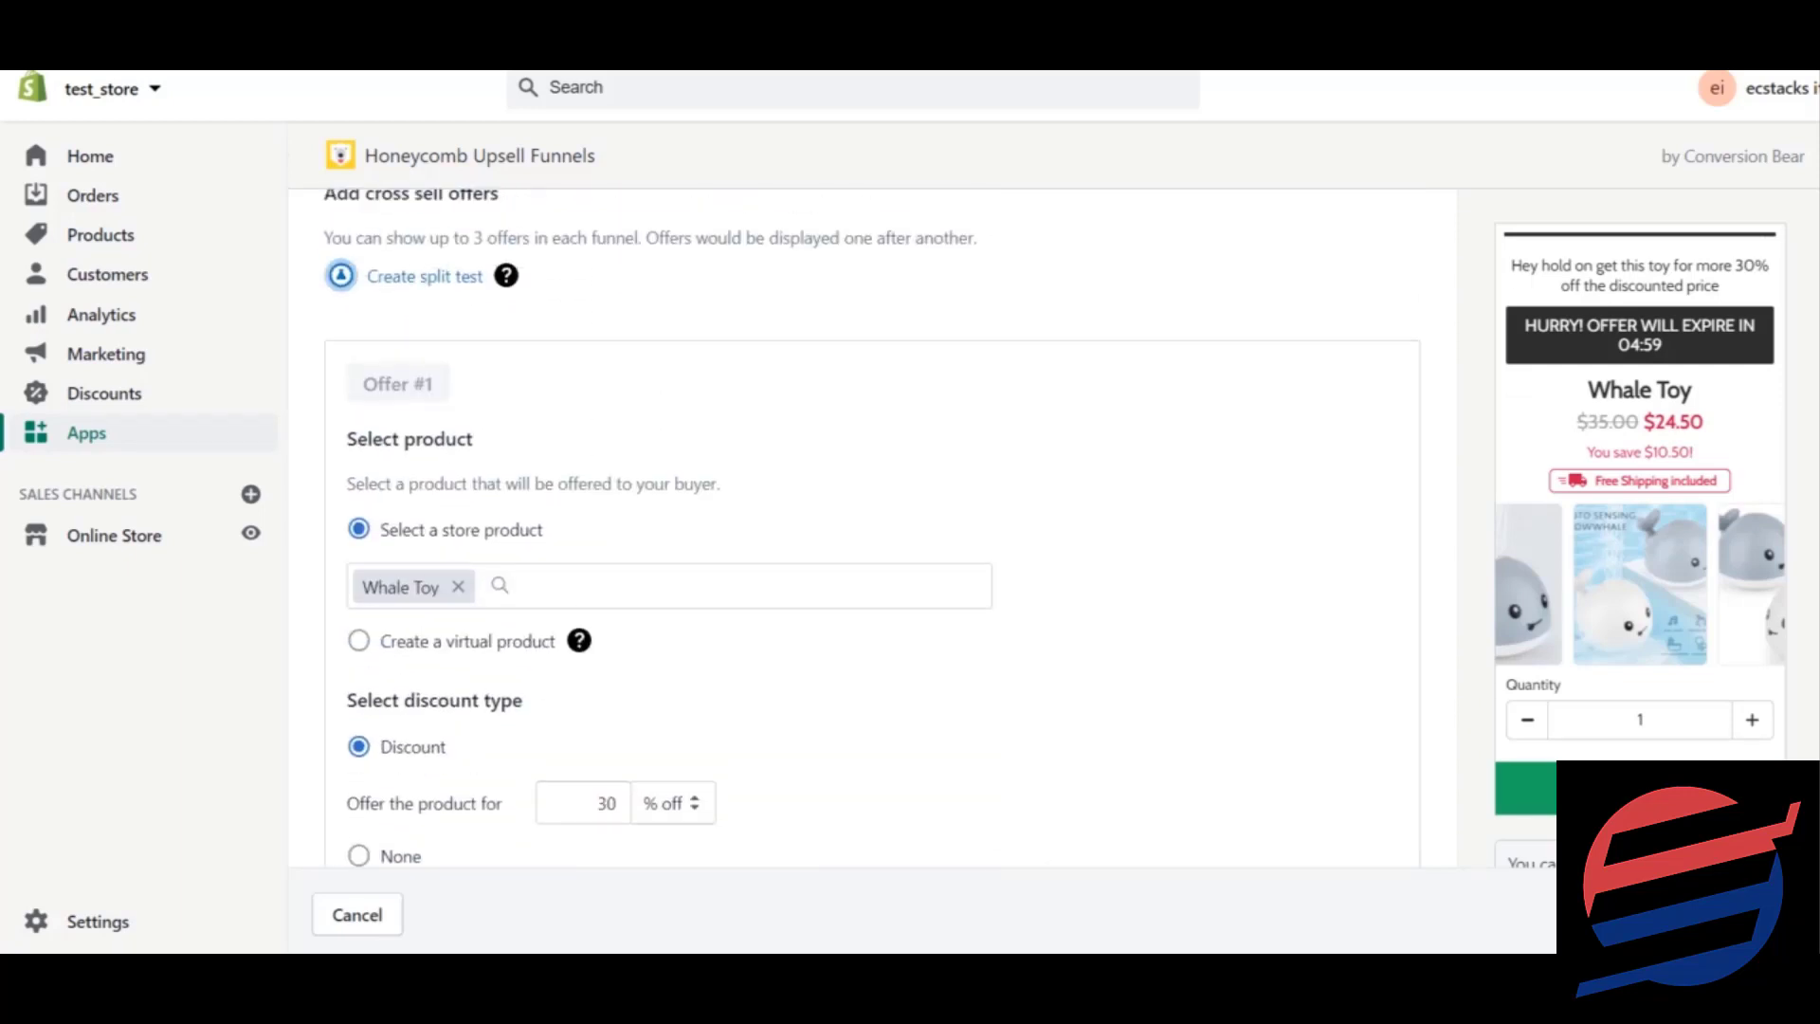
scroll(872, 526, "down", 1)
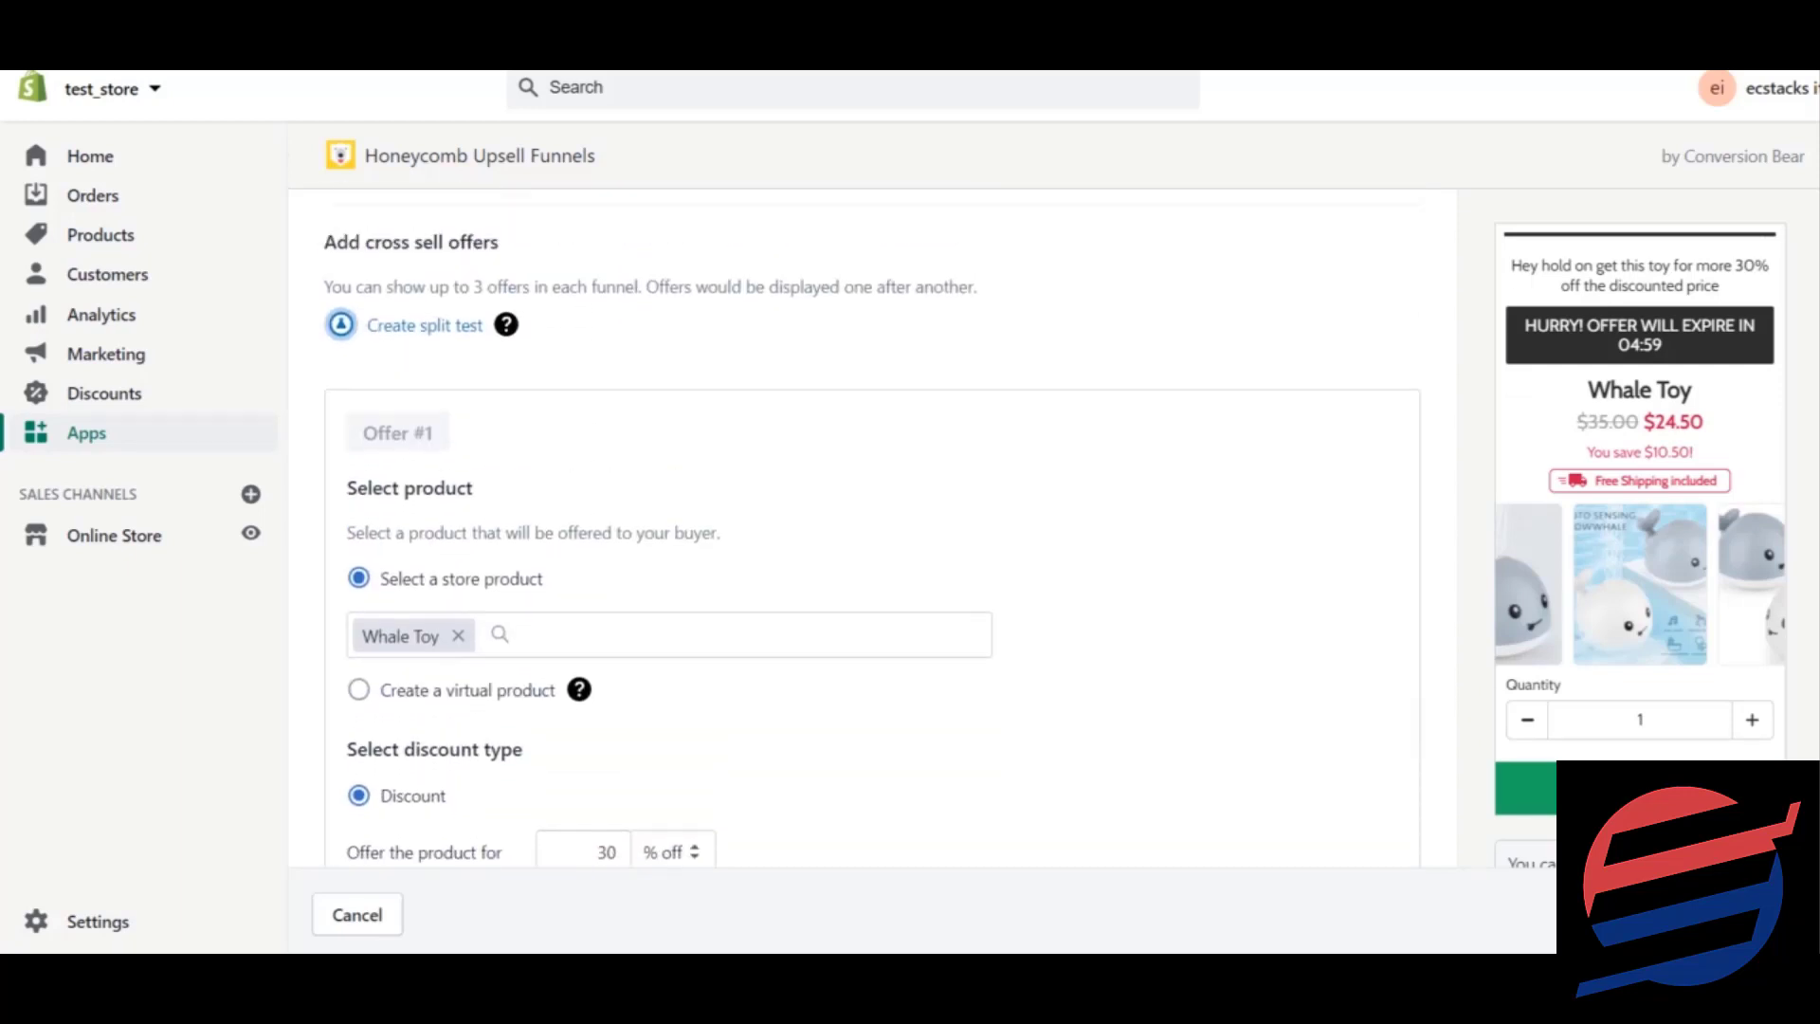
scroll(872, 527, "up", 4)
scroll(872, 526, "down", 5)
scroll(872, 526, "down", 6)
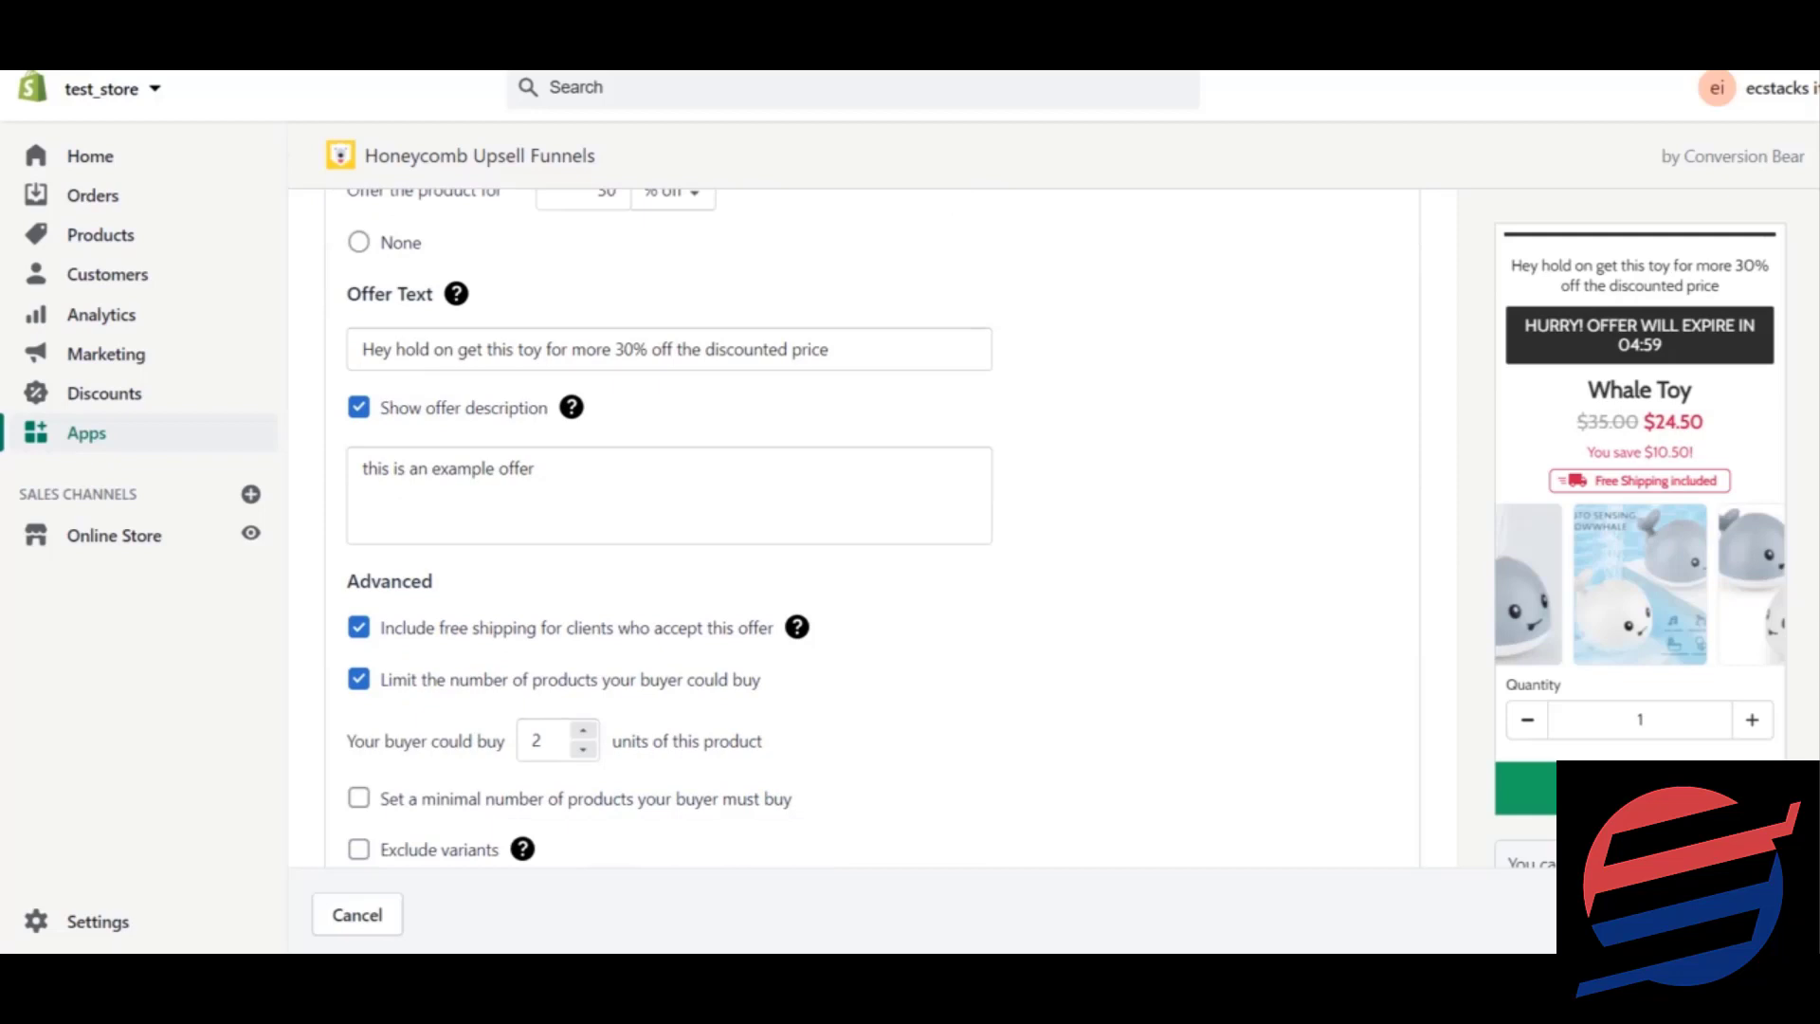
scroll(873, 527, "down", 3)
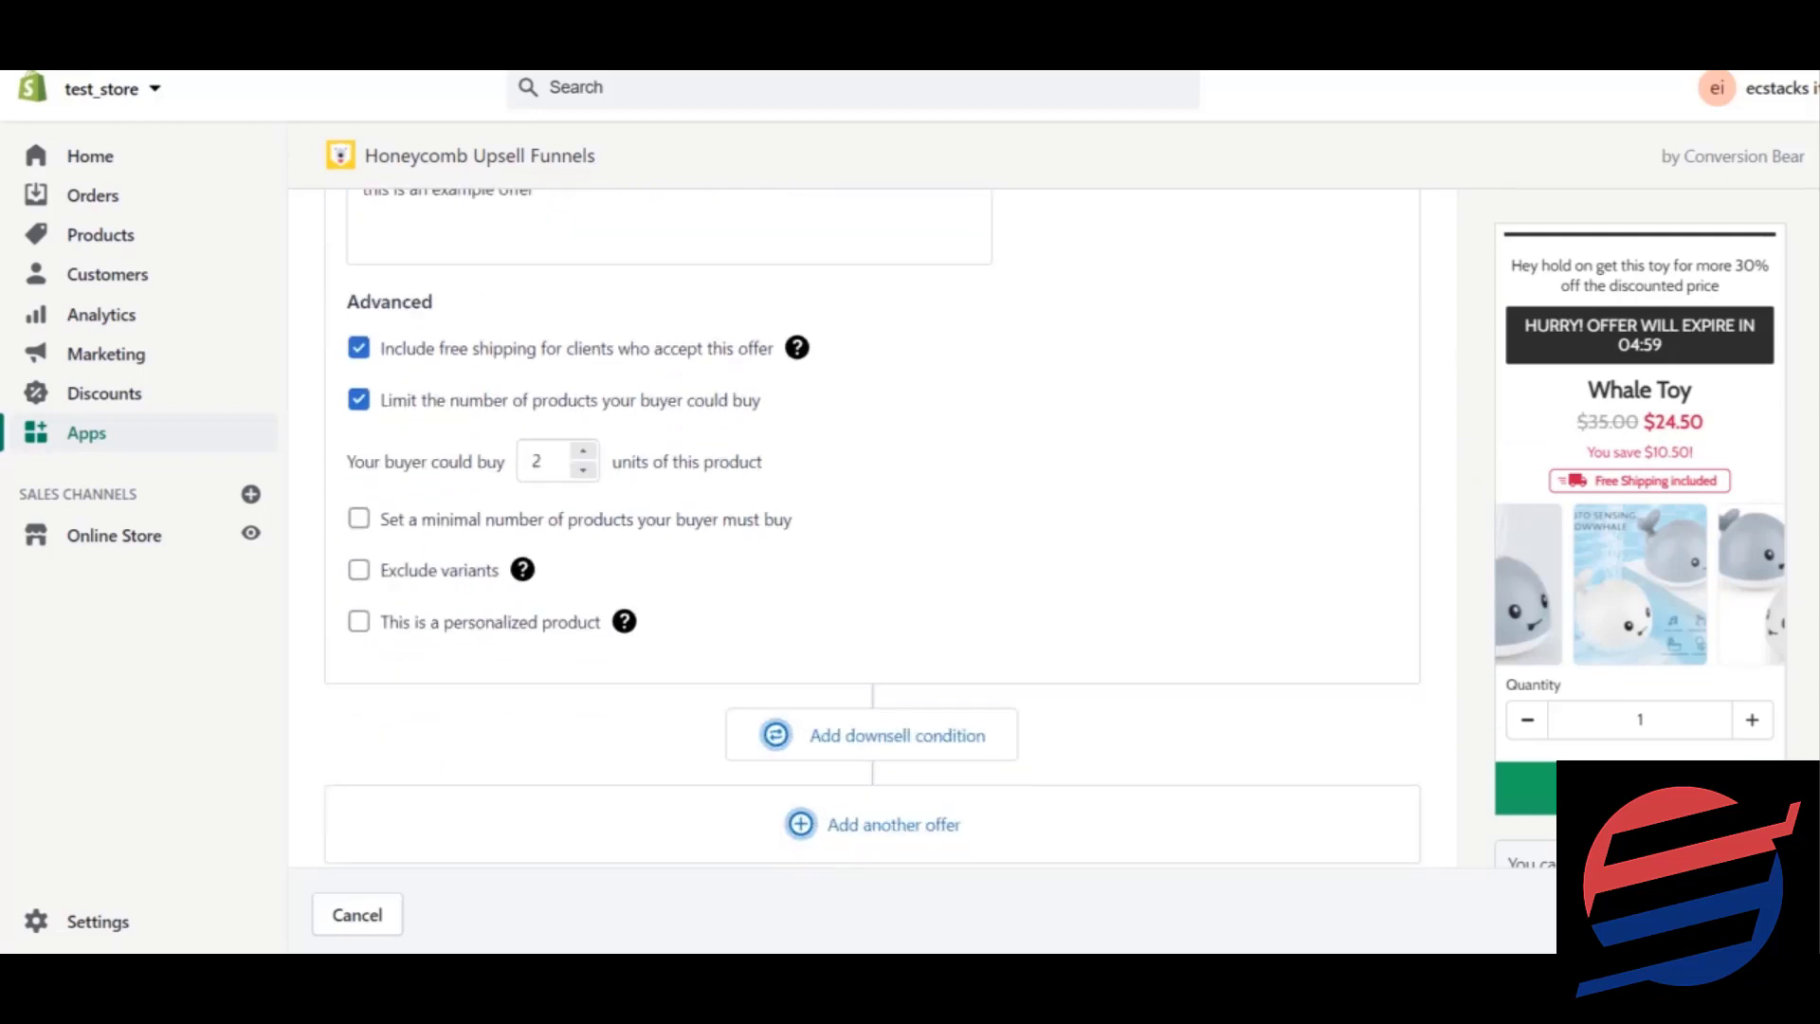
scroll(872, 526, "down", 2)
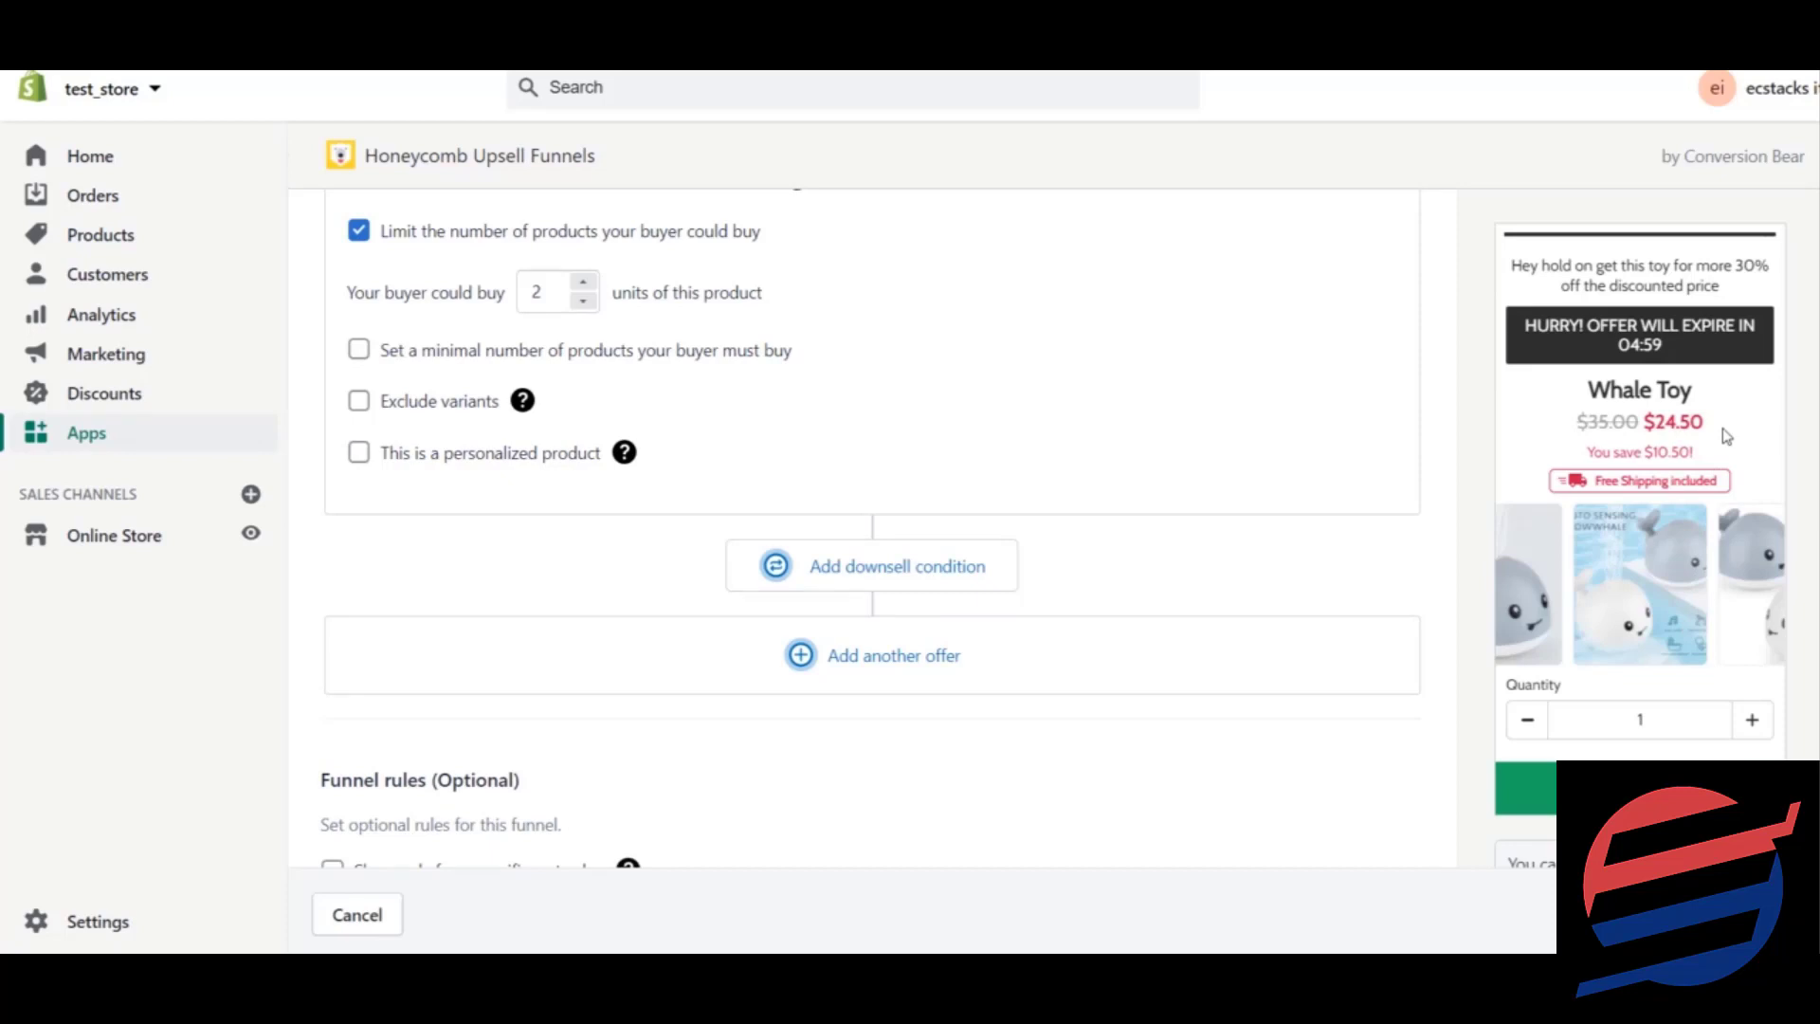
Add a downsell condition after Offer #1 with separate branches for accepted and declined offers.
left_click(971, 569)
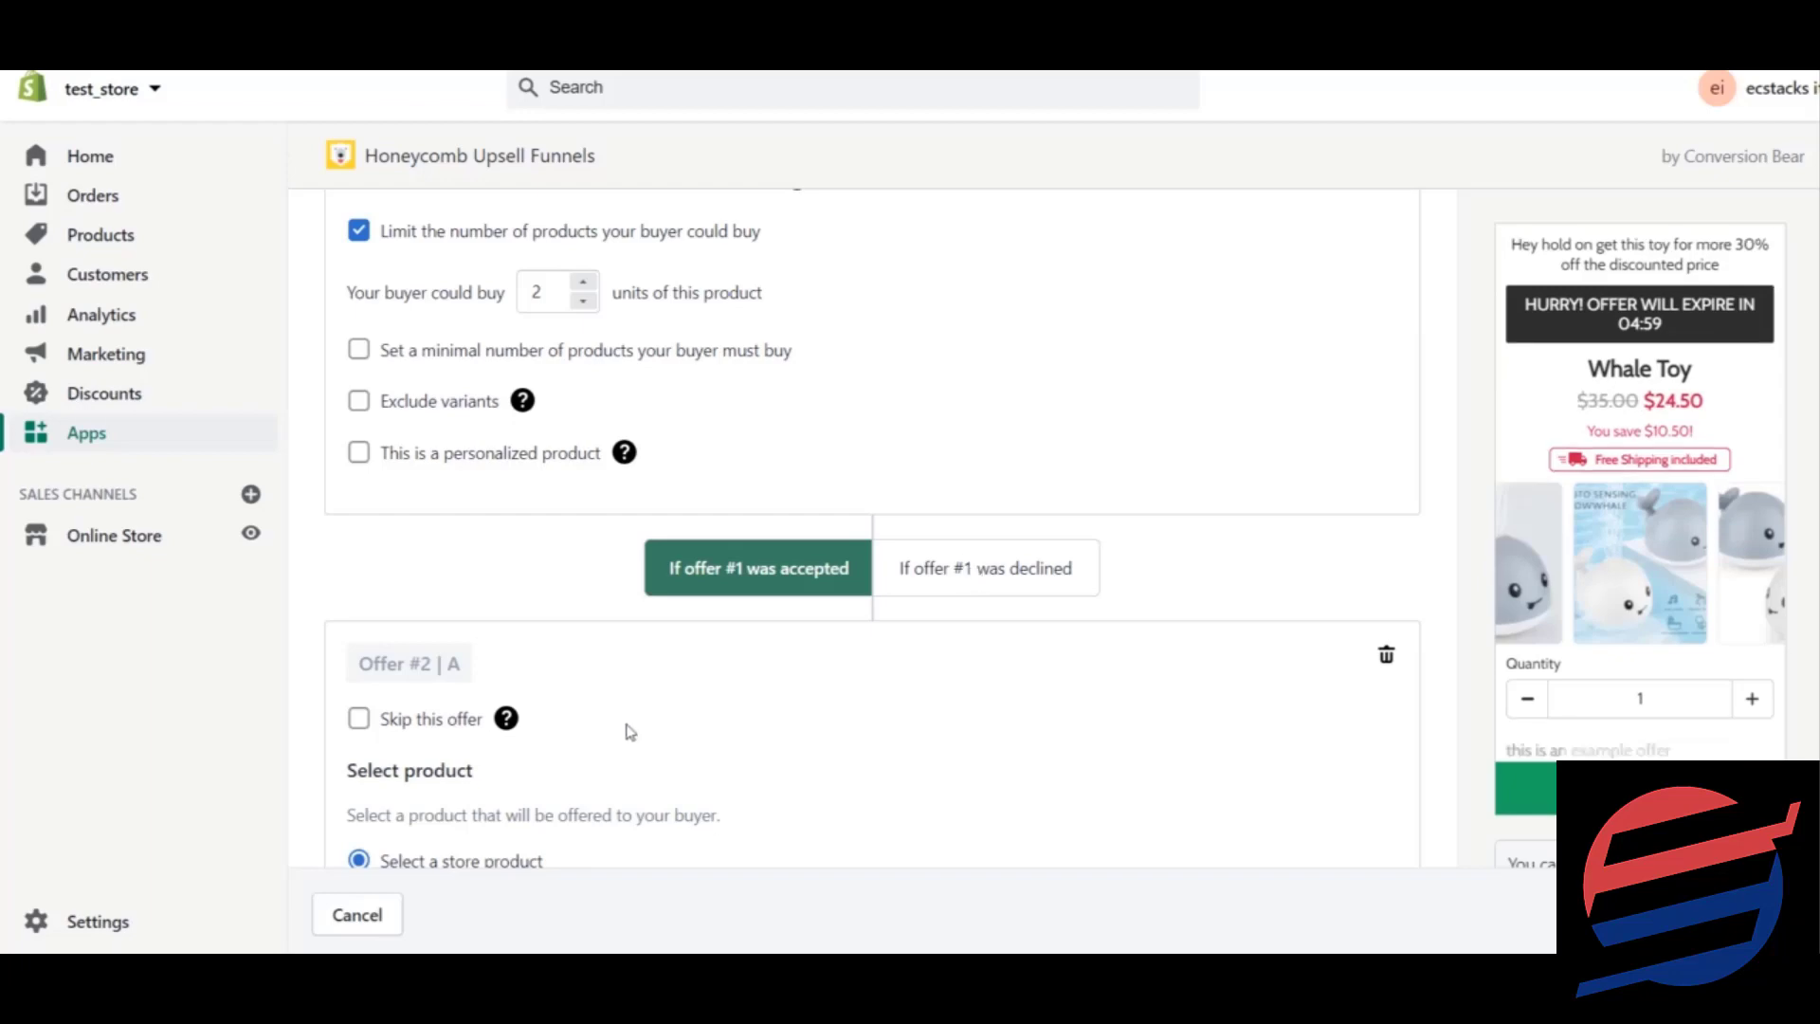
scroll(664, 530, "up", 15)
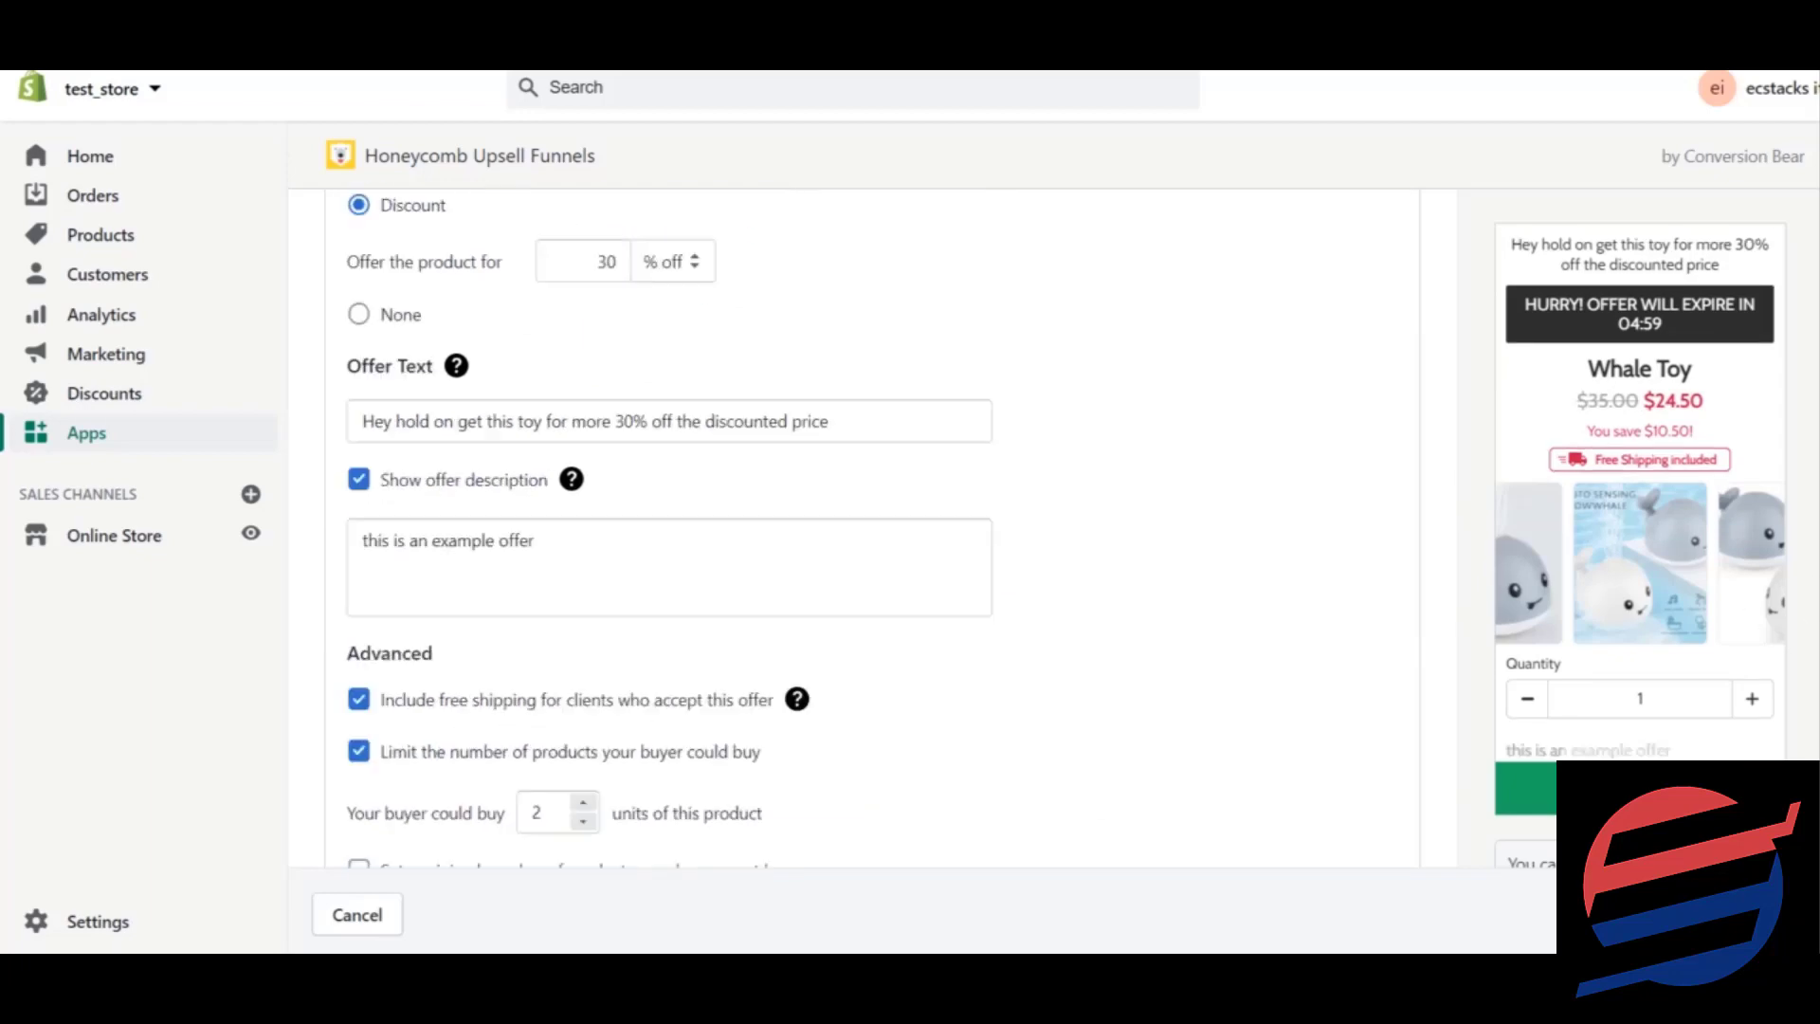
scroll(664, 531, "down", 12)
scroll(979, 362, "down", 5)
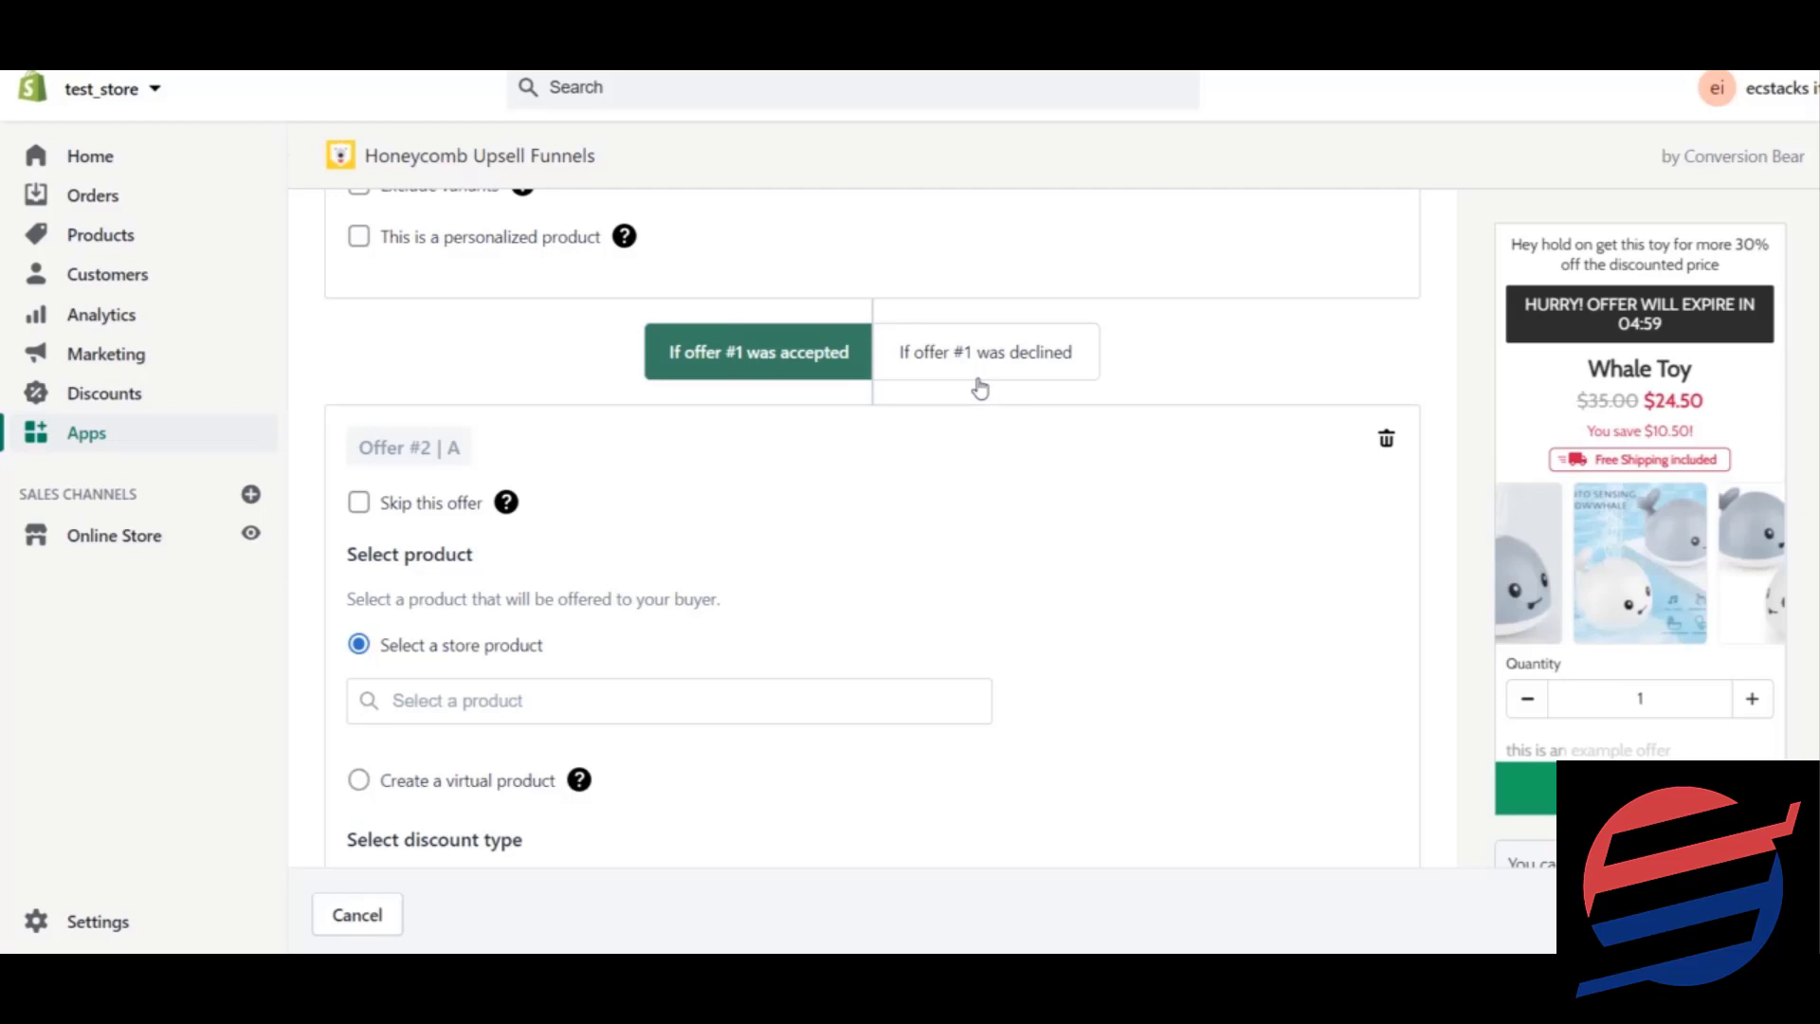
Choose the store product Copy of Whale Toy 4 for Offer #2 | A and set its discount to 40% off.
scroll(872, 527, "down", 1)
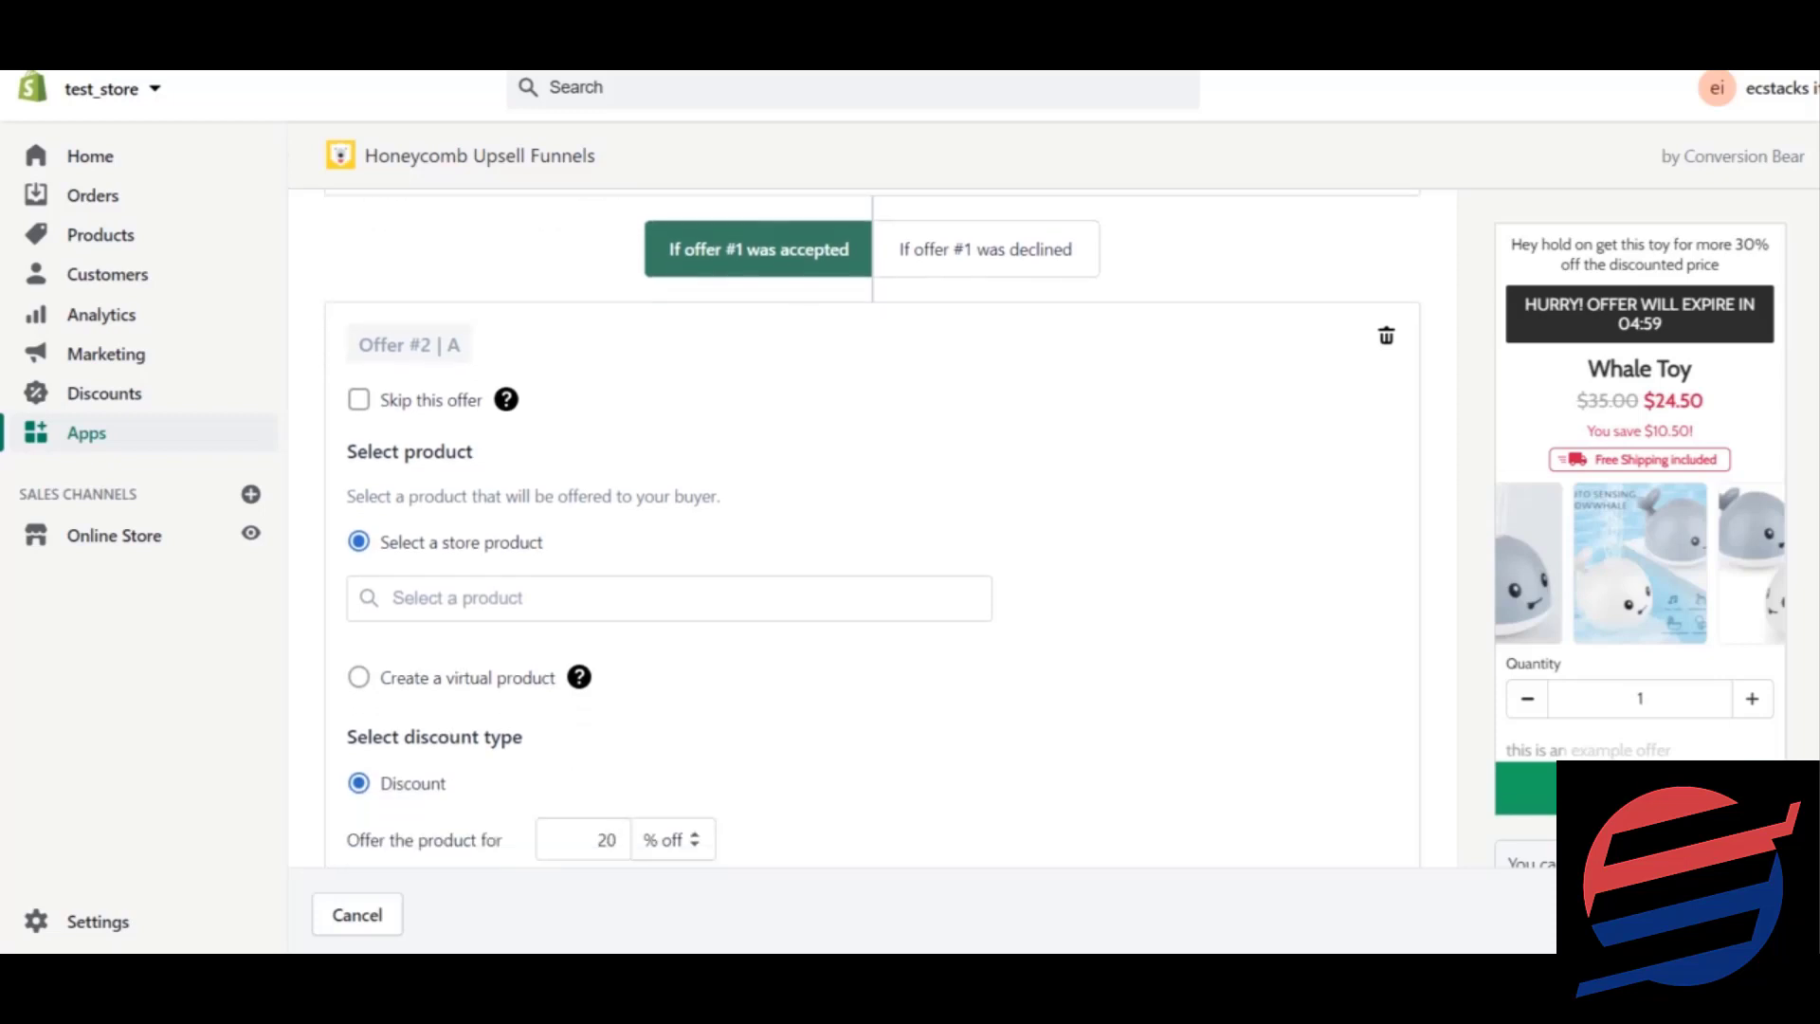
left_click(849, 583)
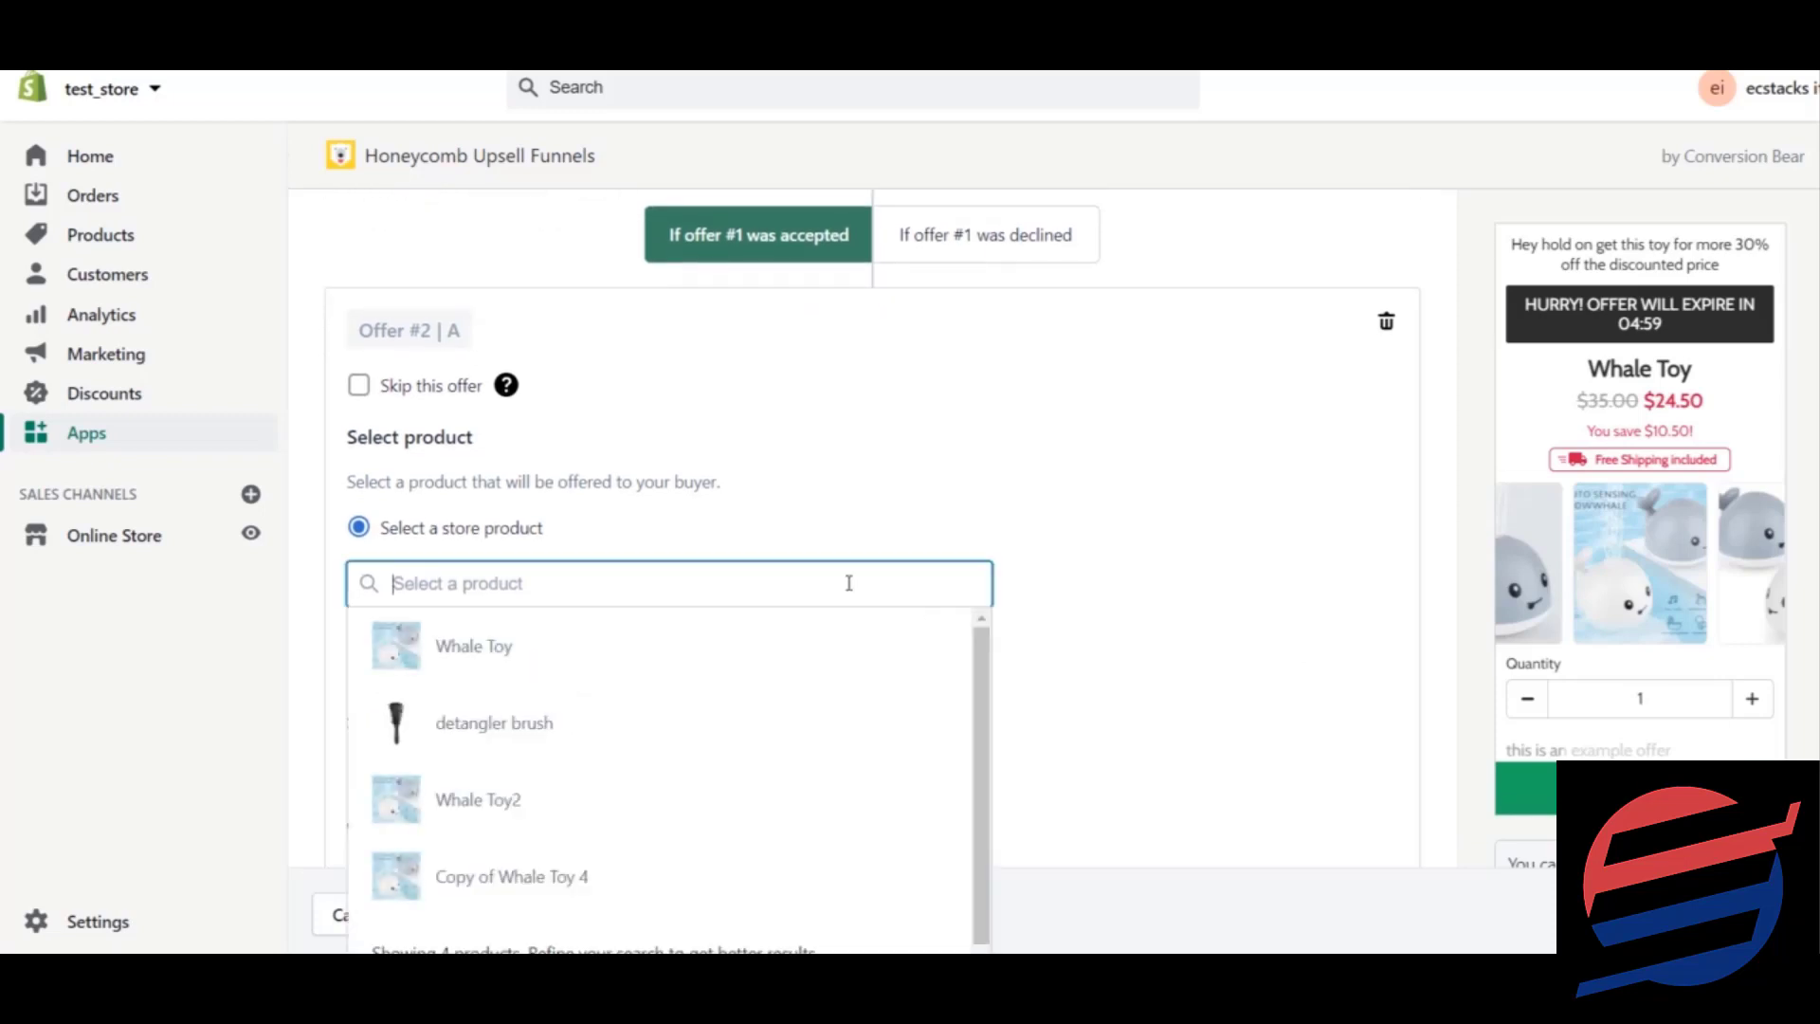
left_click(583, 886)
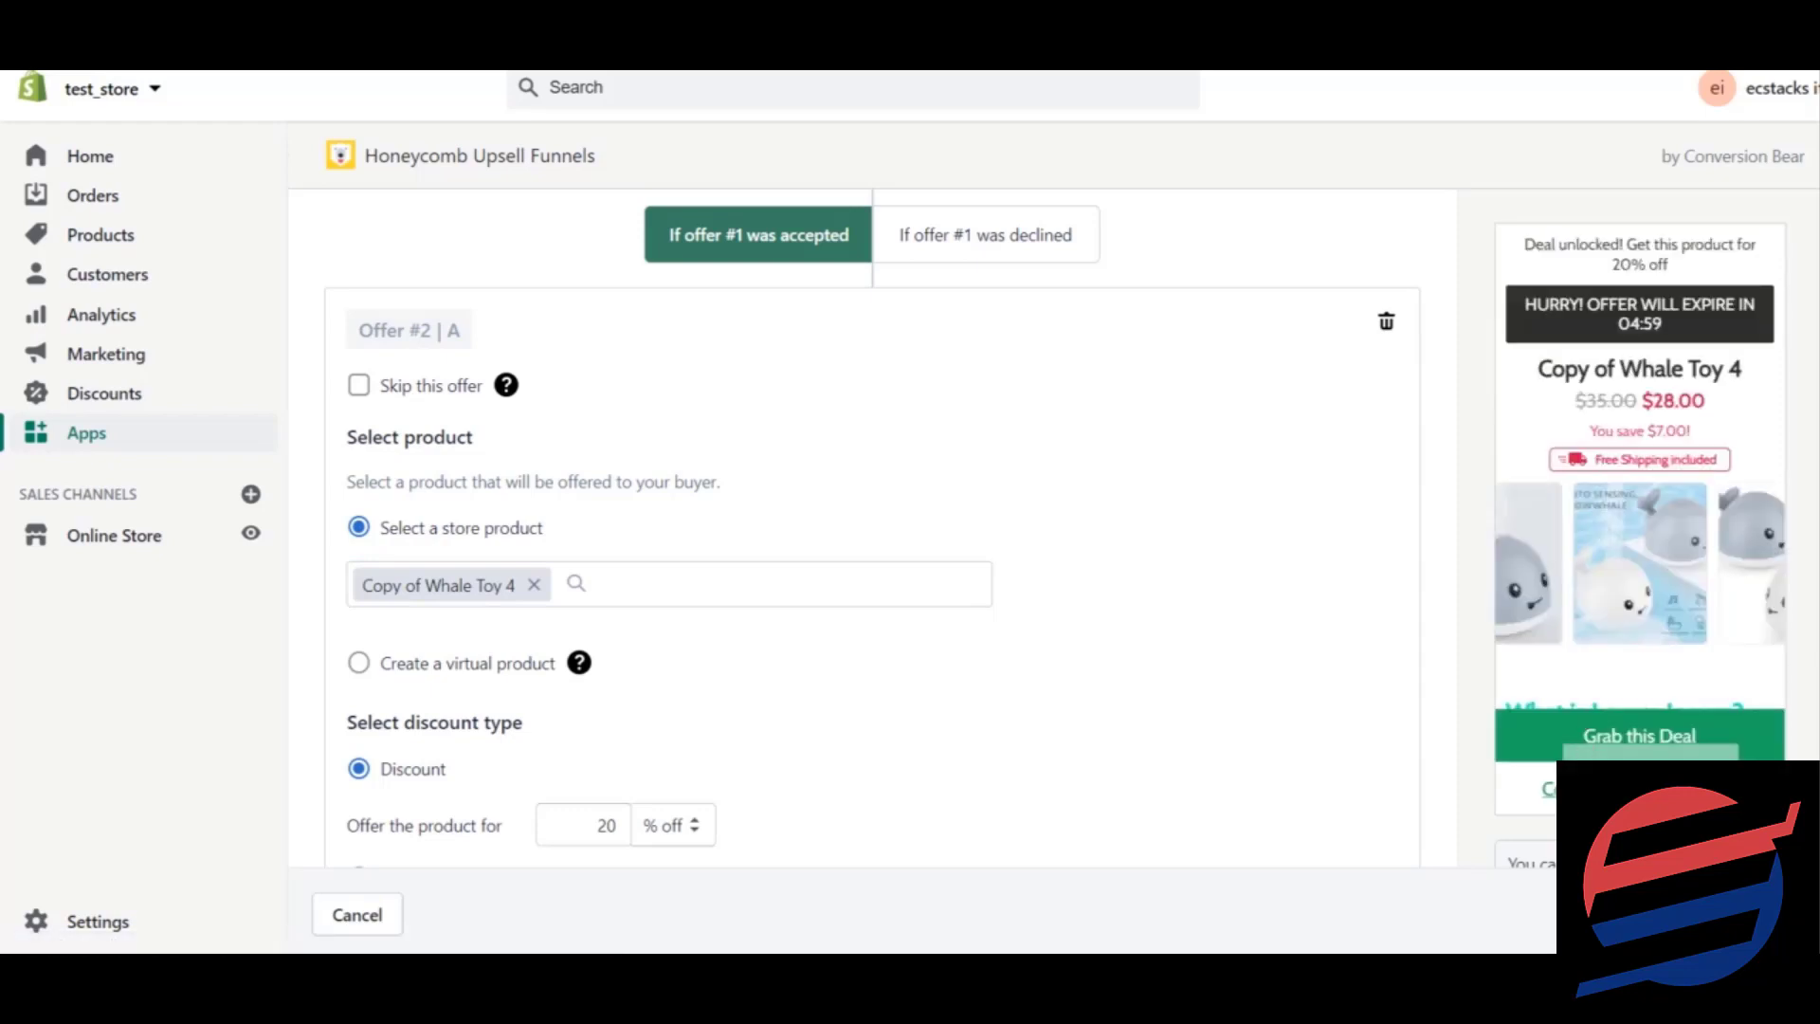
scroll(716, 851, "down", 1)
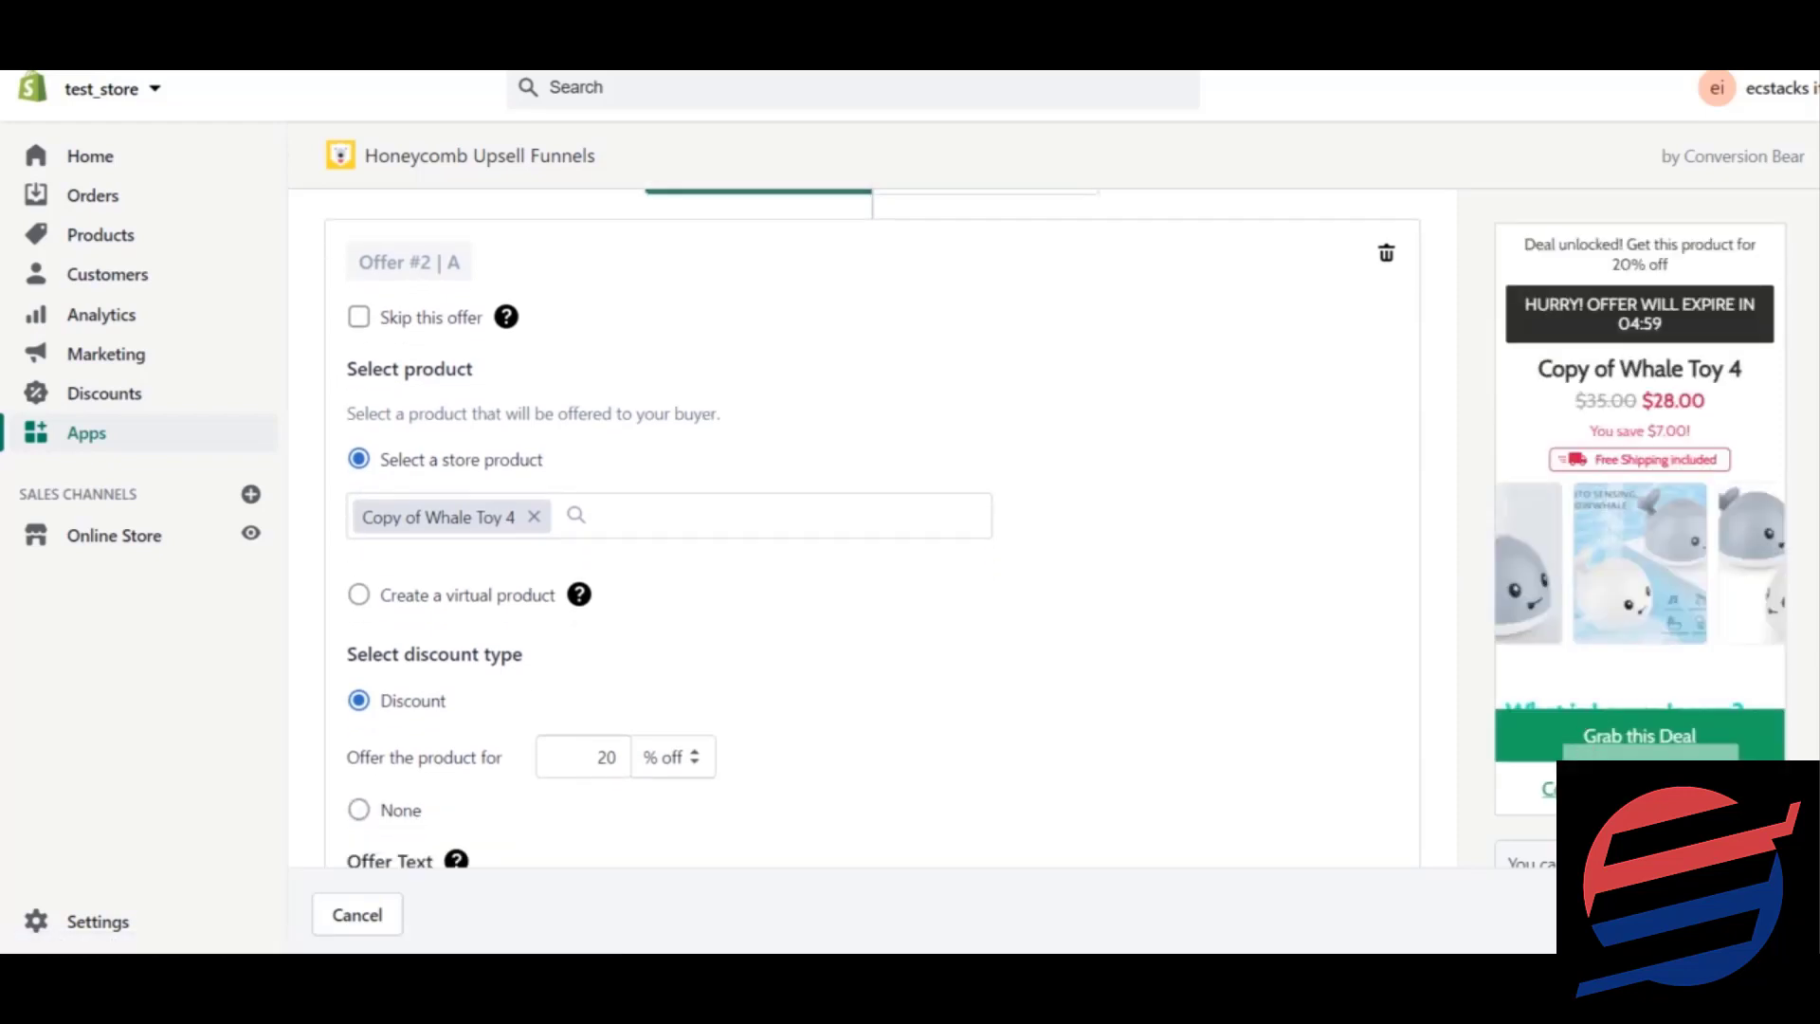
left_click(608, 735)
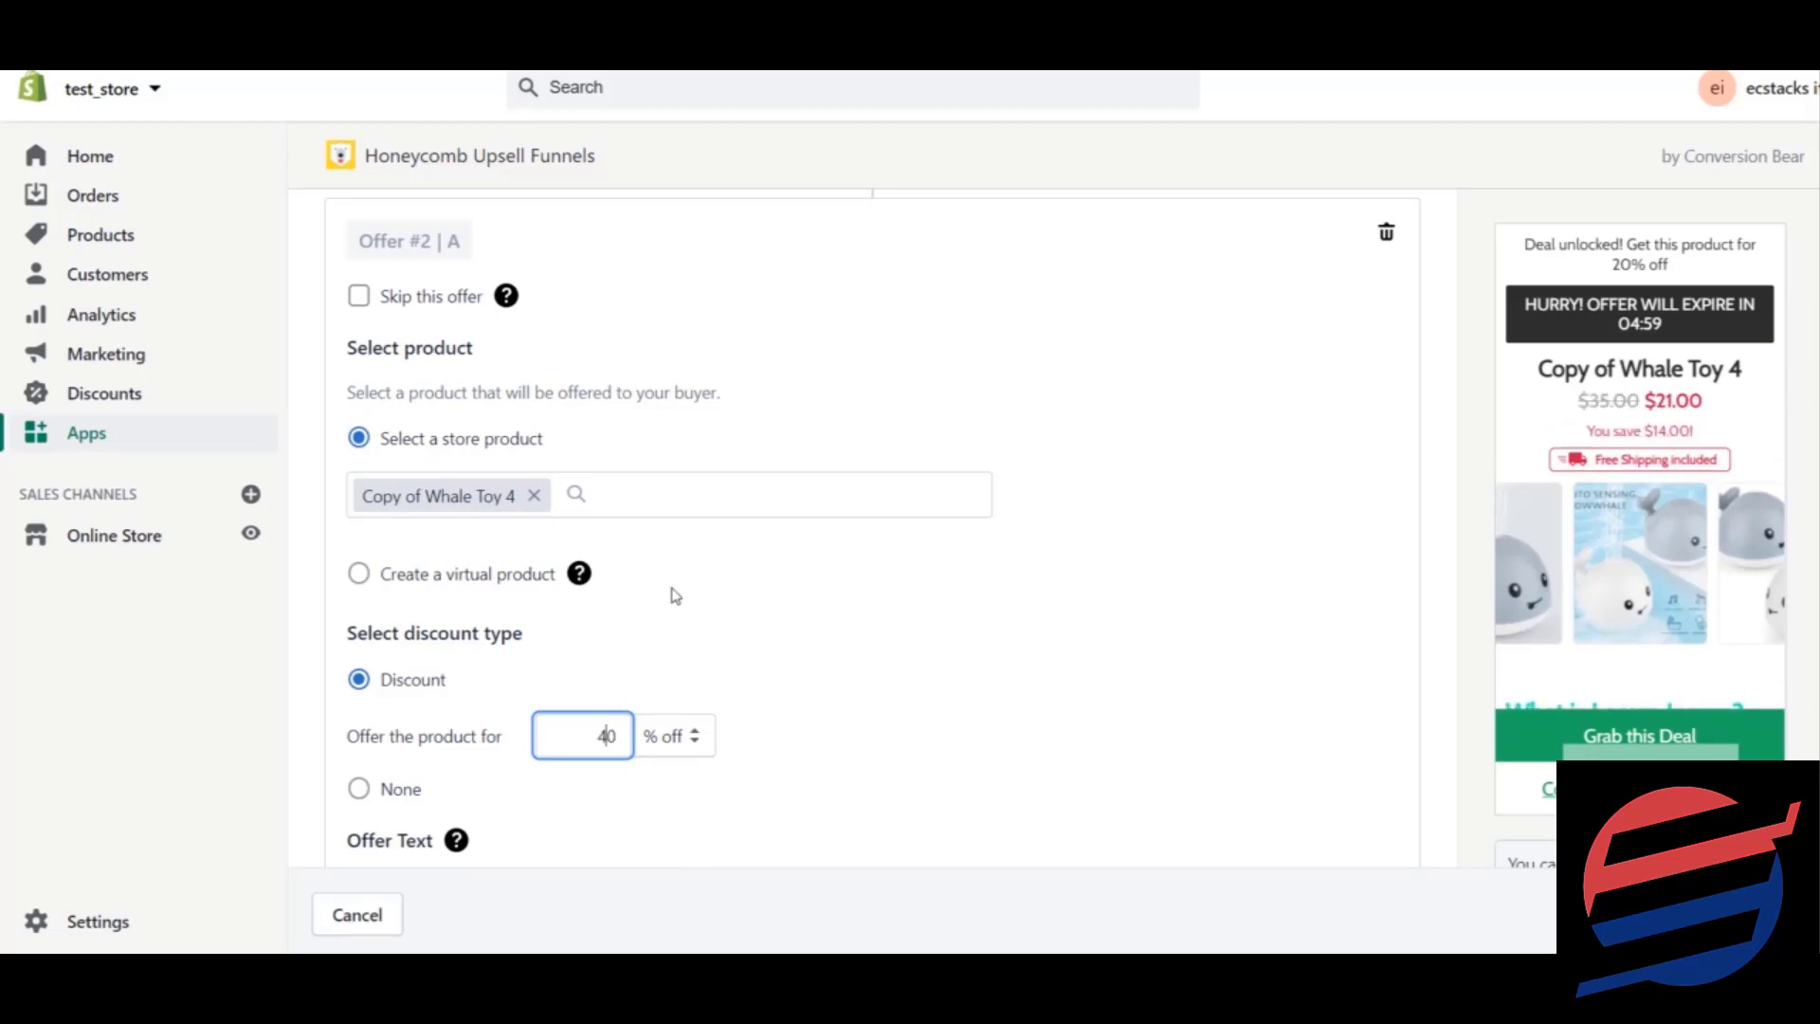
Replace the Offer #2 | A text with "We love loyal clients so get this for 40% off".
scroll(605, 735, "down", 2)
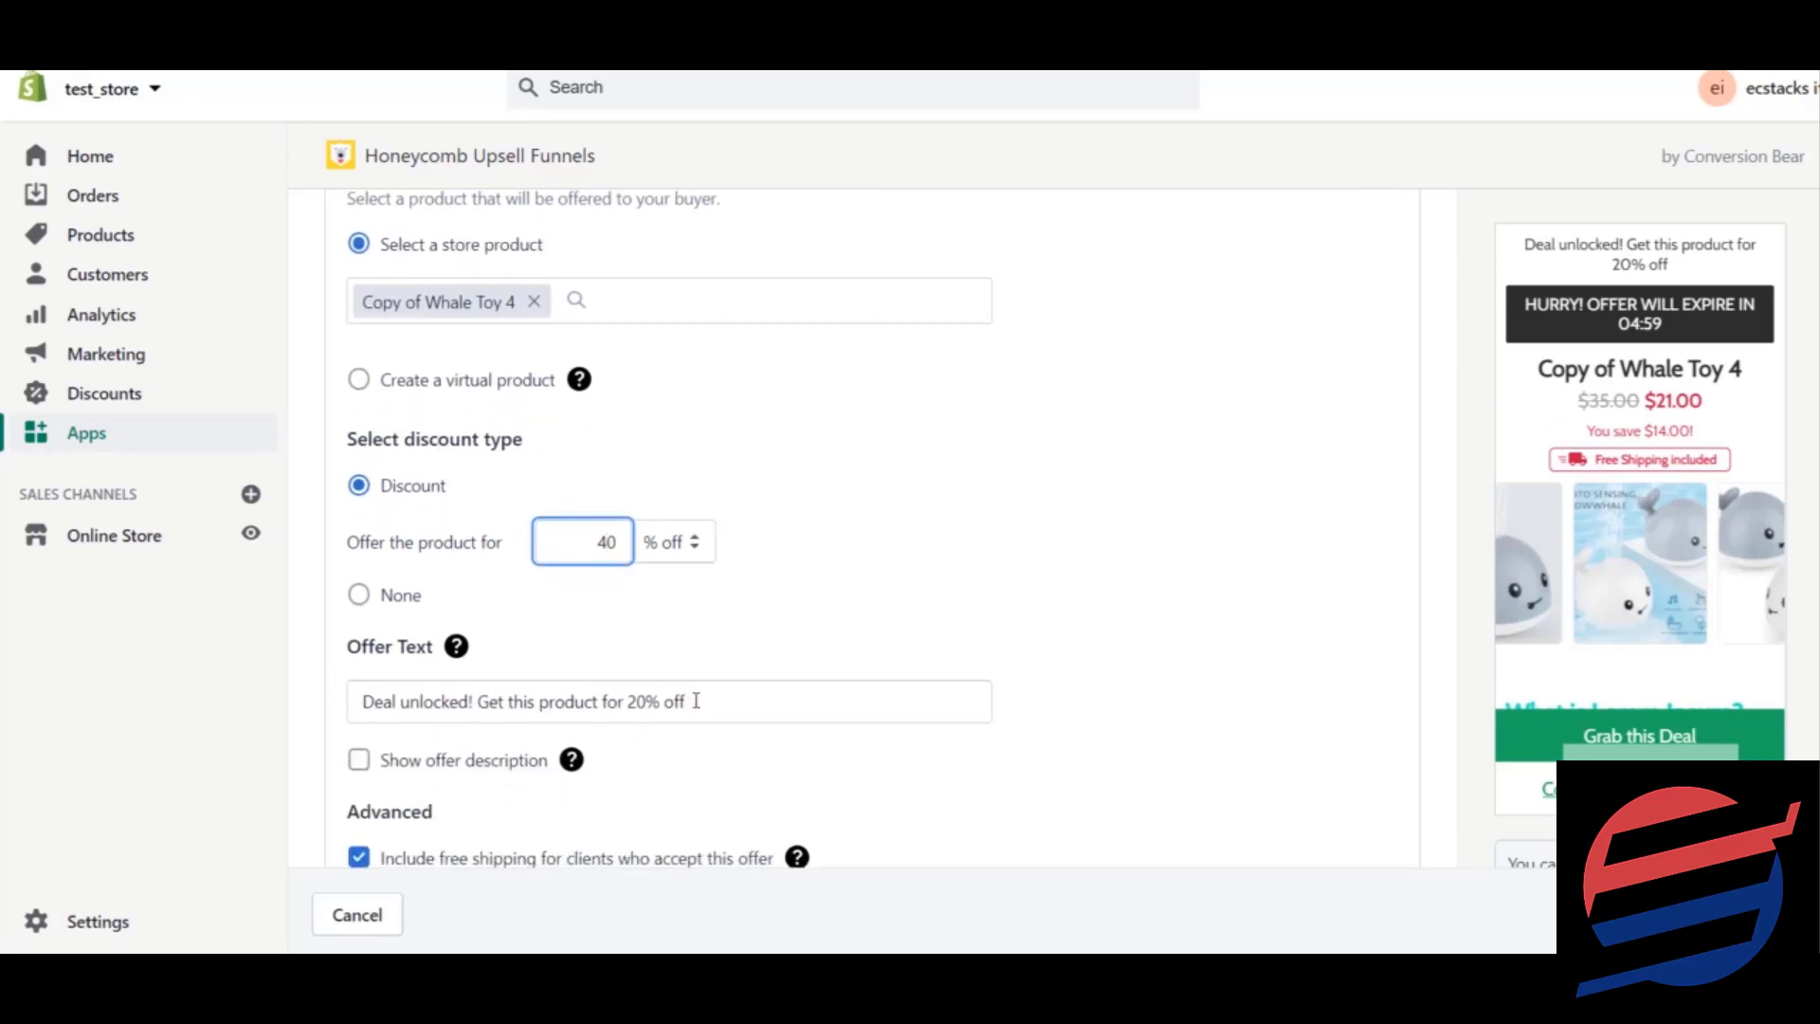
key("Tab")
key("Tab")
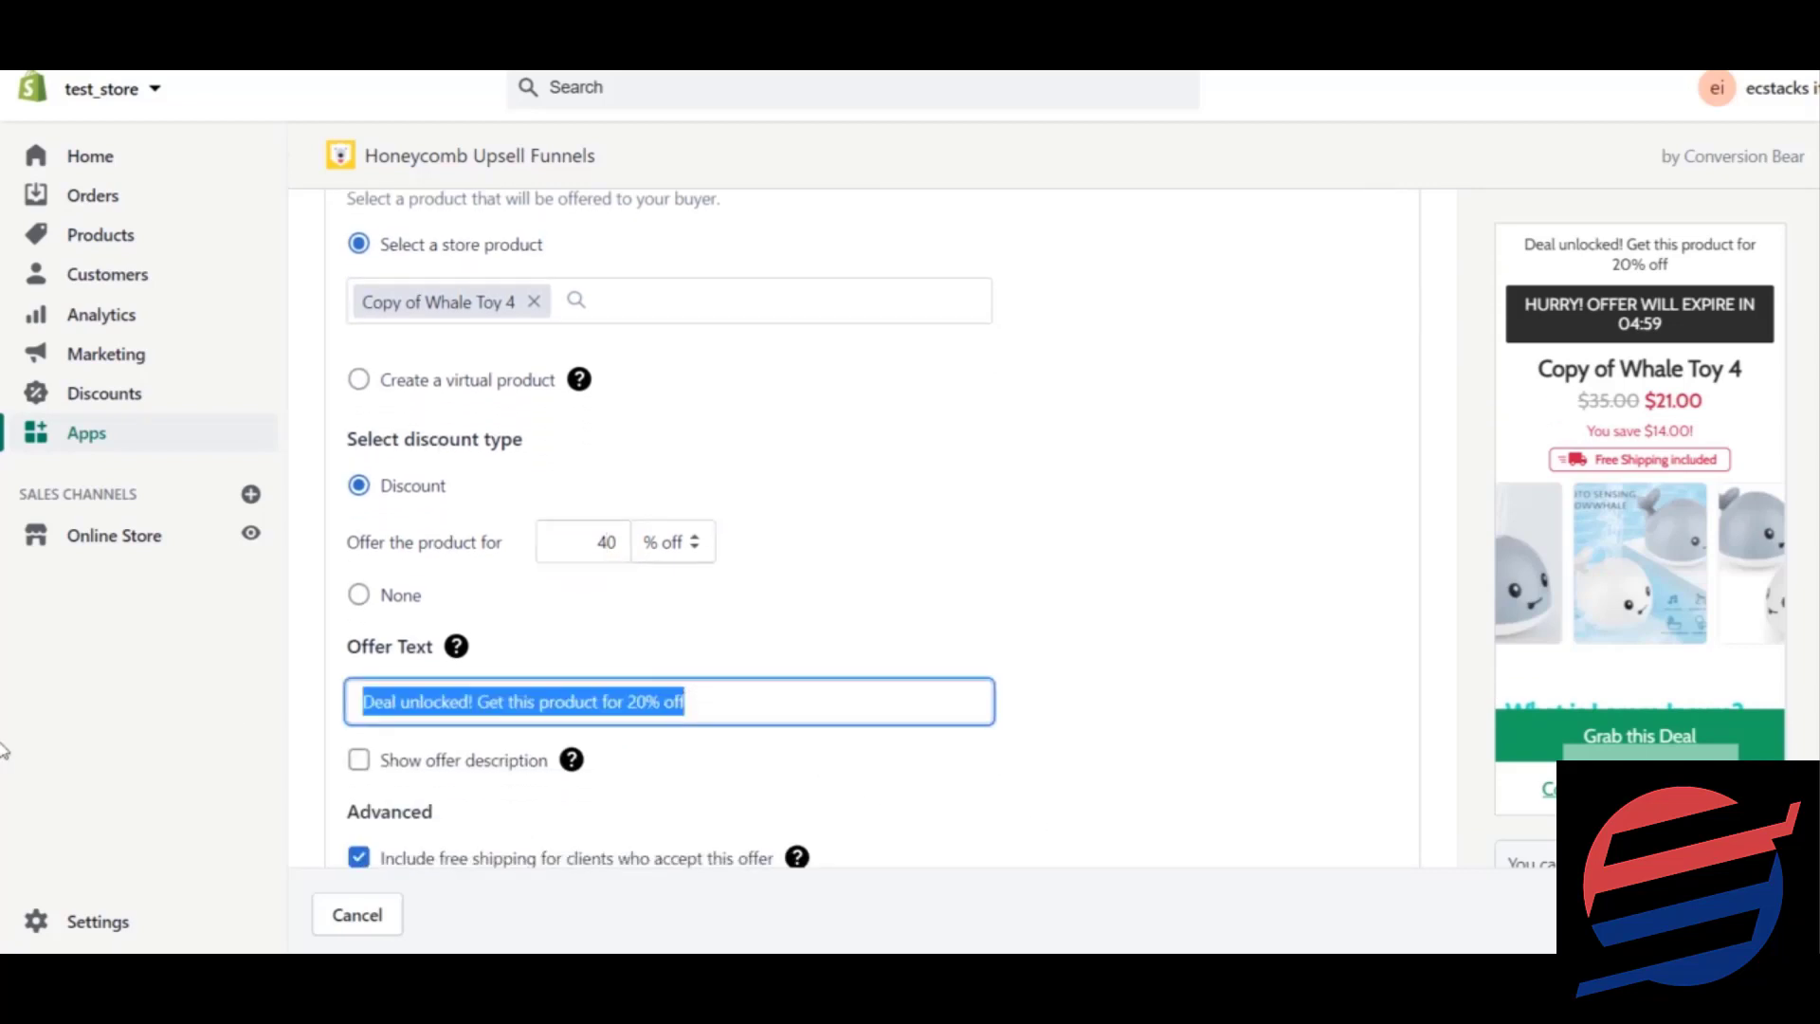
type("We love loyal")
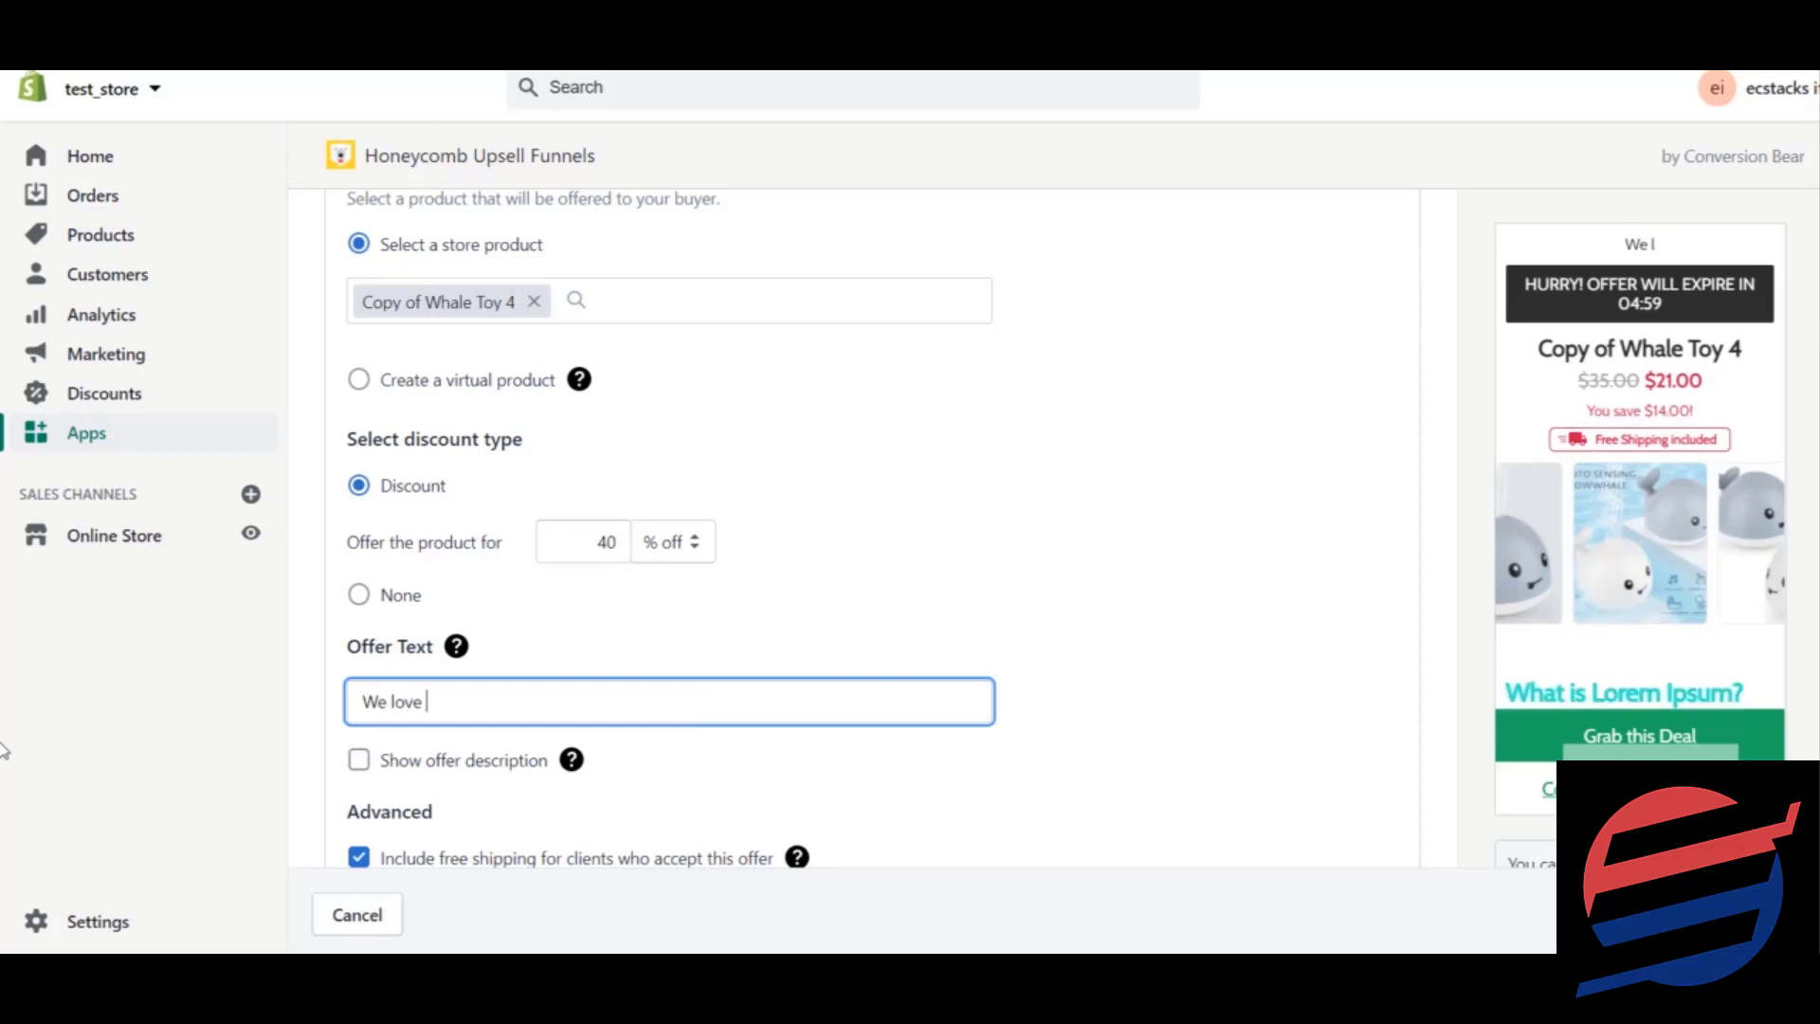
type("lie")
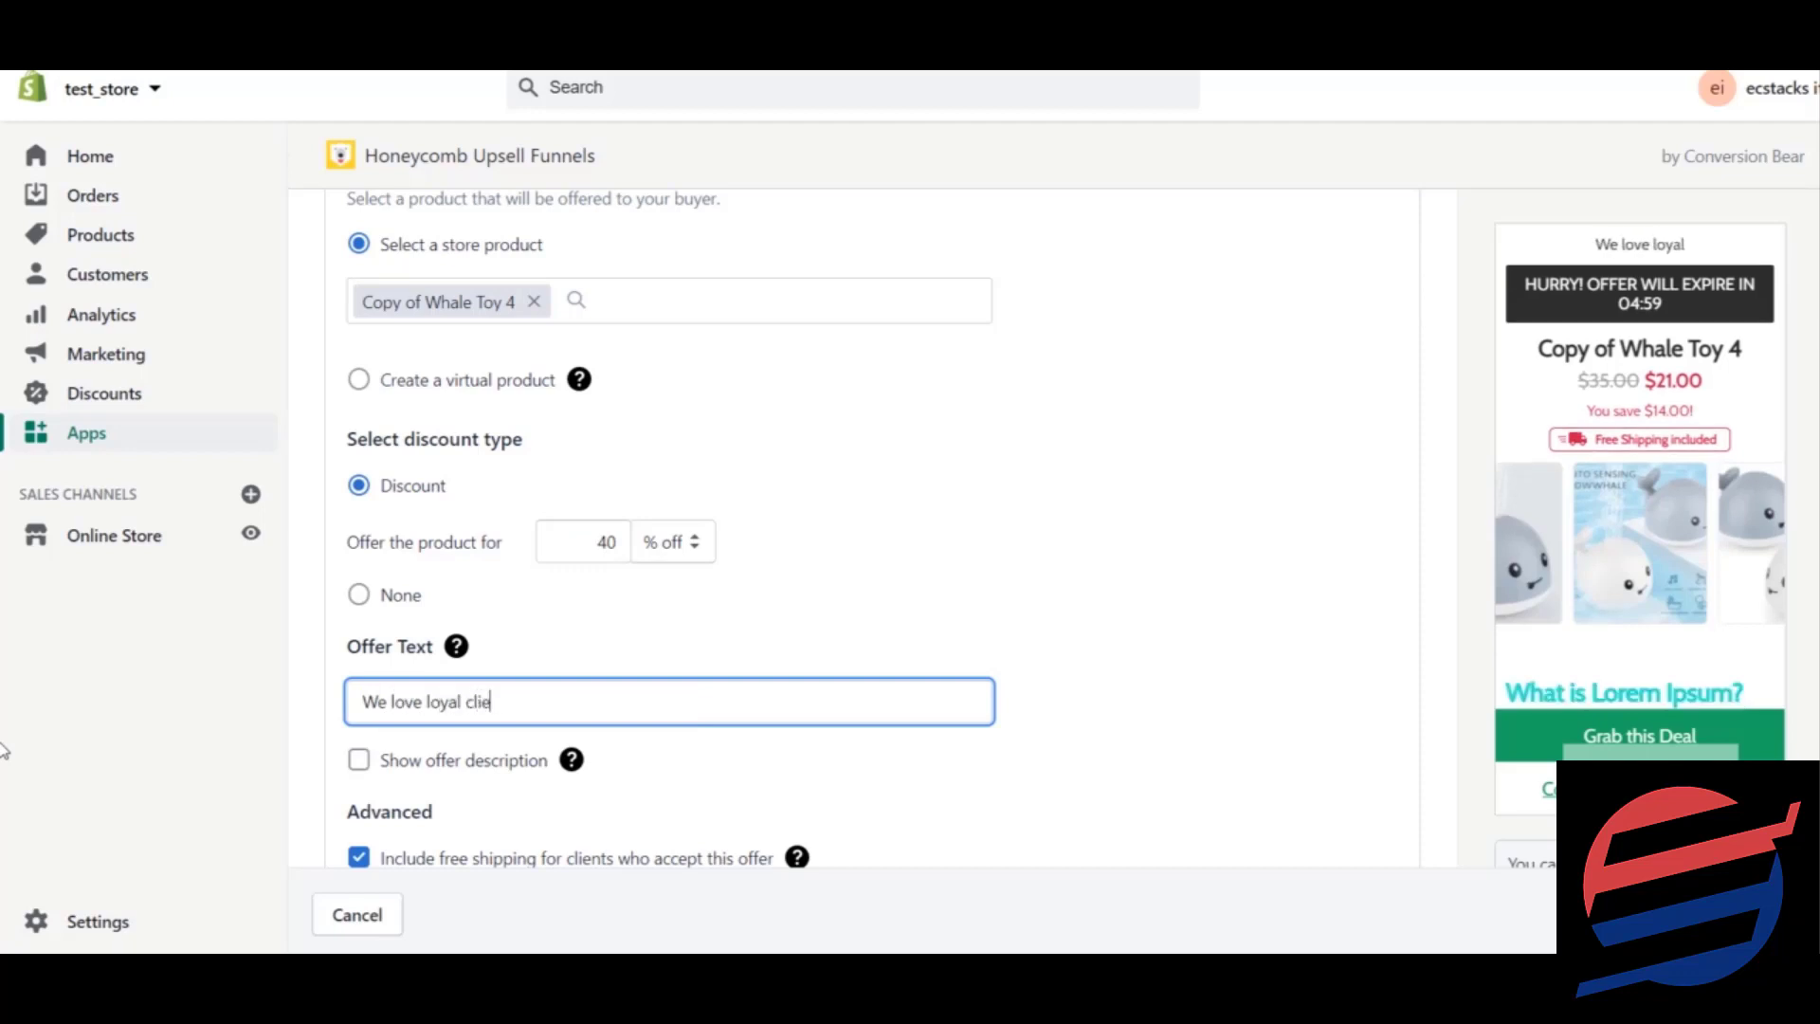
type("nts so get t")
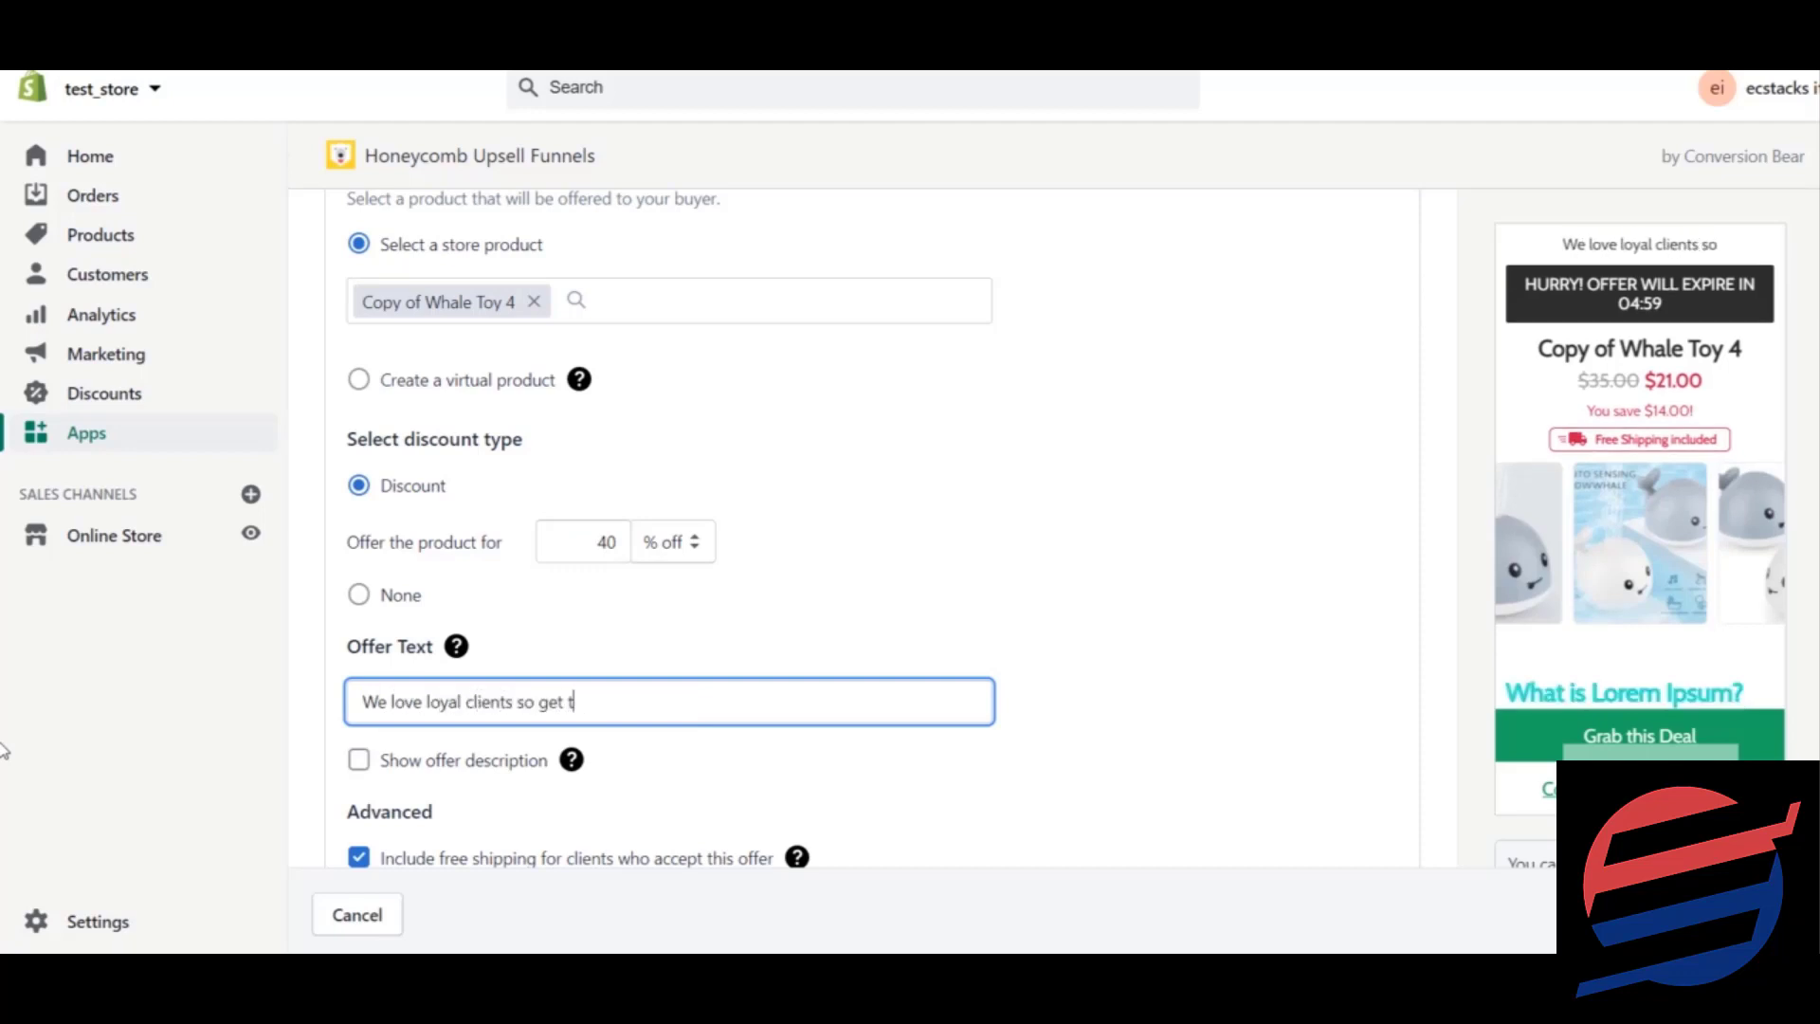
type("his for 40% off")
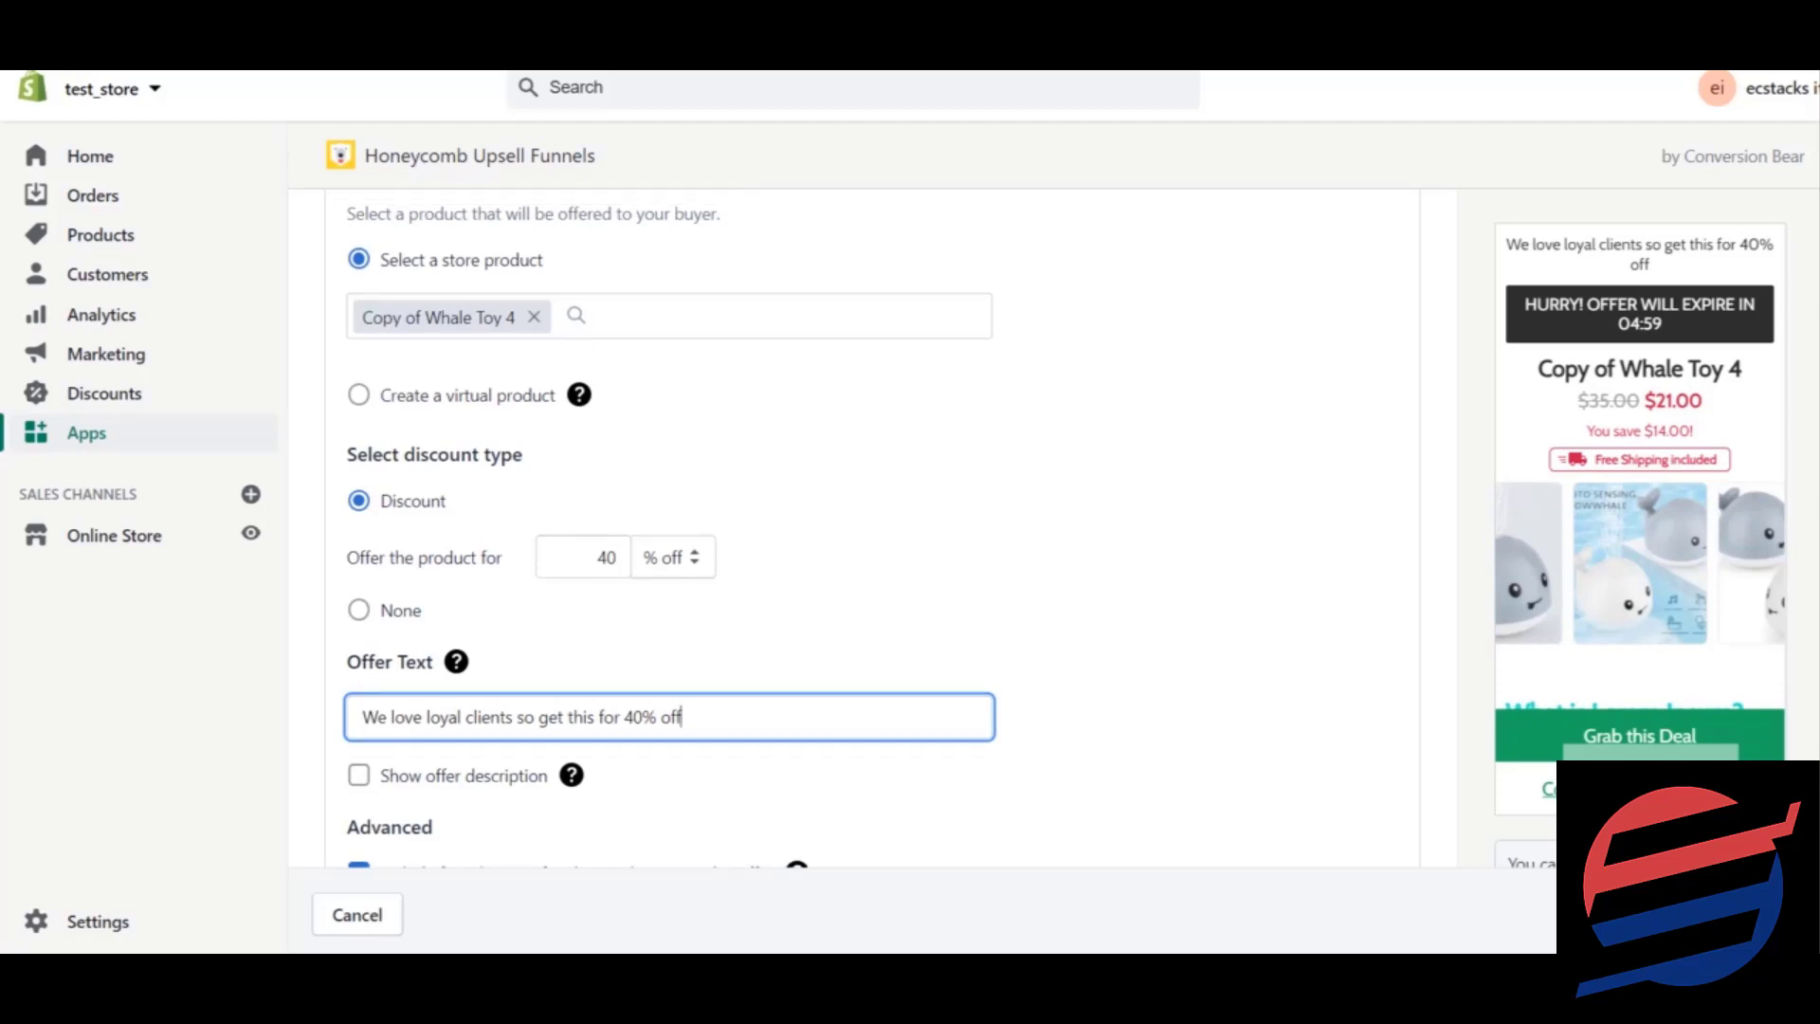
scroll(873, 531, "up", 3)
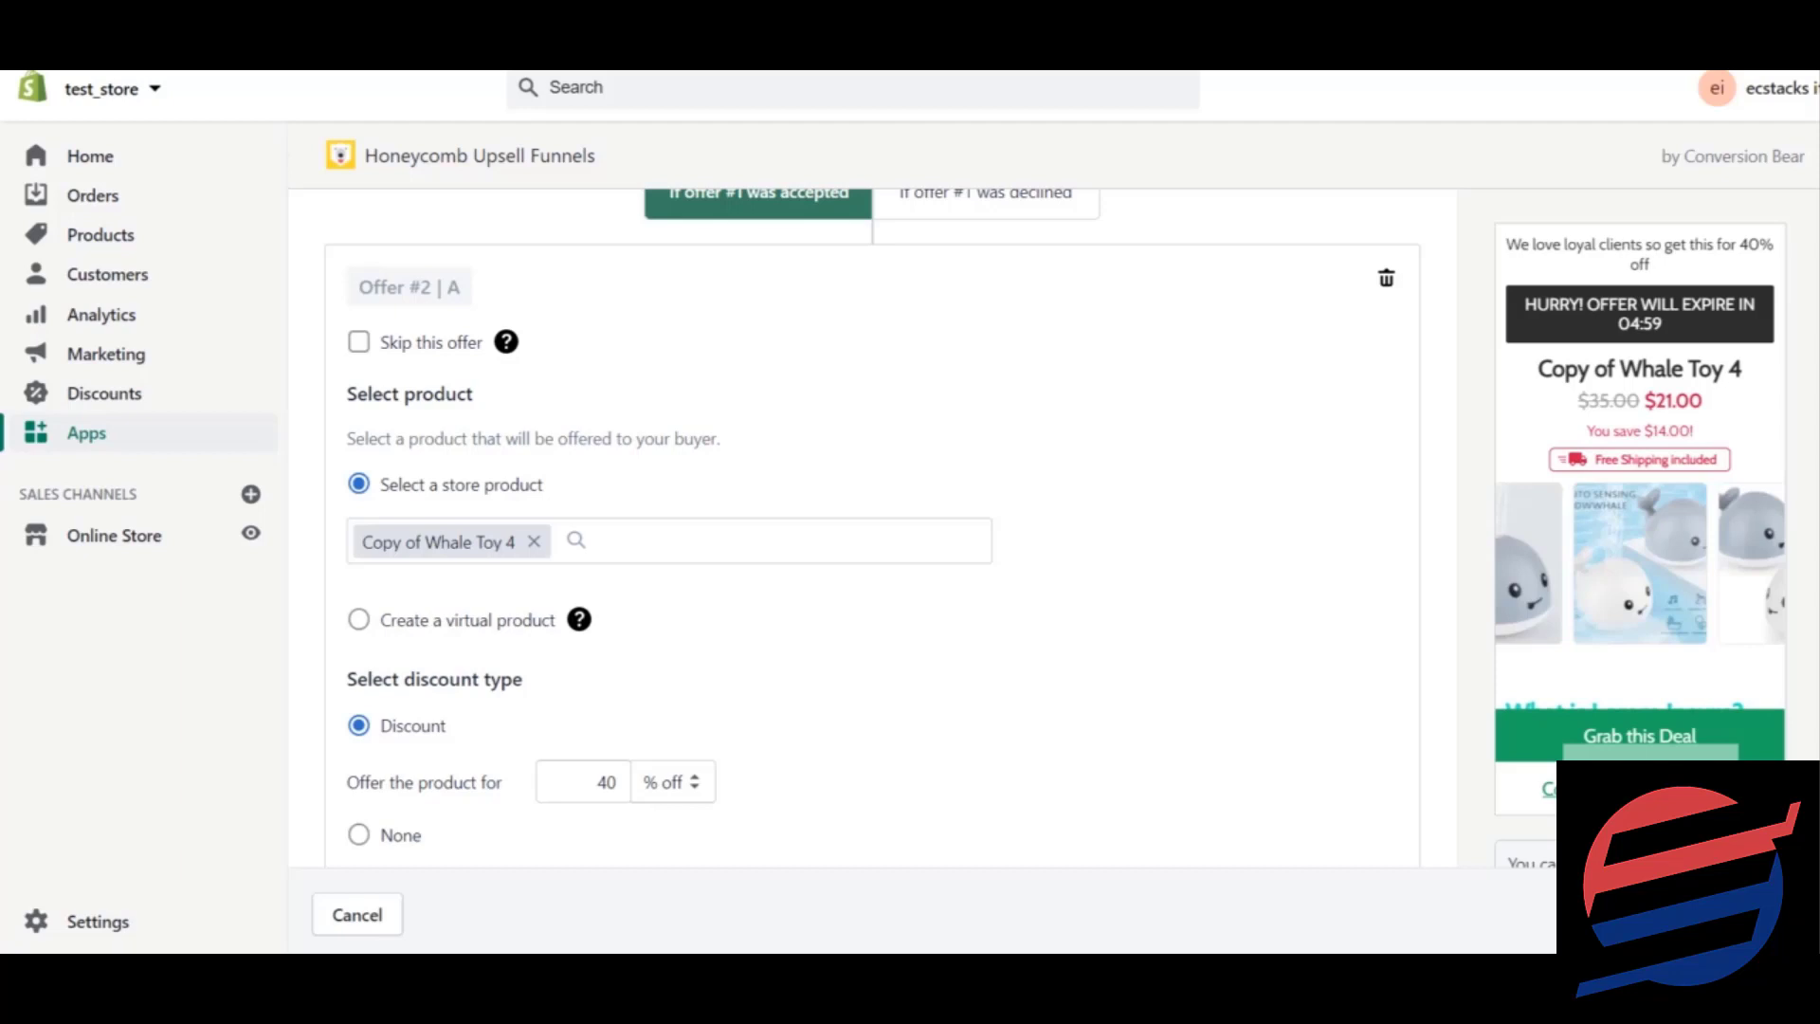
scroll(872, 521, "down", 3)
left_click(682, 802)
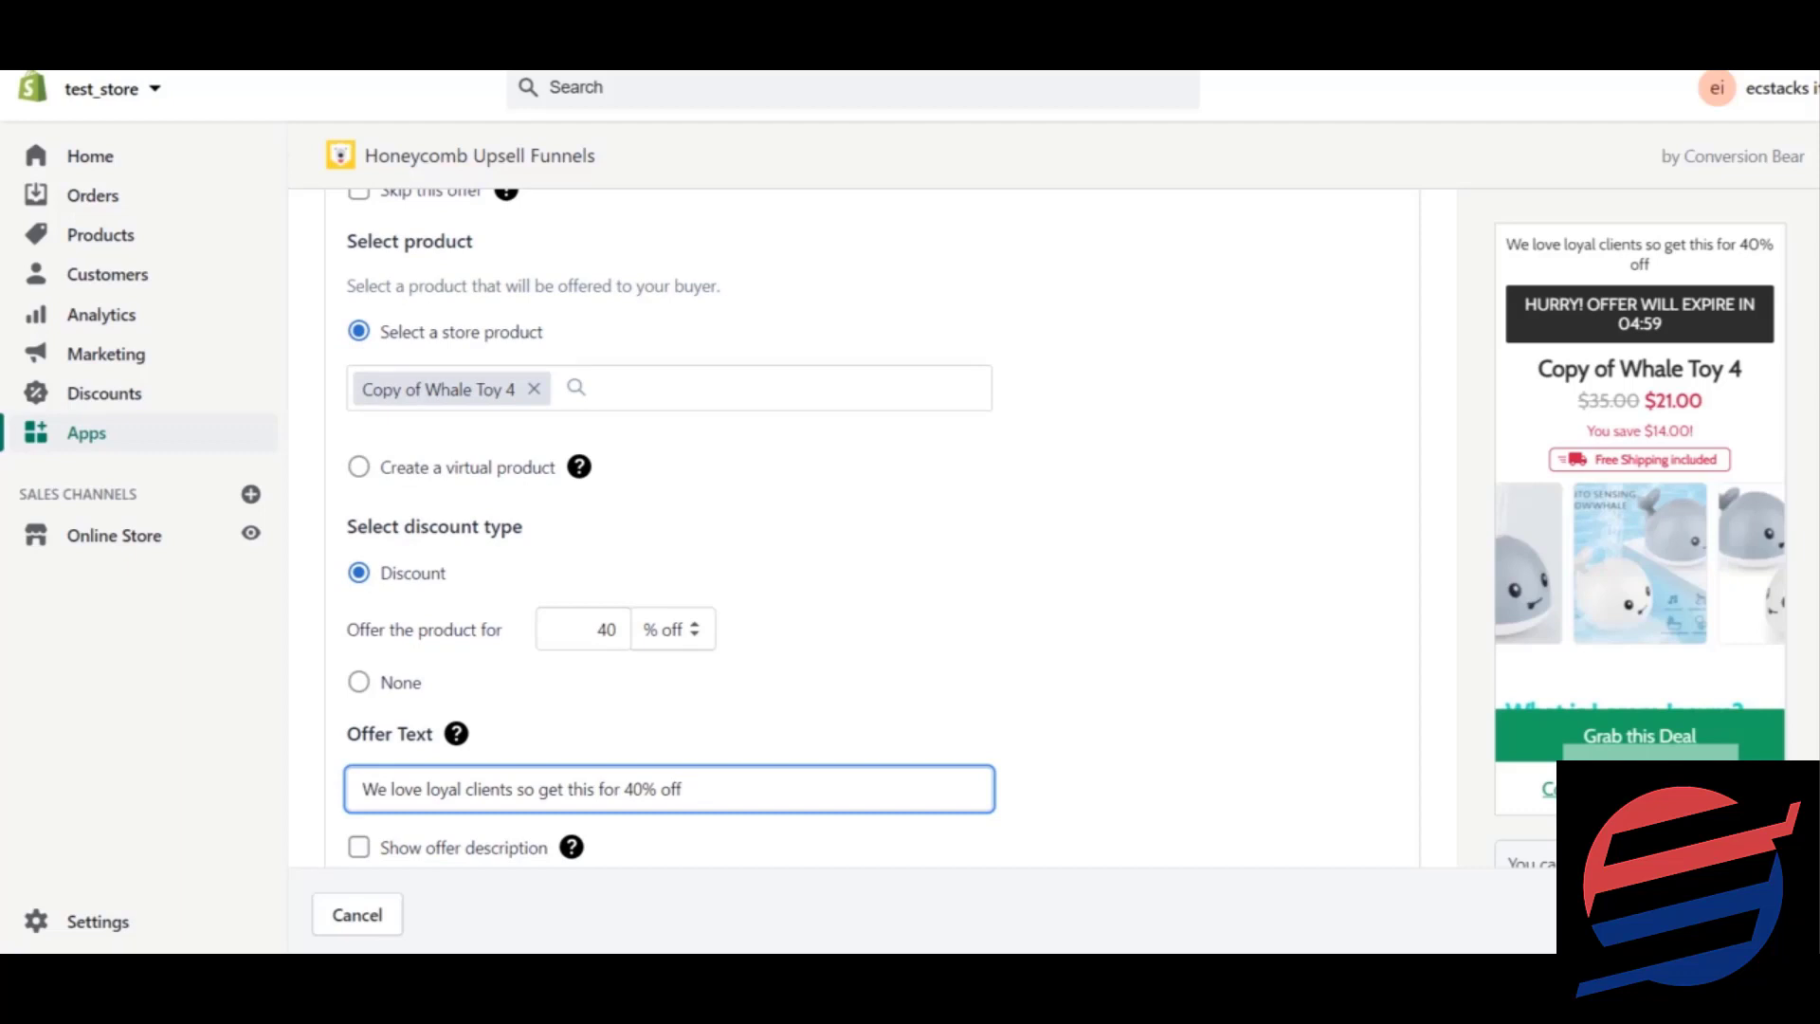
Review the Offer #2 | A discount, offer text and advanced options against the Offer #1 settings.
scroll(548, 459, "down", 2)
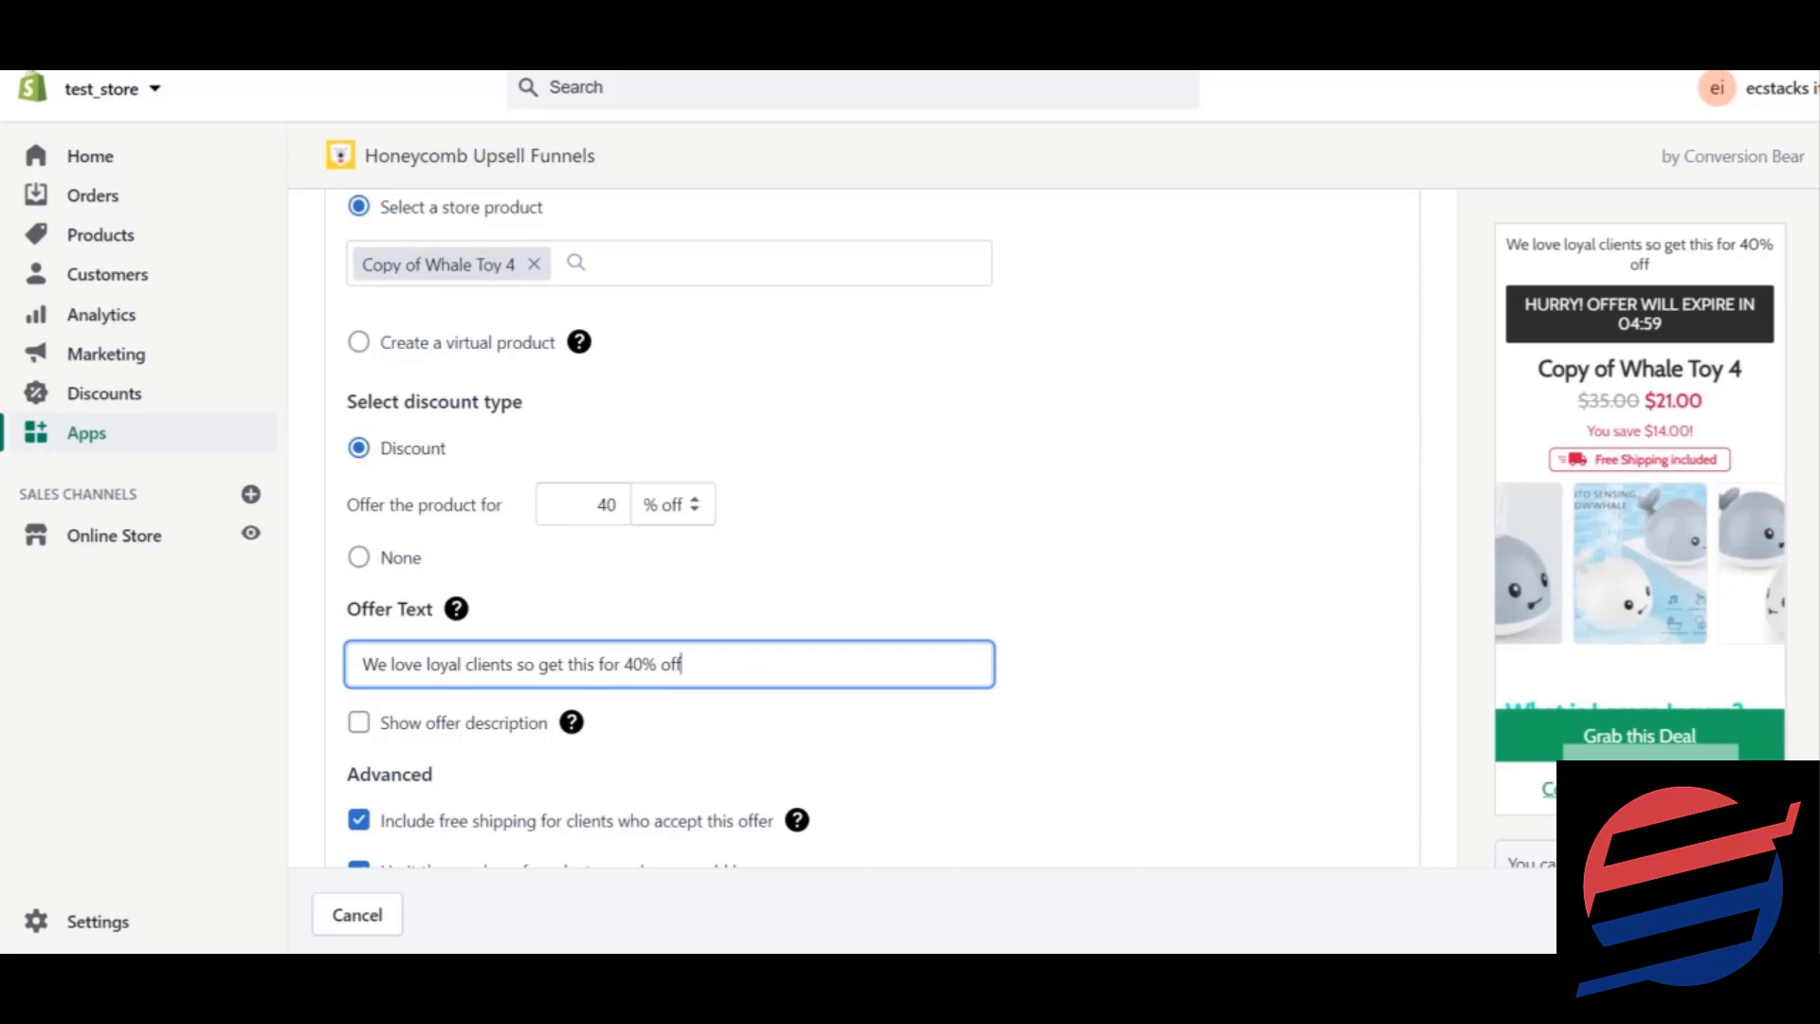
scroll(669, 531, "down", 1)
scroll(573, 694, "down", 3)
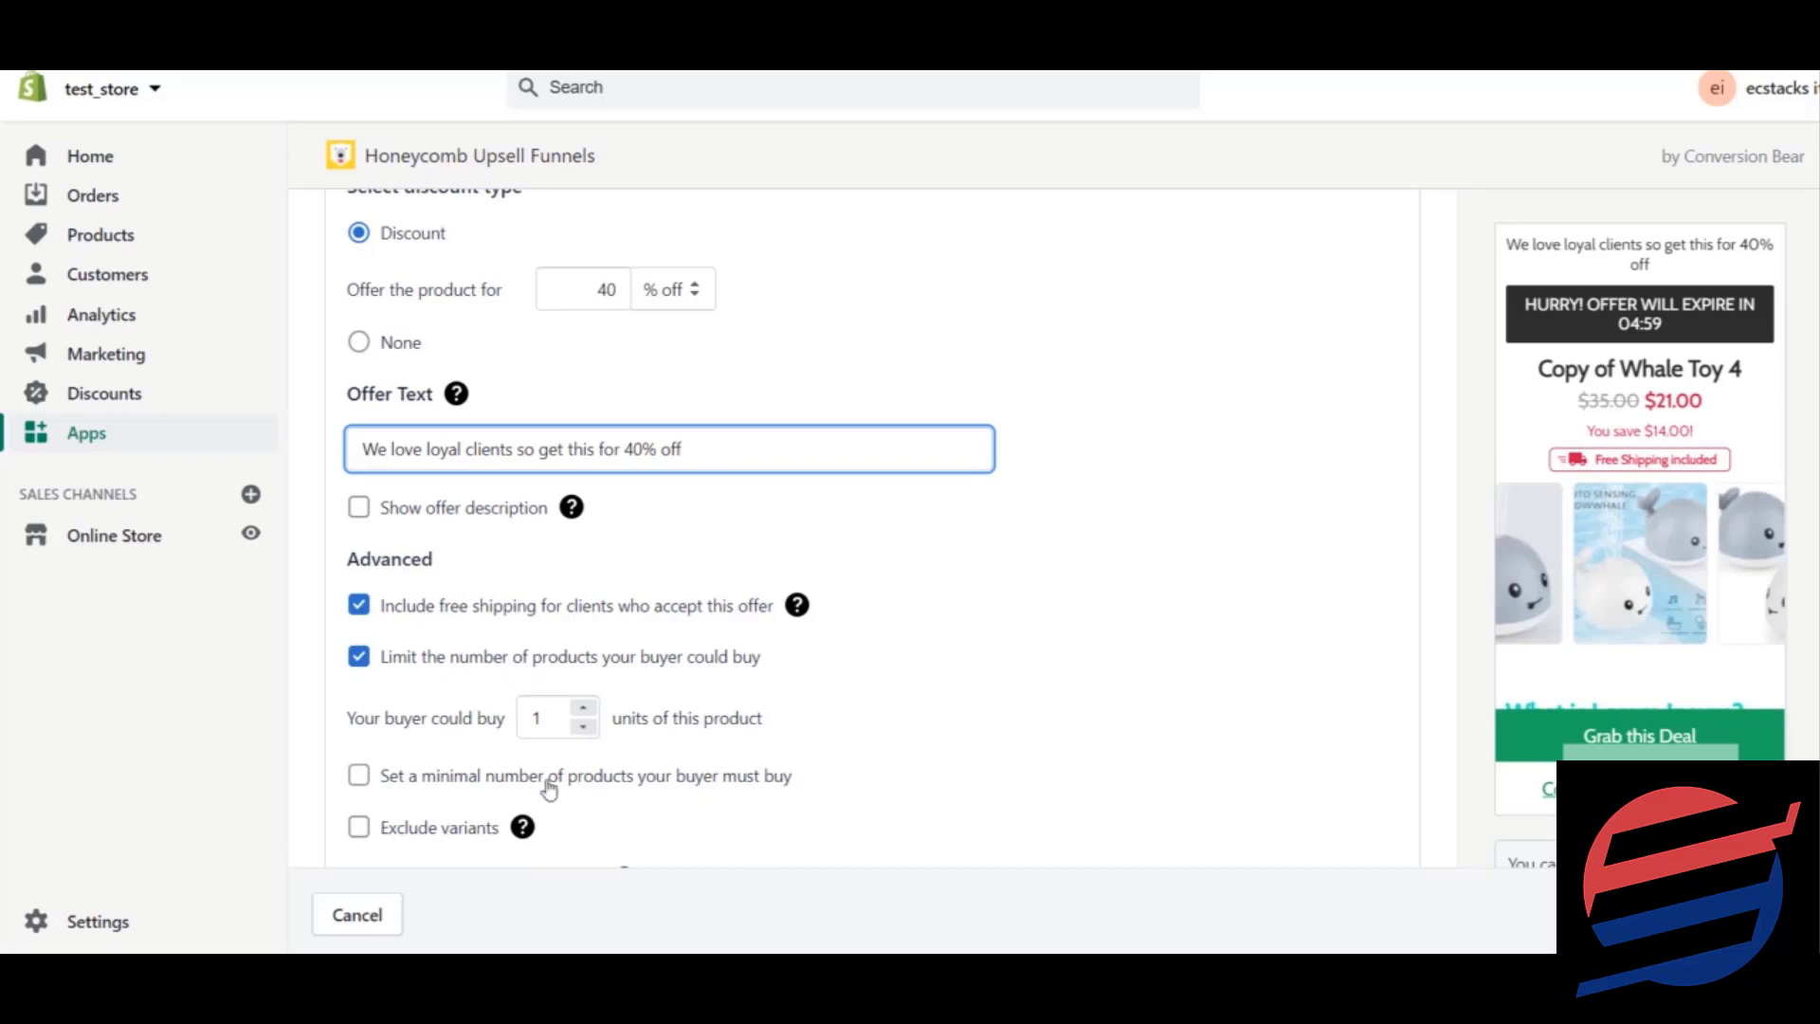
scroll(670, 529, "down", 2)
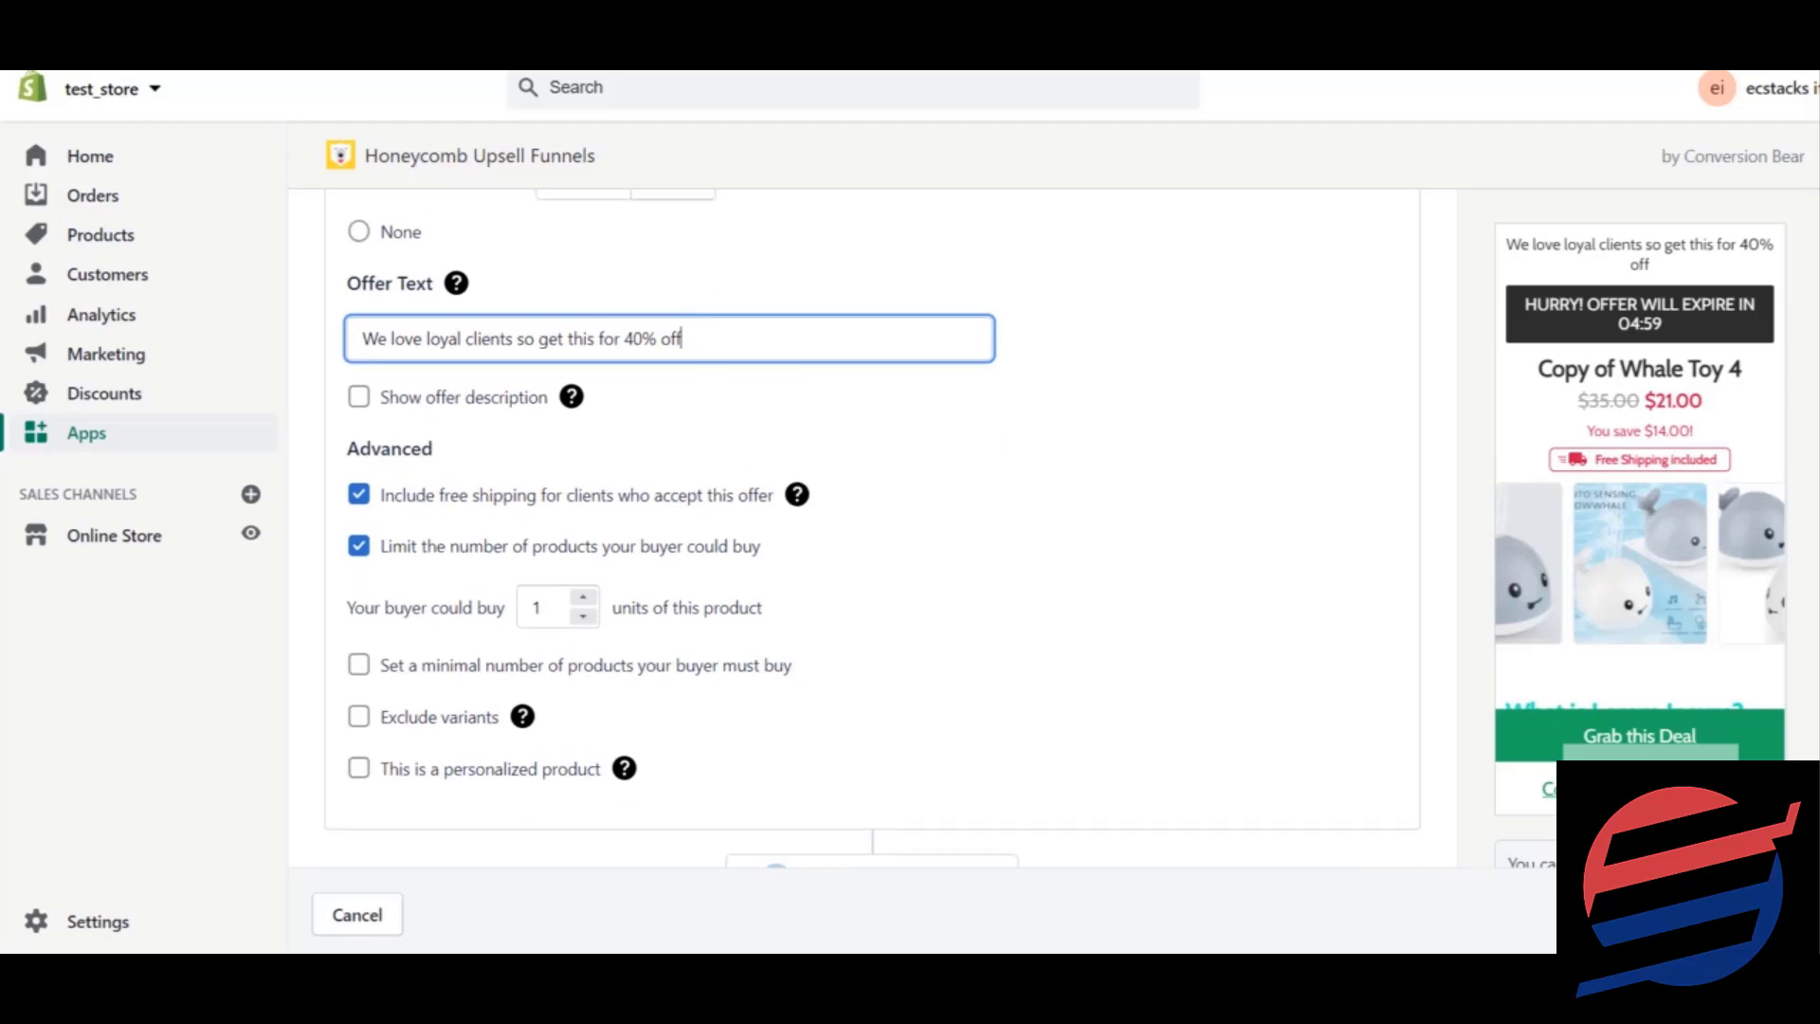
scroll(872, 527, "down", 2)
scroll(872, 528, "up", 4)
scroll(873, 527, "up", 4)
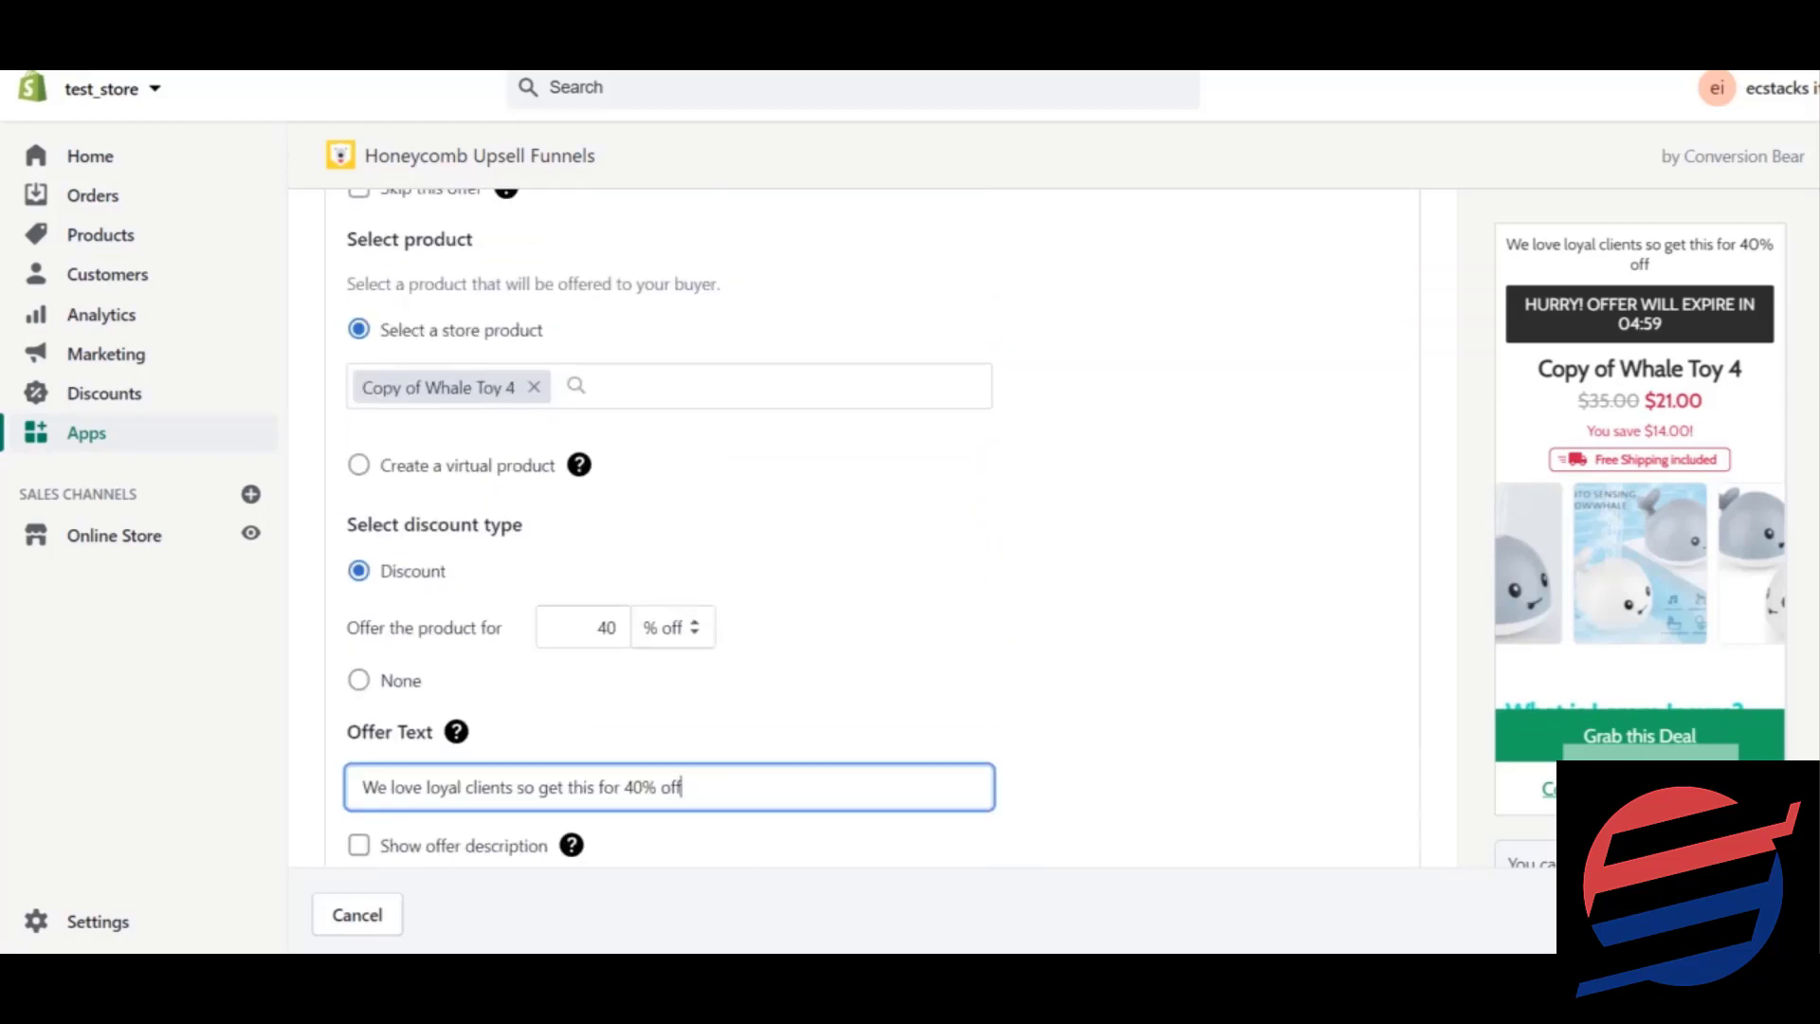
scroll(872, 527, "up", 6)
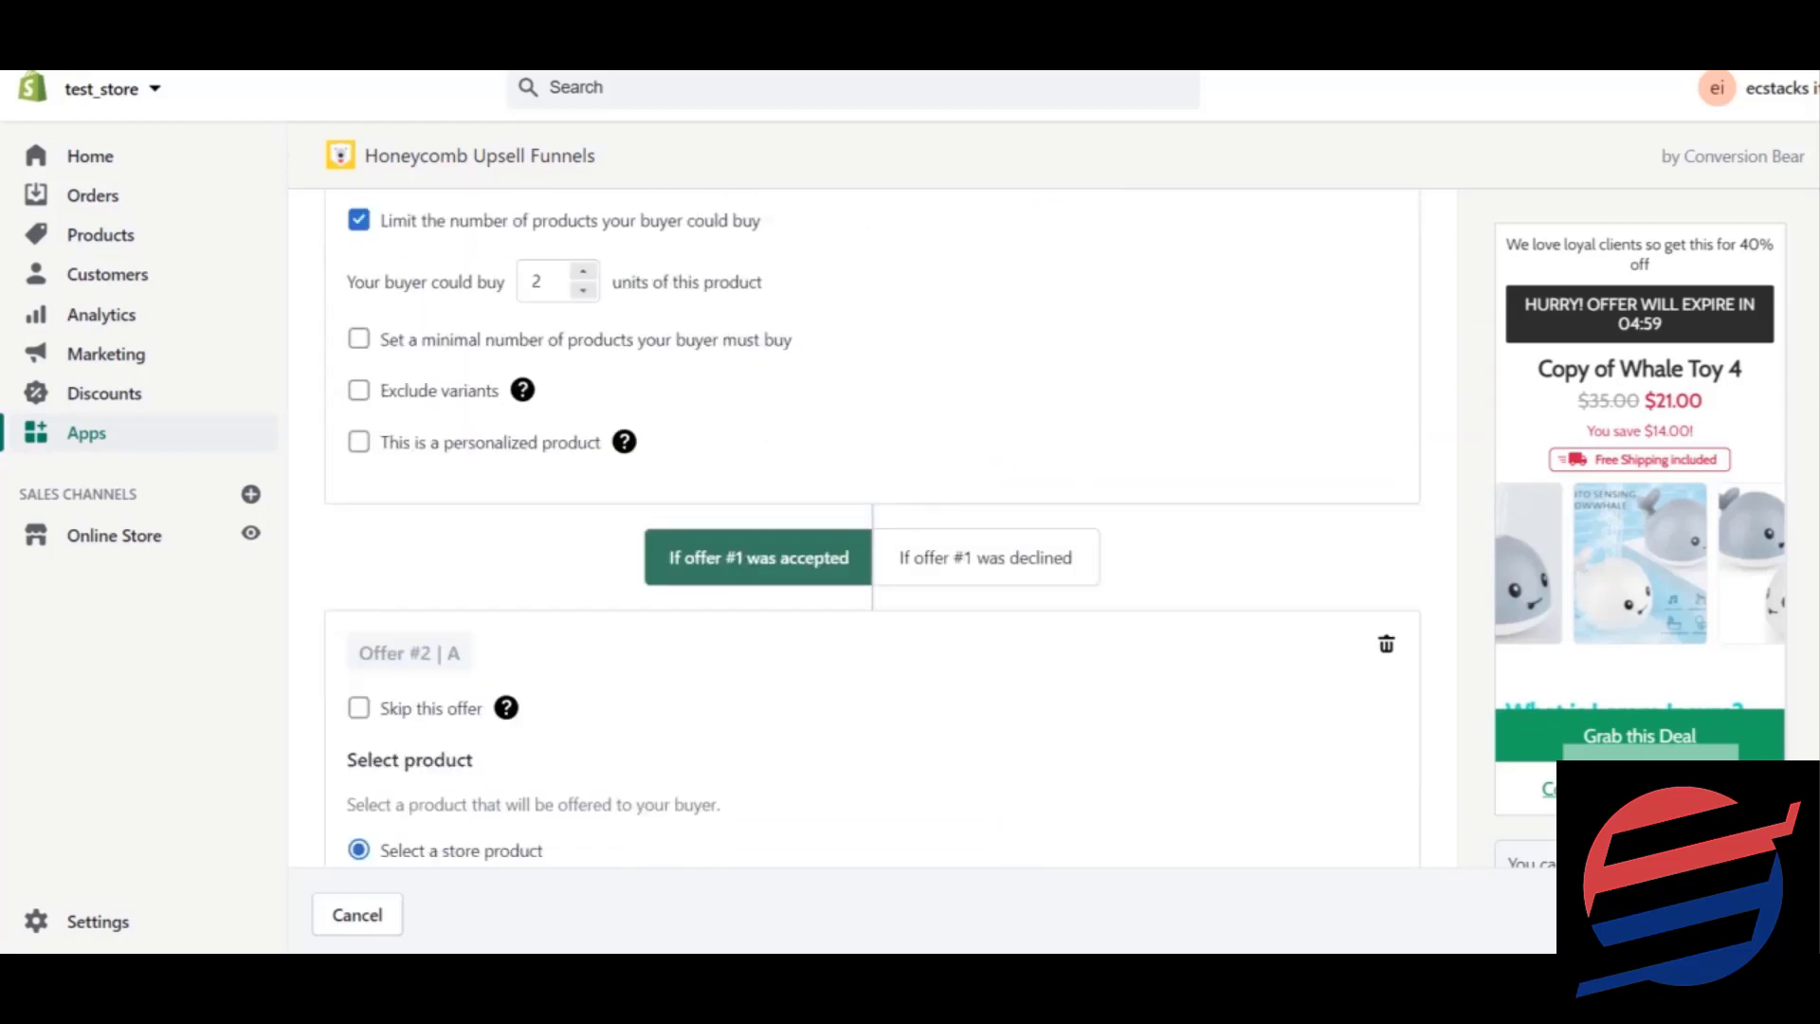
scroll(872, 527, "down", 1)
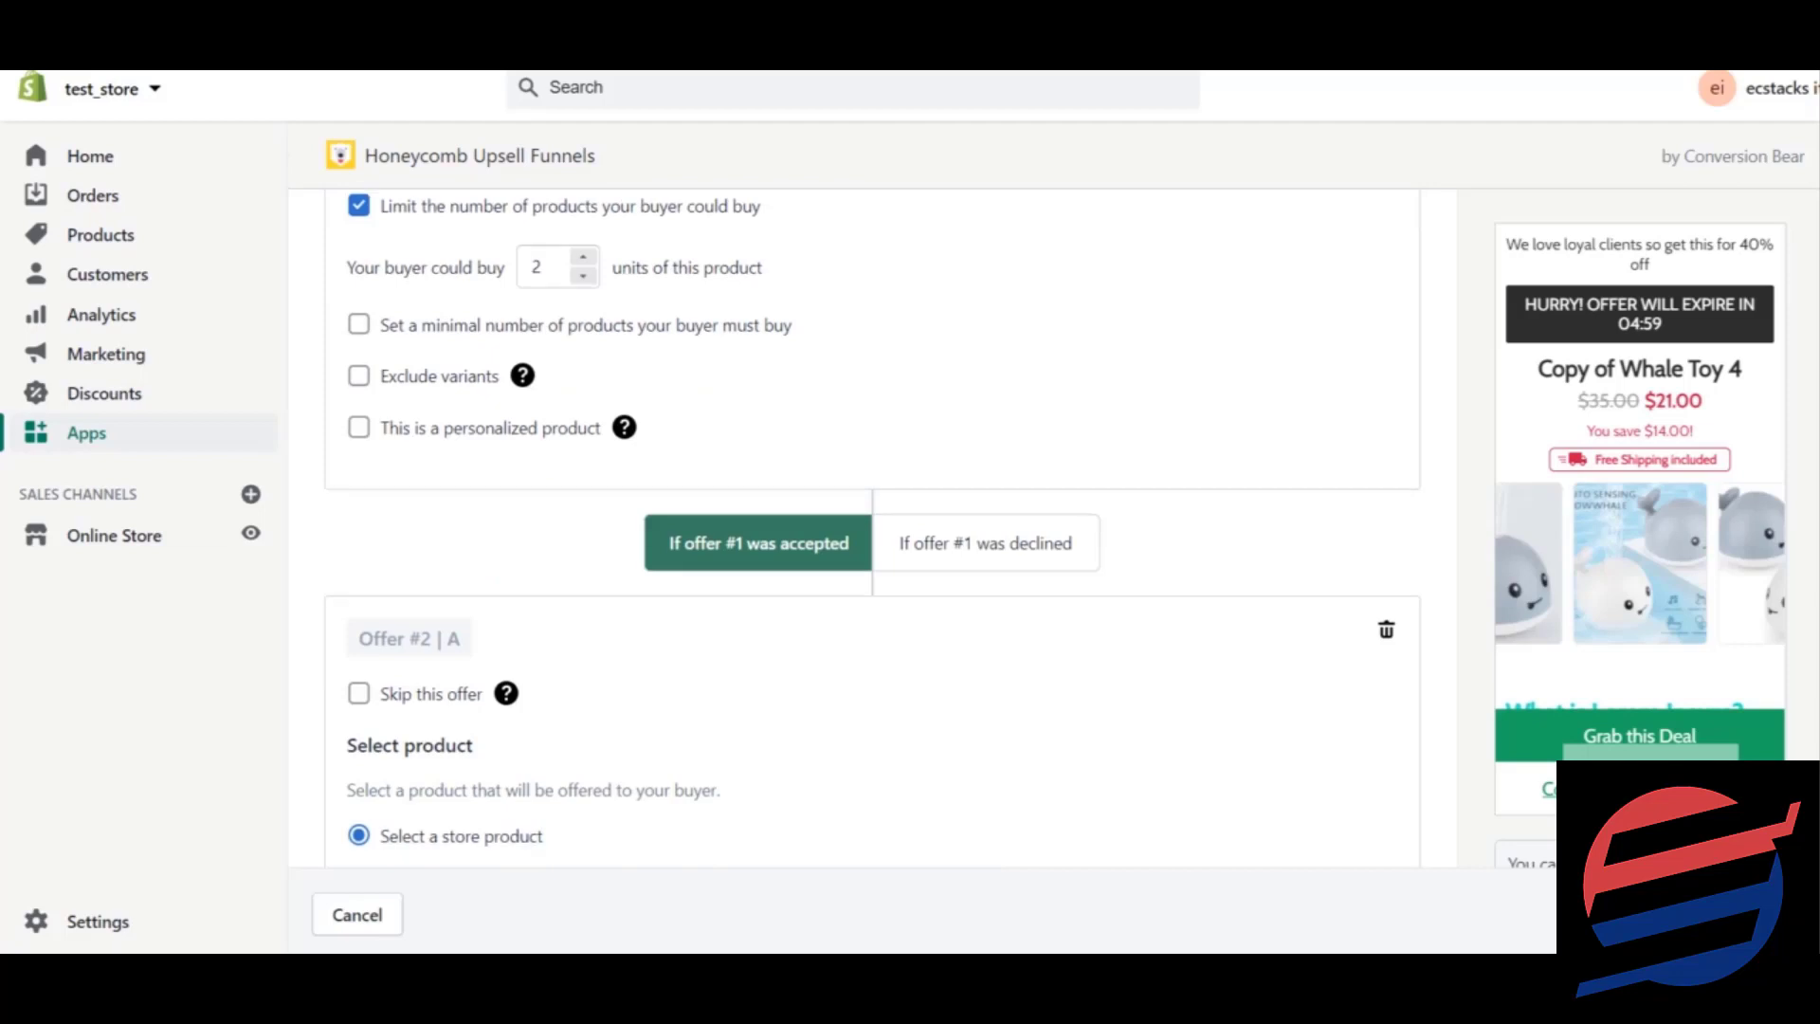
Switch to the Offer #2 | B branch for buyers who declined Offer #1 and review the Offer #1 terms.
left_click(979, 533)
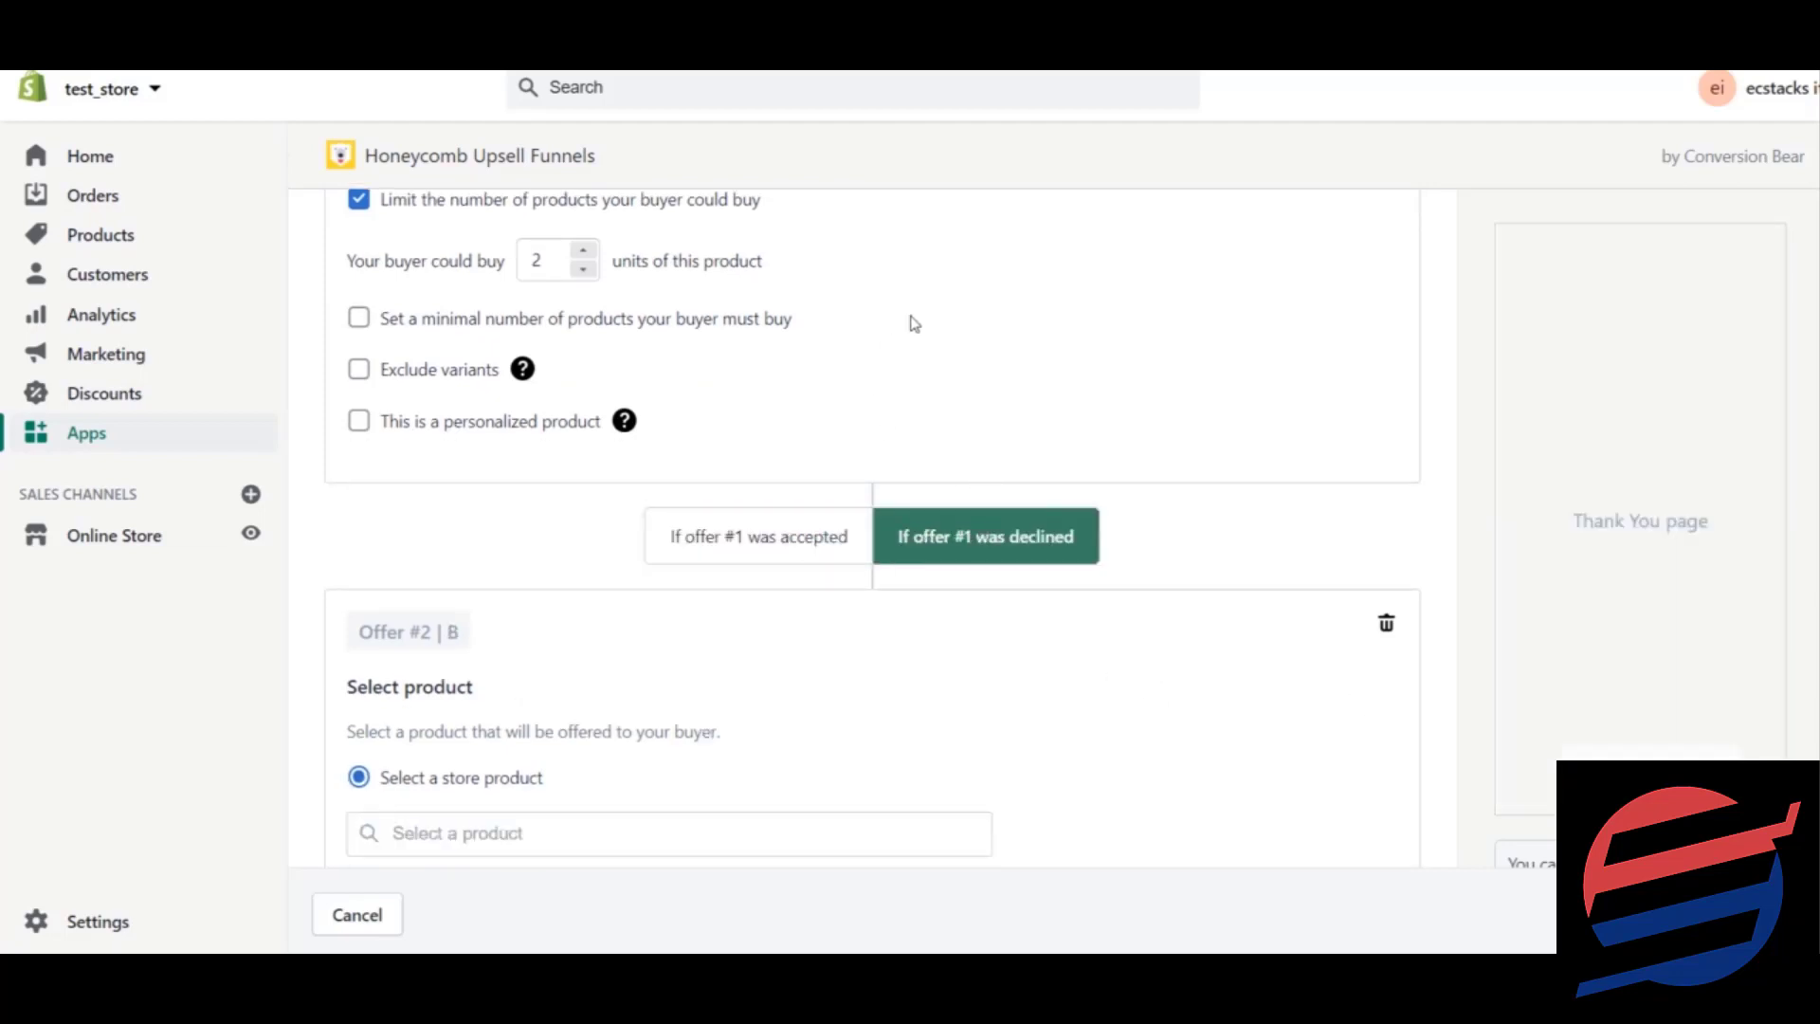
scroll(872, 527, "up", 8)
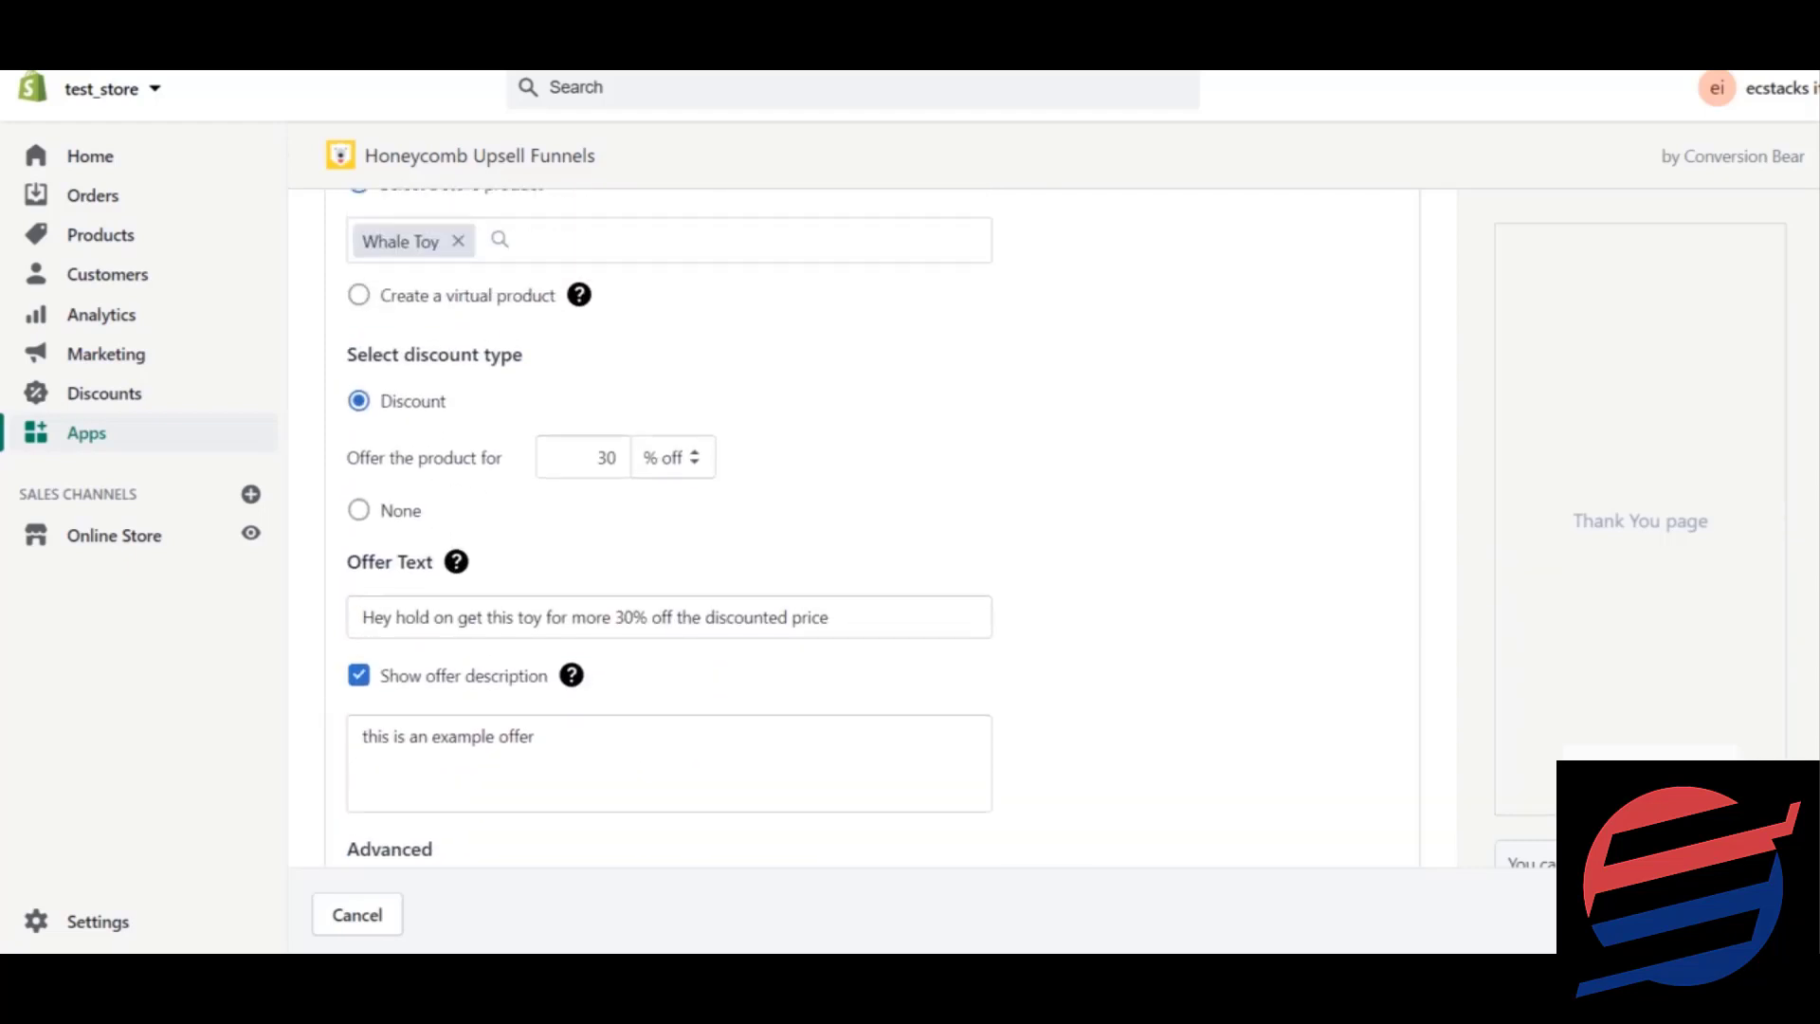
scroll(872, 527, "up", 2)
scroll(872, 527, "down", 5)
scroll(872, 527, "down", 5)
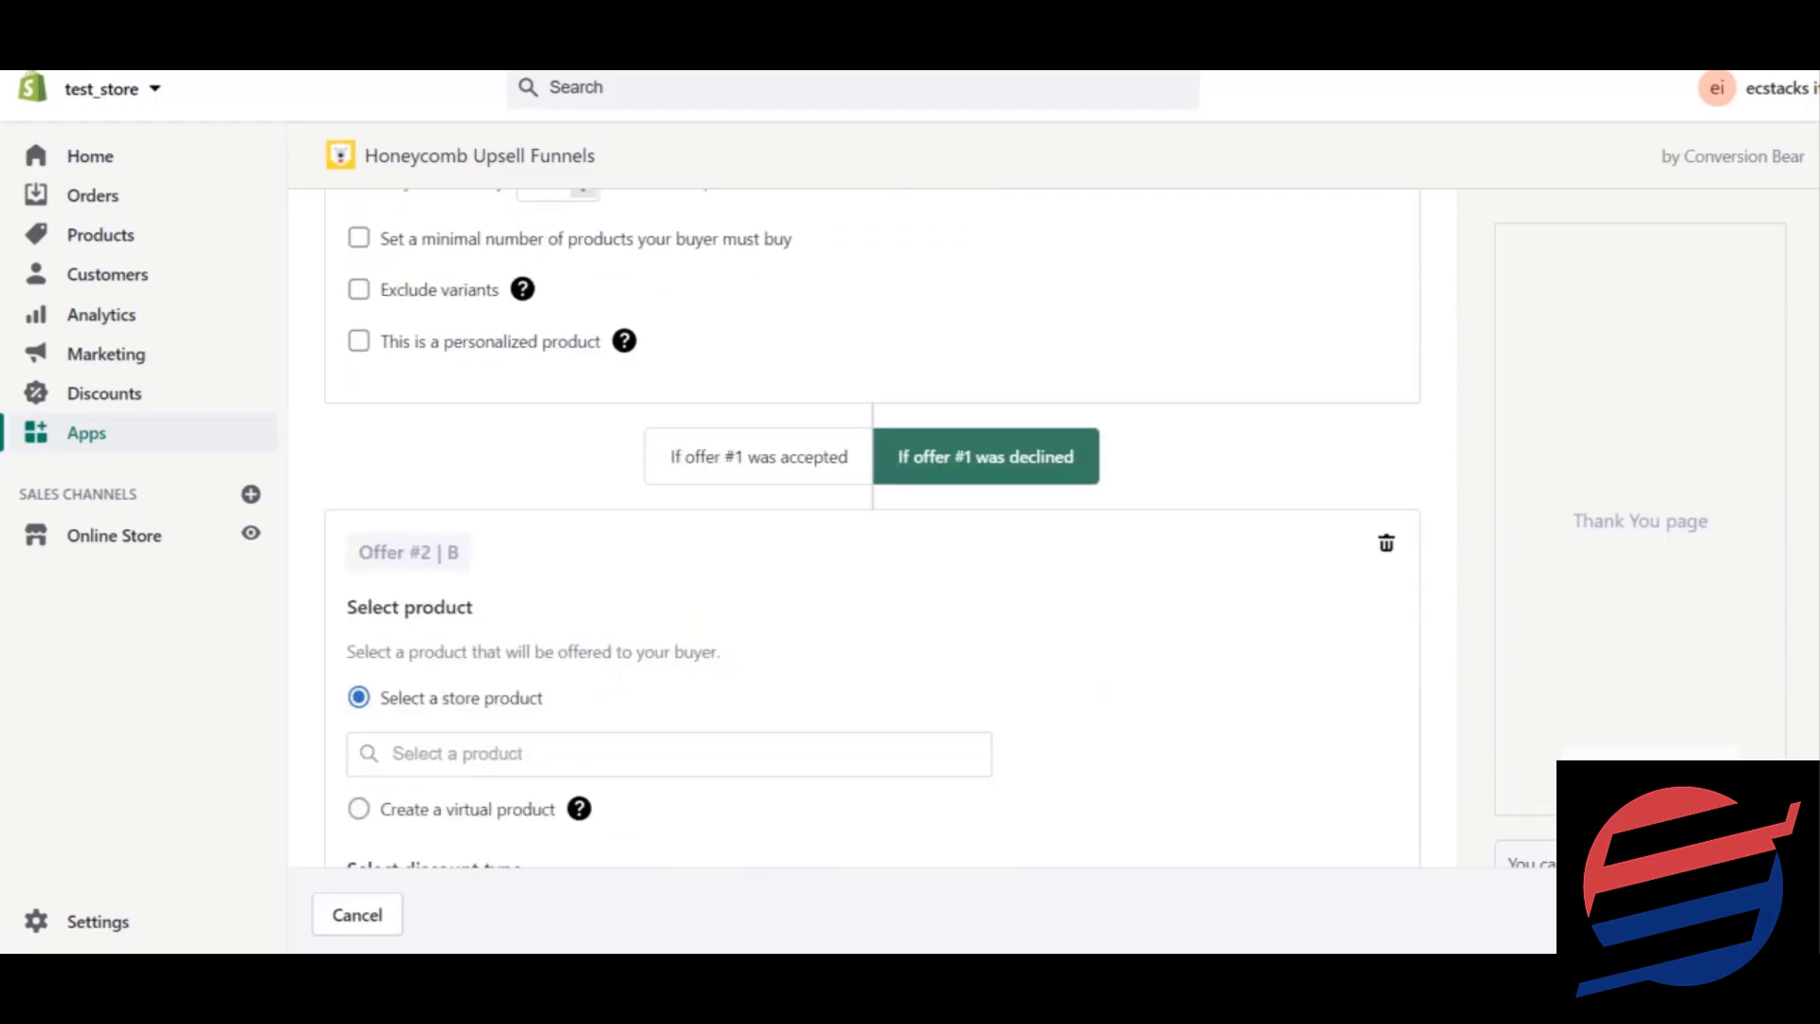
Choose the store product Copy of Whale Toy 4 for Offer #2 | B and set its discount to 50% off.
scroll(872, 527, "down", 2)
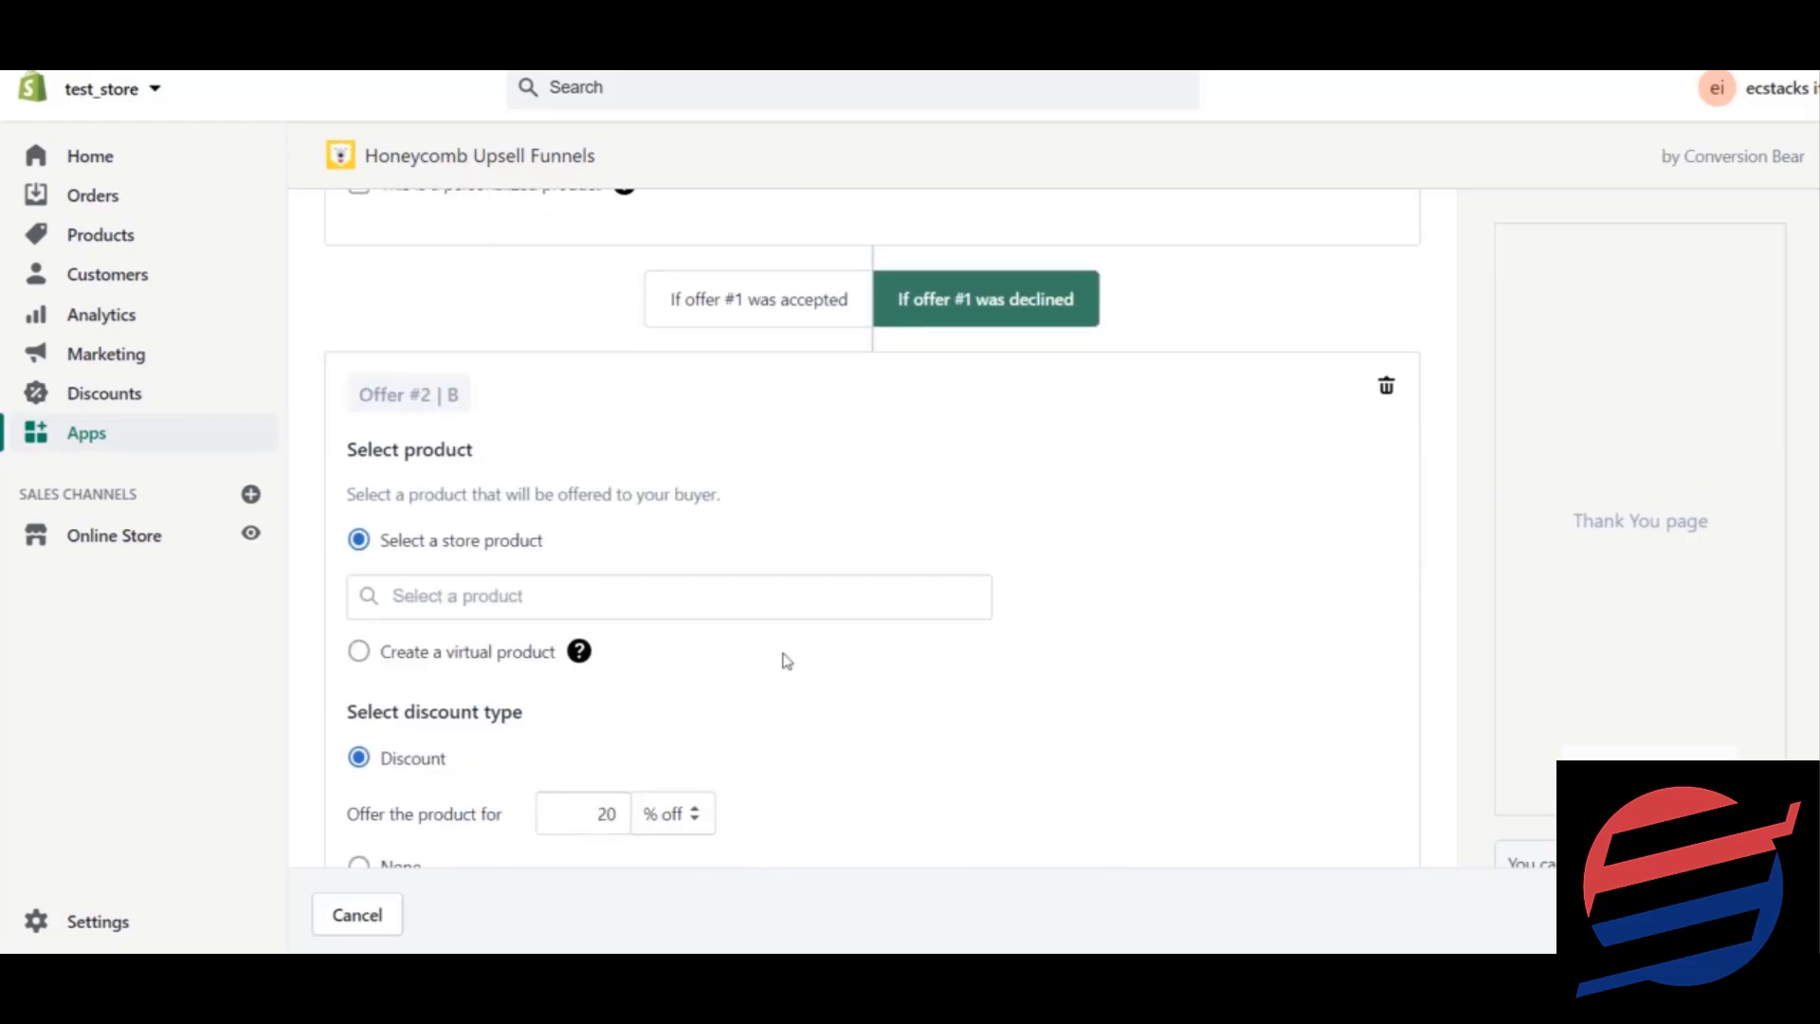
left_click(704, 600)
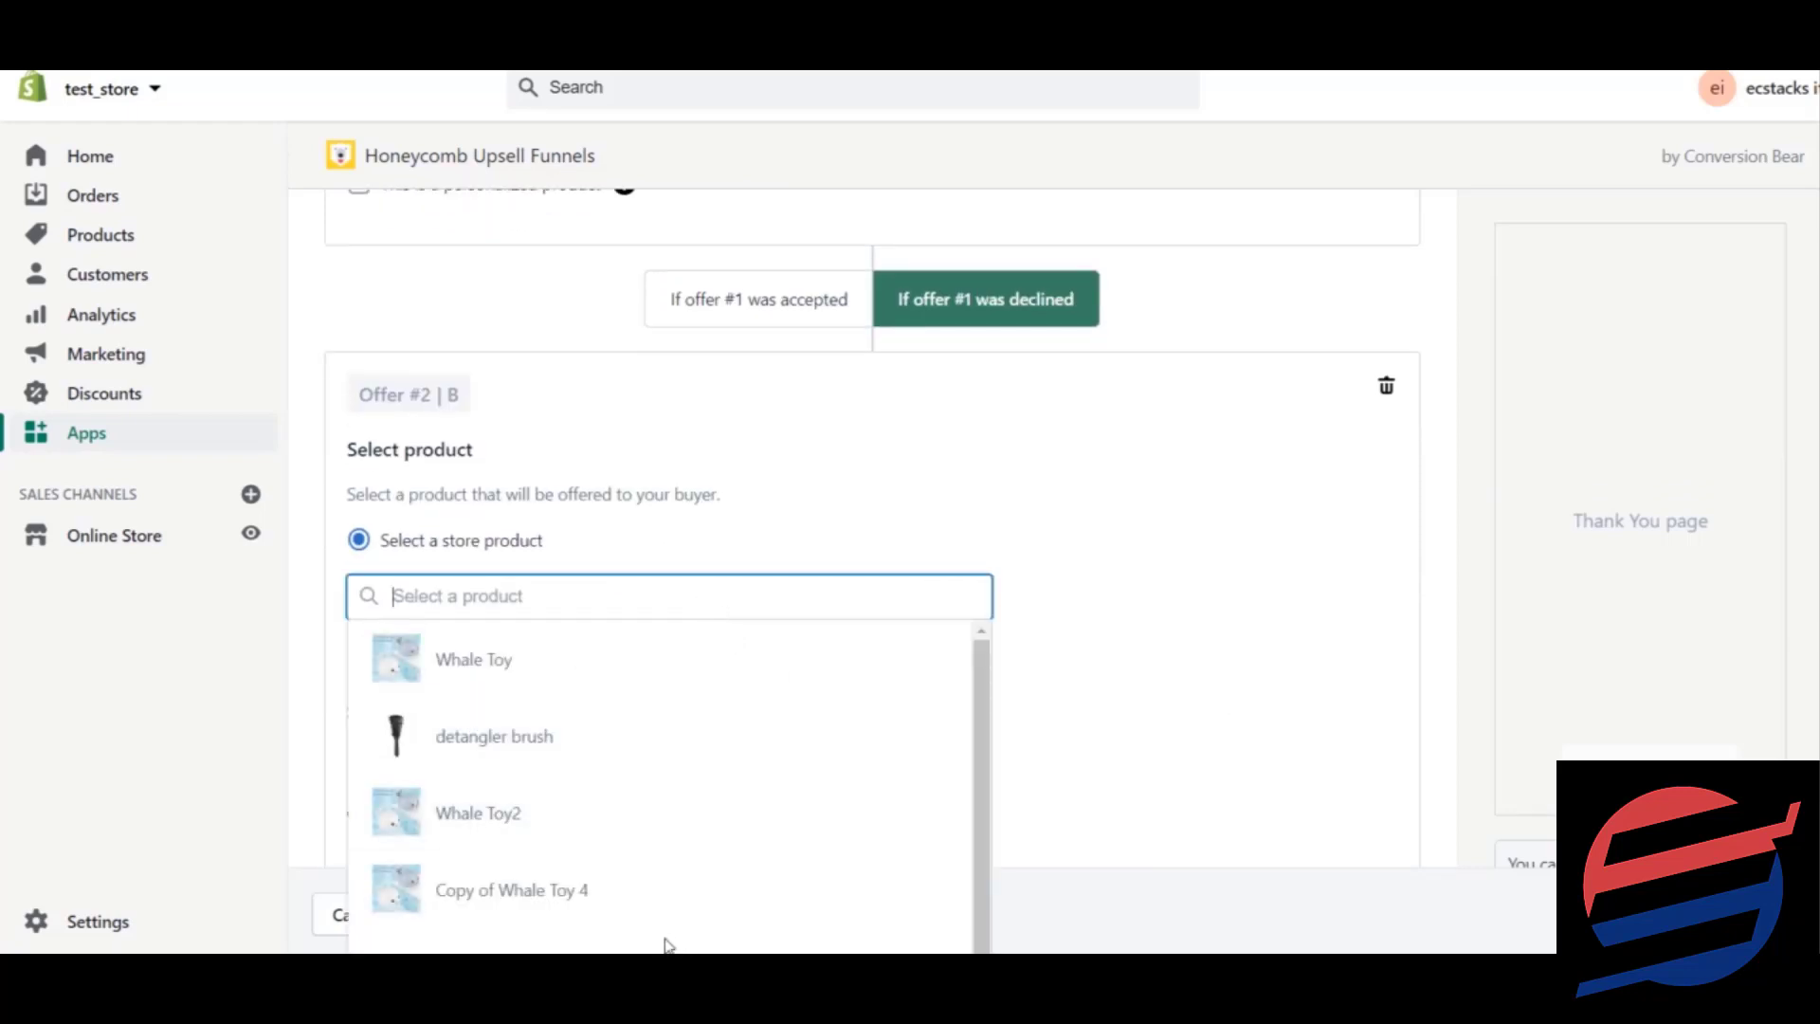
left_click(686, 901)
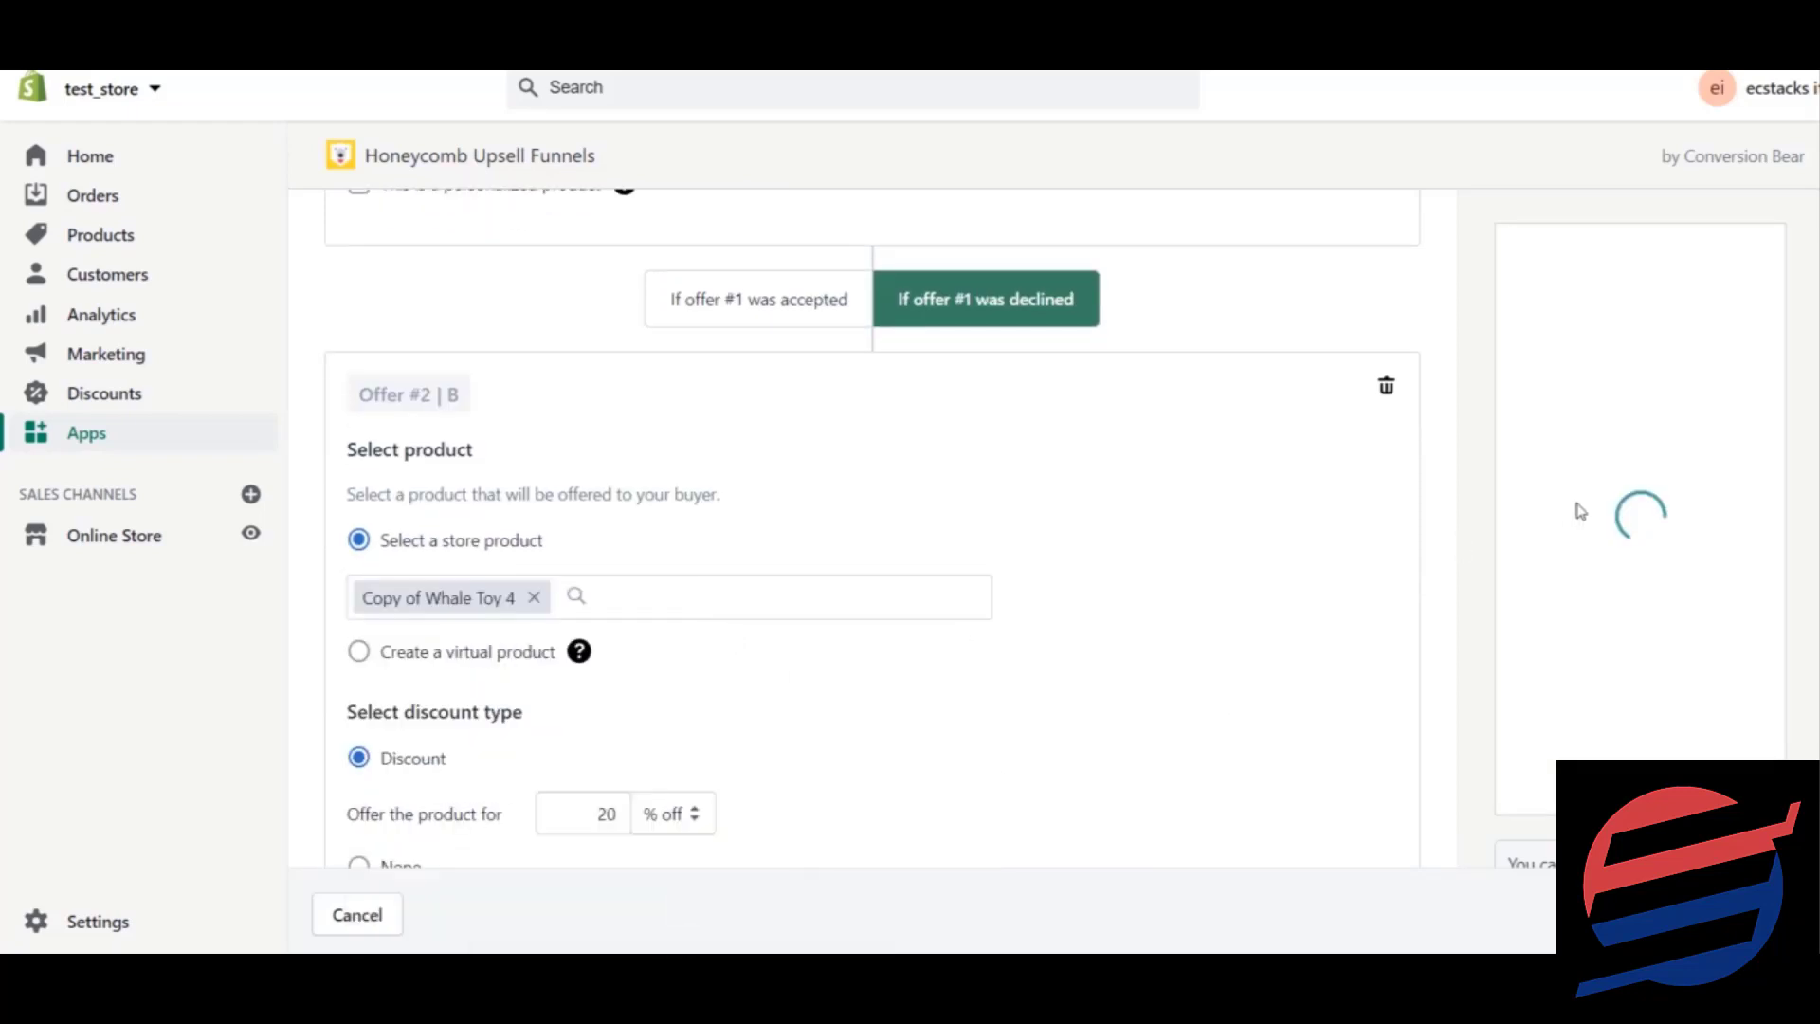
scroll(872, 527, "down", 1)
scroll(697, 540, "down", 2)
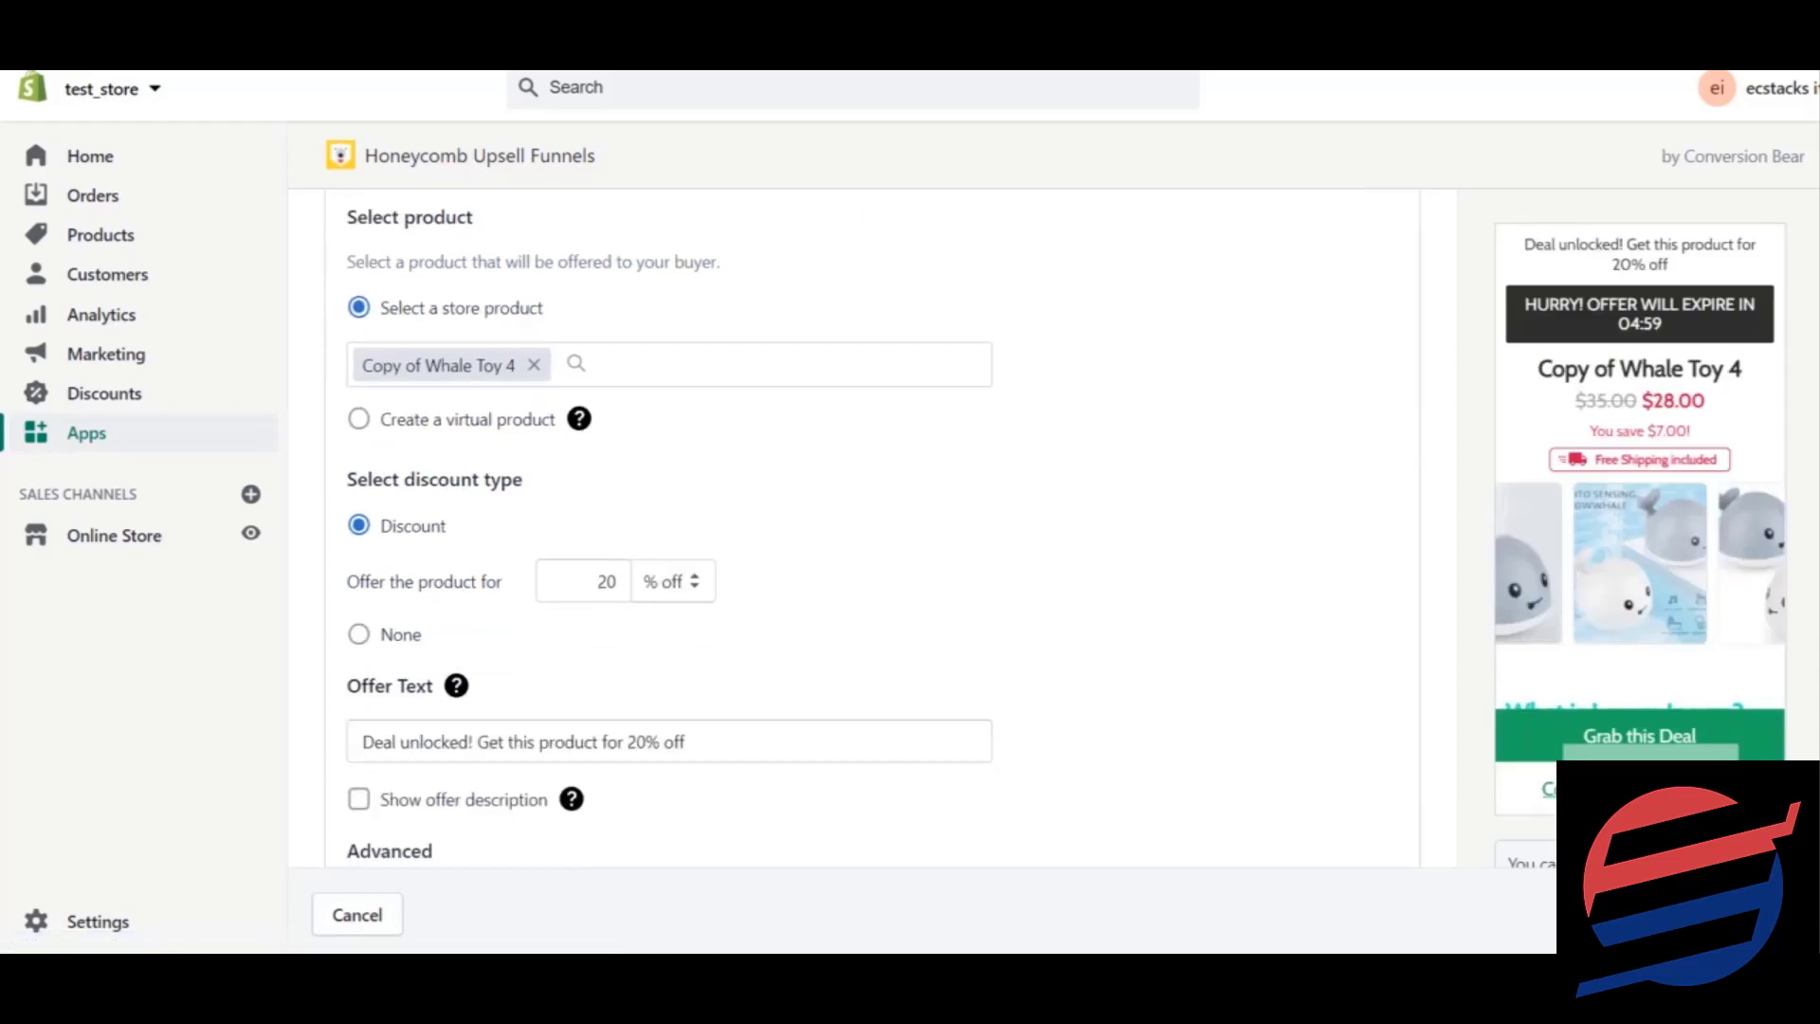
left_click(607, 582)
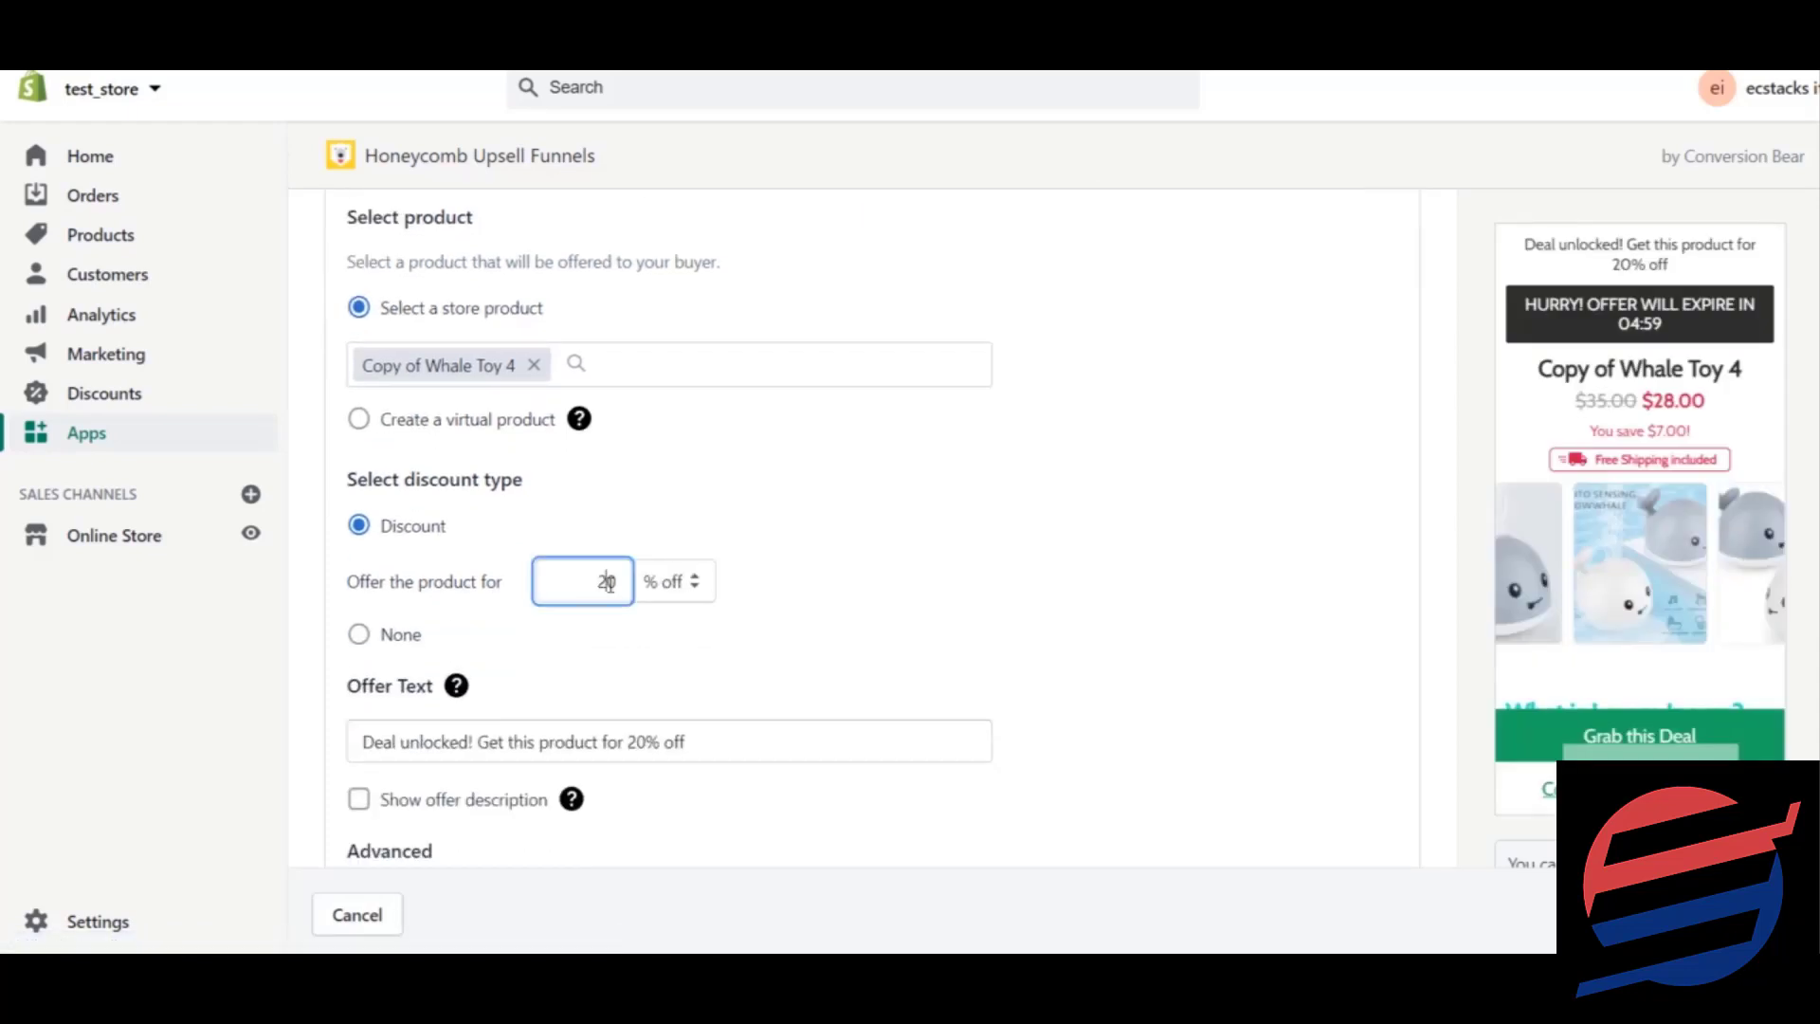
key("BackSpace")
type("5")
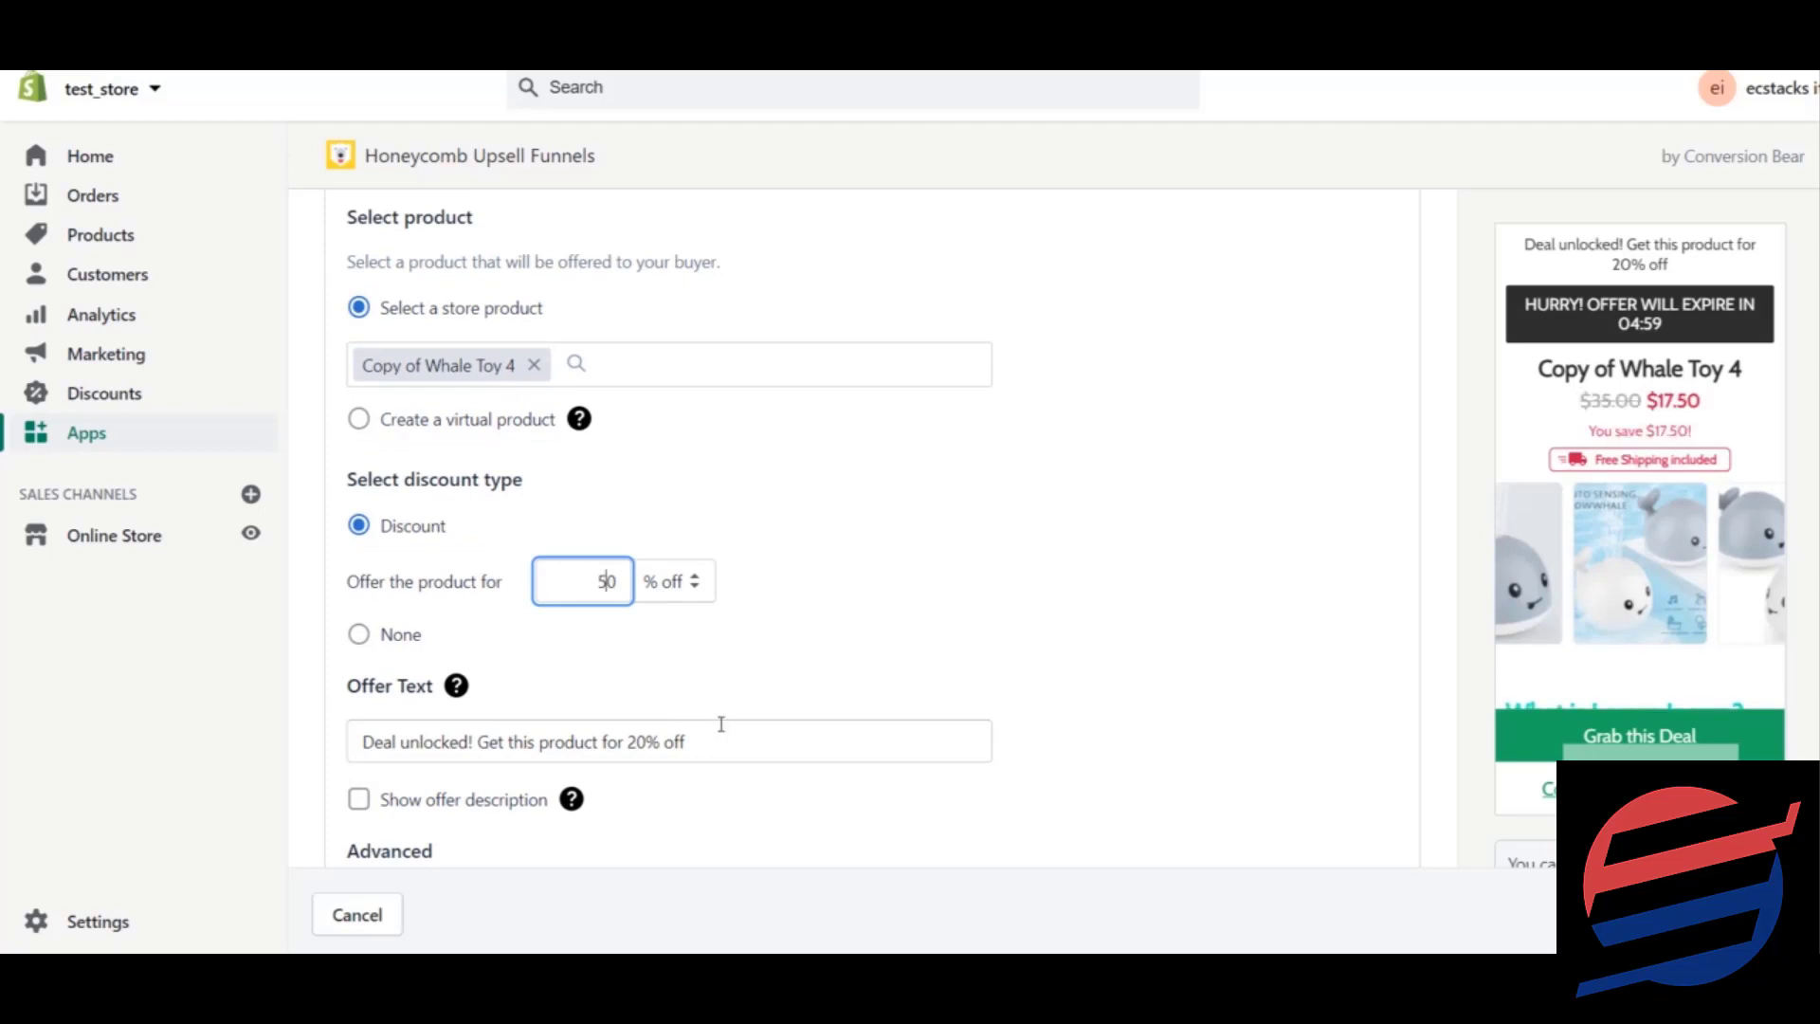
Replace the Offer #2 | B text with "Hey its over yet this is your last chance so grab this with more 50% discount".
left_click_drag(723, 731, 234, 774)
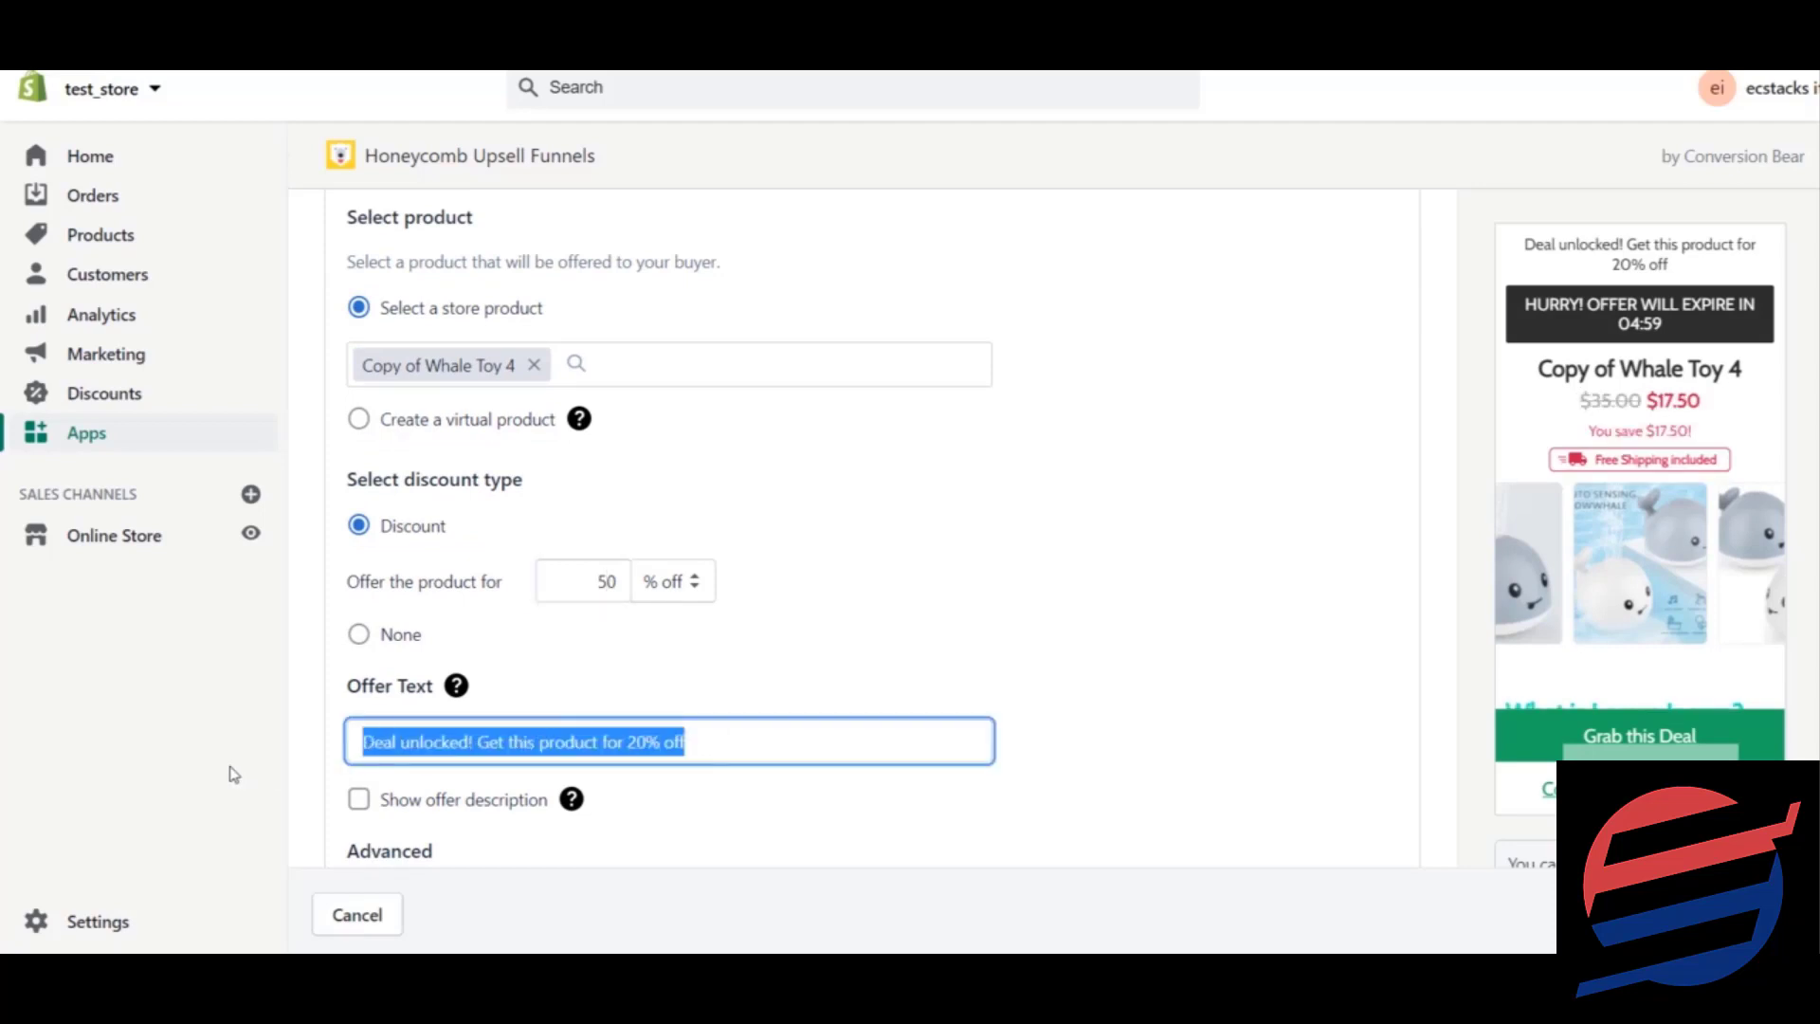
type("Hey its ")
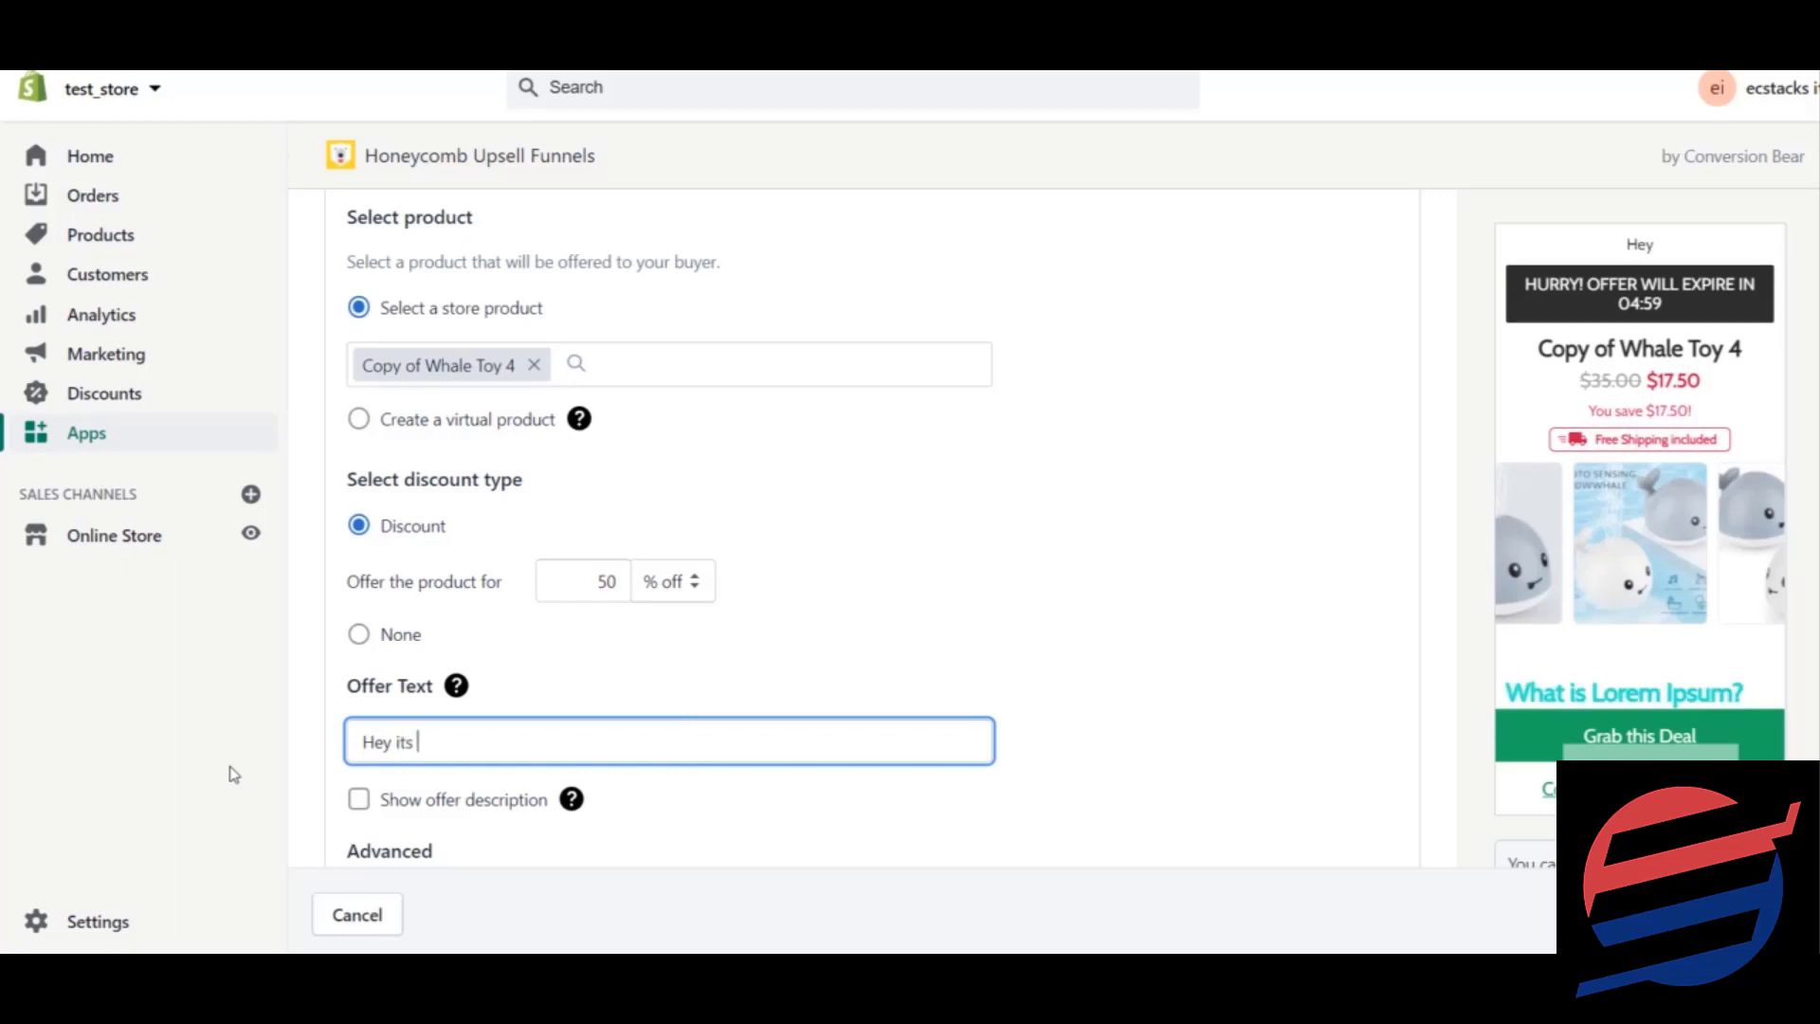
type("over yet this")
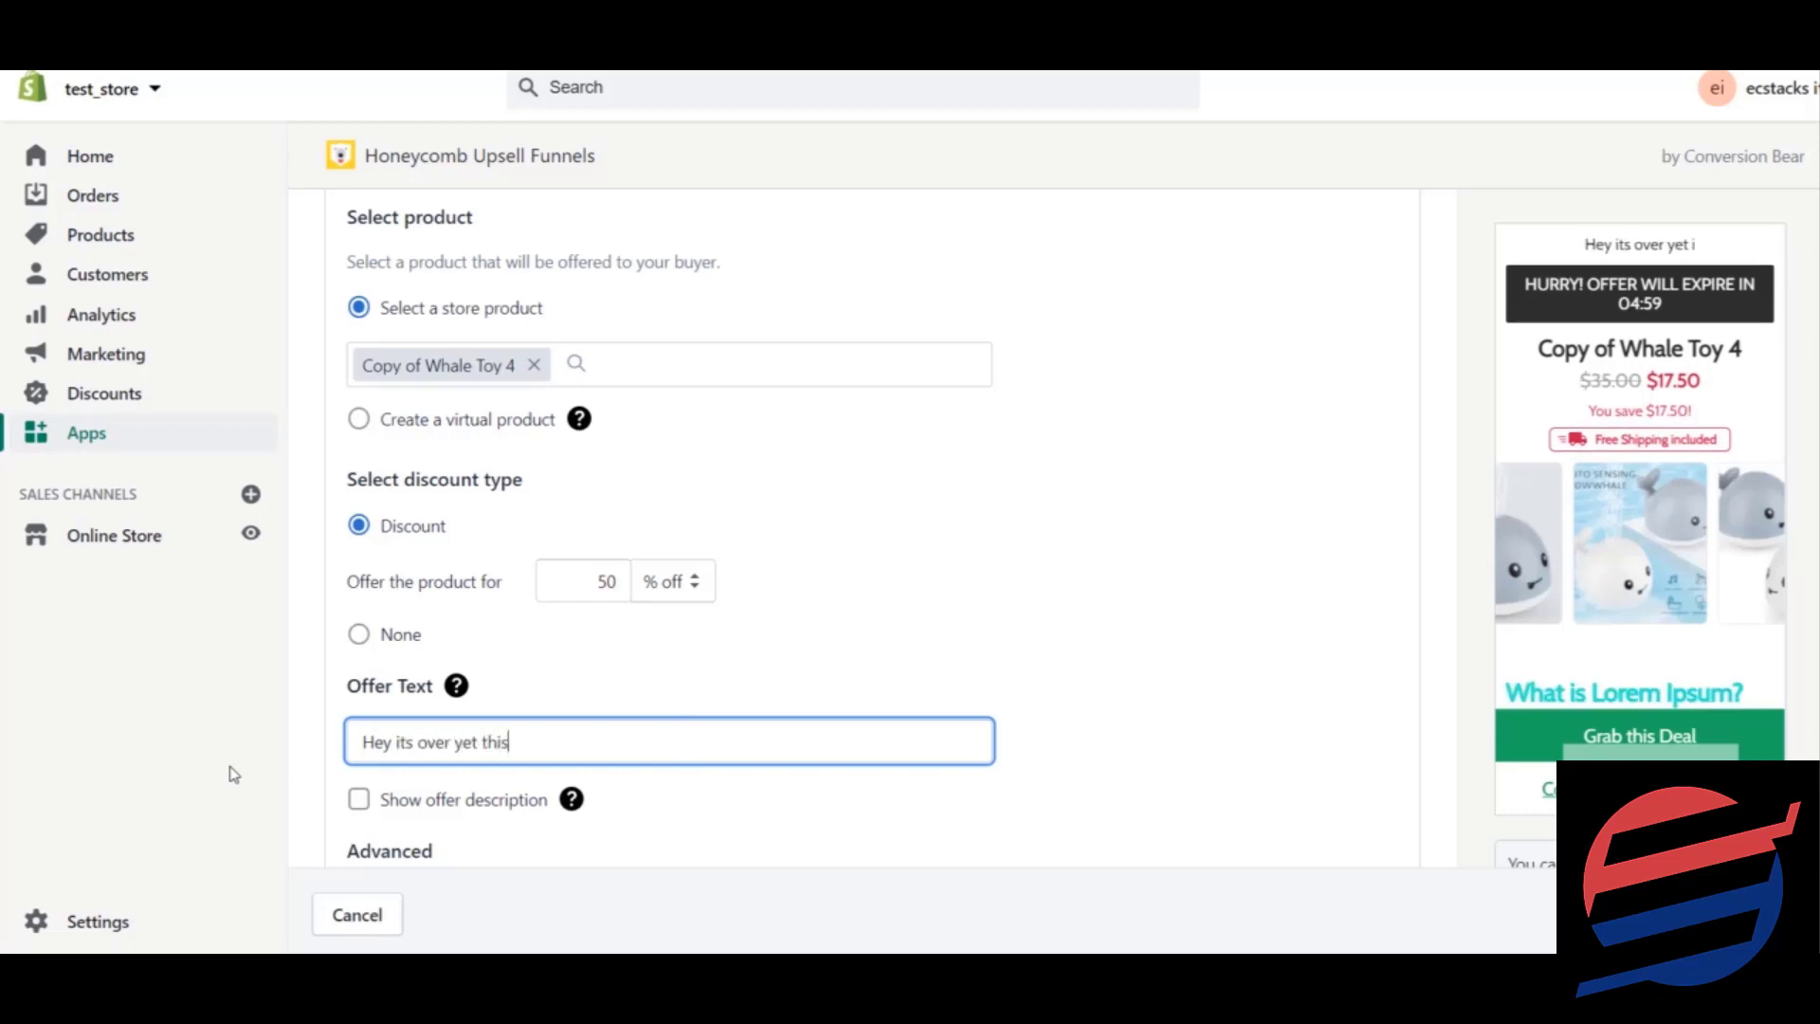
type(" is your ")
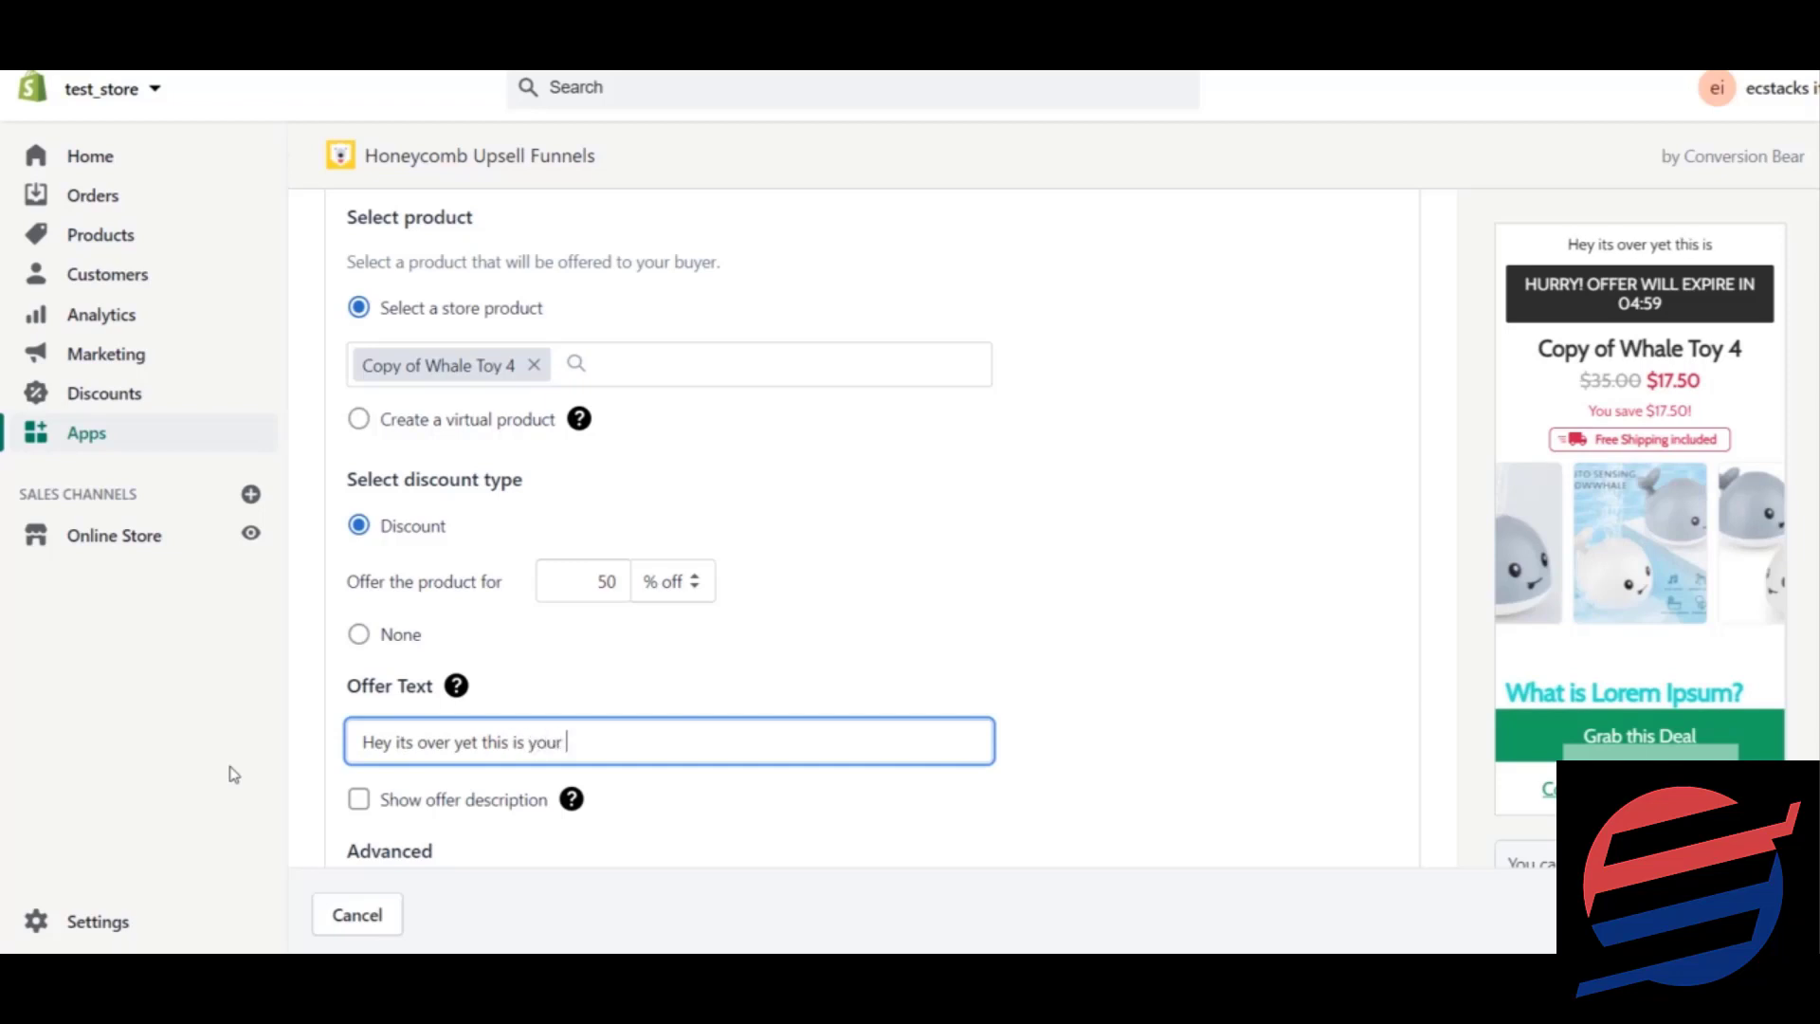
type("last chance")
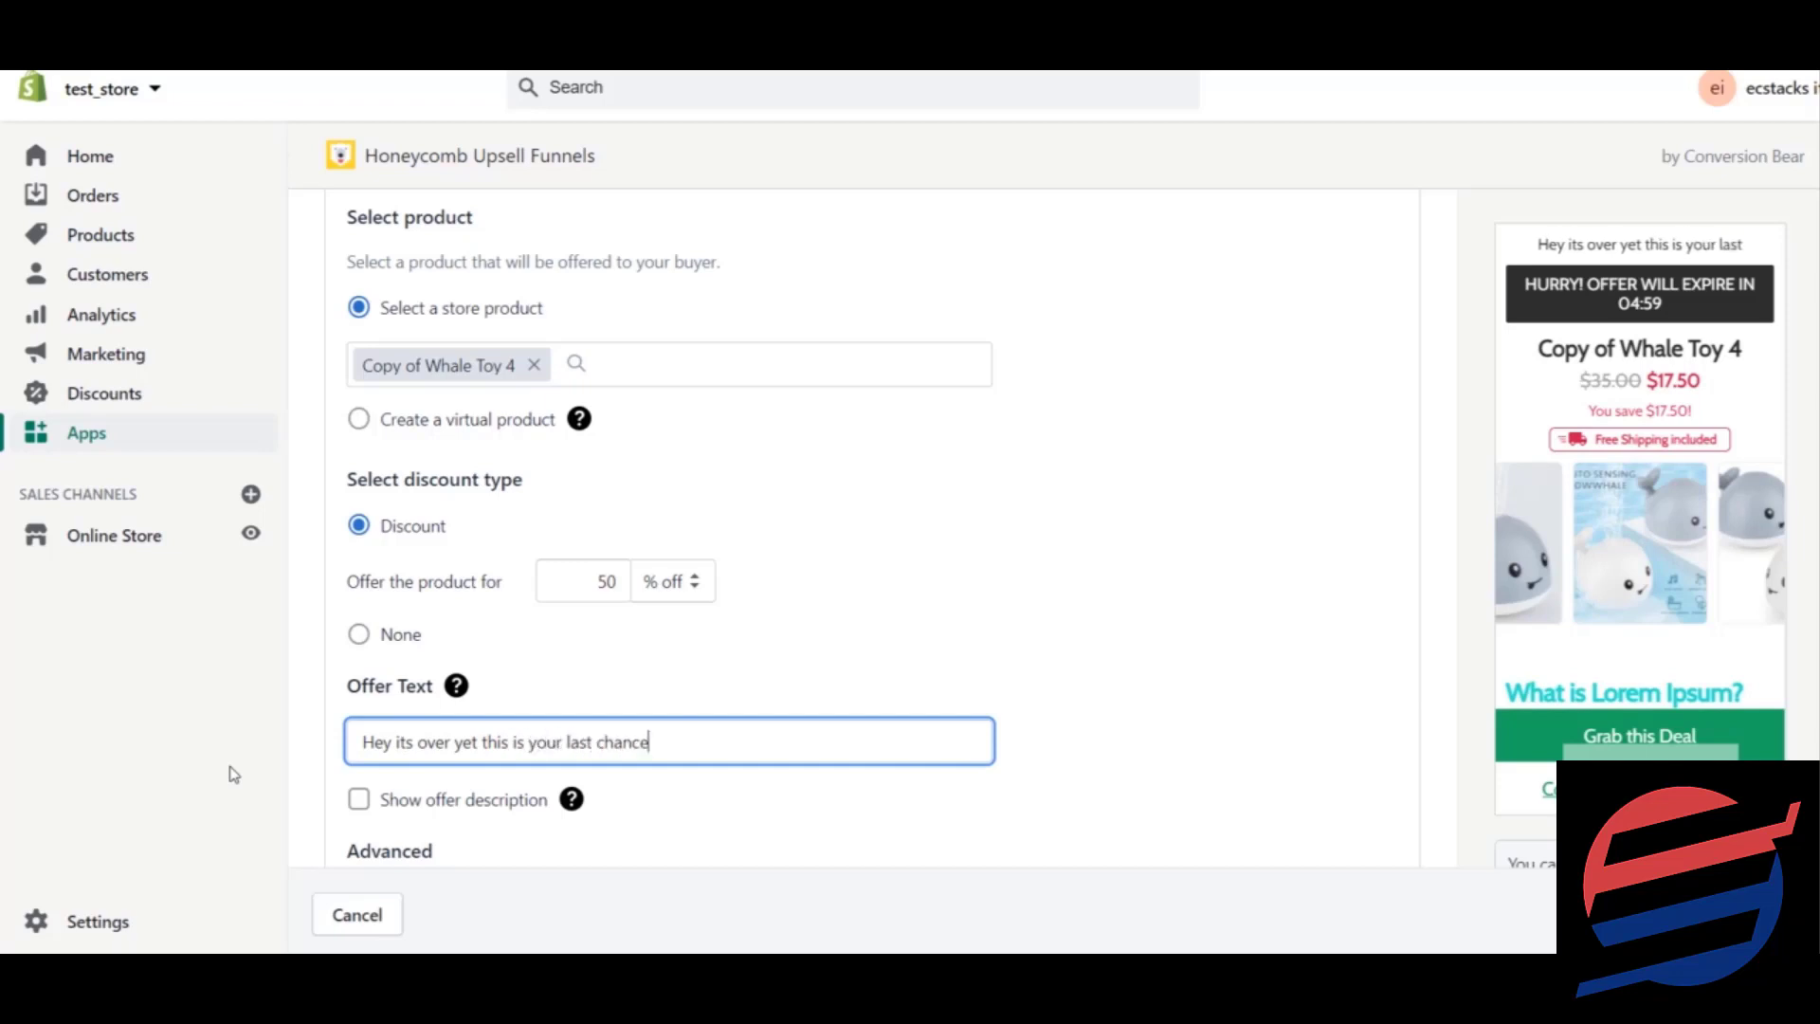
type(" so gra")
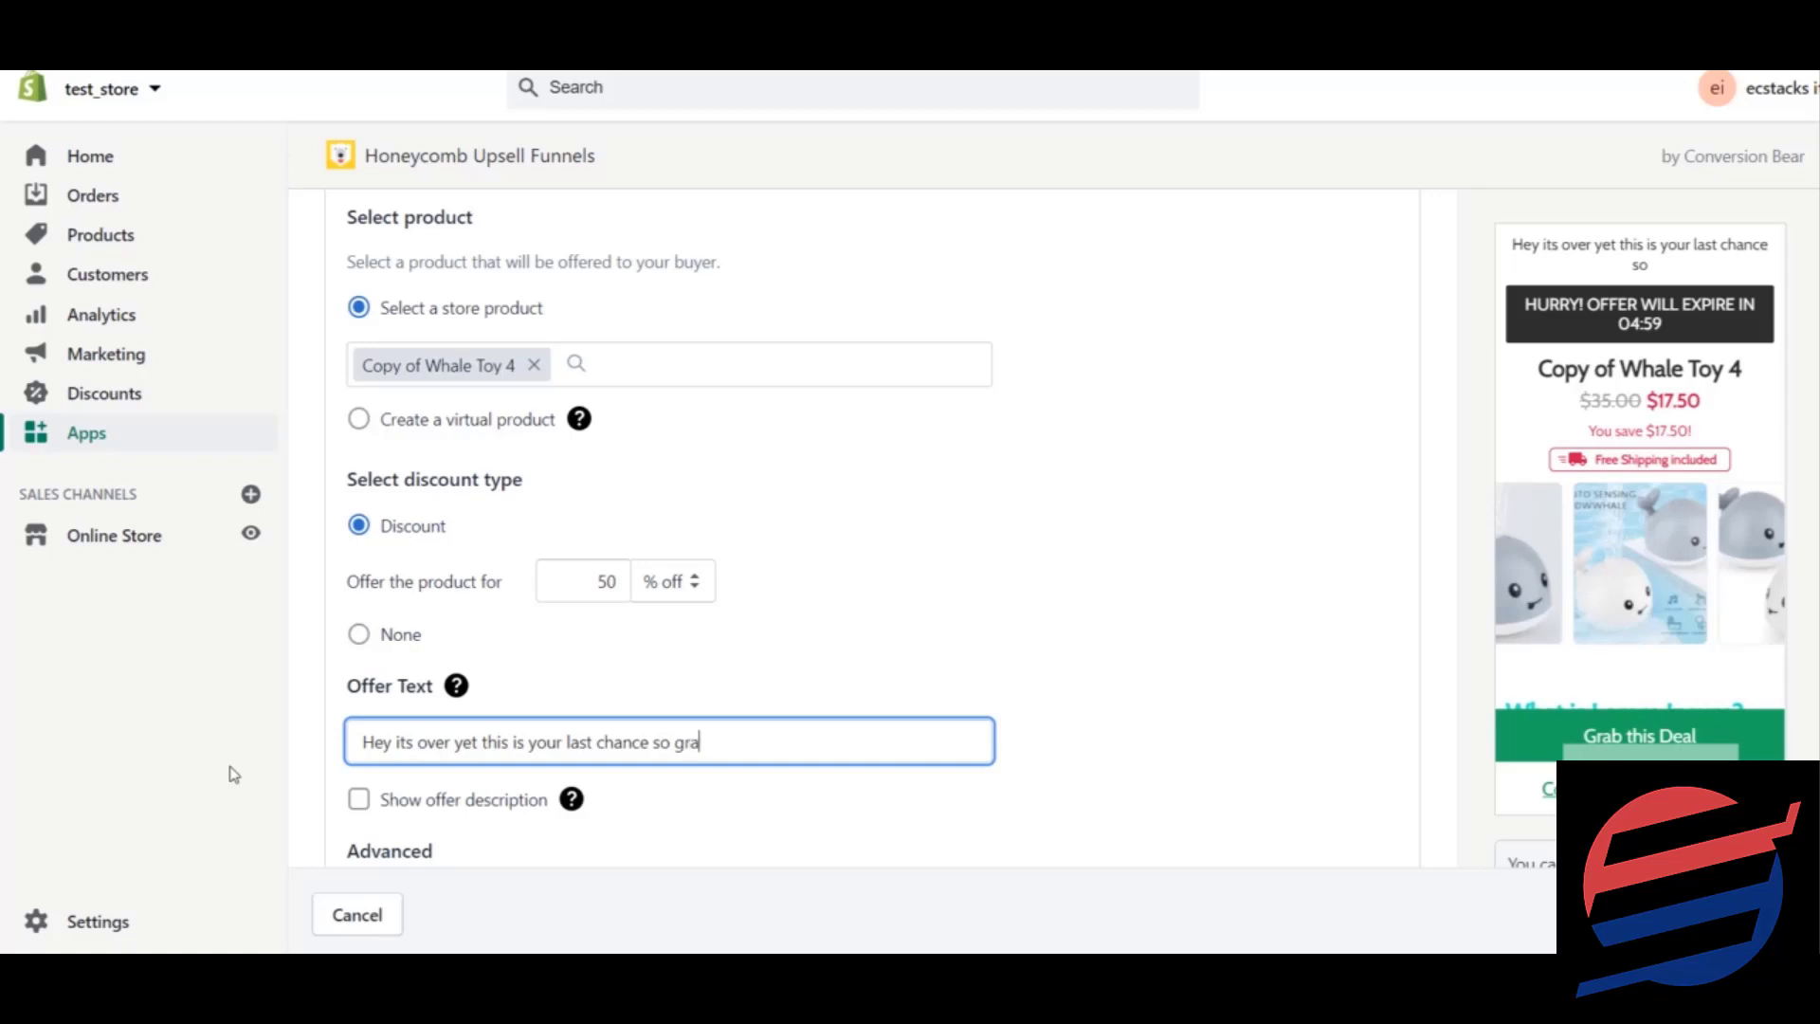
type("b this with more")
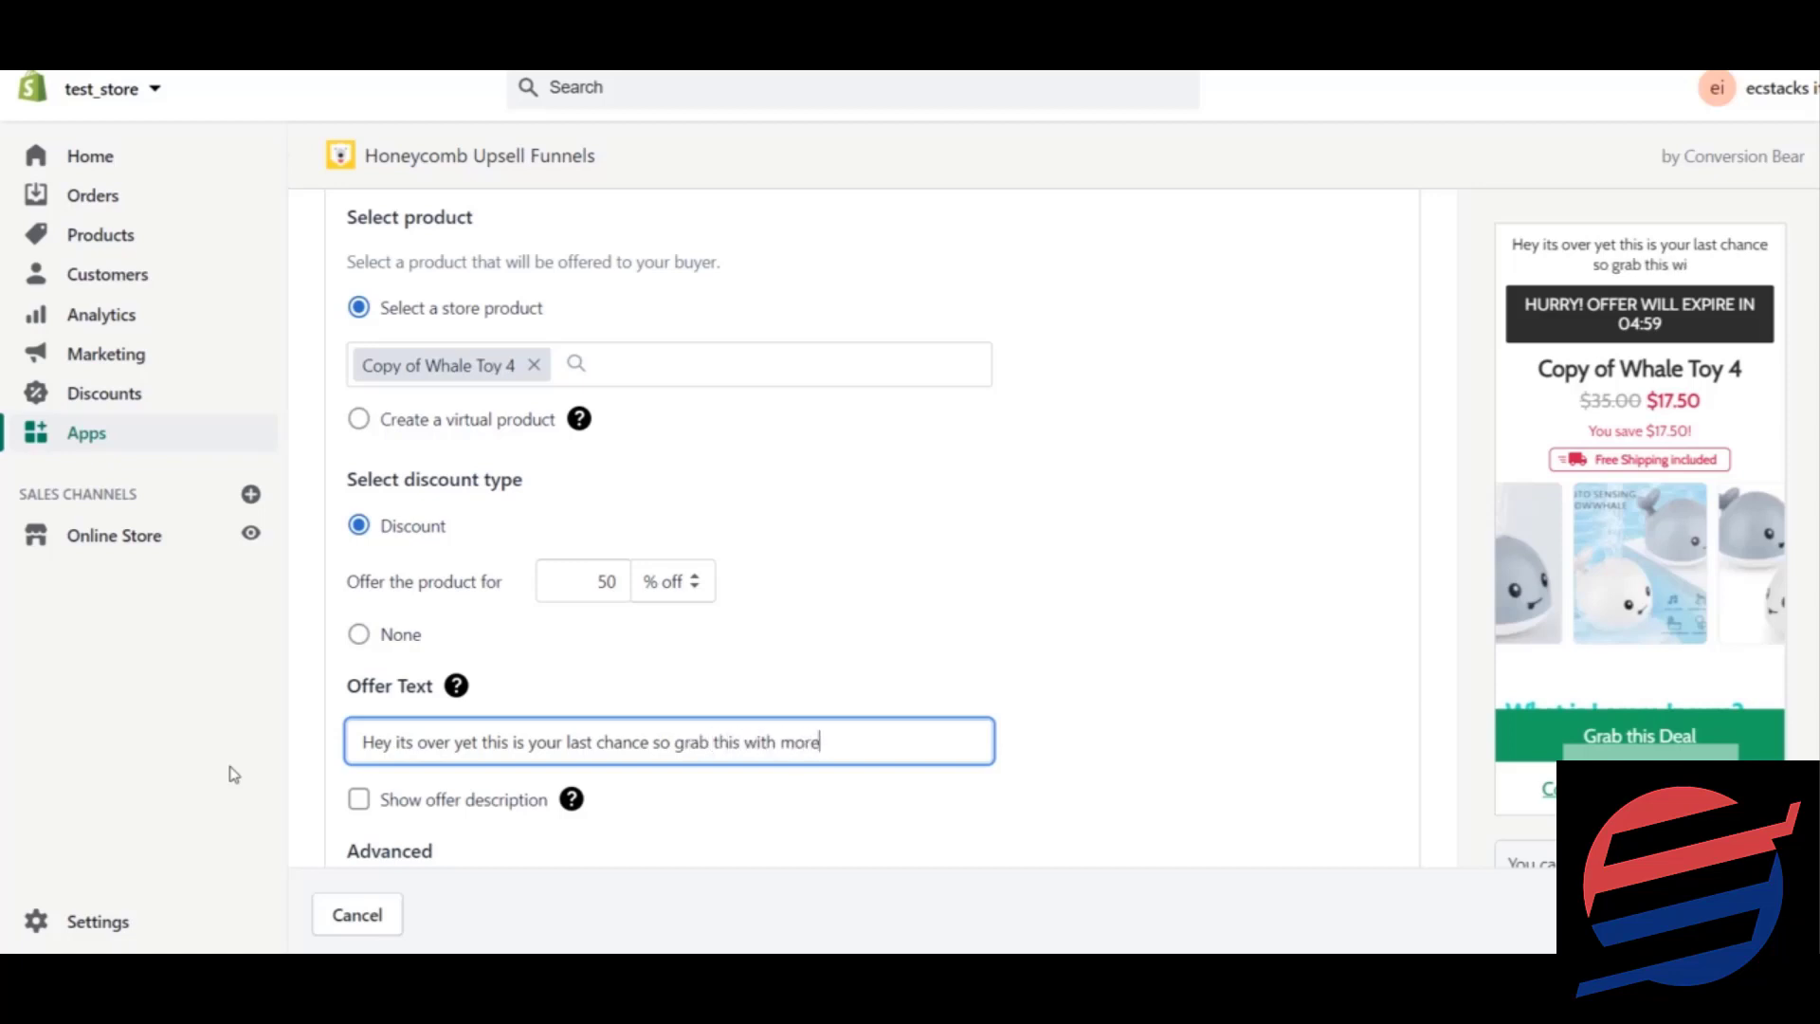
type(" 50% dis")
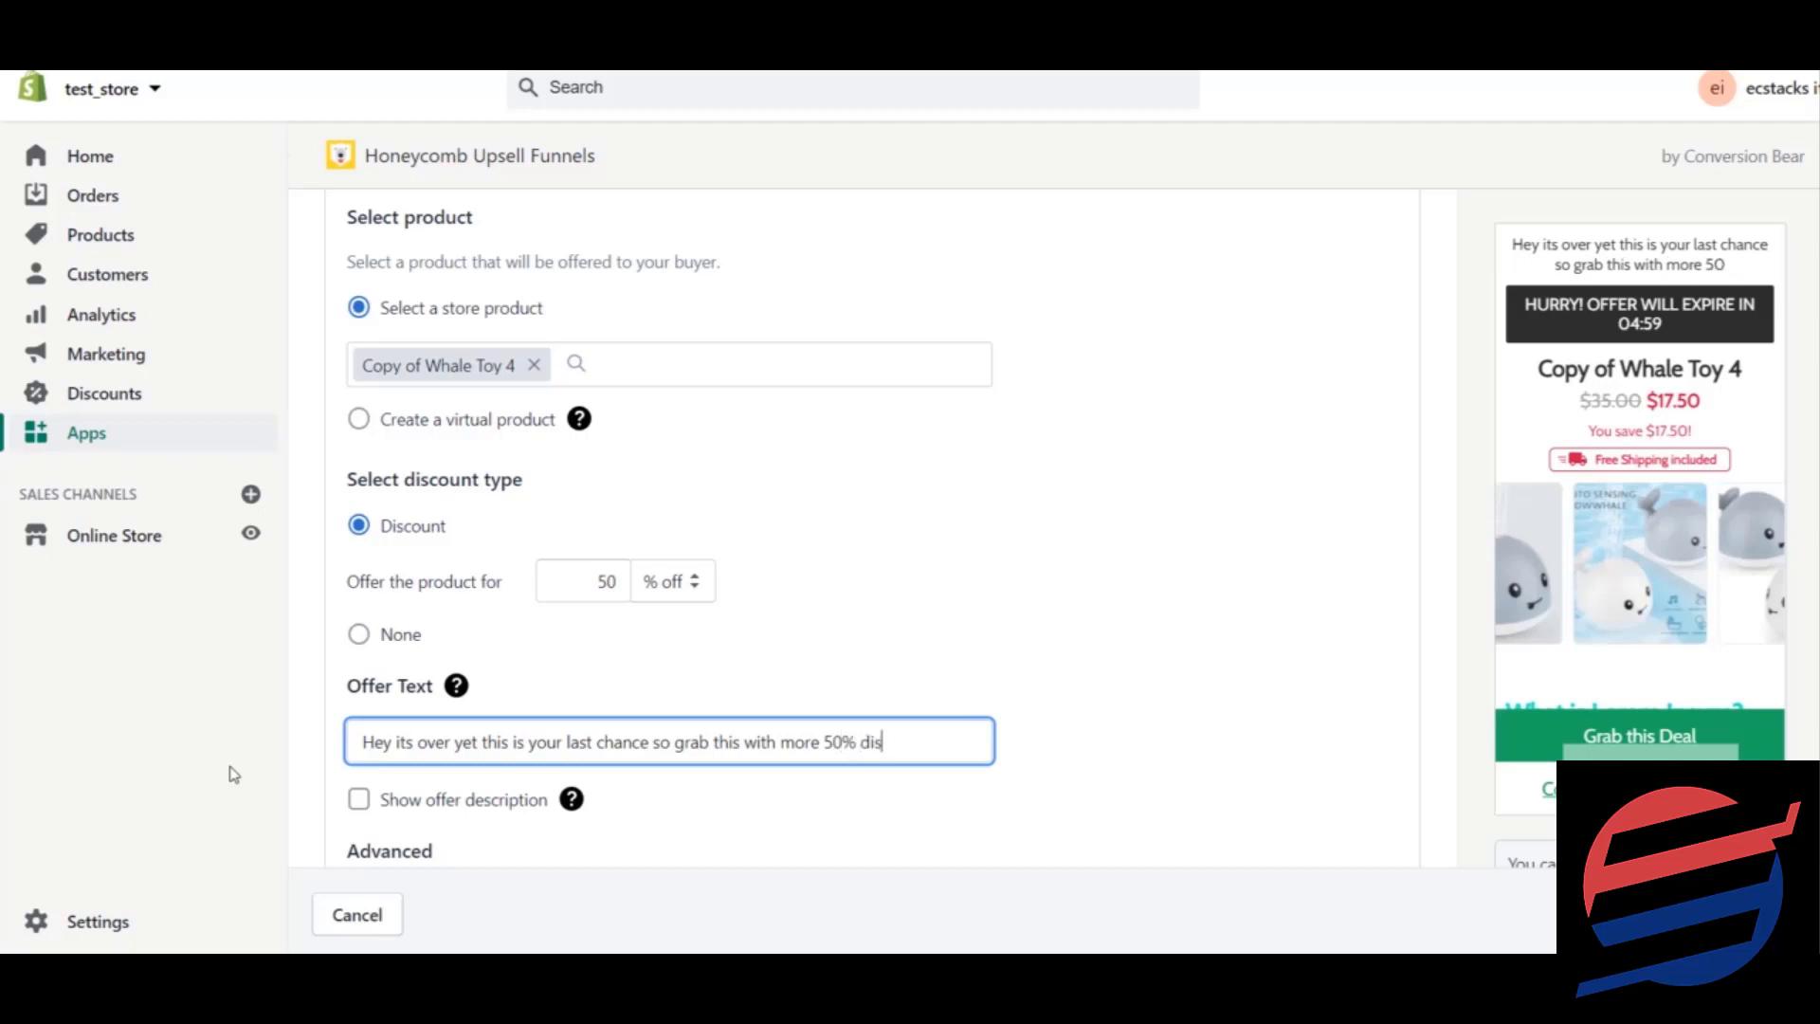
type("count")
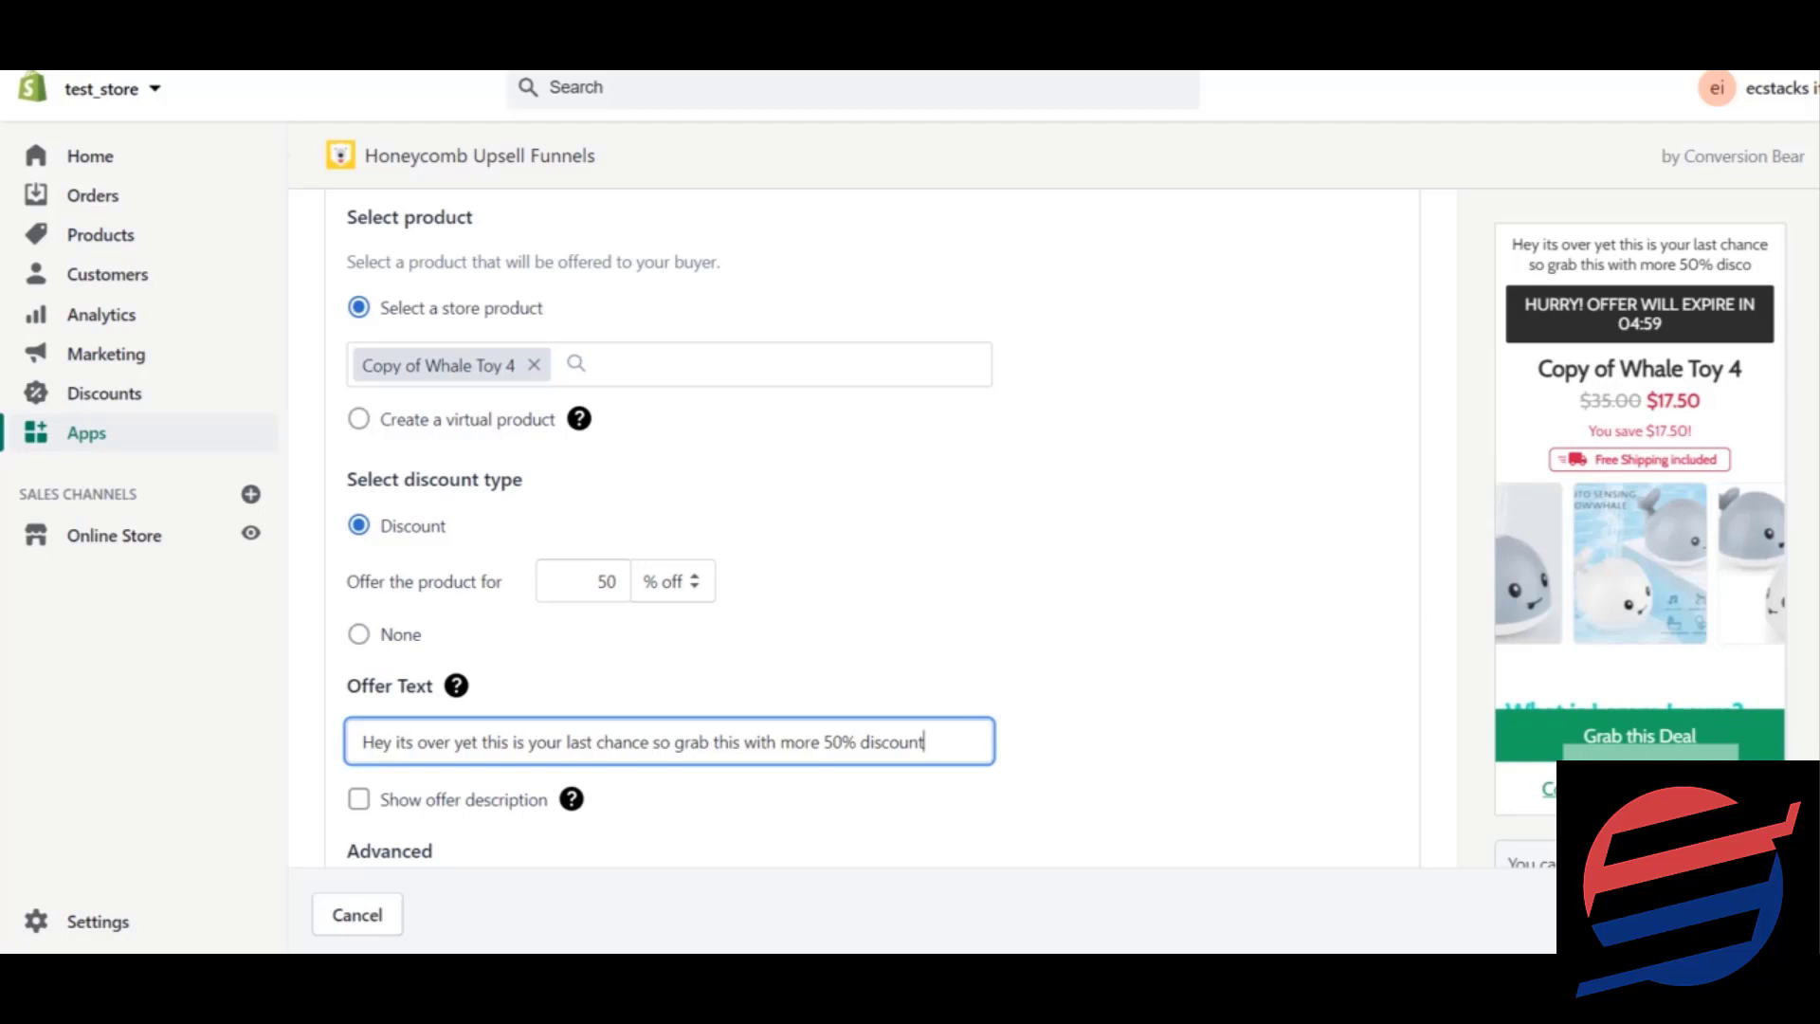
scroll(669, 531, "down", 3)
scroll(670, 531, "down", 2)
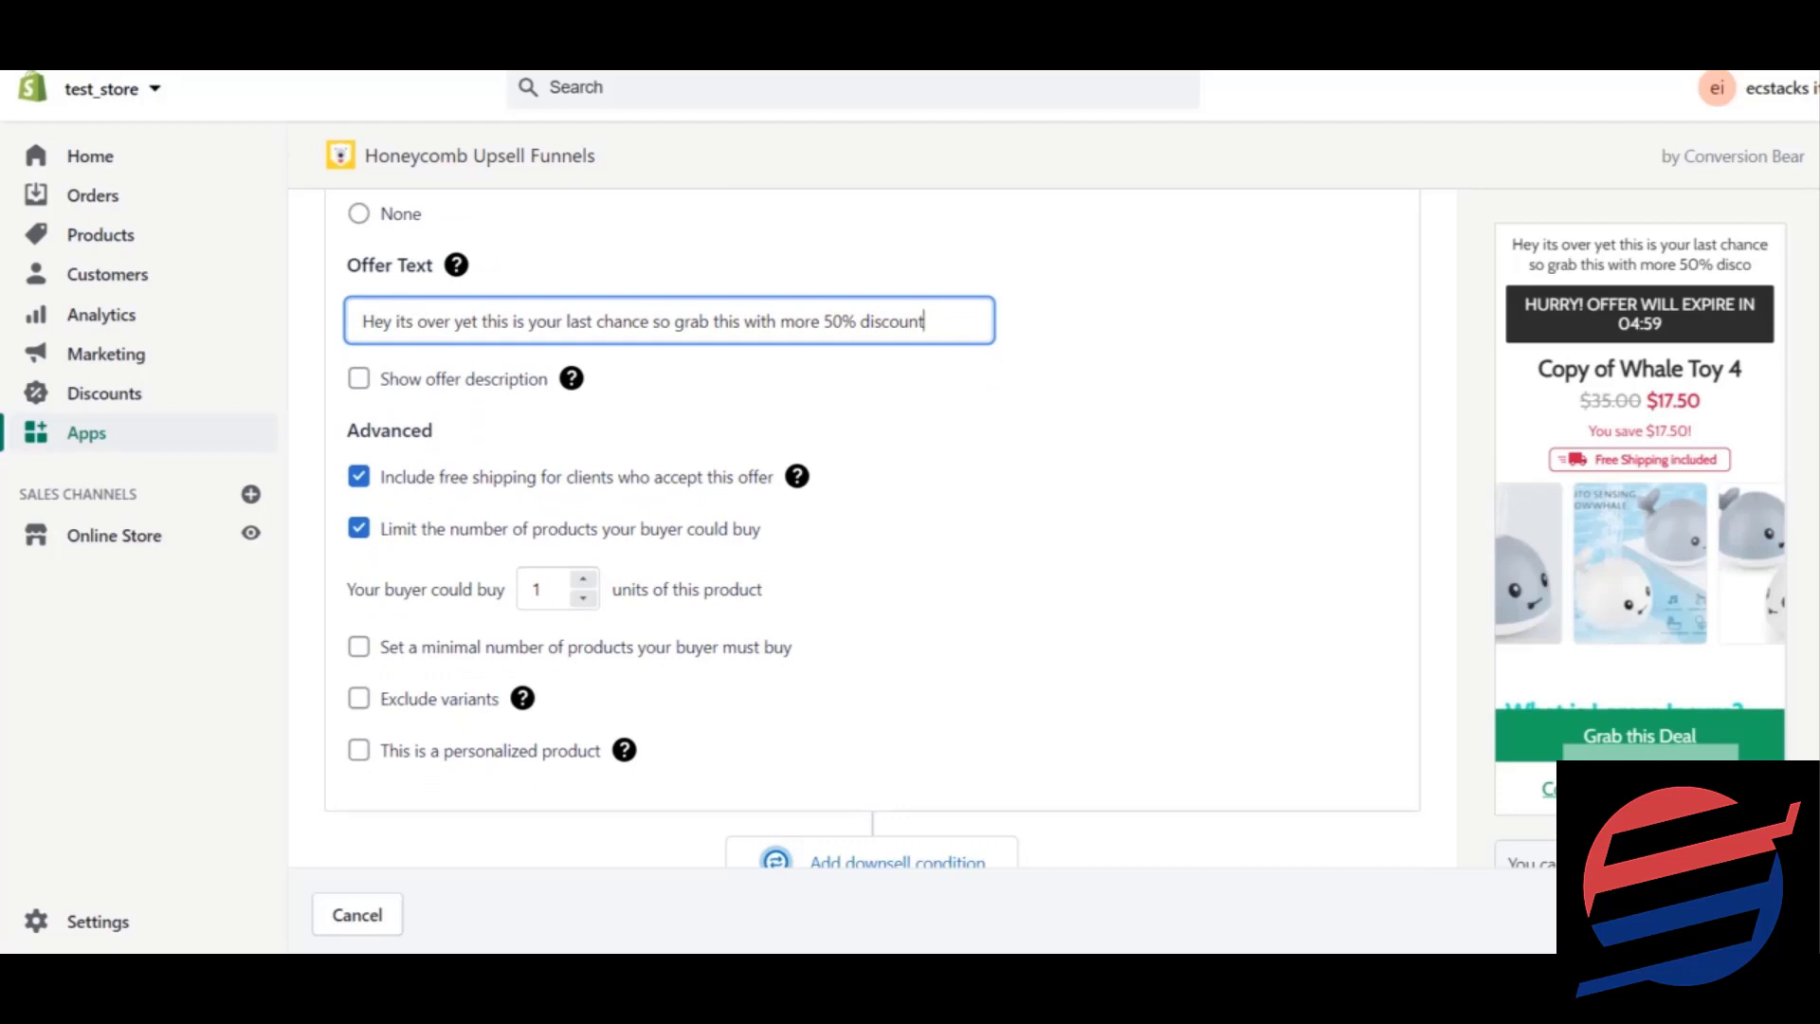
scroll(670, 531, "up", 5)
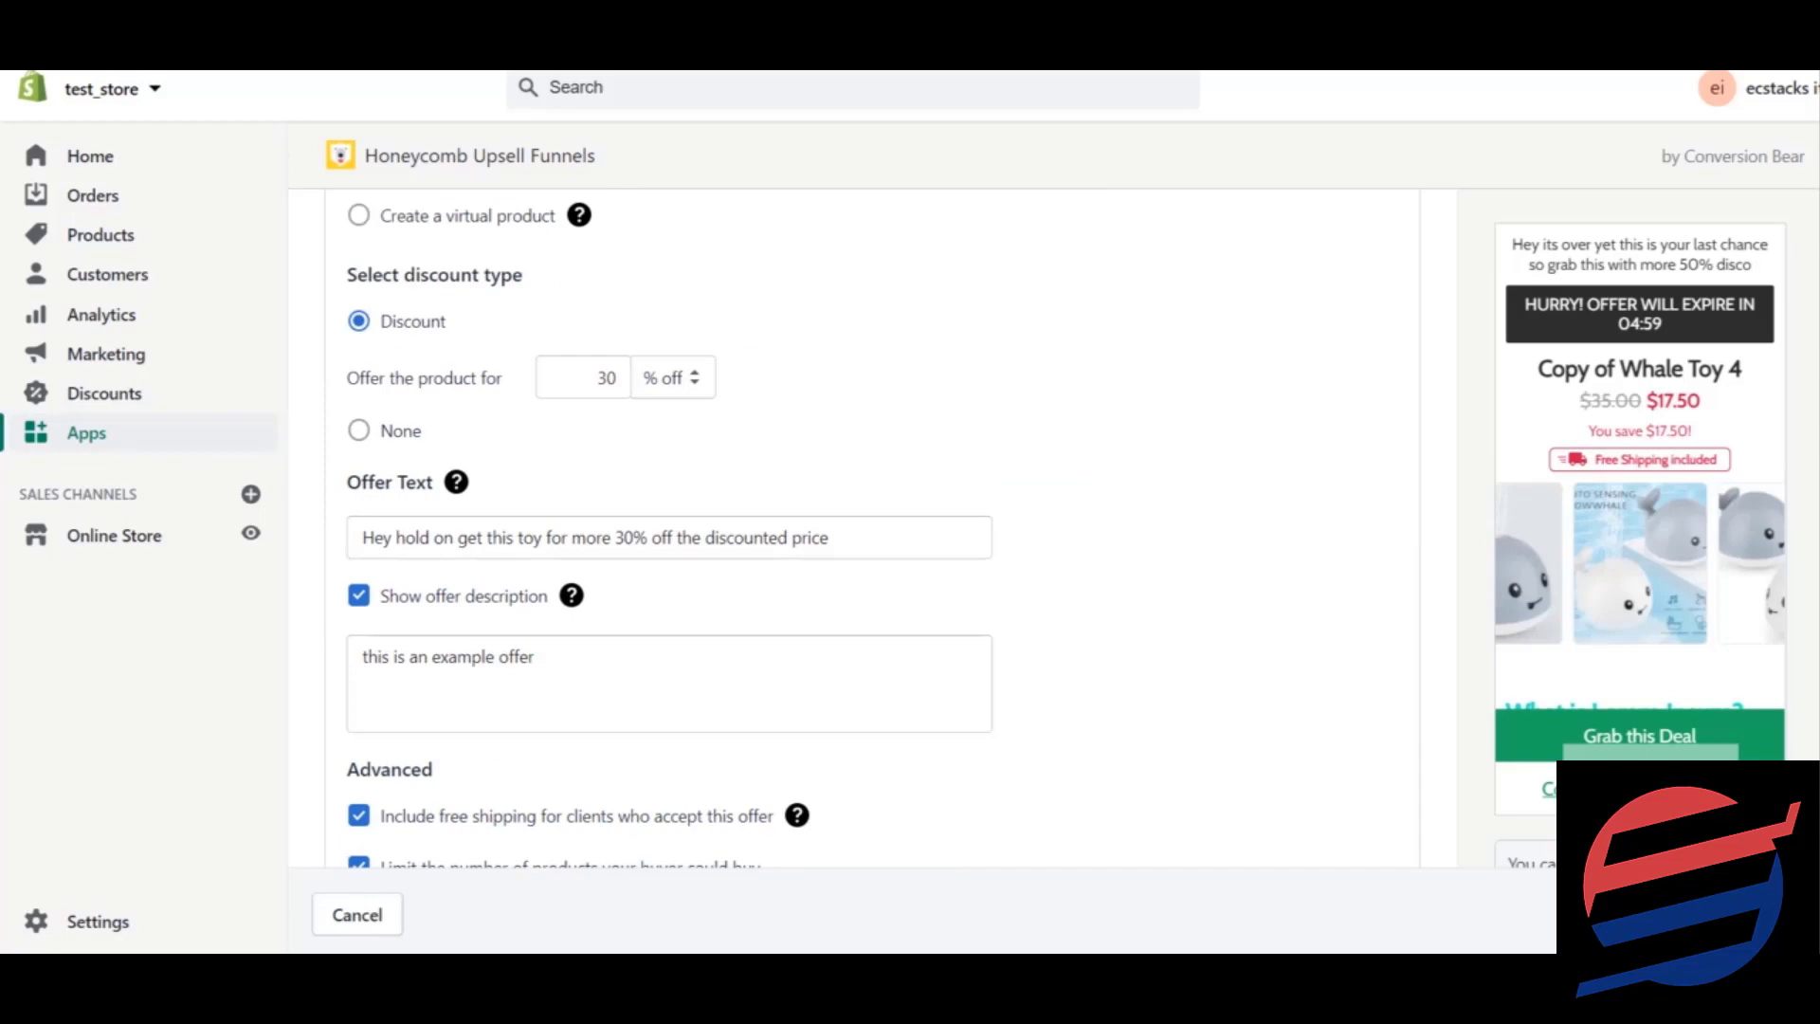
scroll(872, 531, "down", 5)
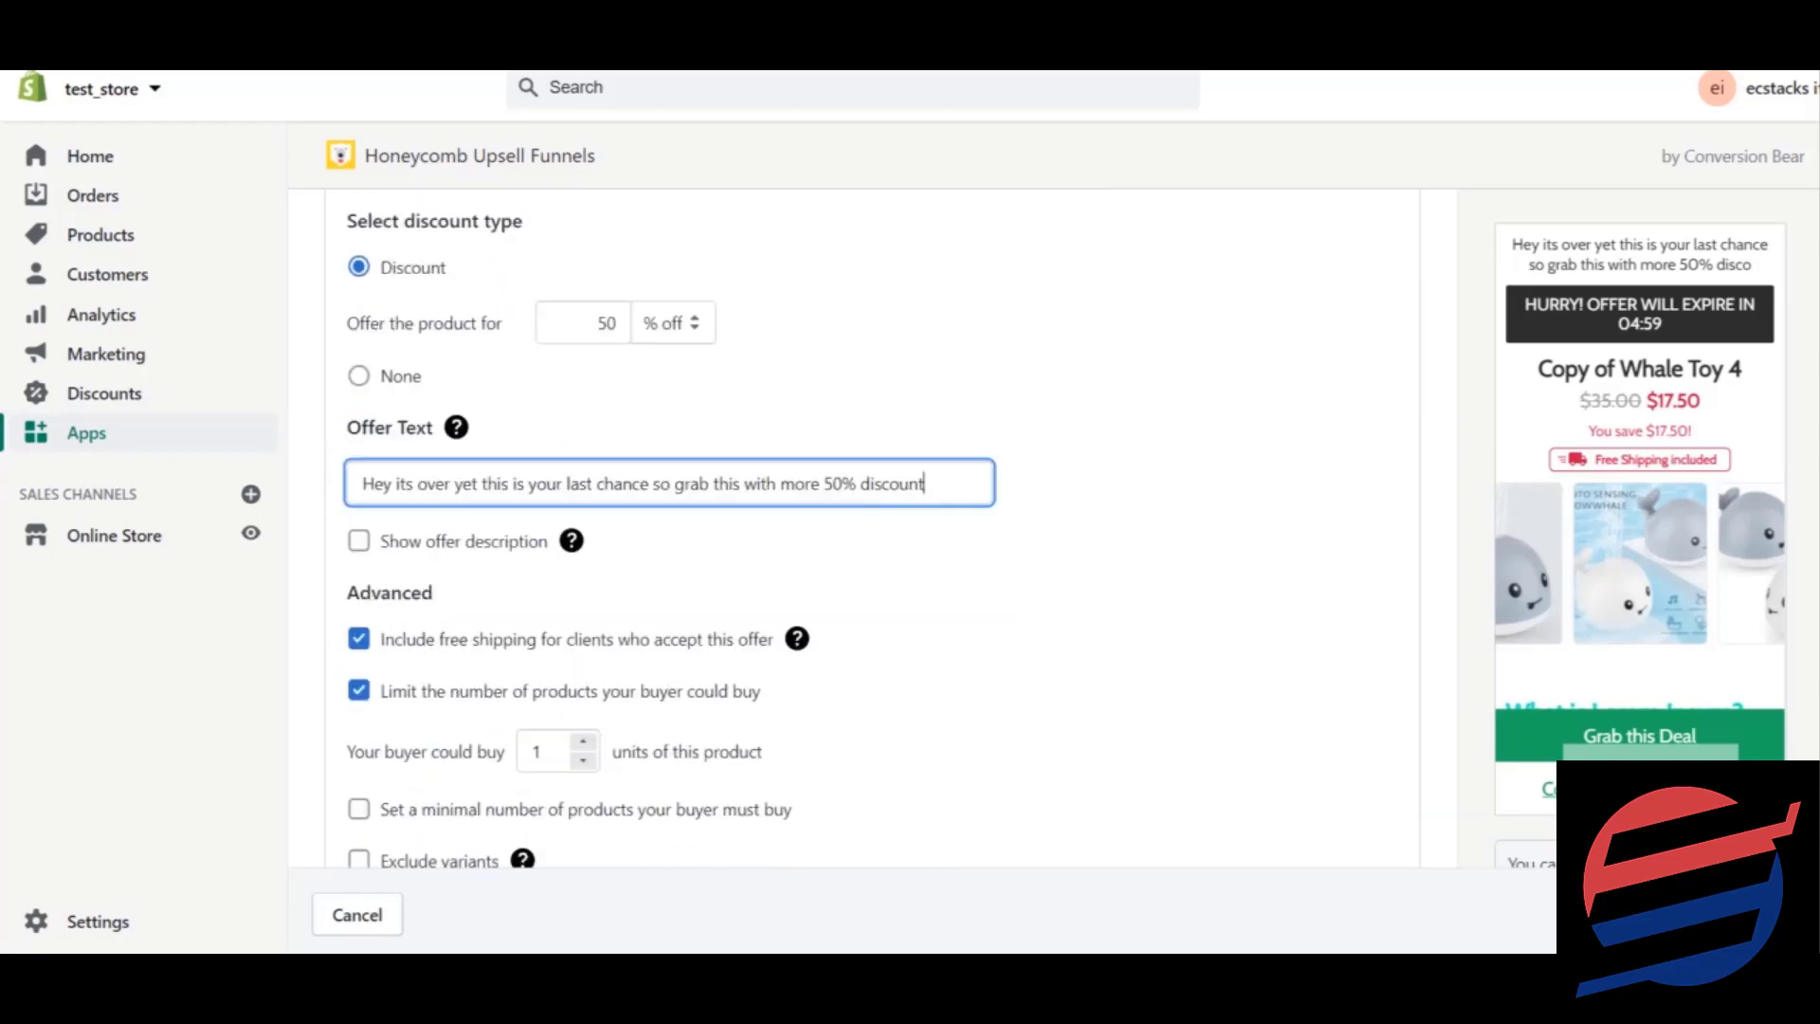
scroll(872, 531, "down", 5)
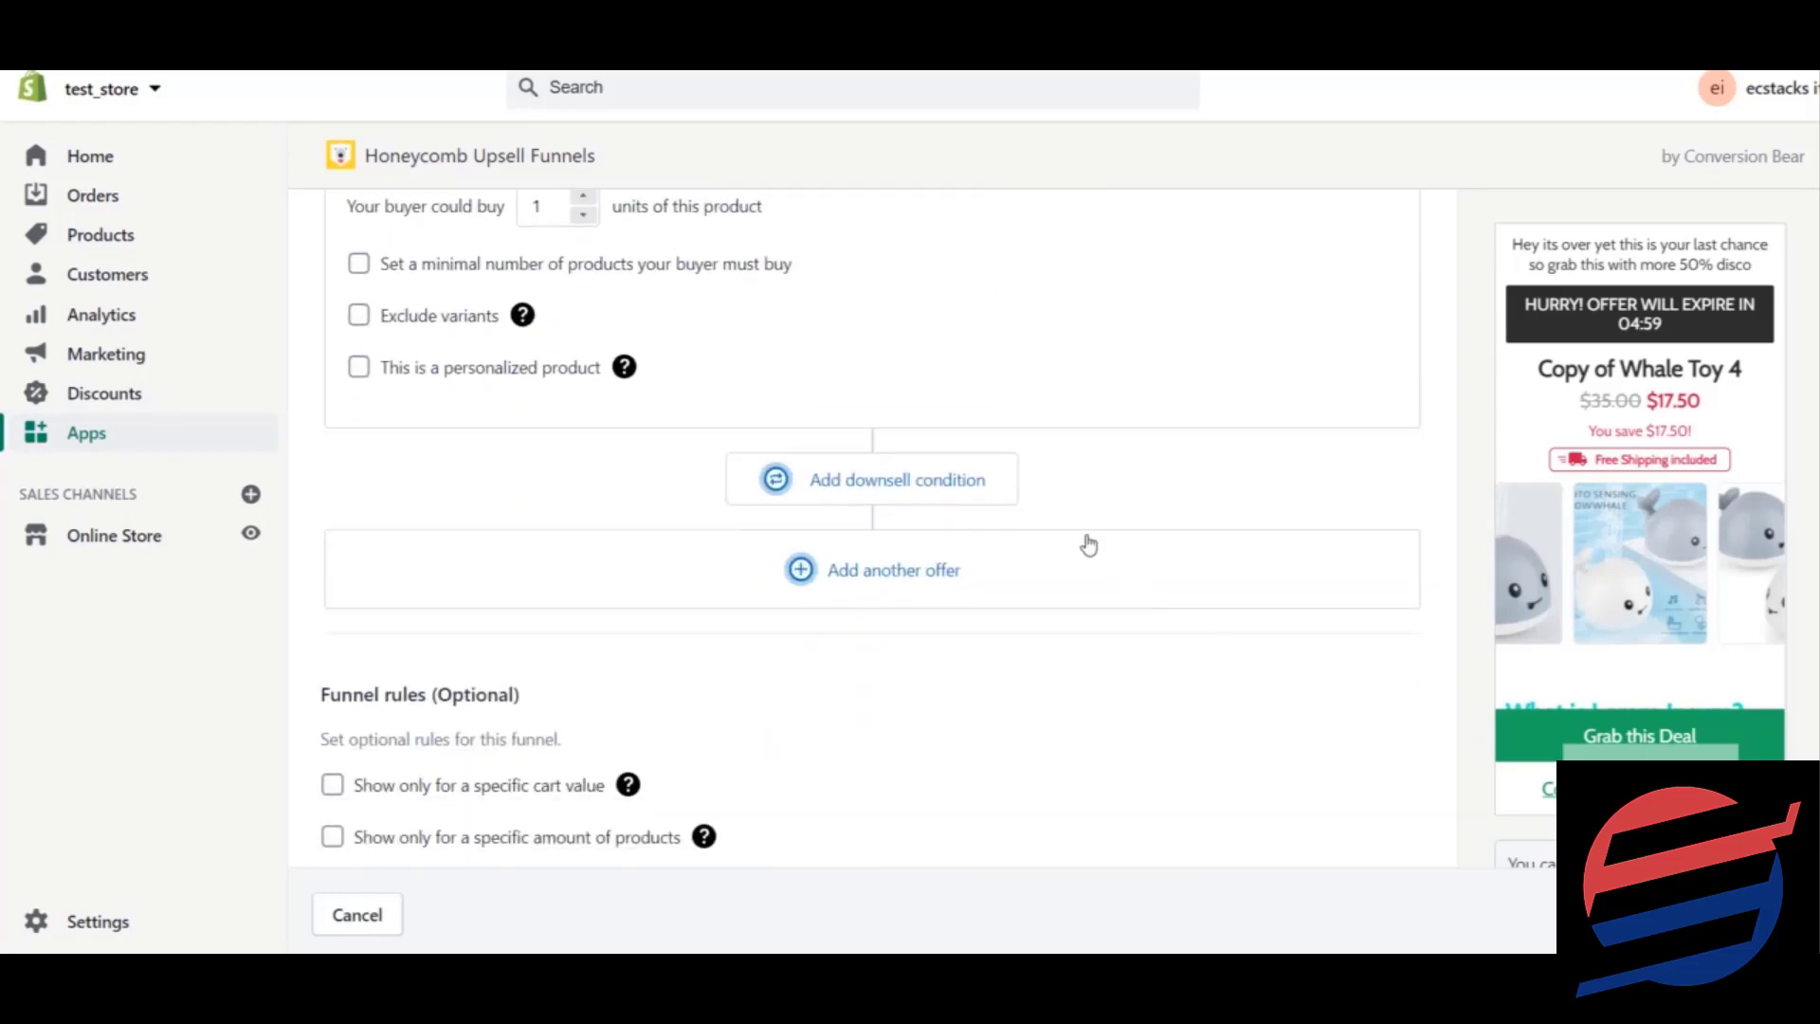
left_click(933, 503)
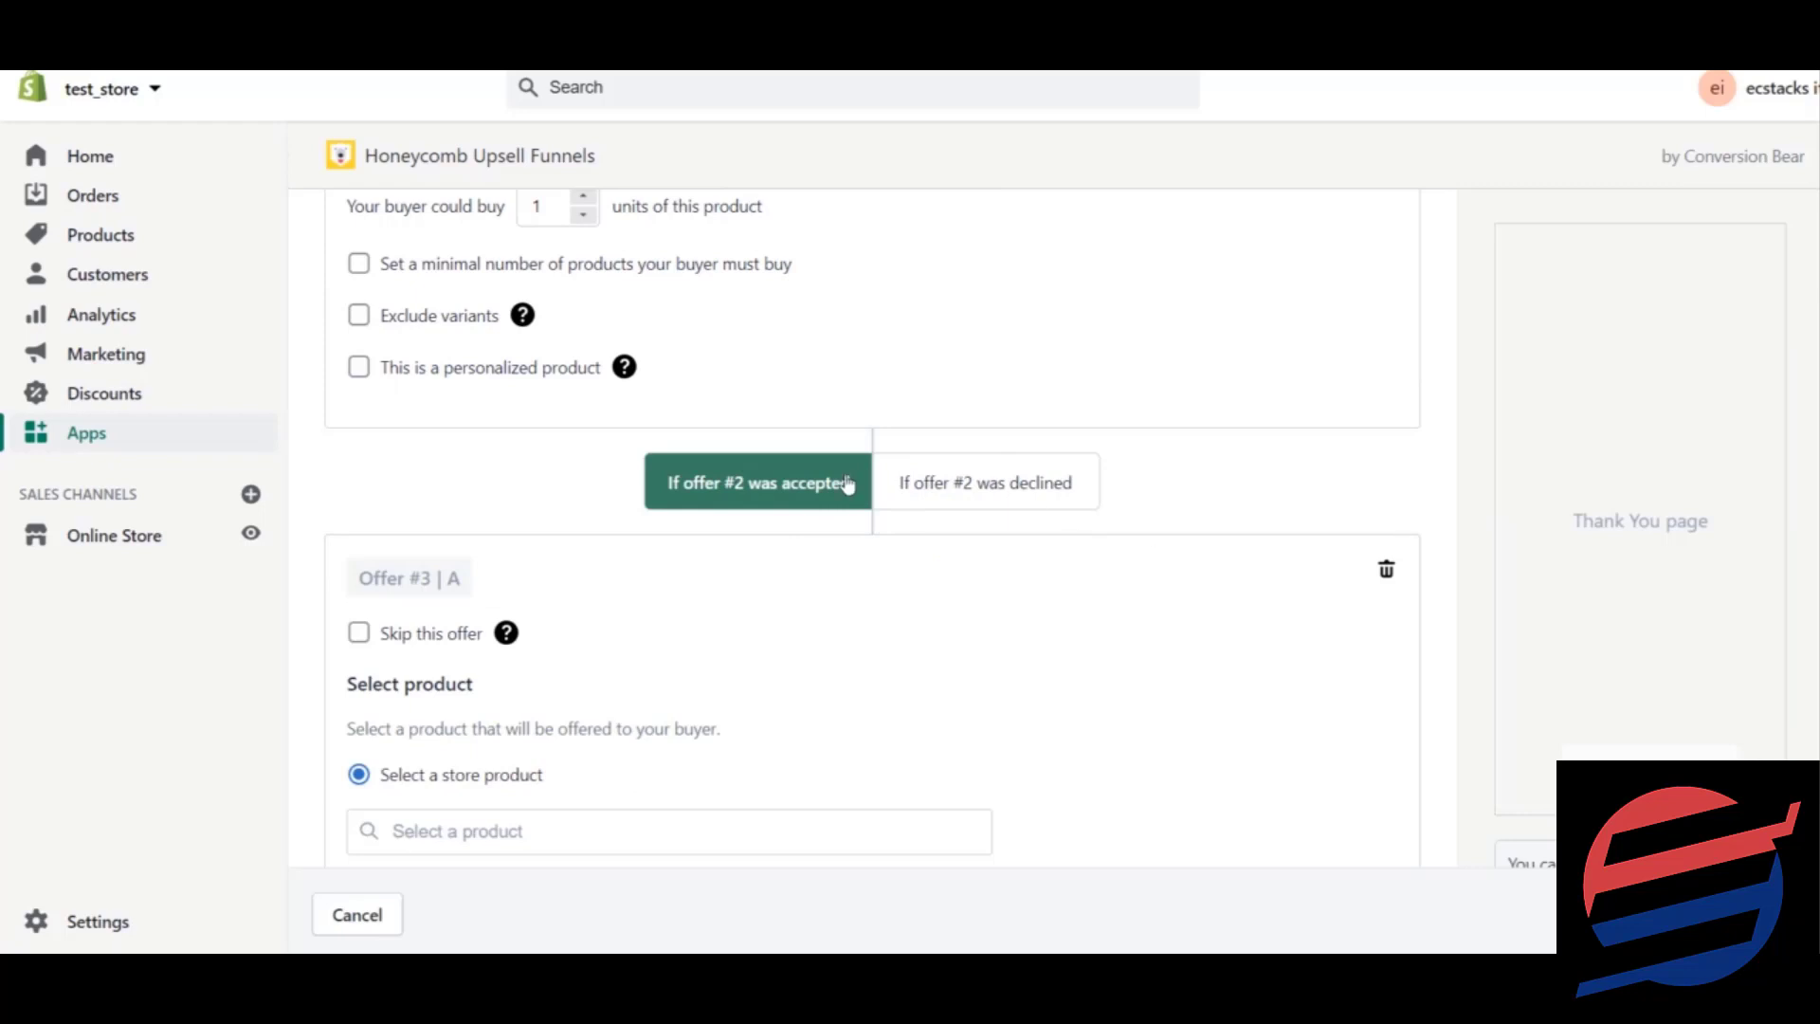
left_click(1386, 570)
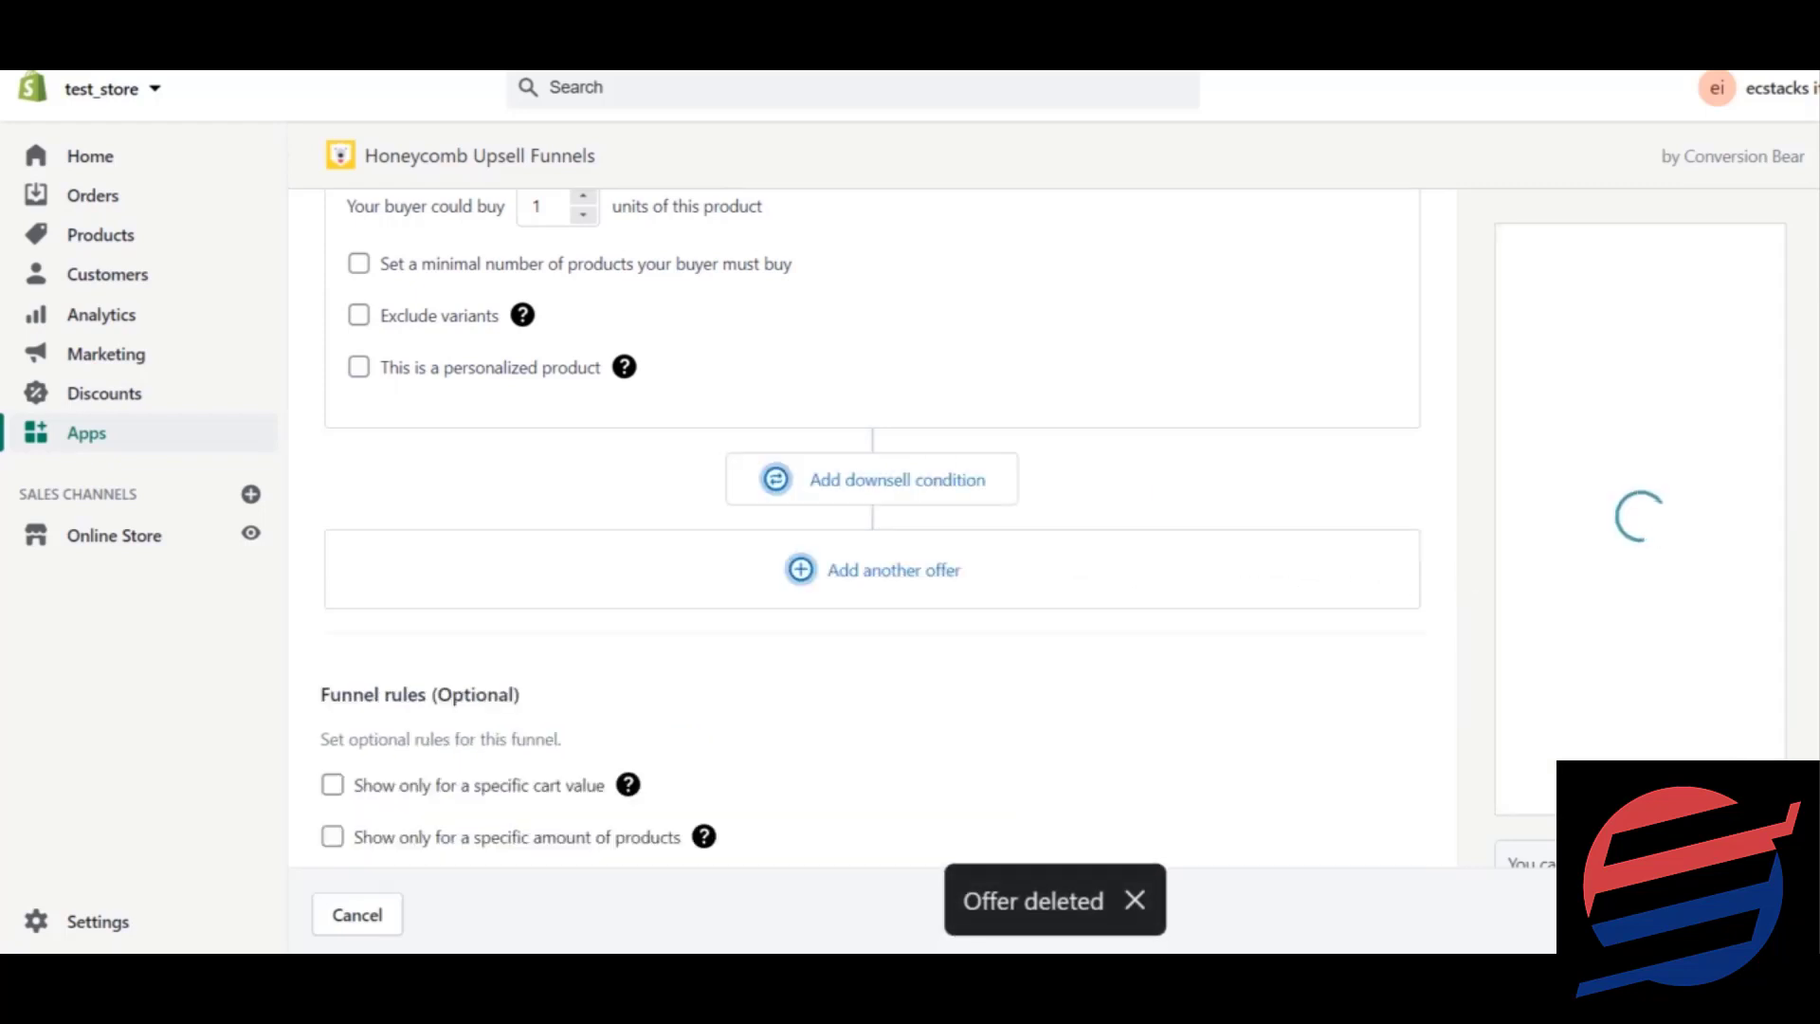
Review the Offer #1 discount and description, and the product and discount of Offer #2 | B.
scroll(872, 521, "up", 12)
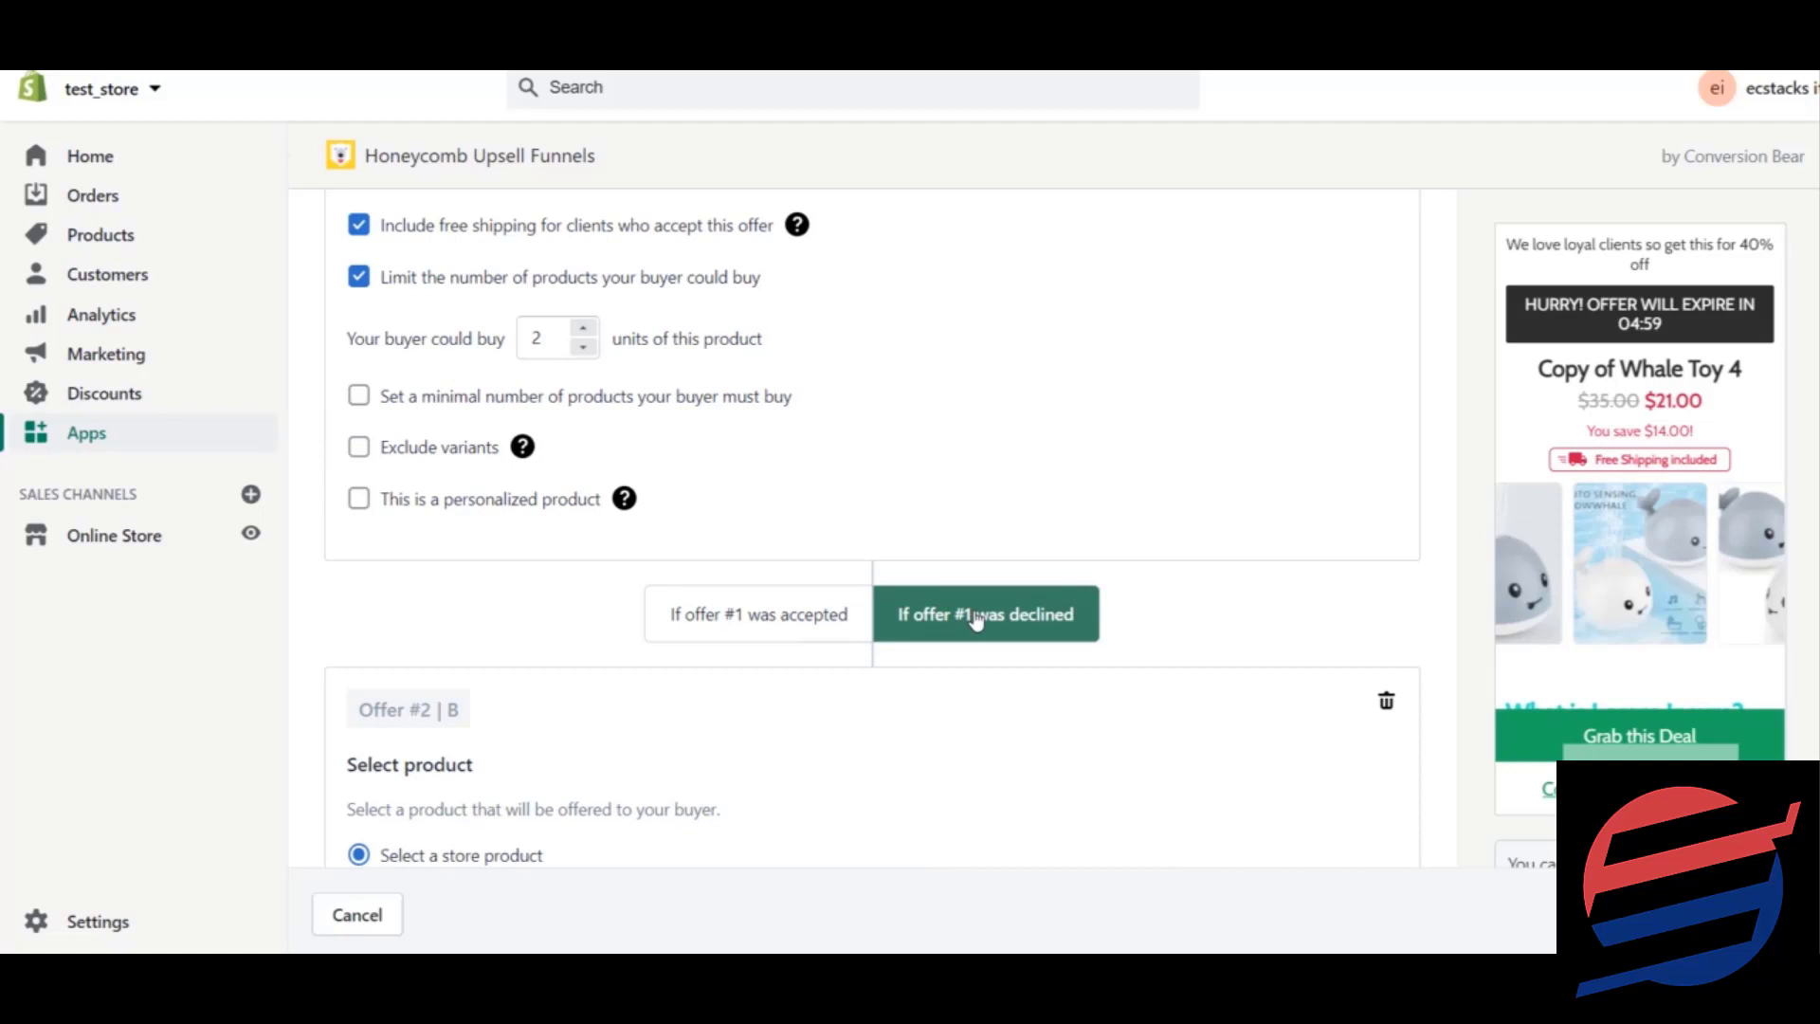
scroll(977, 618, "up", 7)
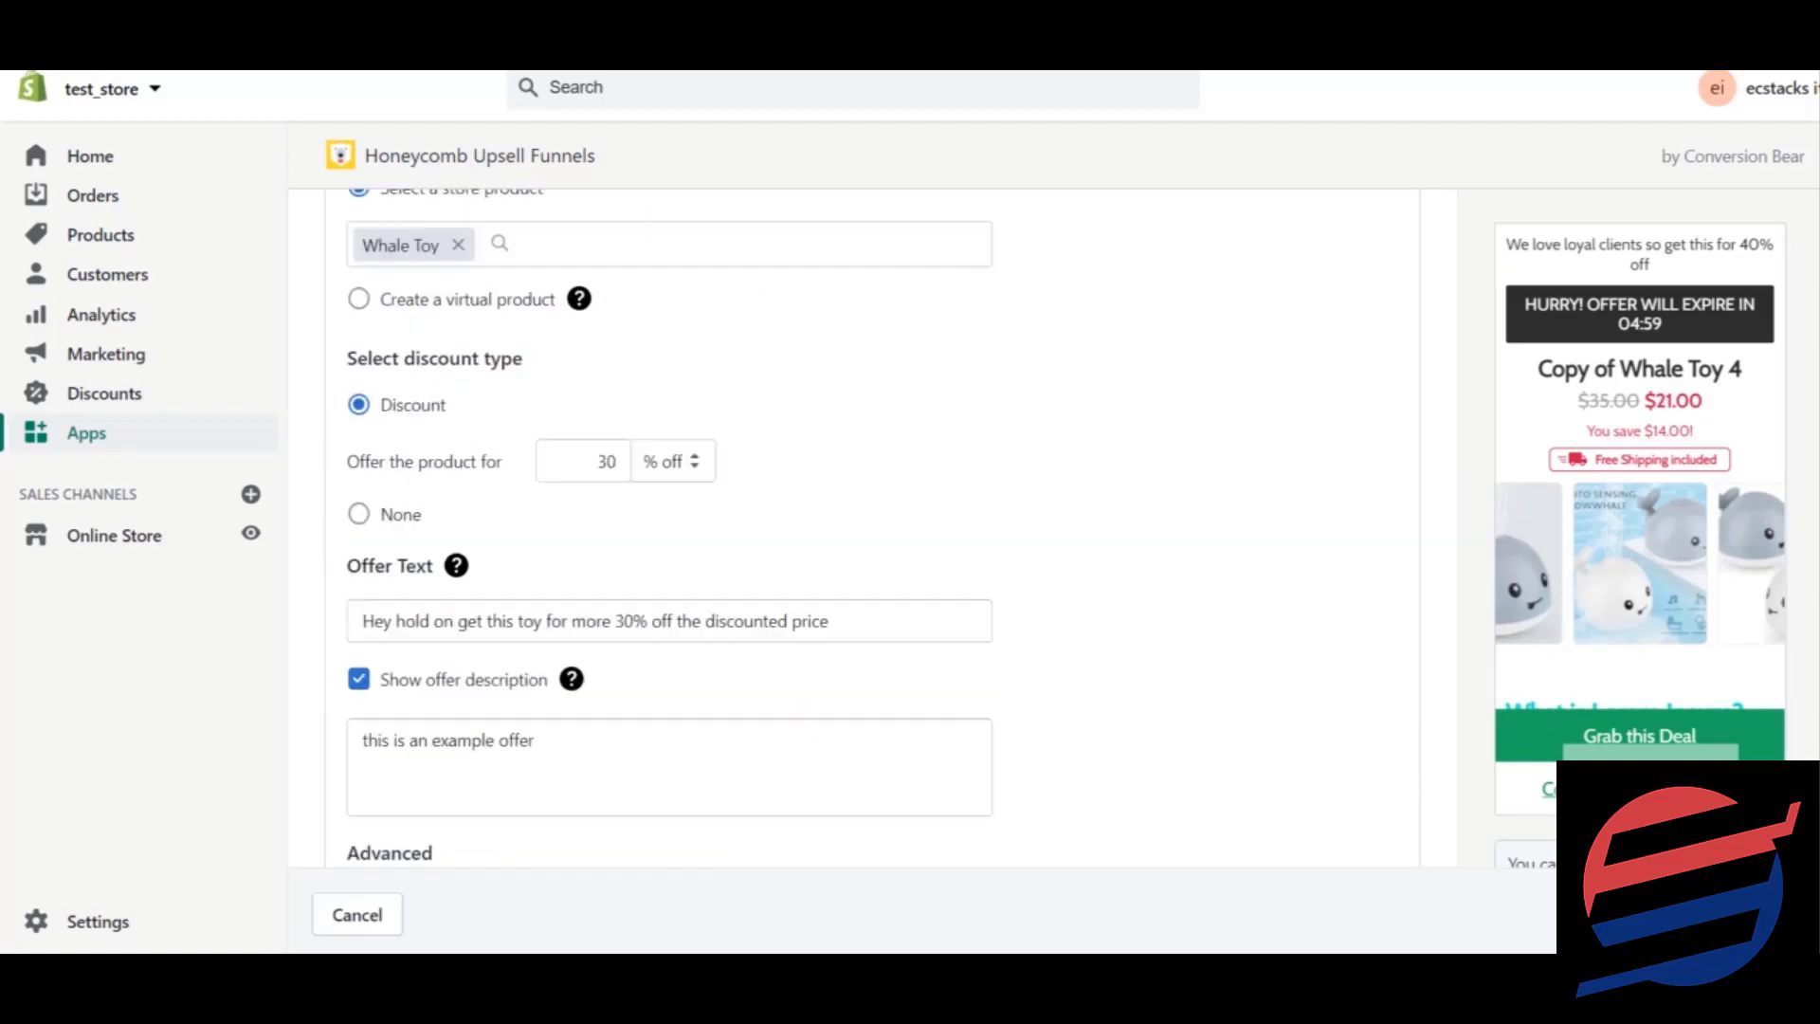
scroll(977, 618, "down", 4)
scroll(872, 530, "down", 7)
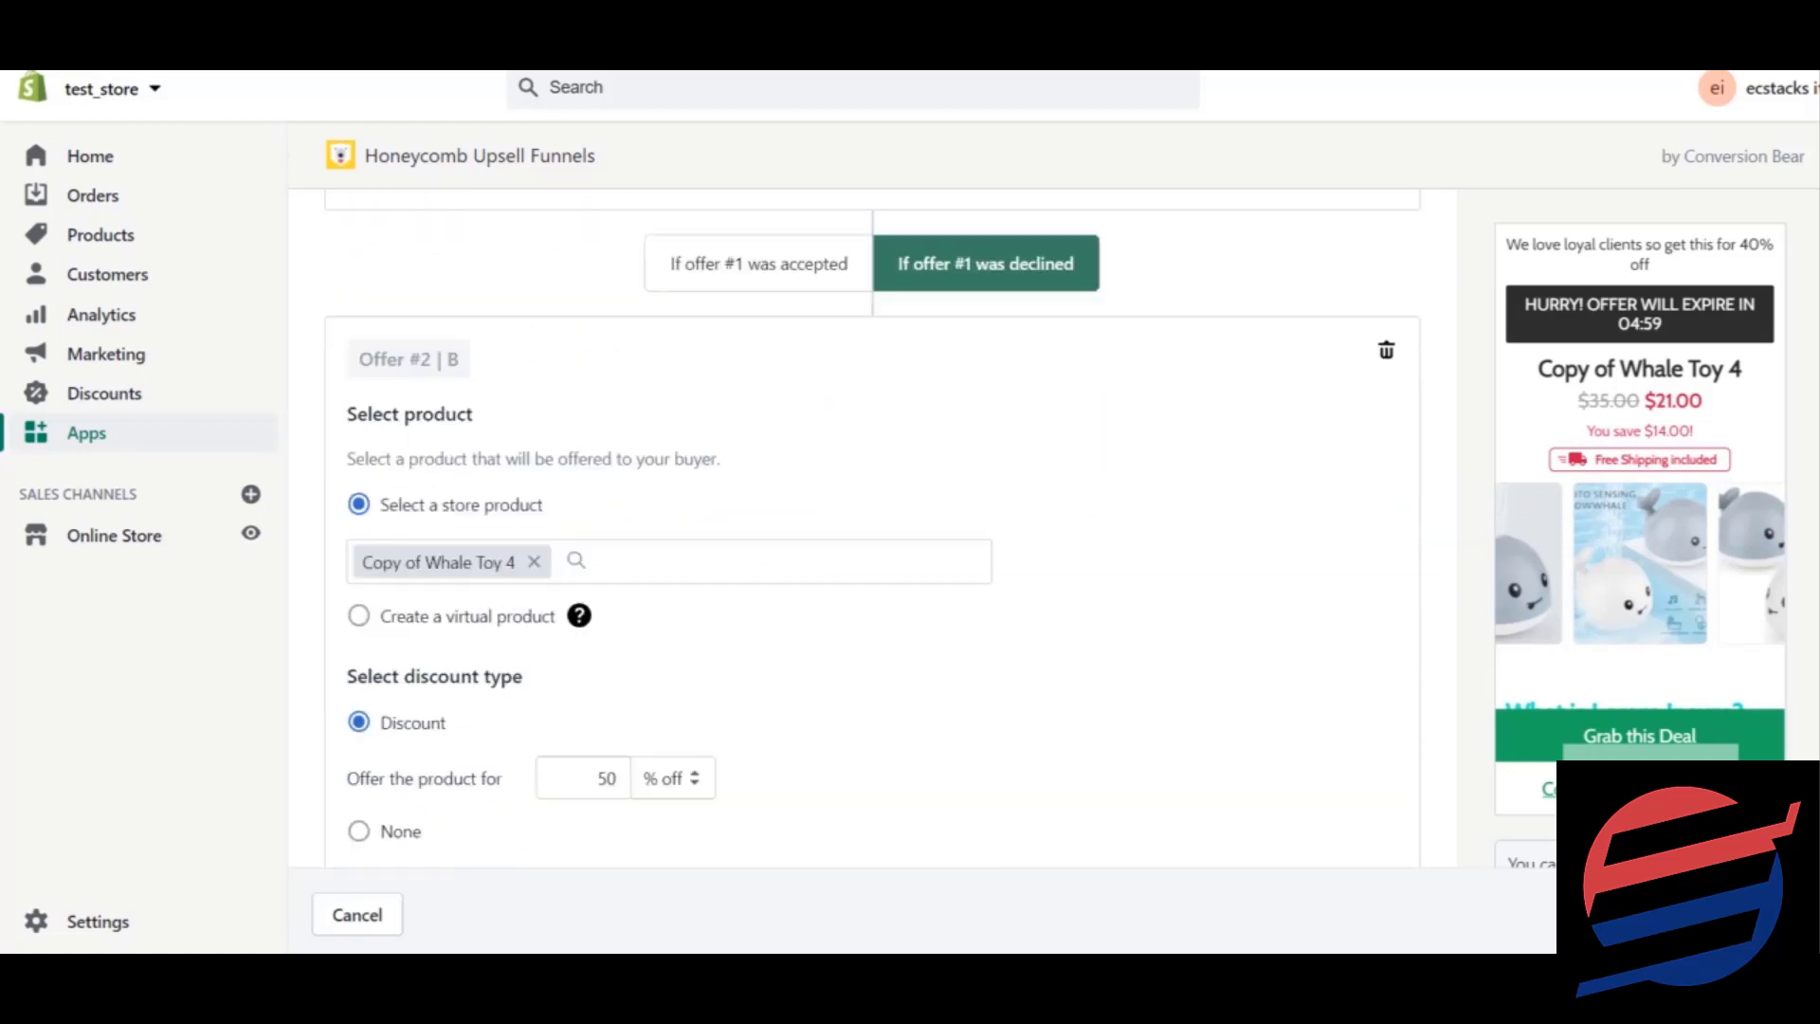
scroll(873, 526, "down", 1)
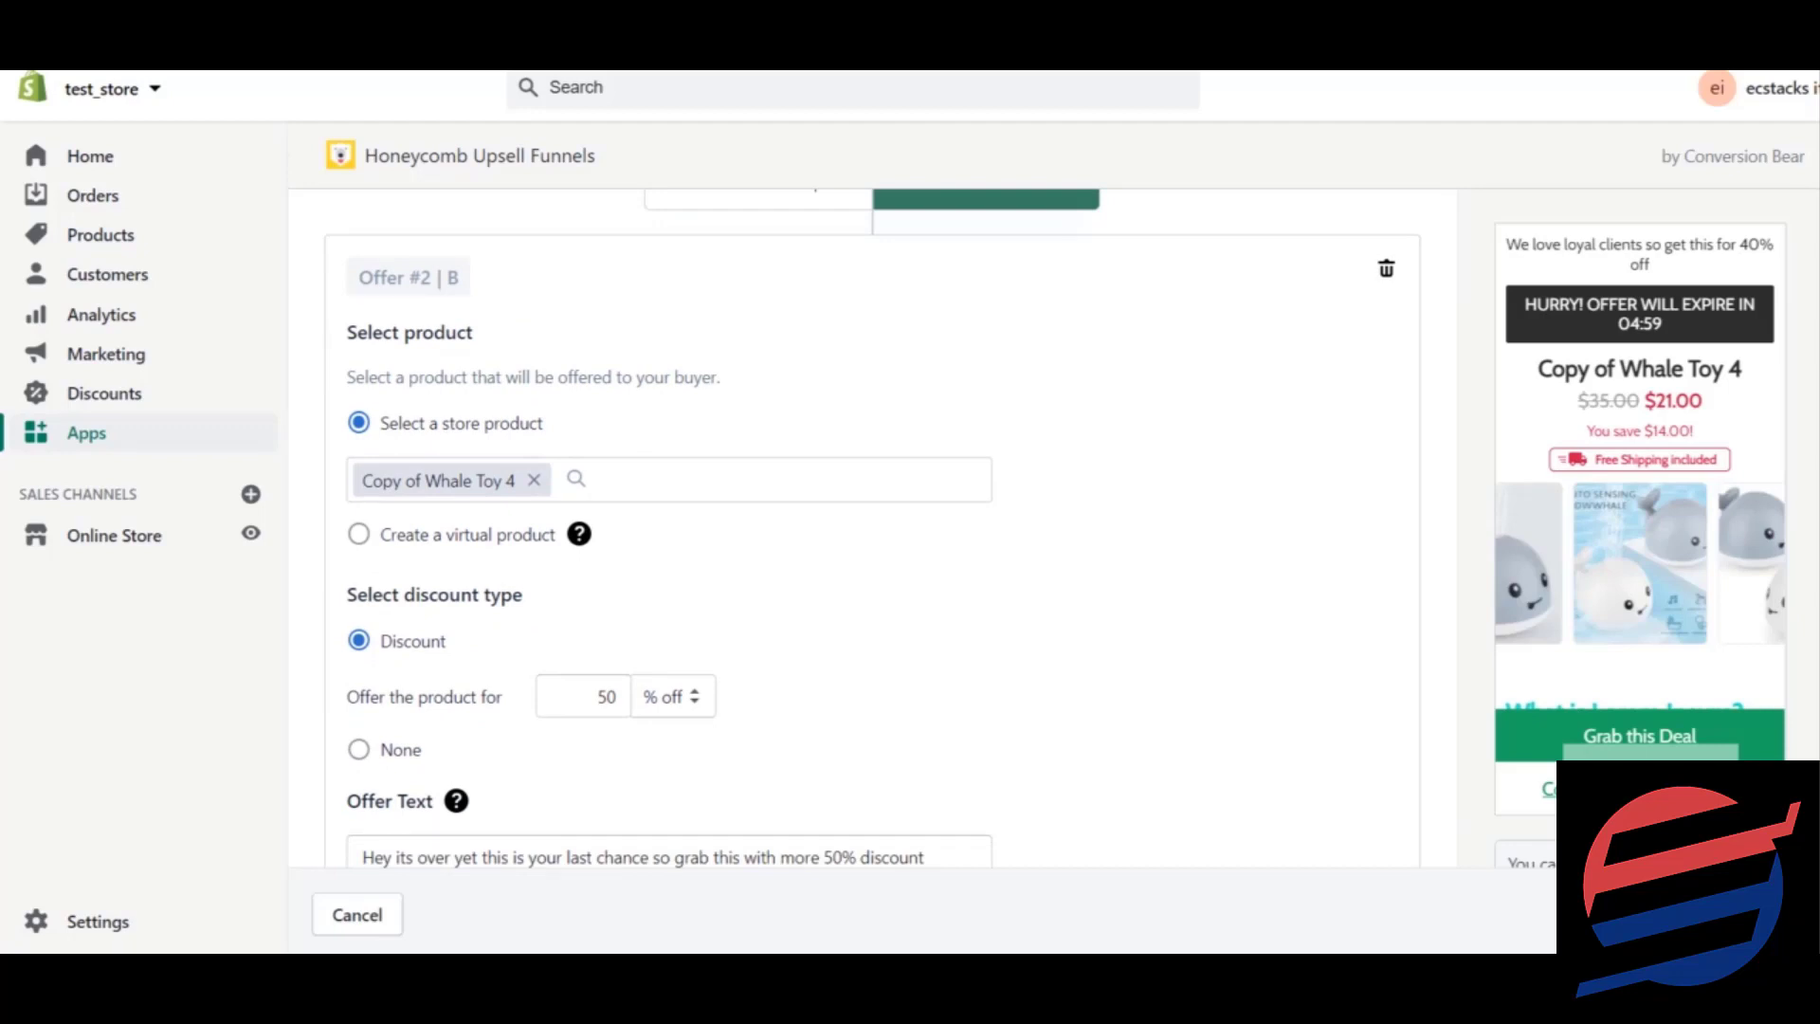
scroll(1147, 586, "down", 12)
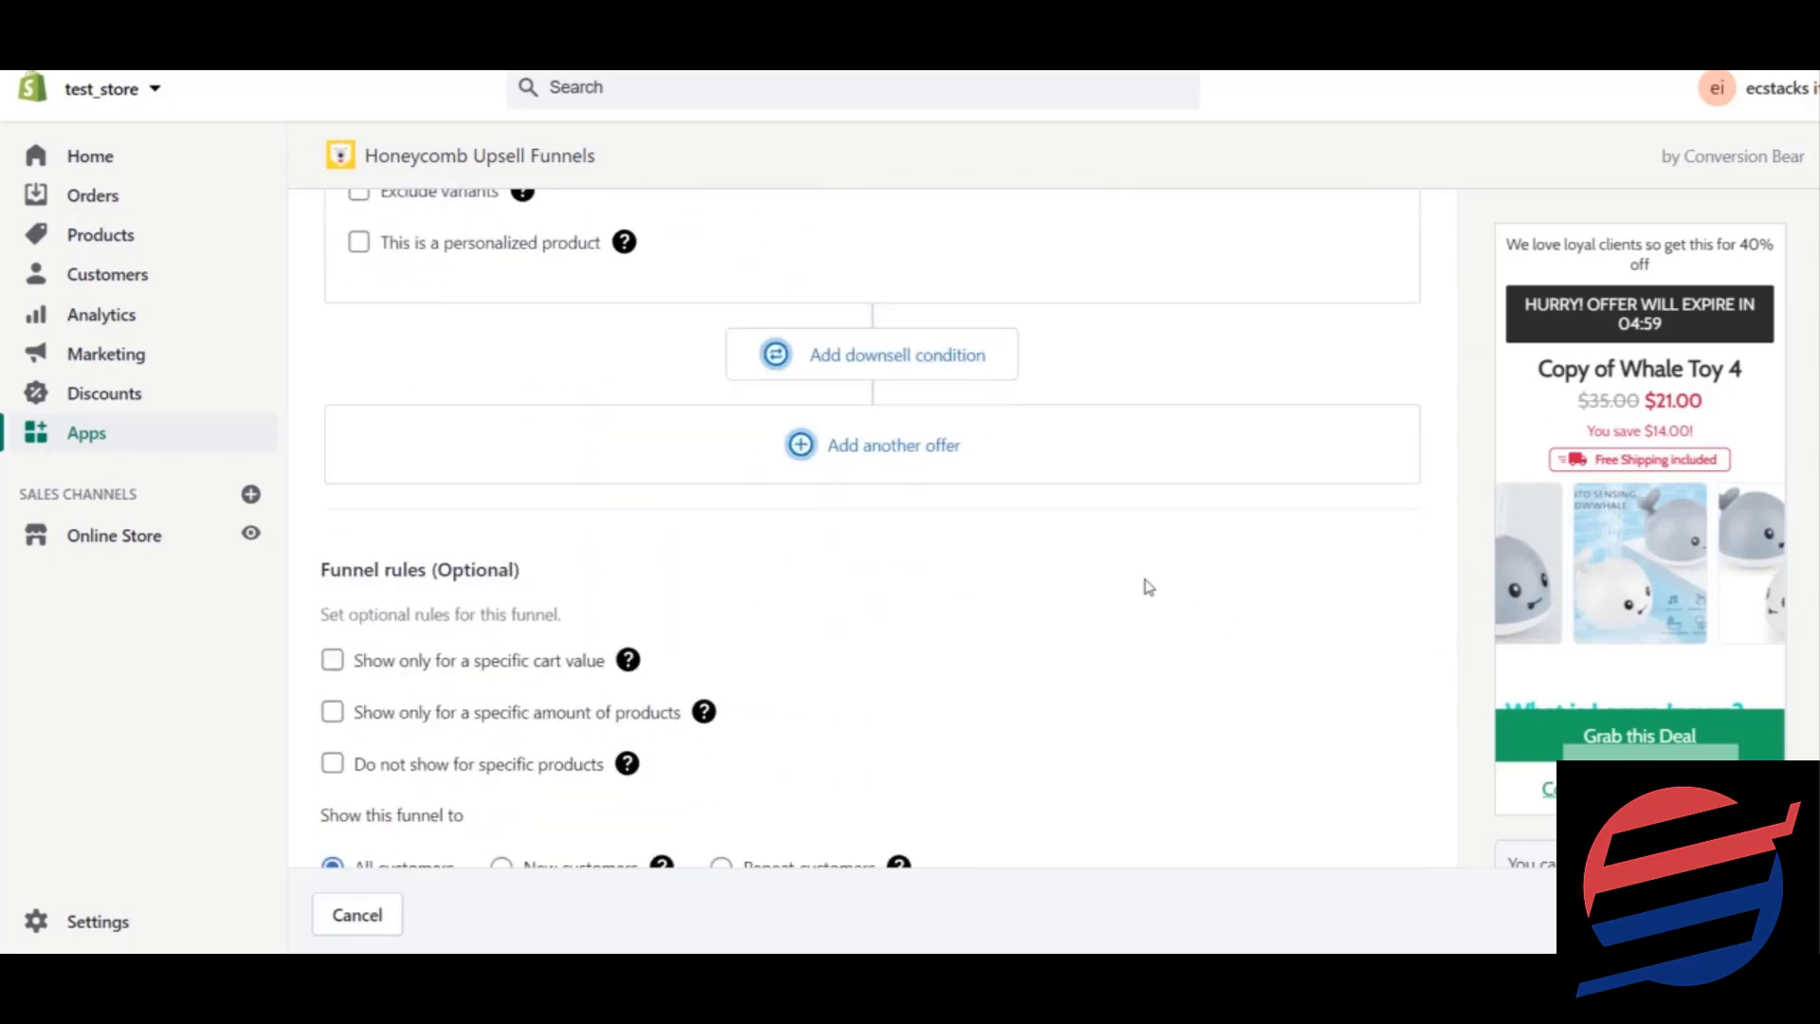
left_click(1183, 450)
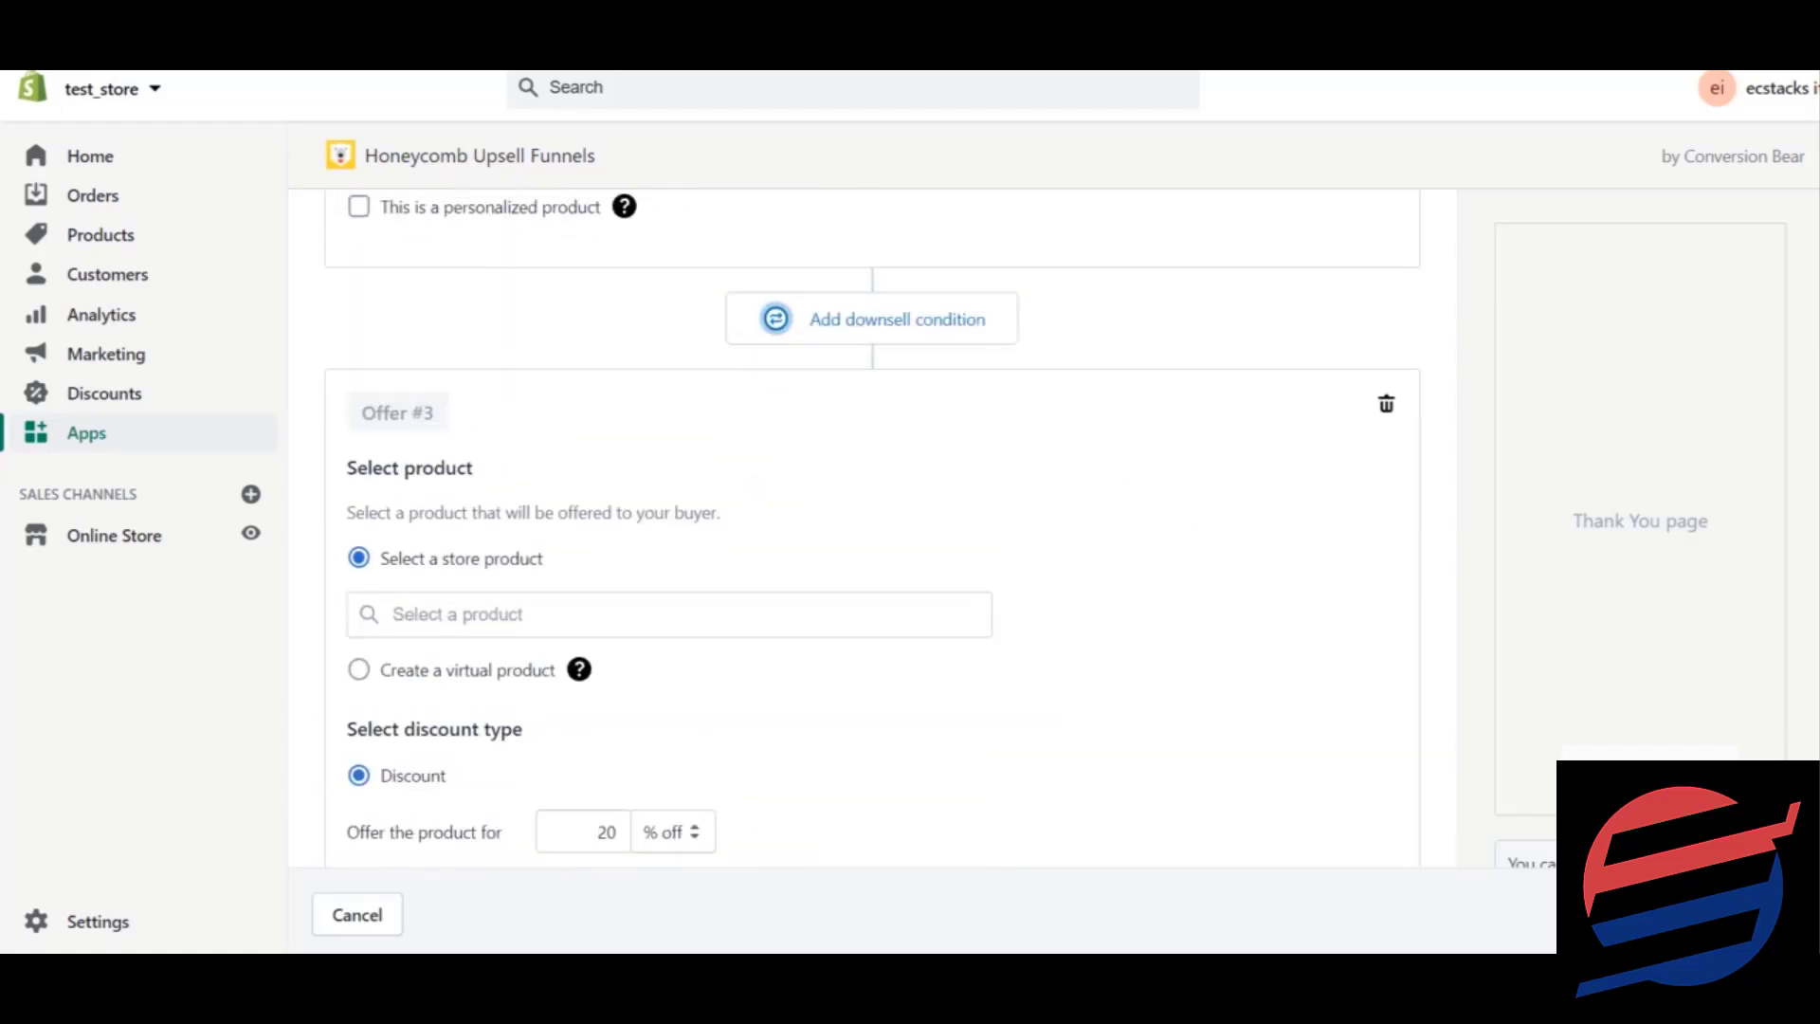
scroll(1343, 314, "down", 3)
scroll(1342, 315, "up", 1)
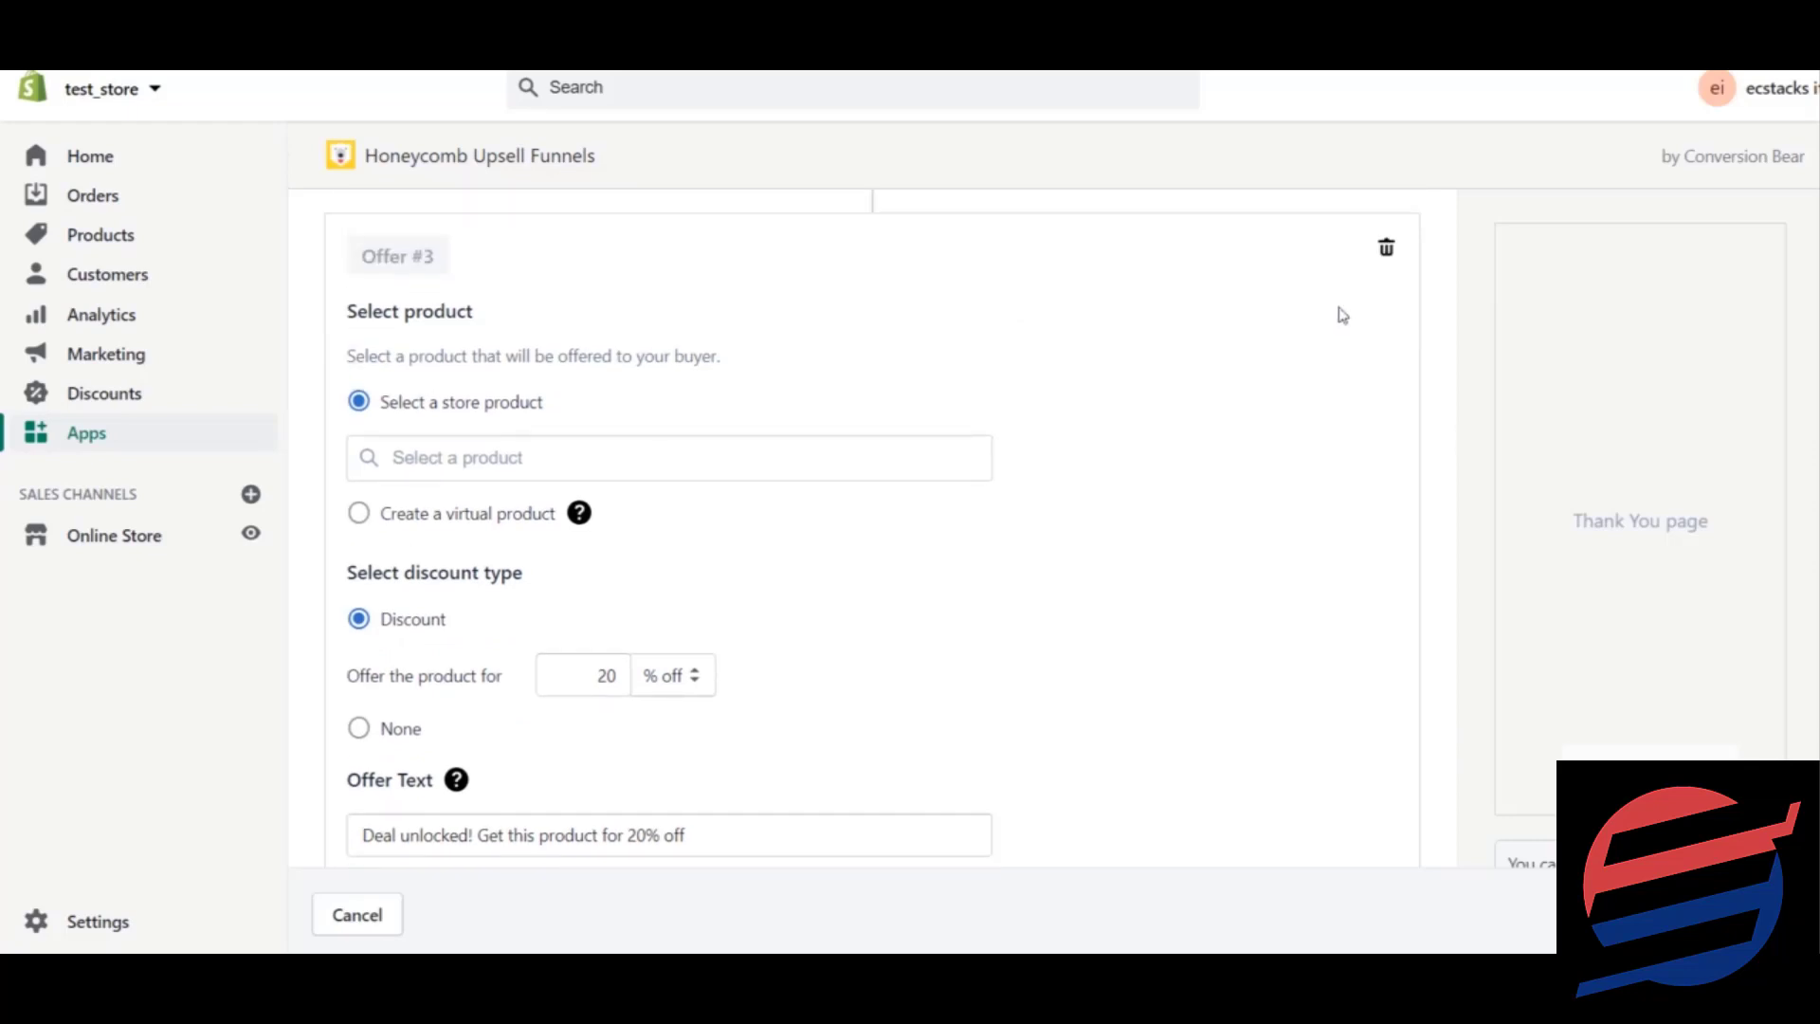
left_click(1389, 248)
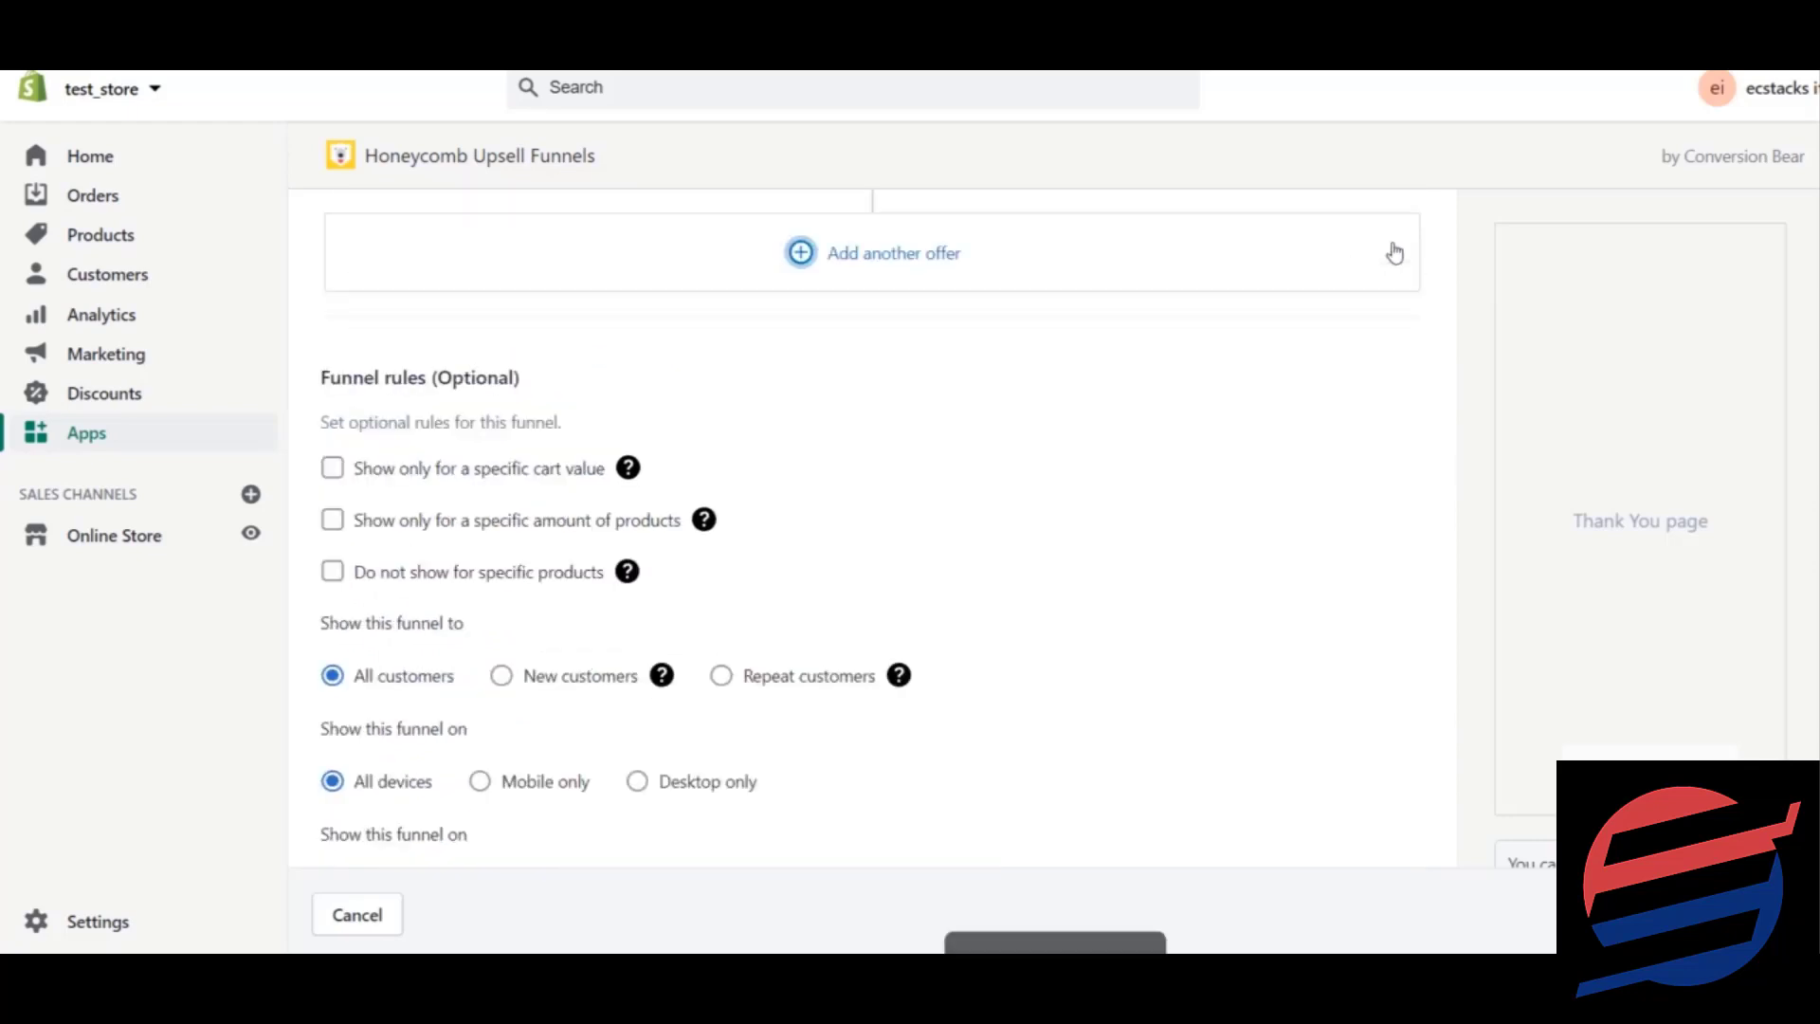
Add a third offer below Offer #2 and choose the store product Whale Toy2 for it.
scroll(1394, 254, "up", 3)
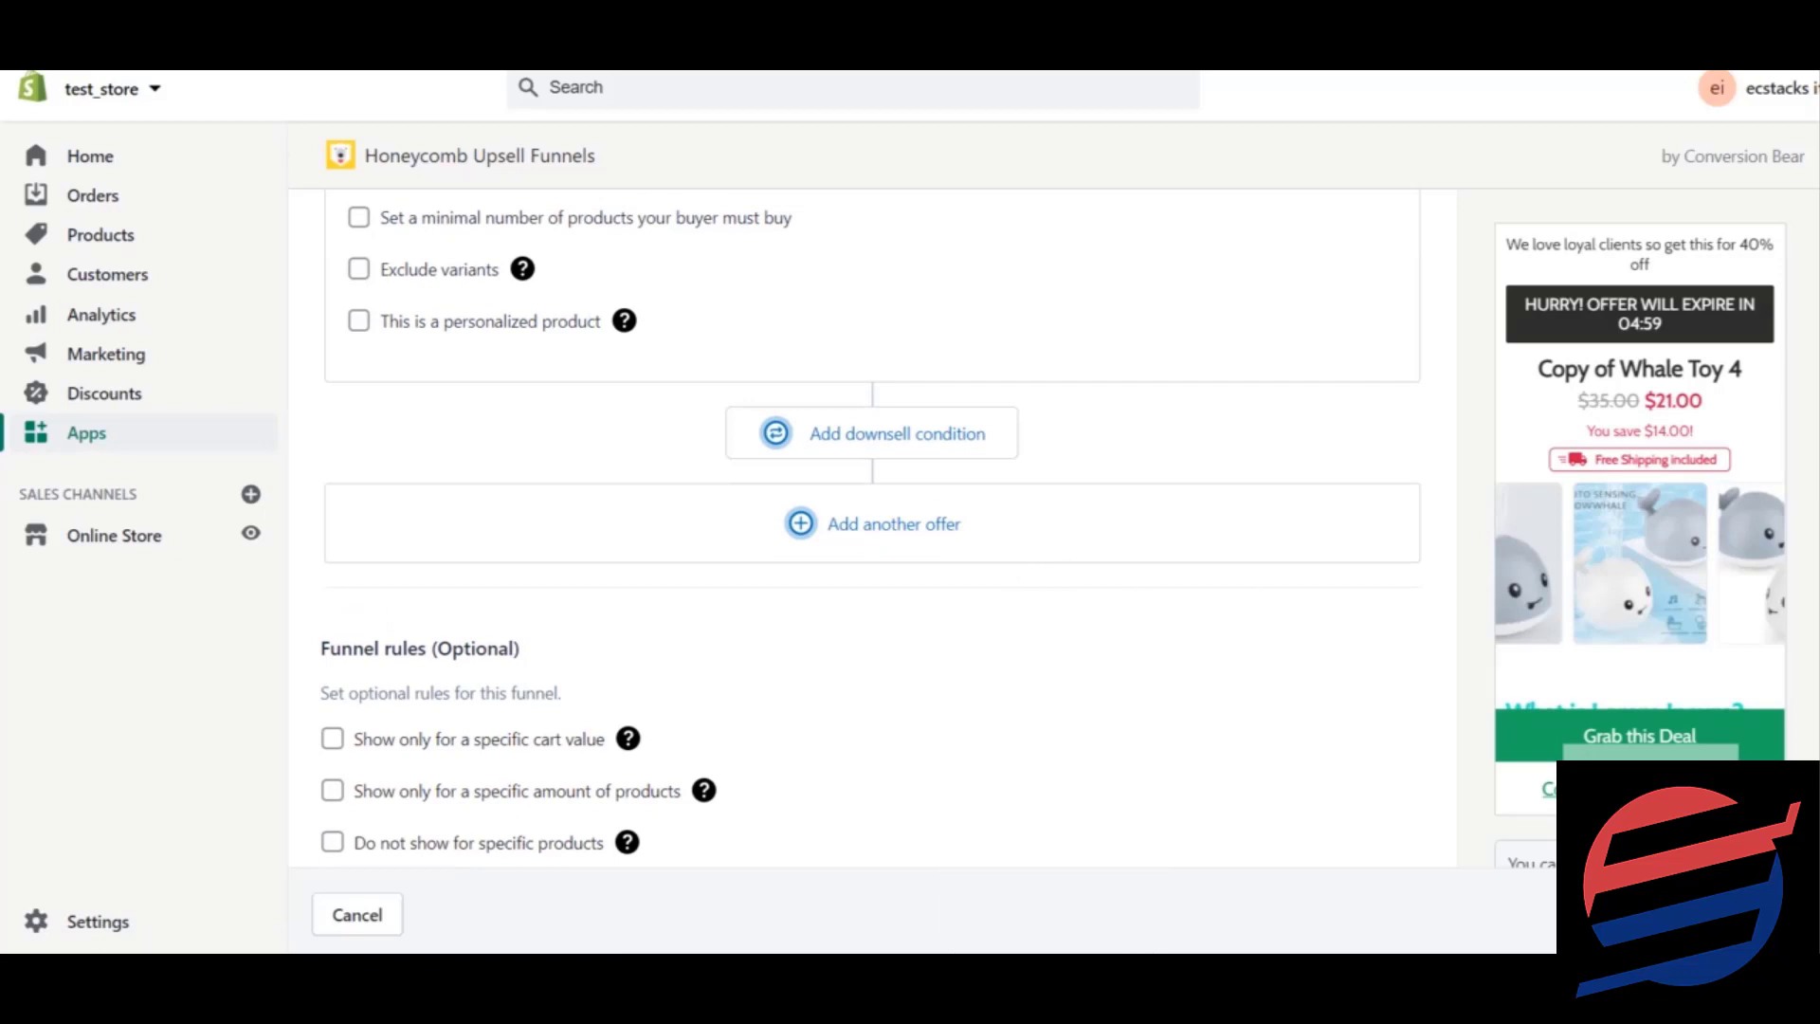
scroll(872, 522, "up", 7)
scroll(872, 521, "down", 6)
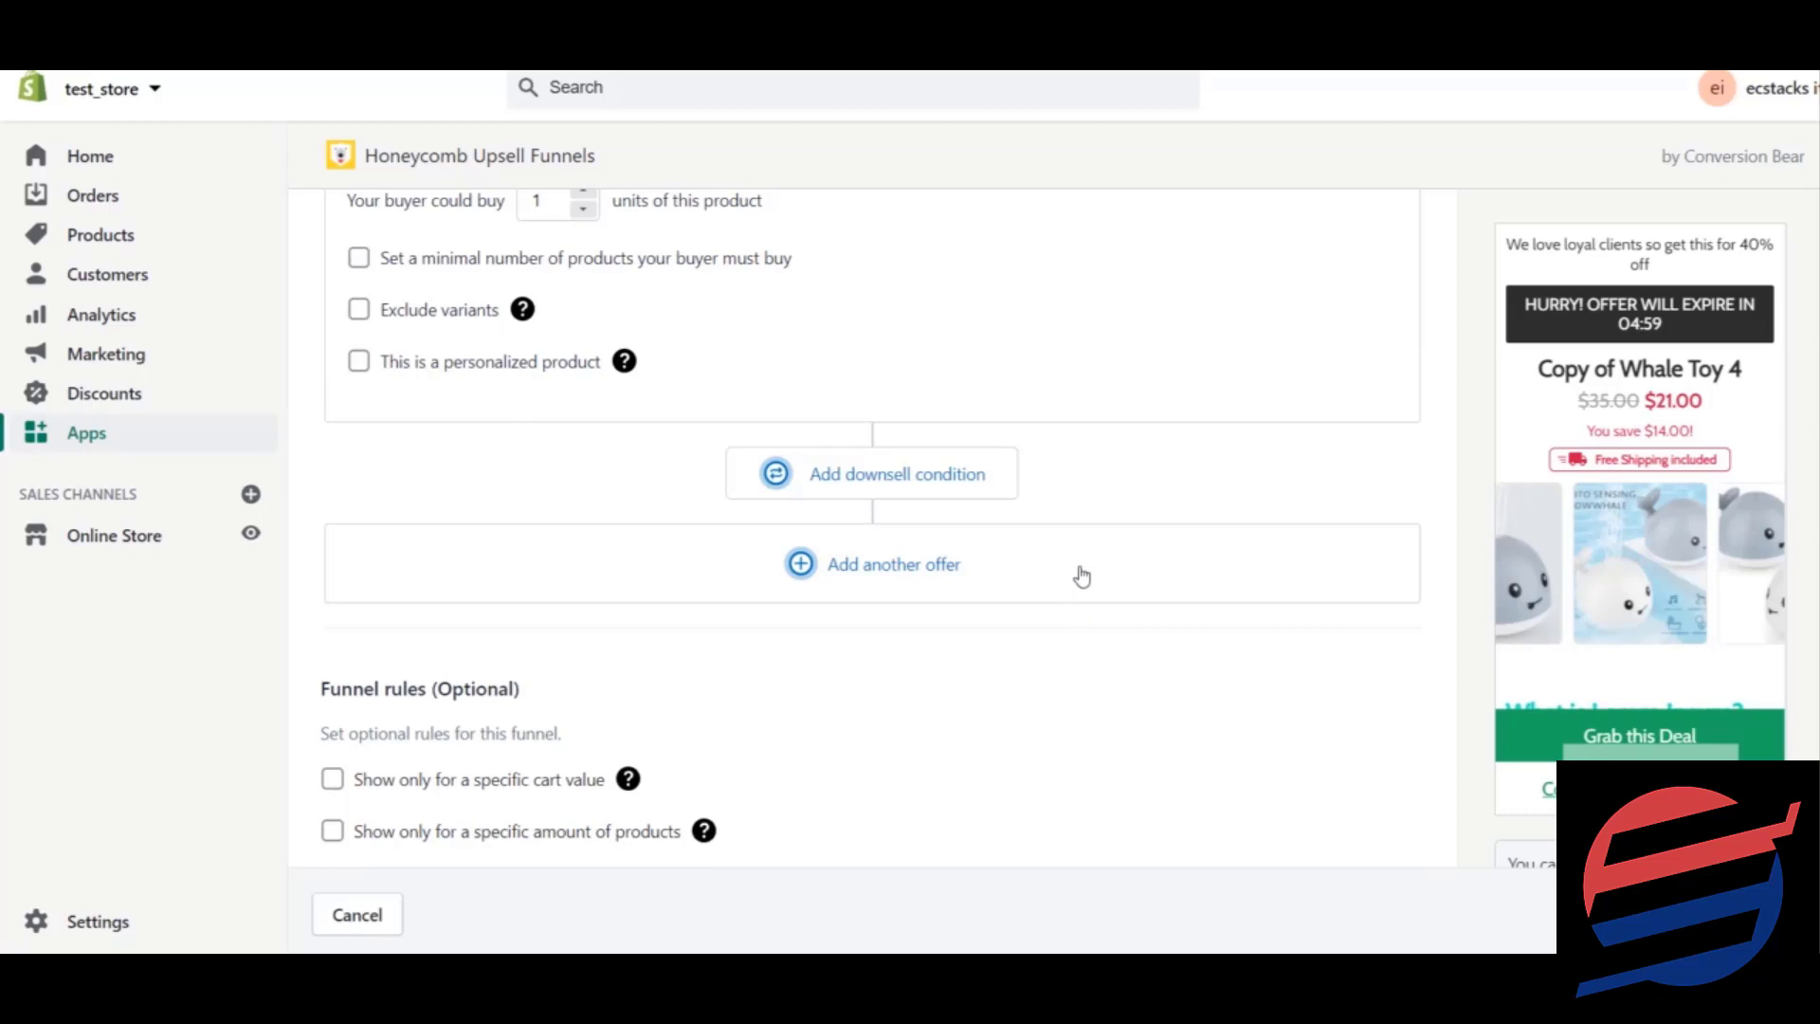
left_click(1082, 576)
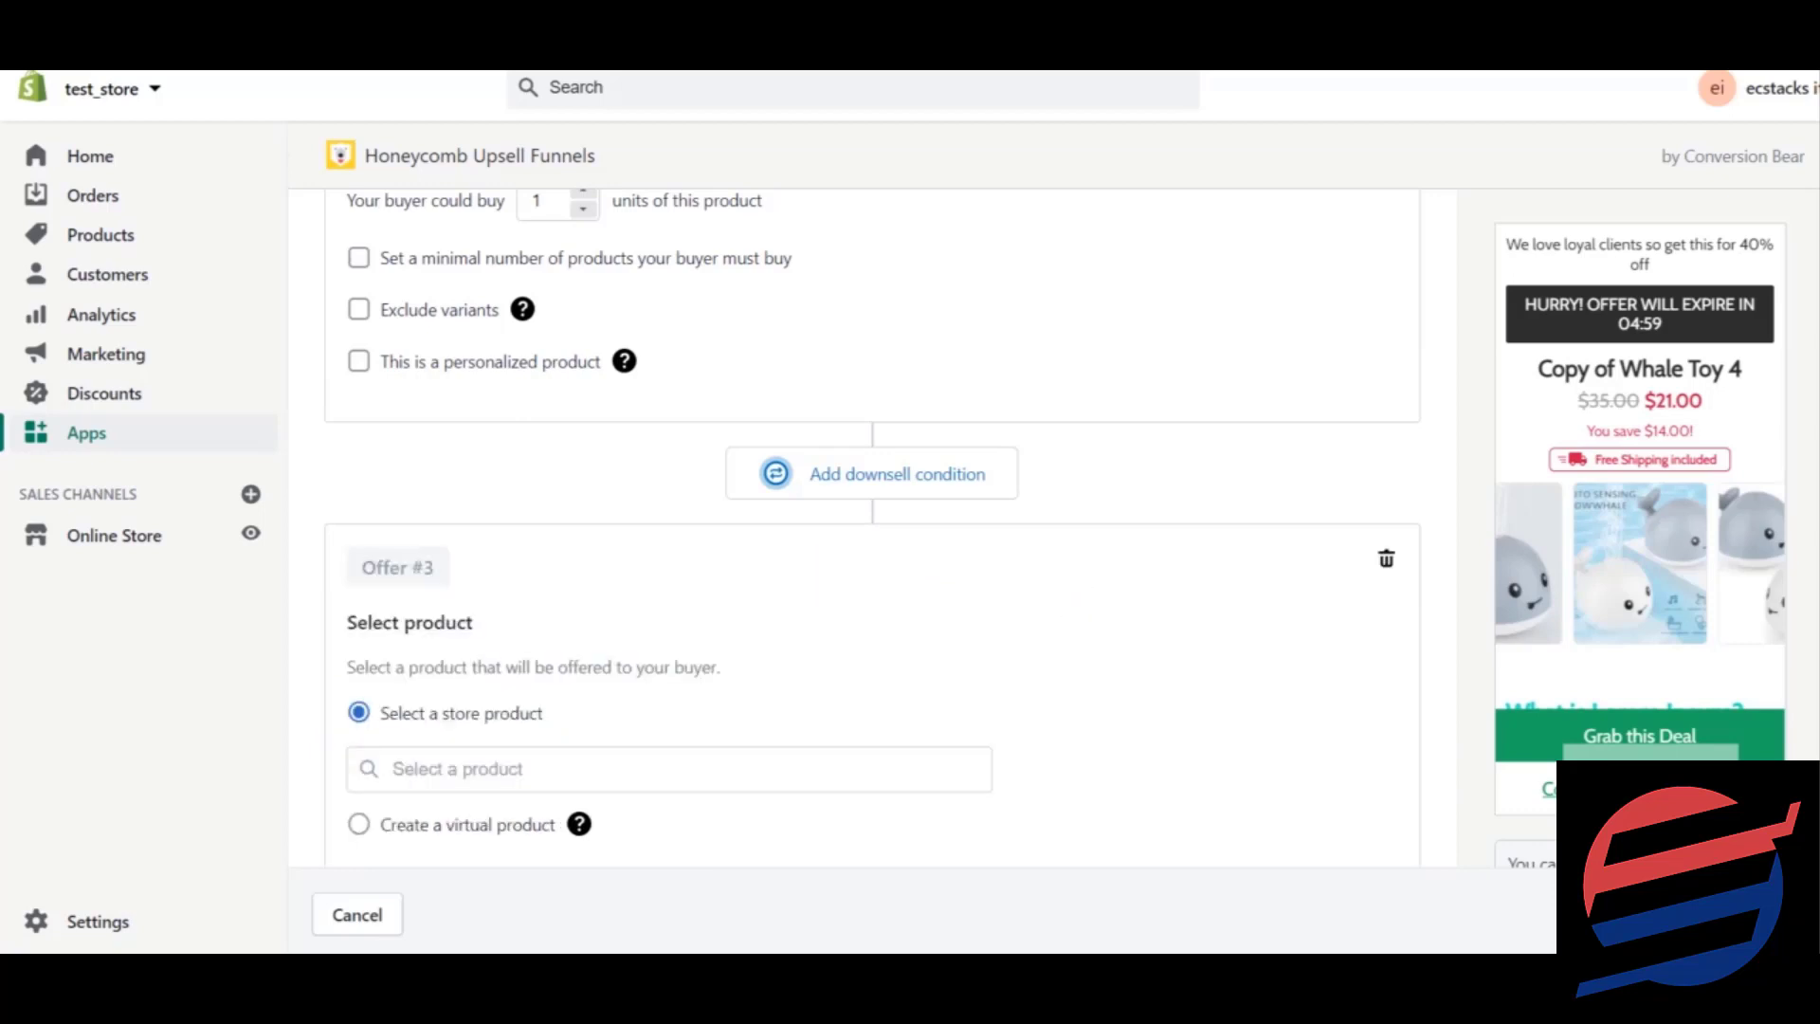
scroll(638, 553, "down", 5)
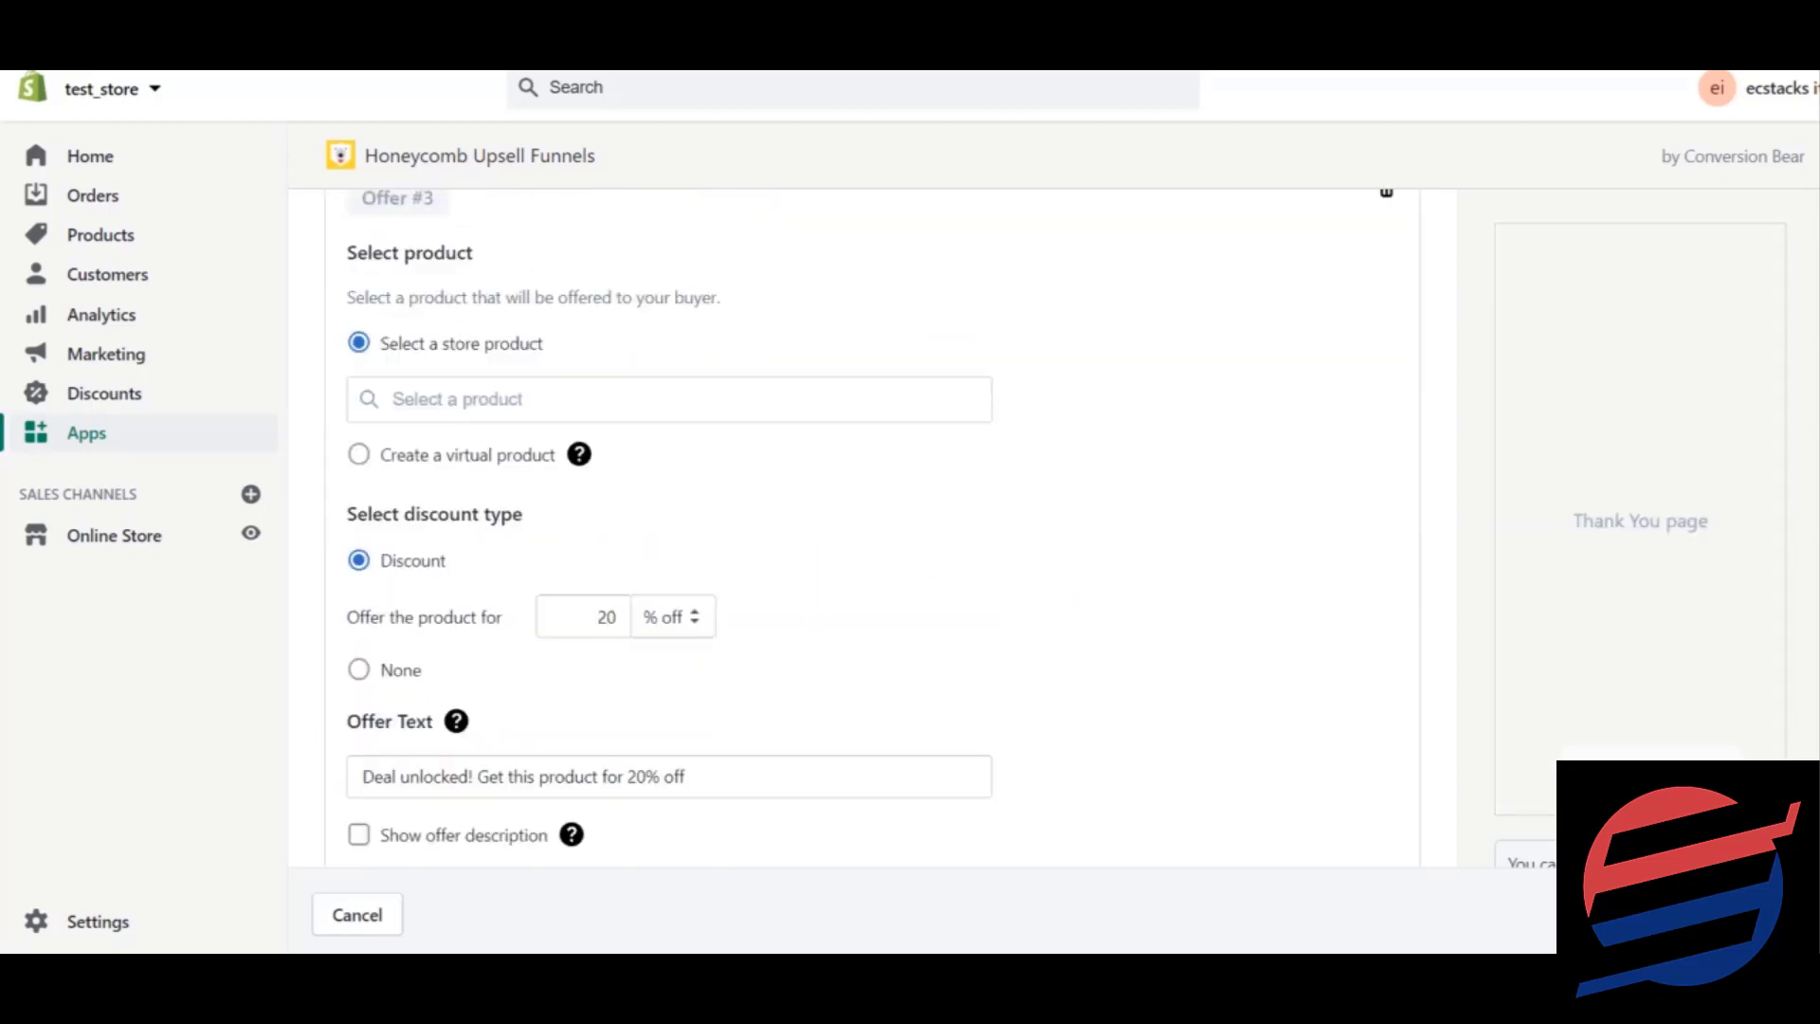
mouse_move(579, 437)
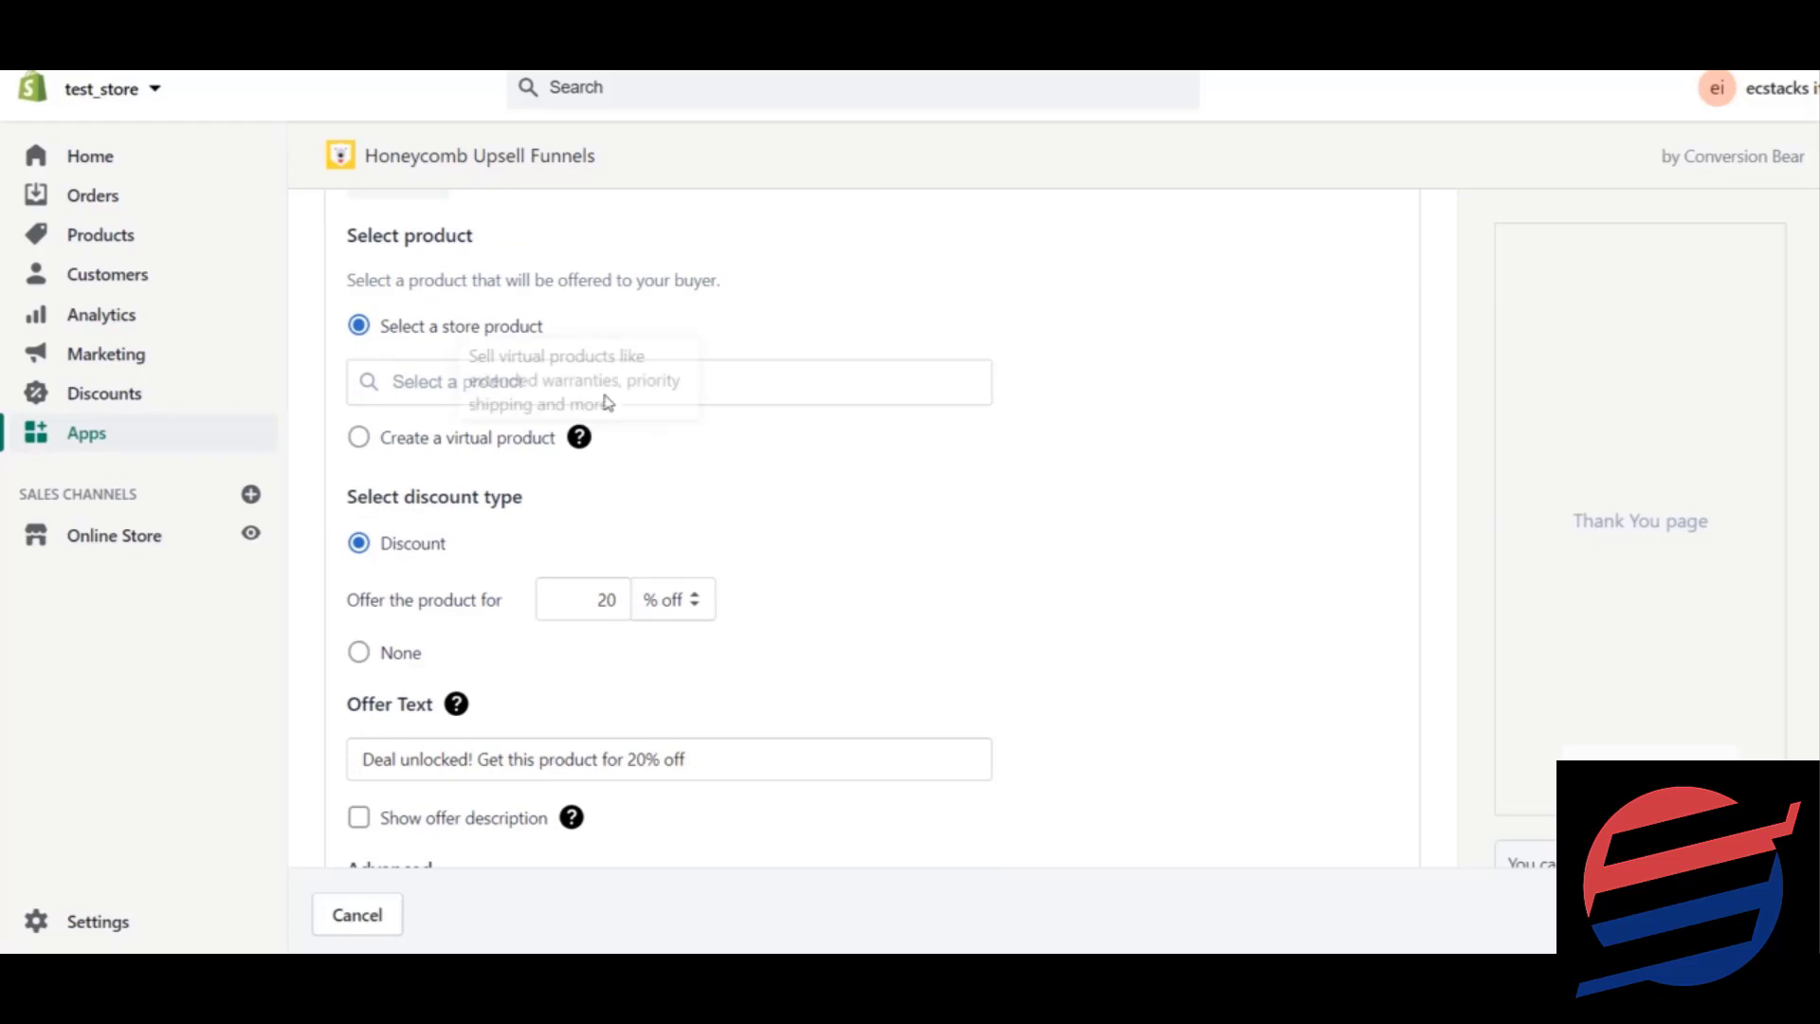
left_click(791, 385)
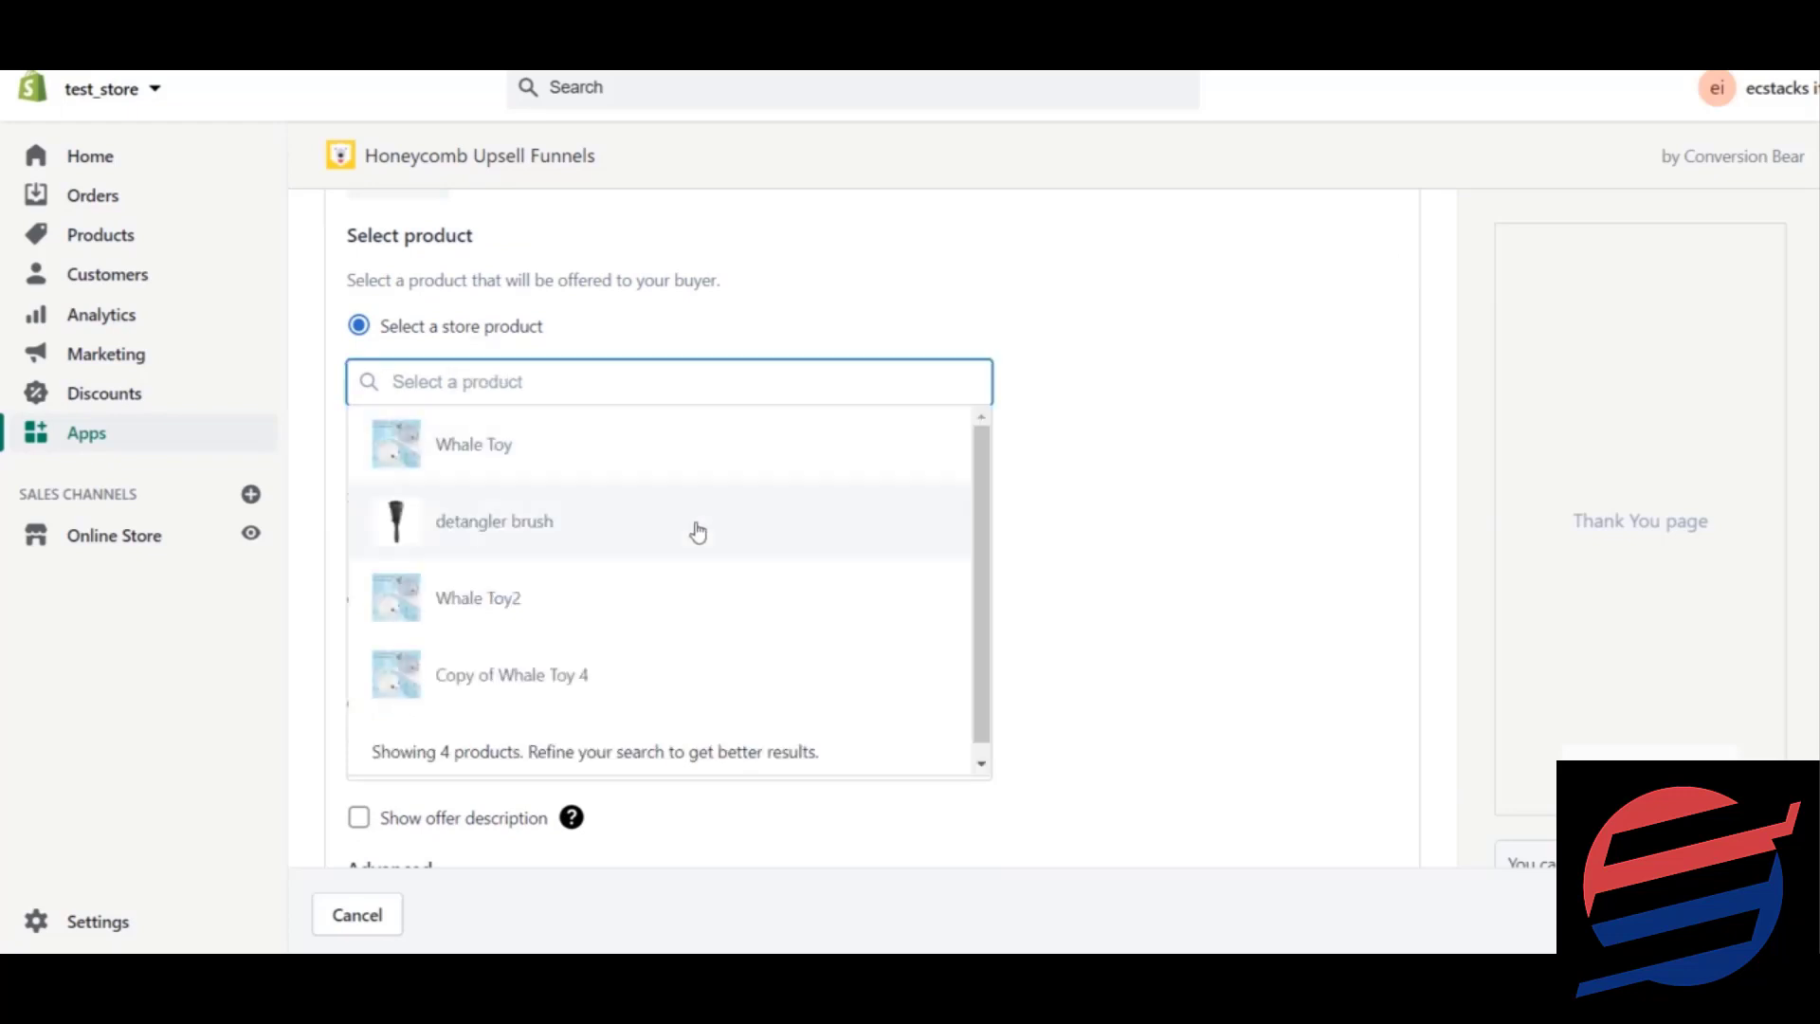
left_click(618, 621)
scroll(872, 531, "up", 5)
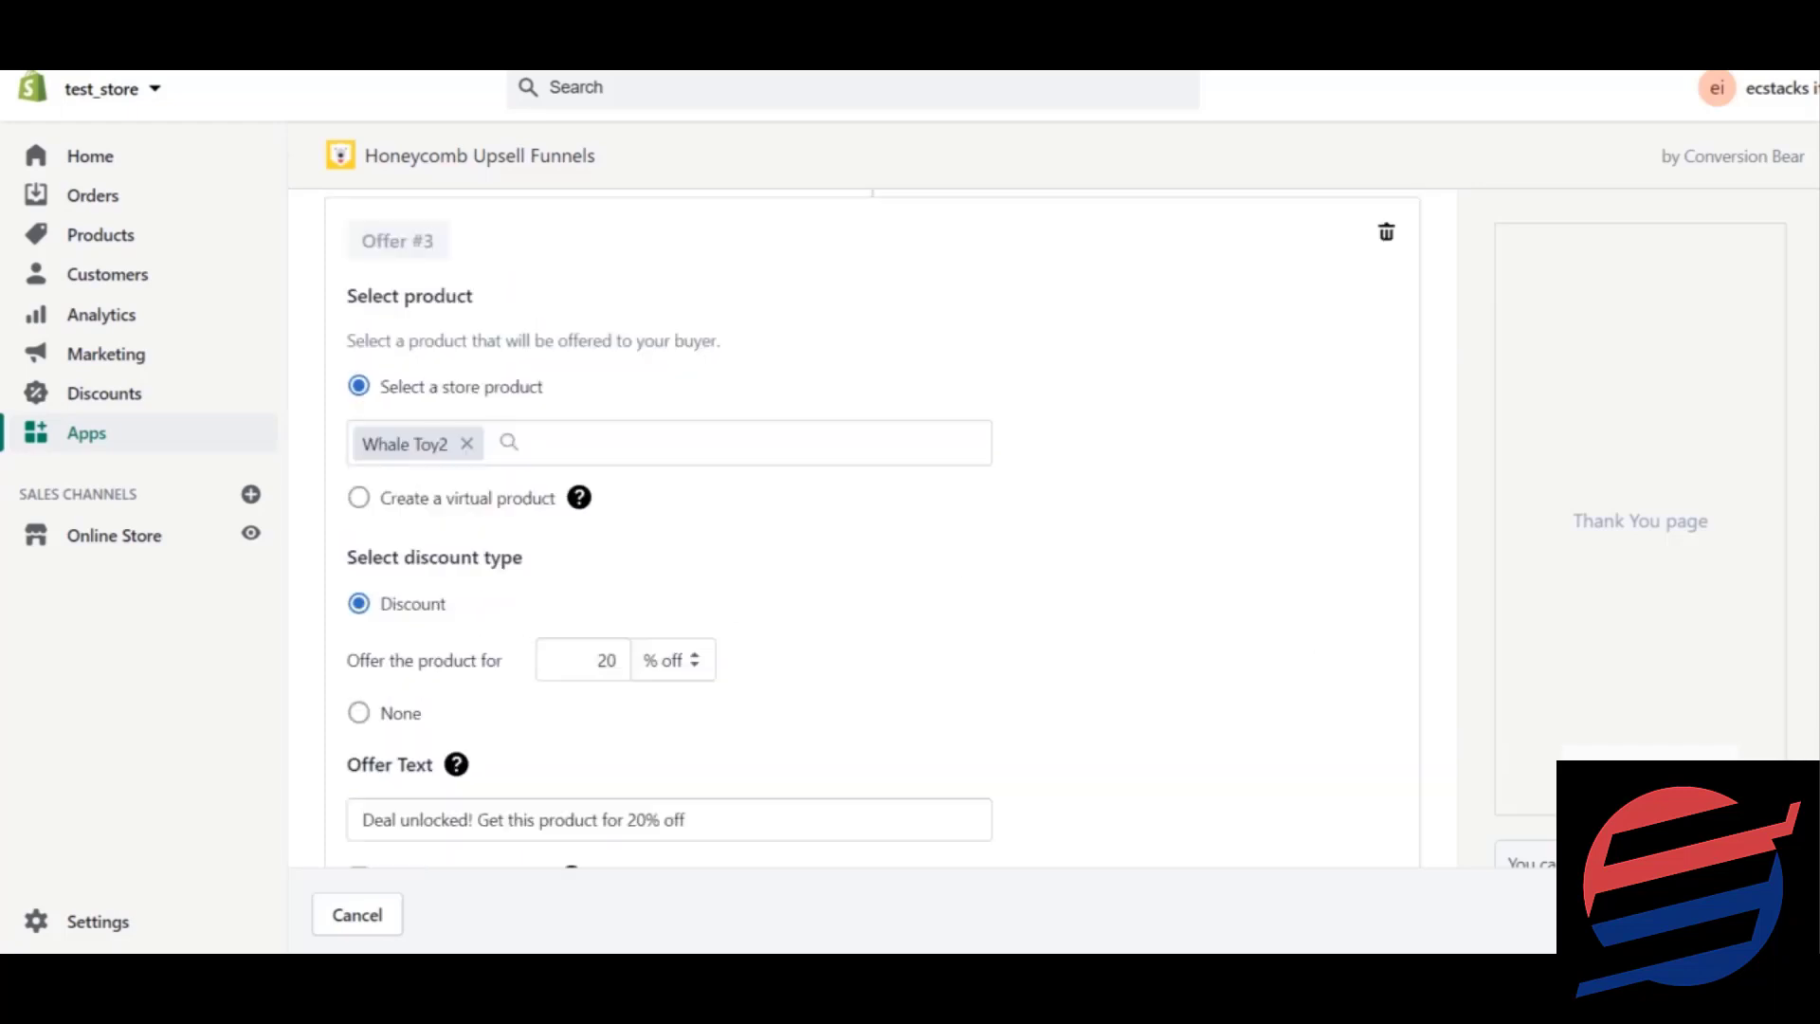
Examine Offer #3's settings and the funnel rules for a specific cart value and a specific amount of products, leaving both rules off.
scroll(872, 531, "down", 6)
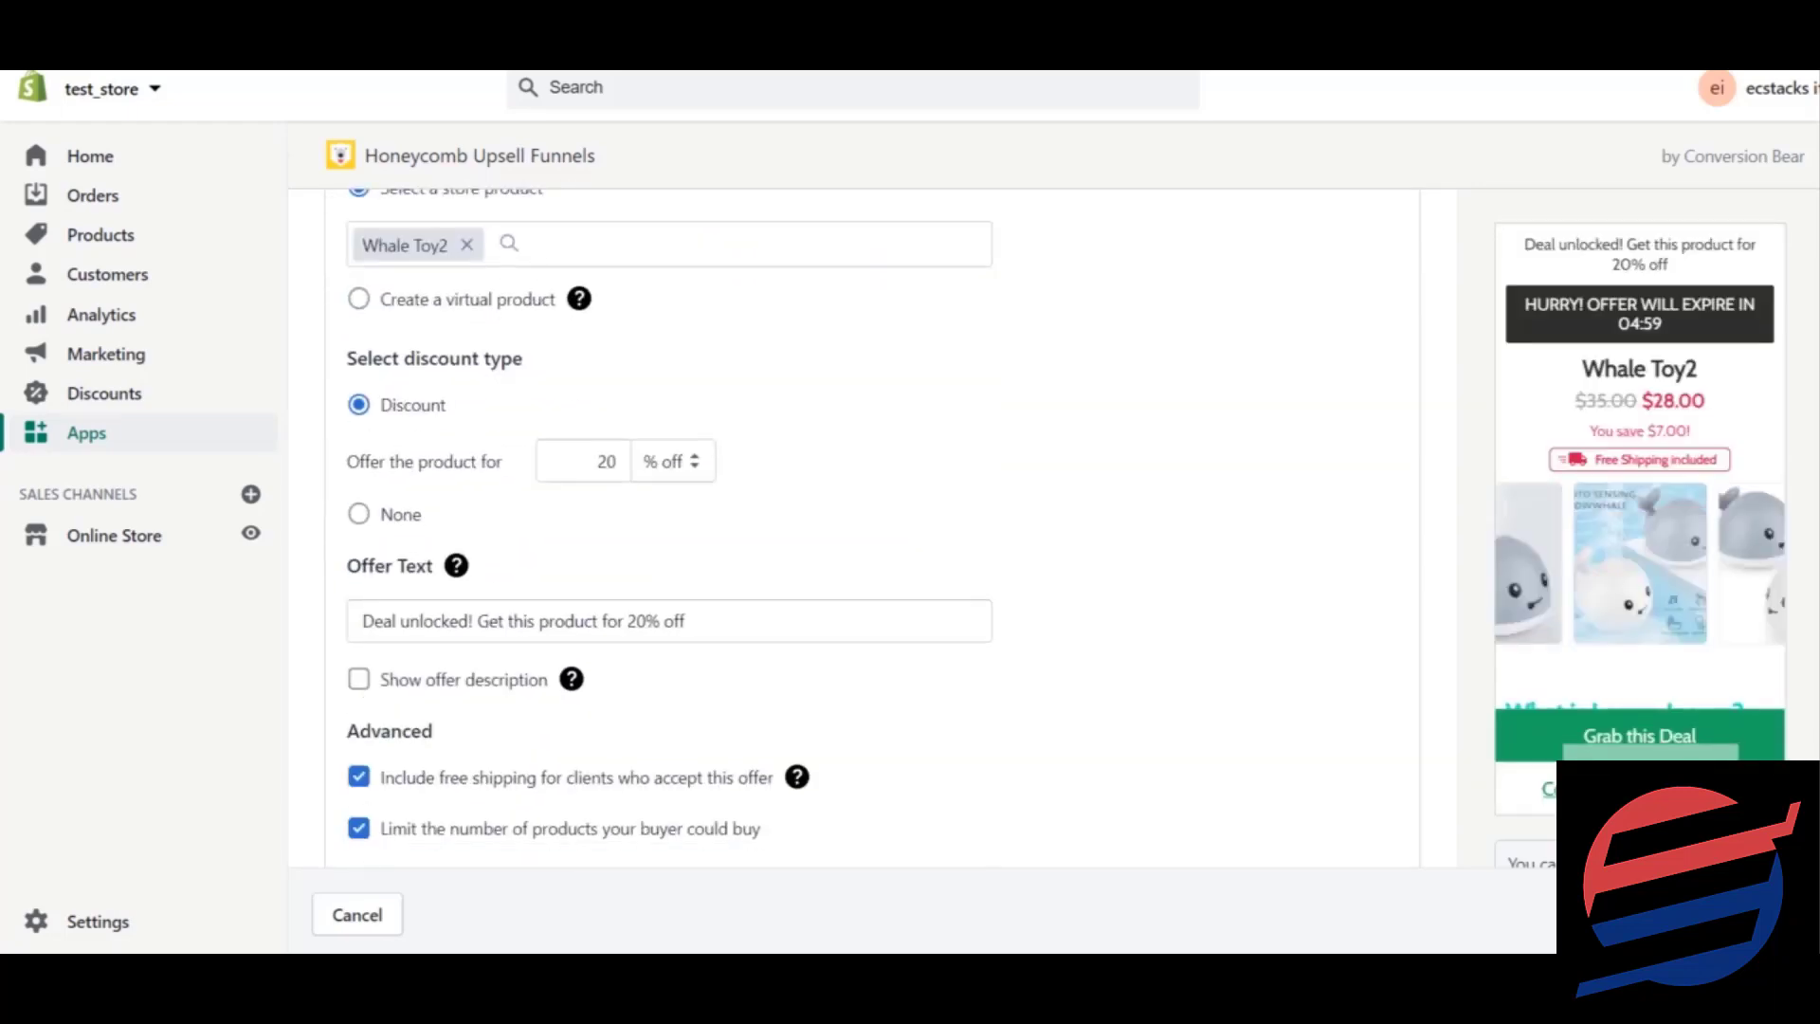
scroll(669, 529, "down", 1)
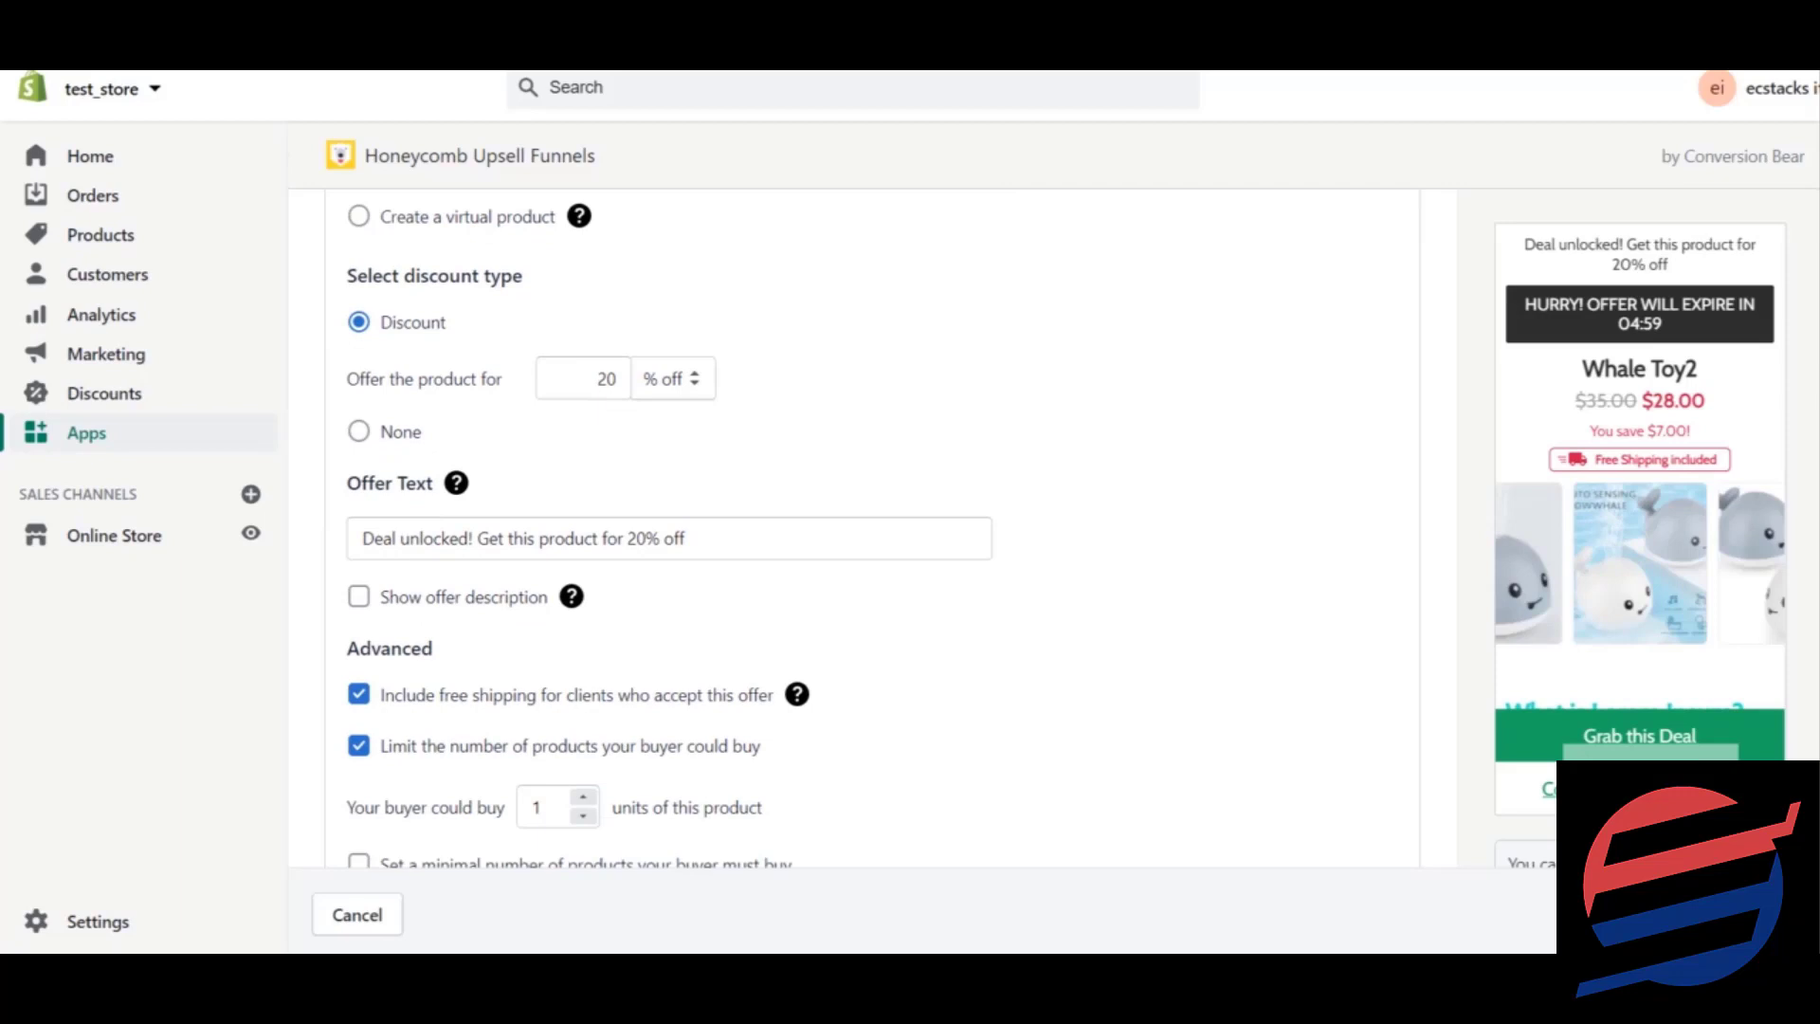
scroll(872, 530, "down", 5)
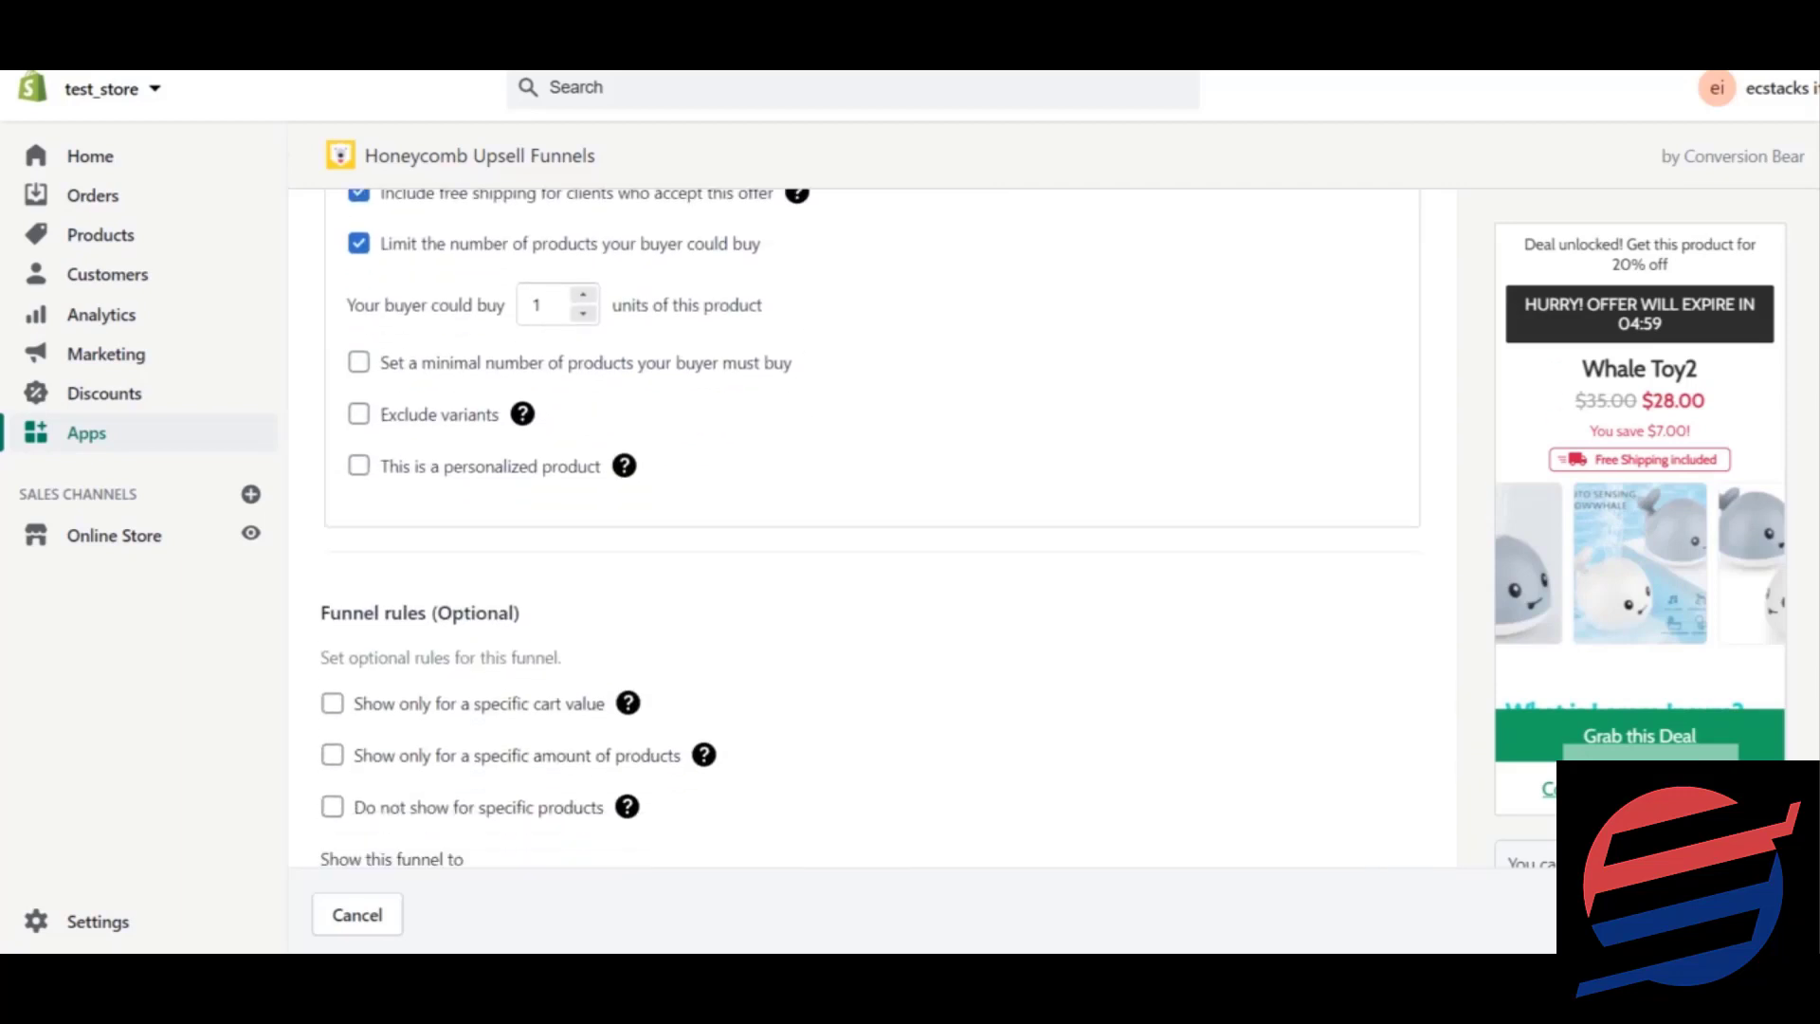
scroll(870, 531, "down", 2)
scroll(541, 669, "down", 2)
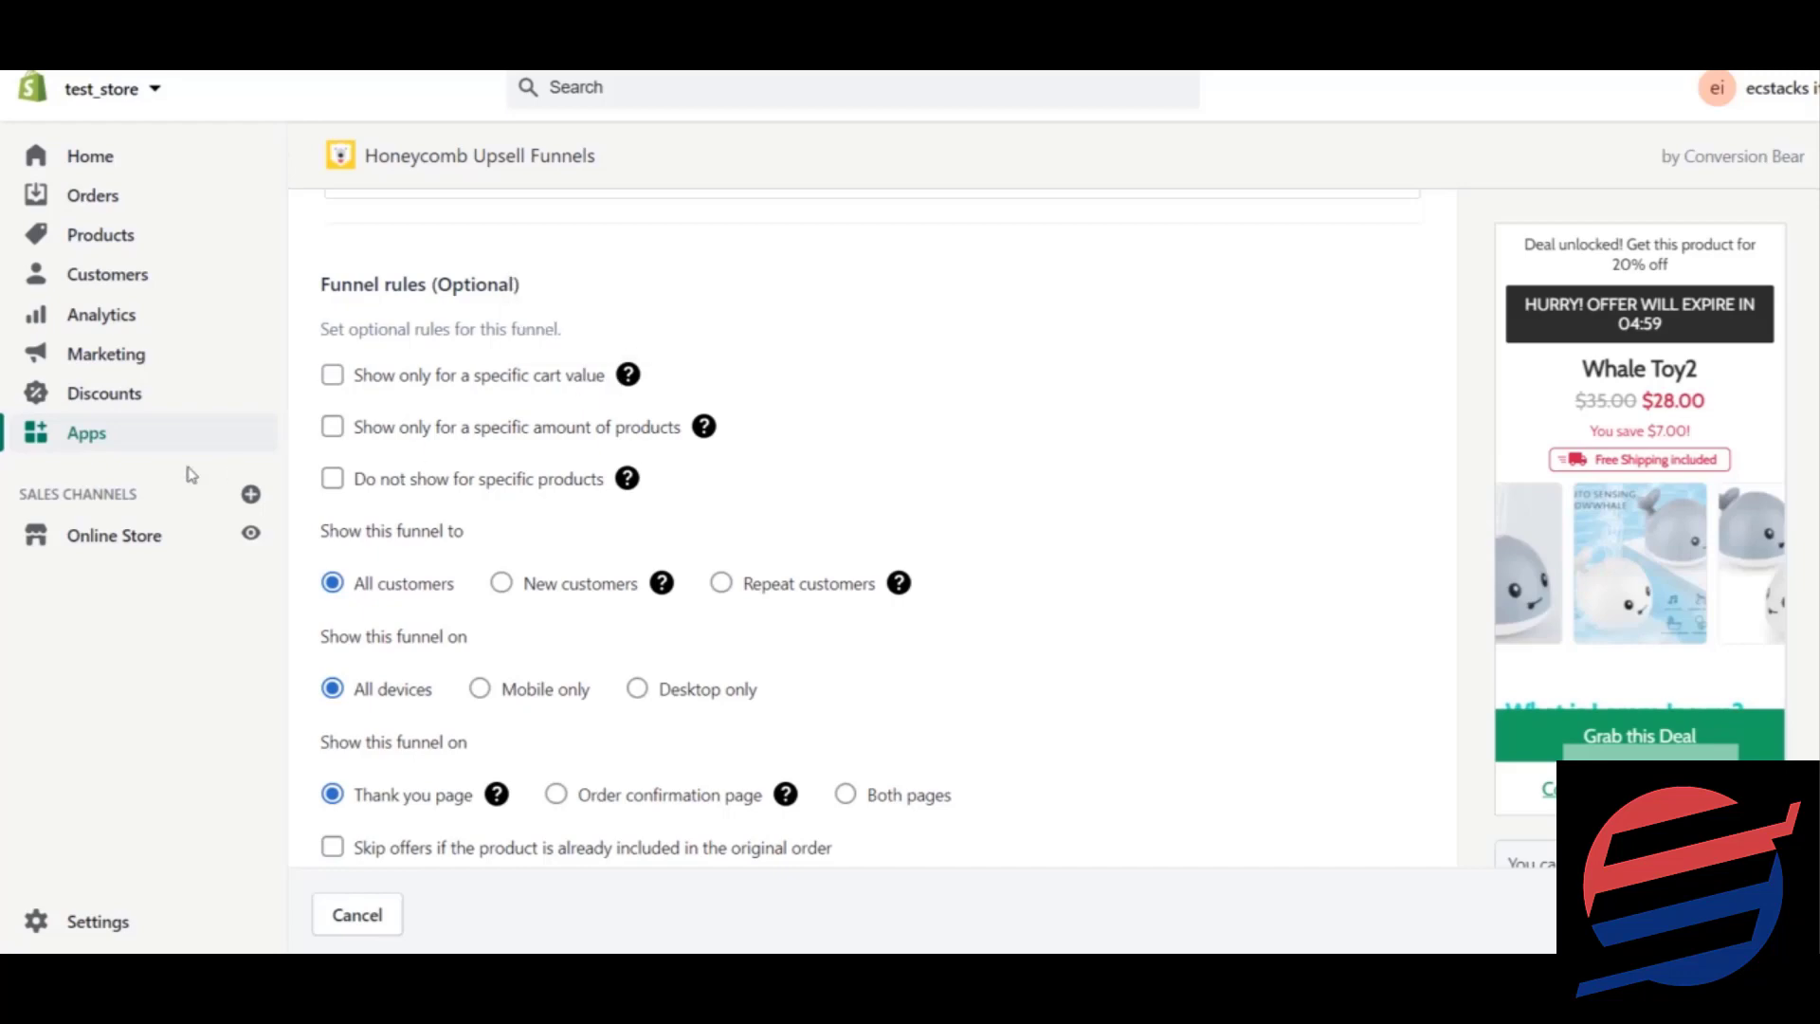
left_click(359, 376)
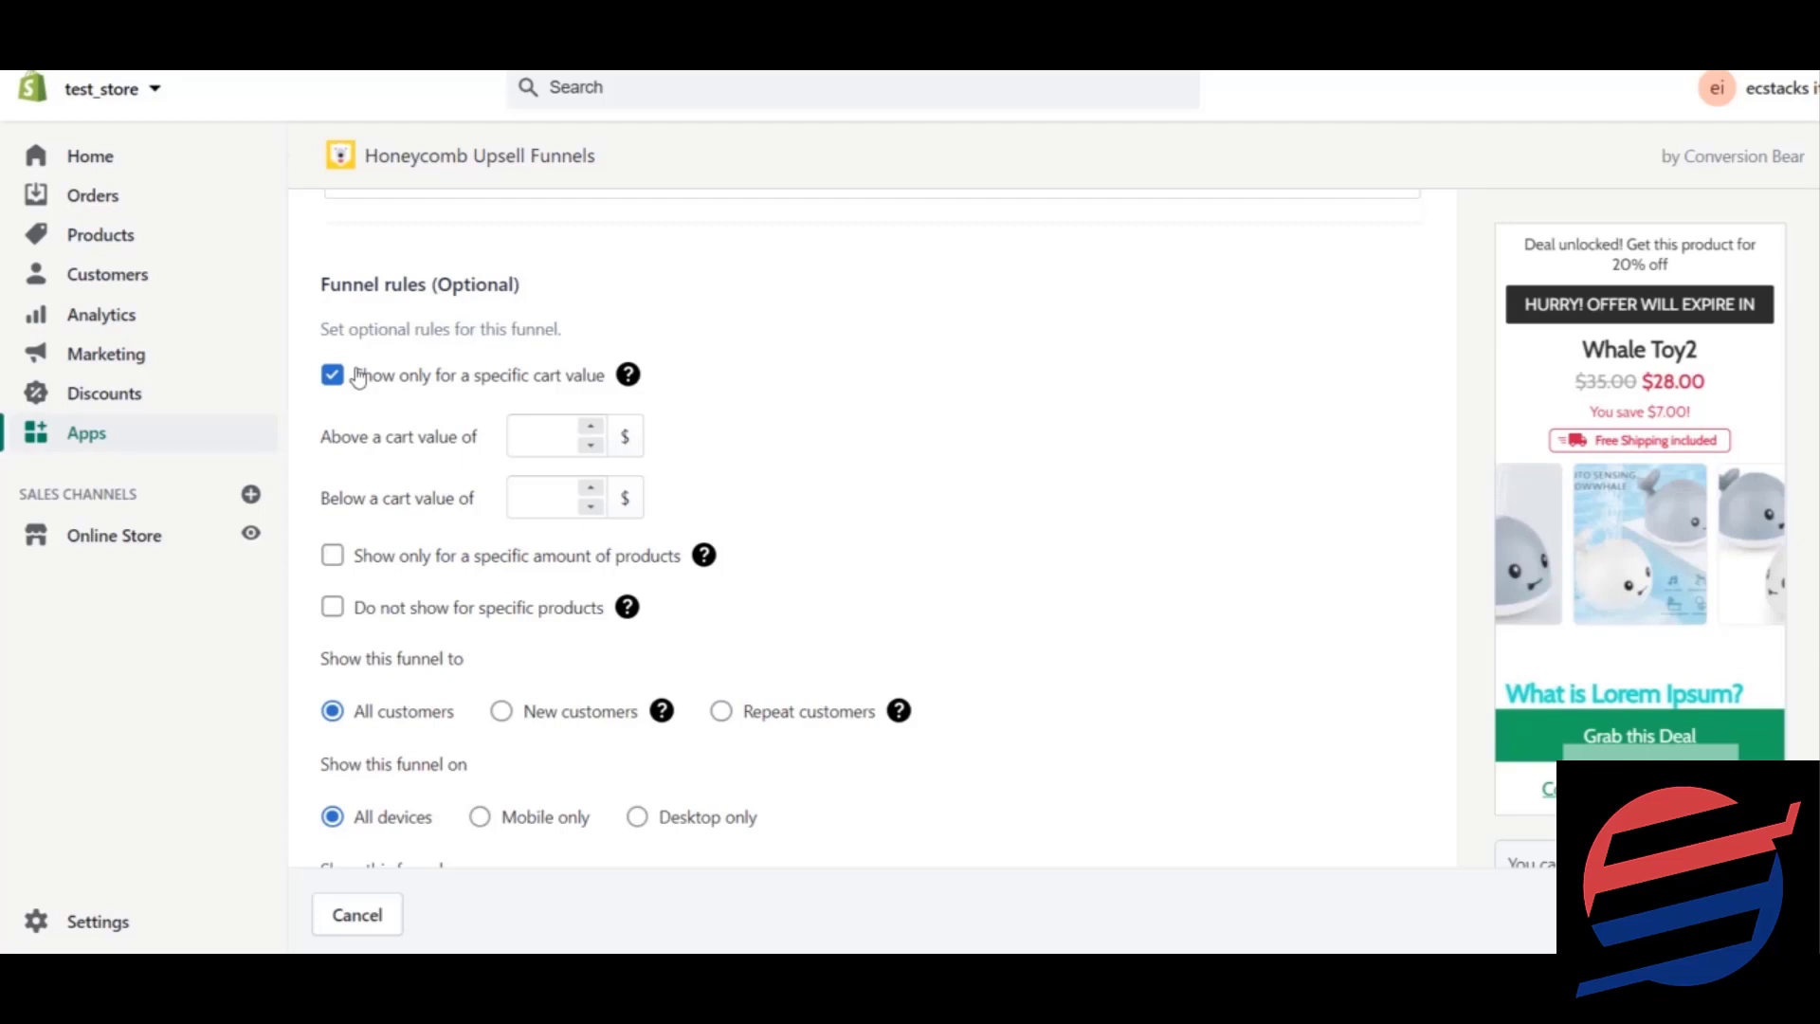
left_click(359, 376)
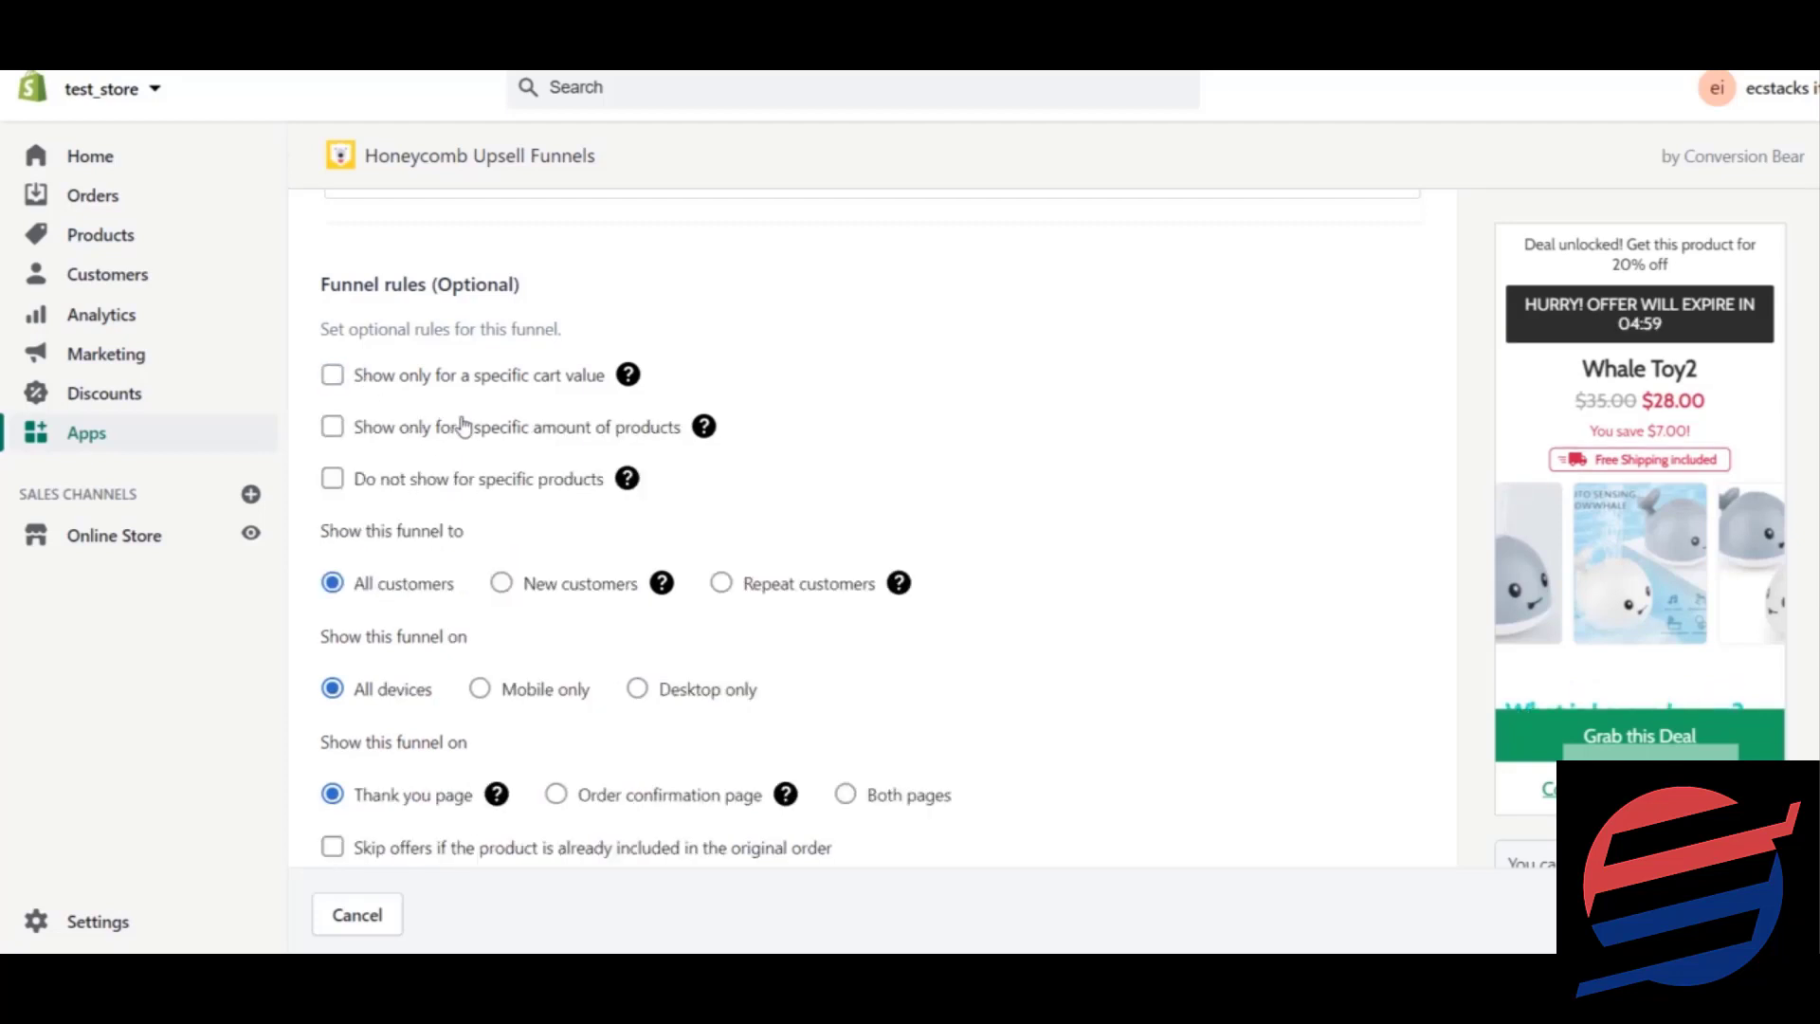
left_click(556, 439)
left_click(556, 438)
Allow customers to use a discount code in the funnel rules, without adding a funnel priority, and save the funnel.
scroll(1030, 745, "down", 2)
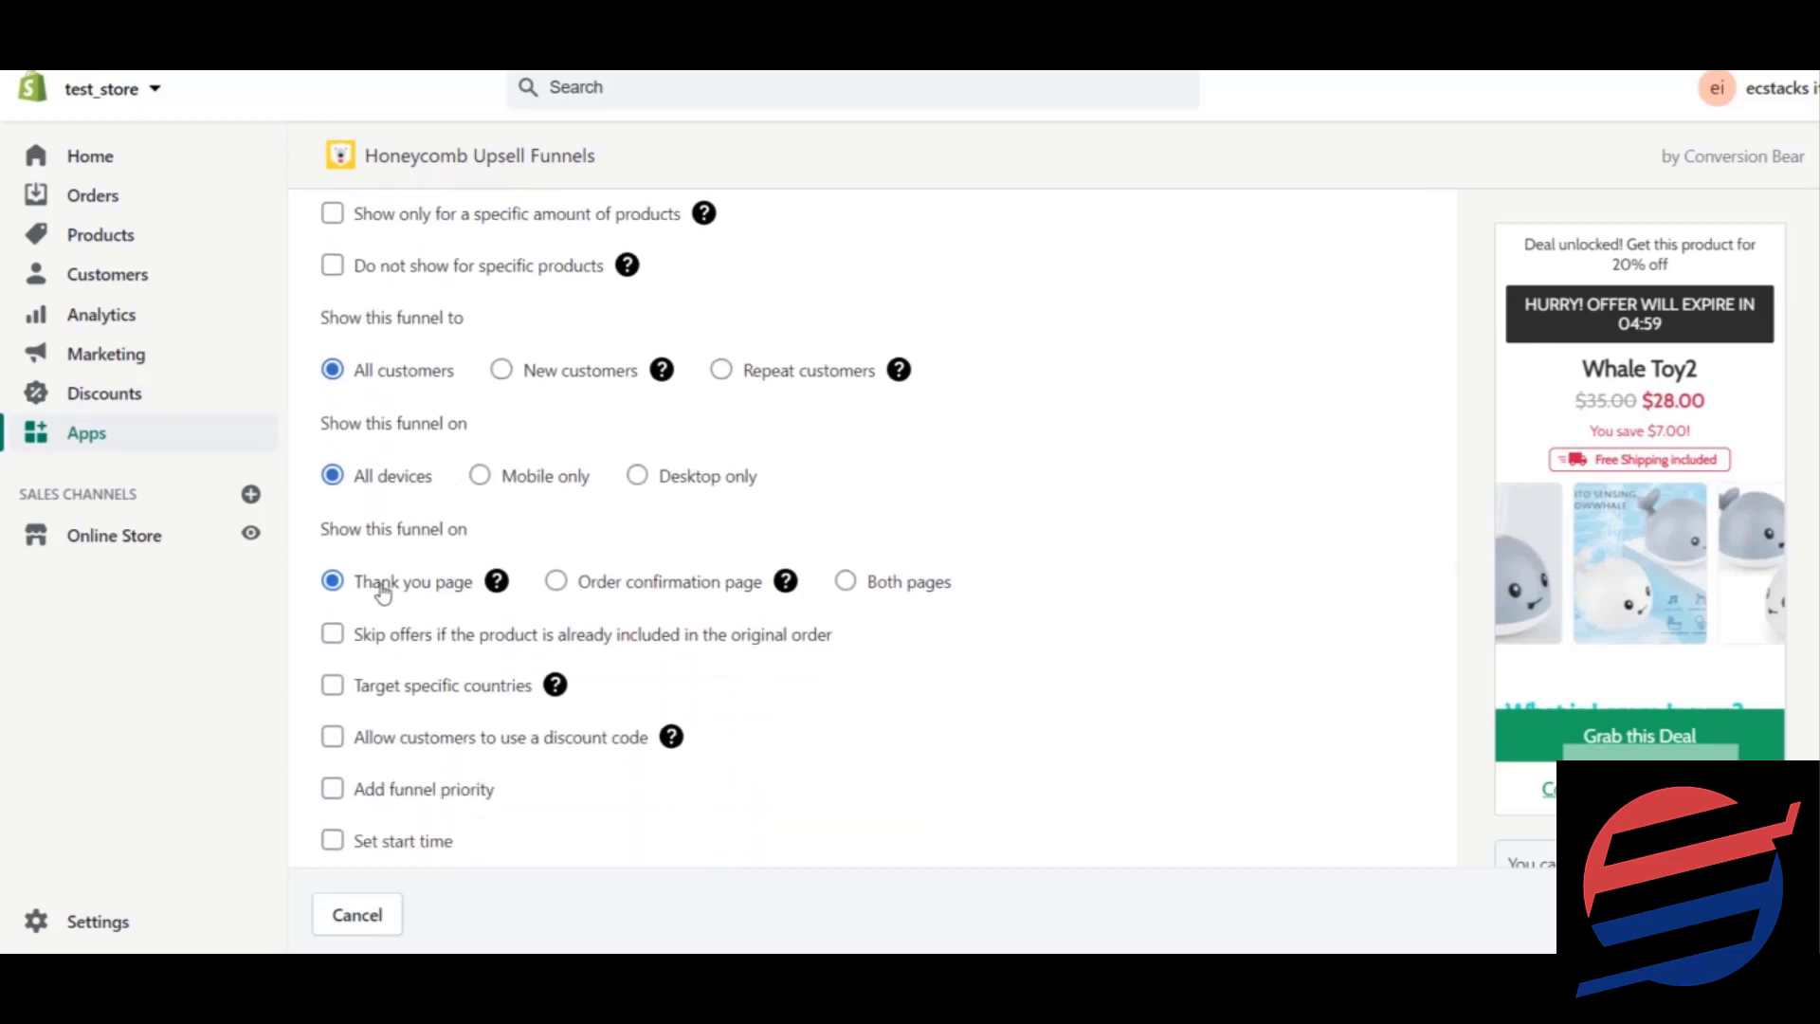
mouse_move(797, 583)
left_click(567, 743)
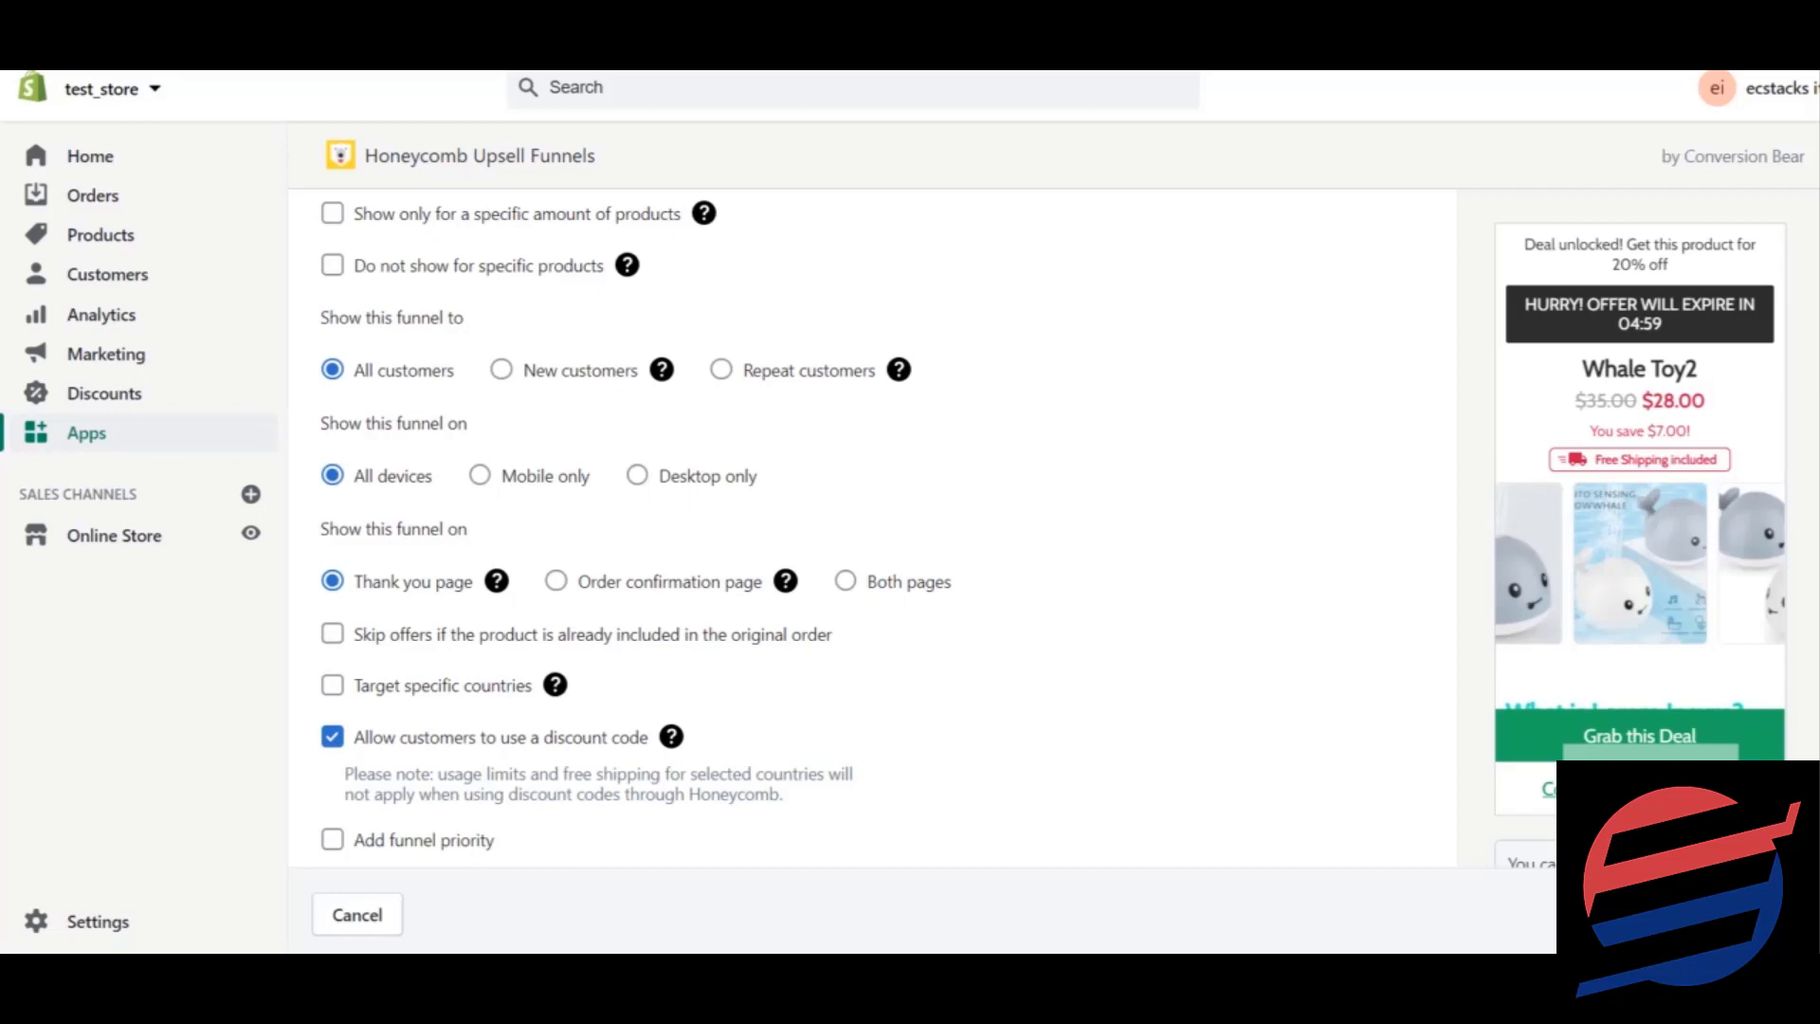
scroll(888, 794, "down", 2)
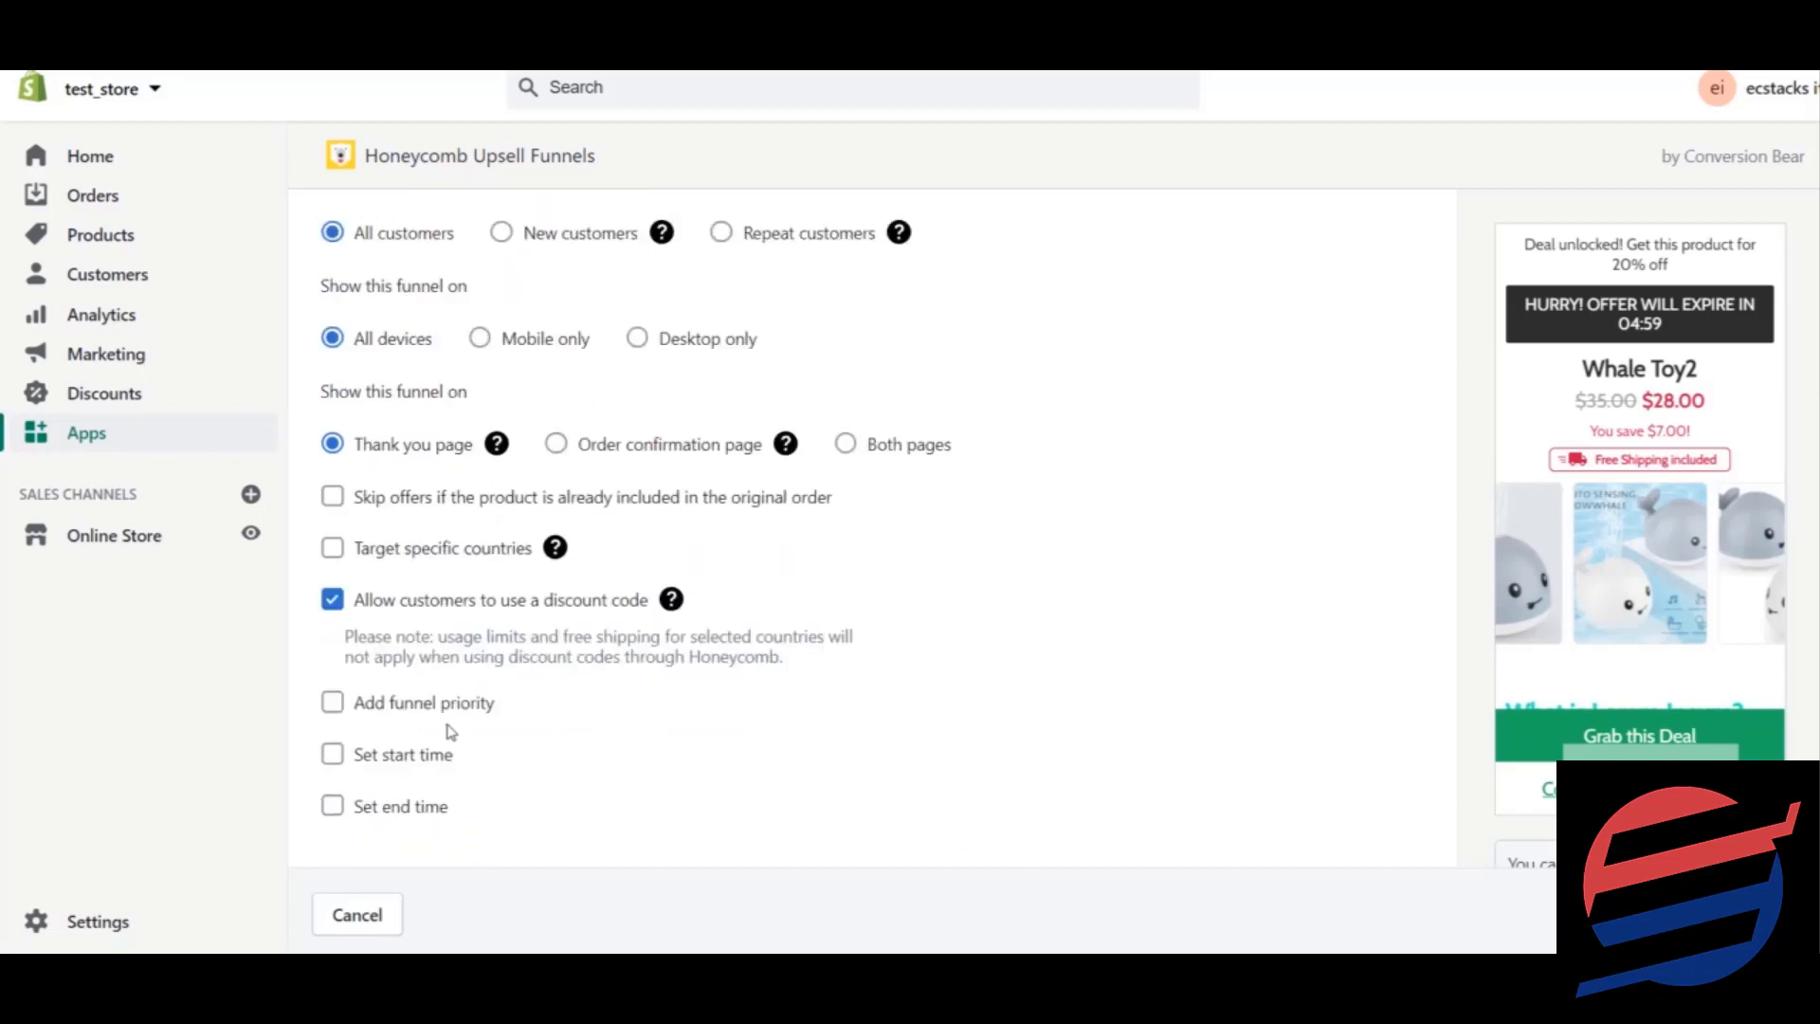
left_click(482, 718)
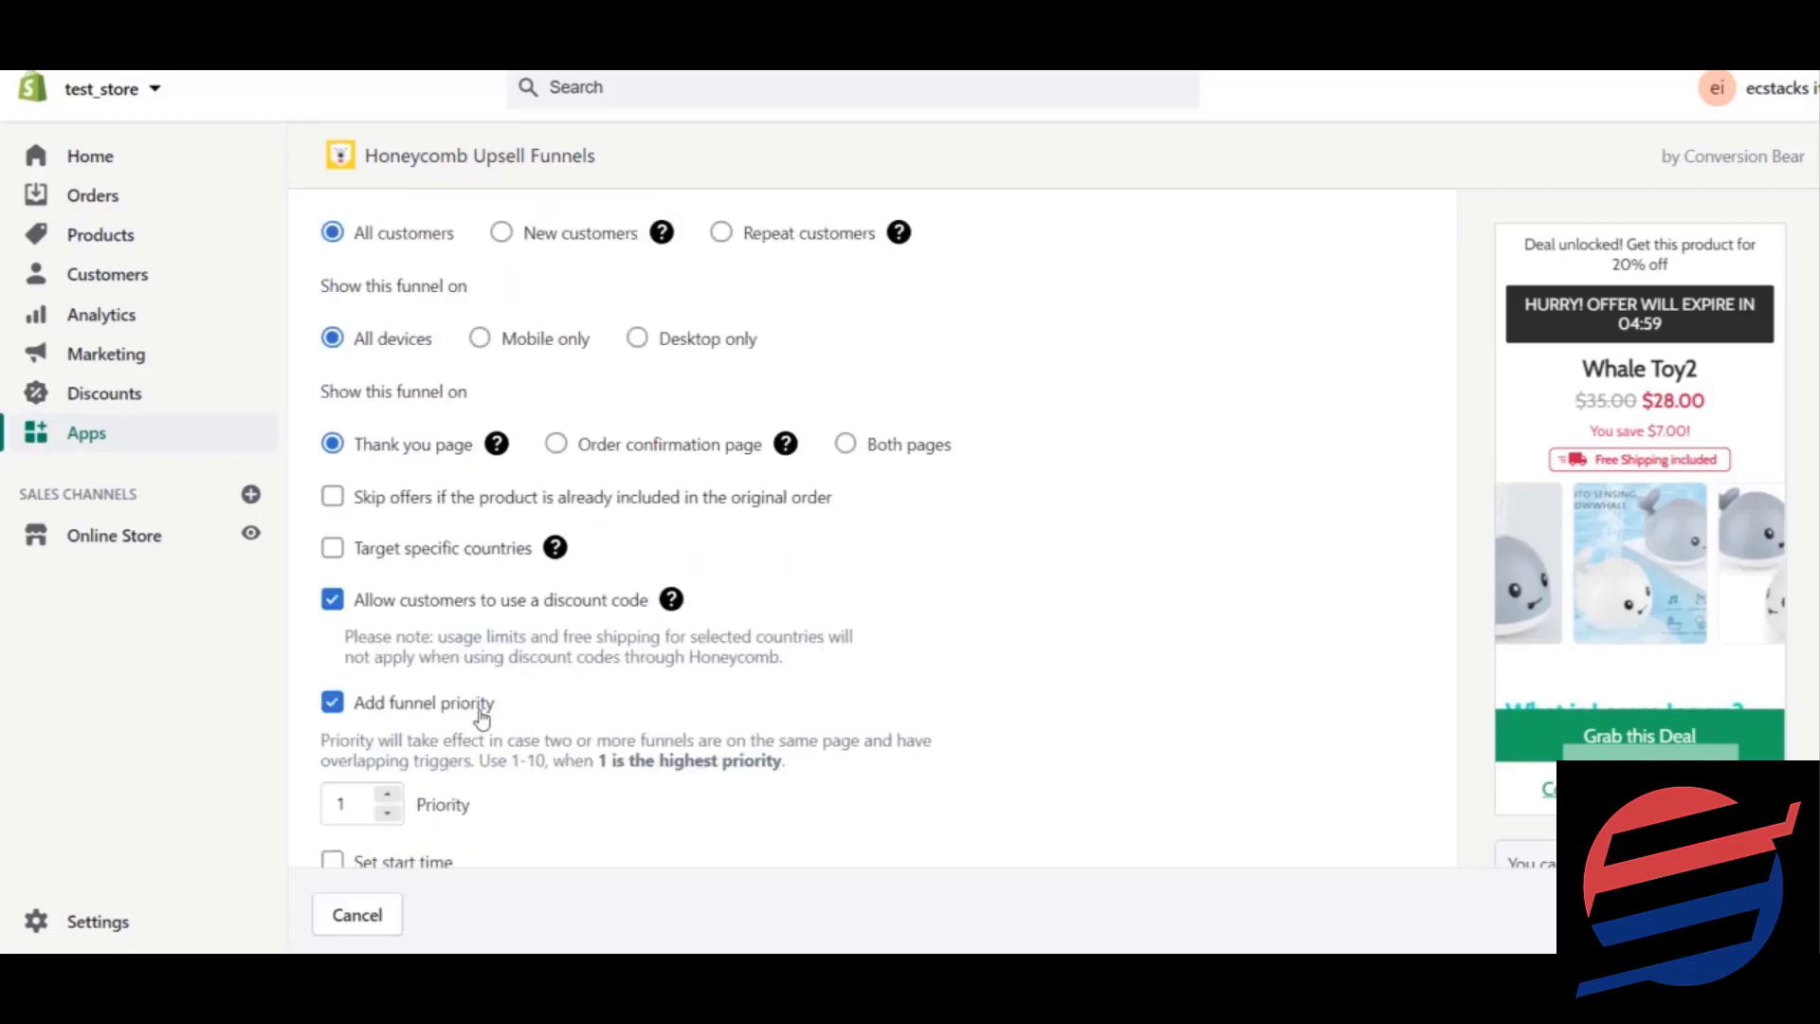
left_click(481, 718)
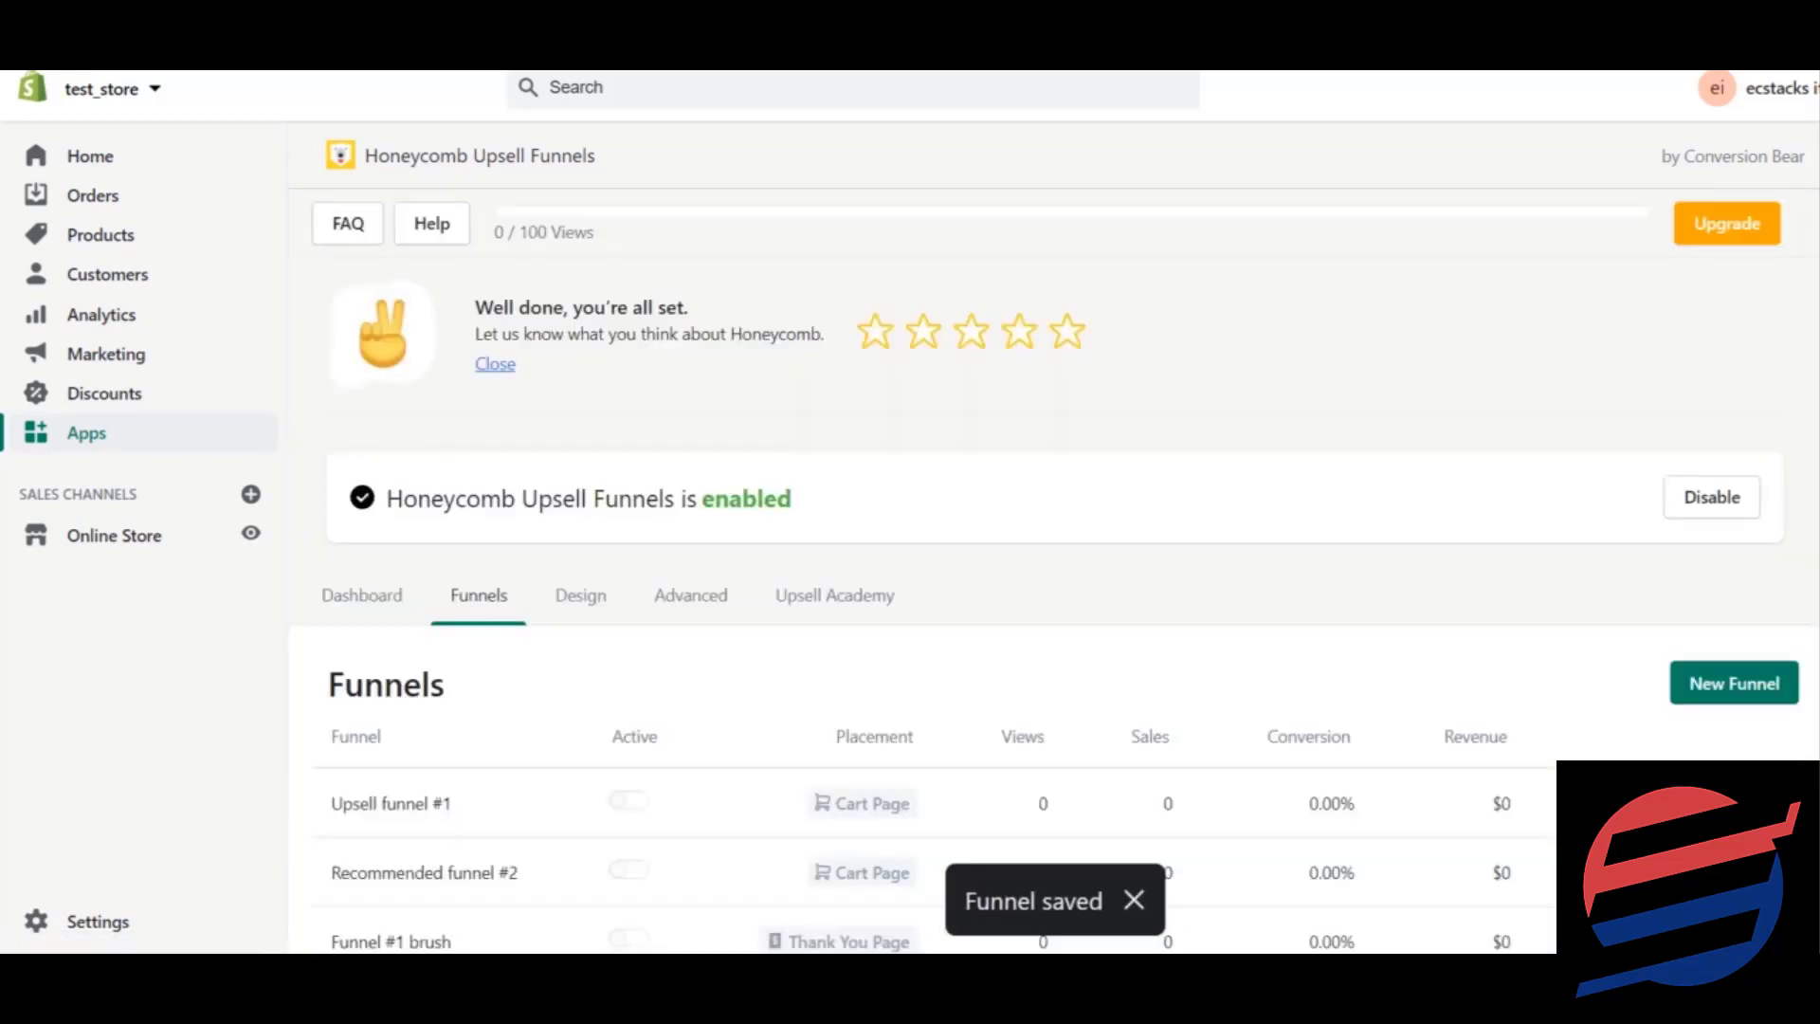
Activate the Thank You Page funnel named Funnel #1 brush in the funnels list.
scroll(674, 512, "down", 1)
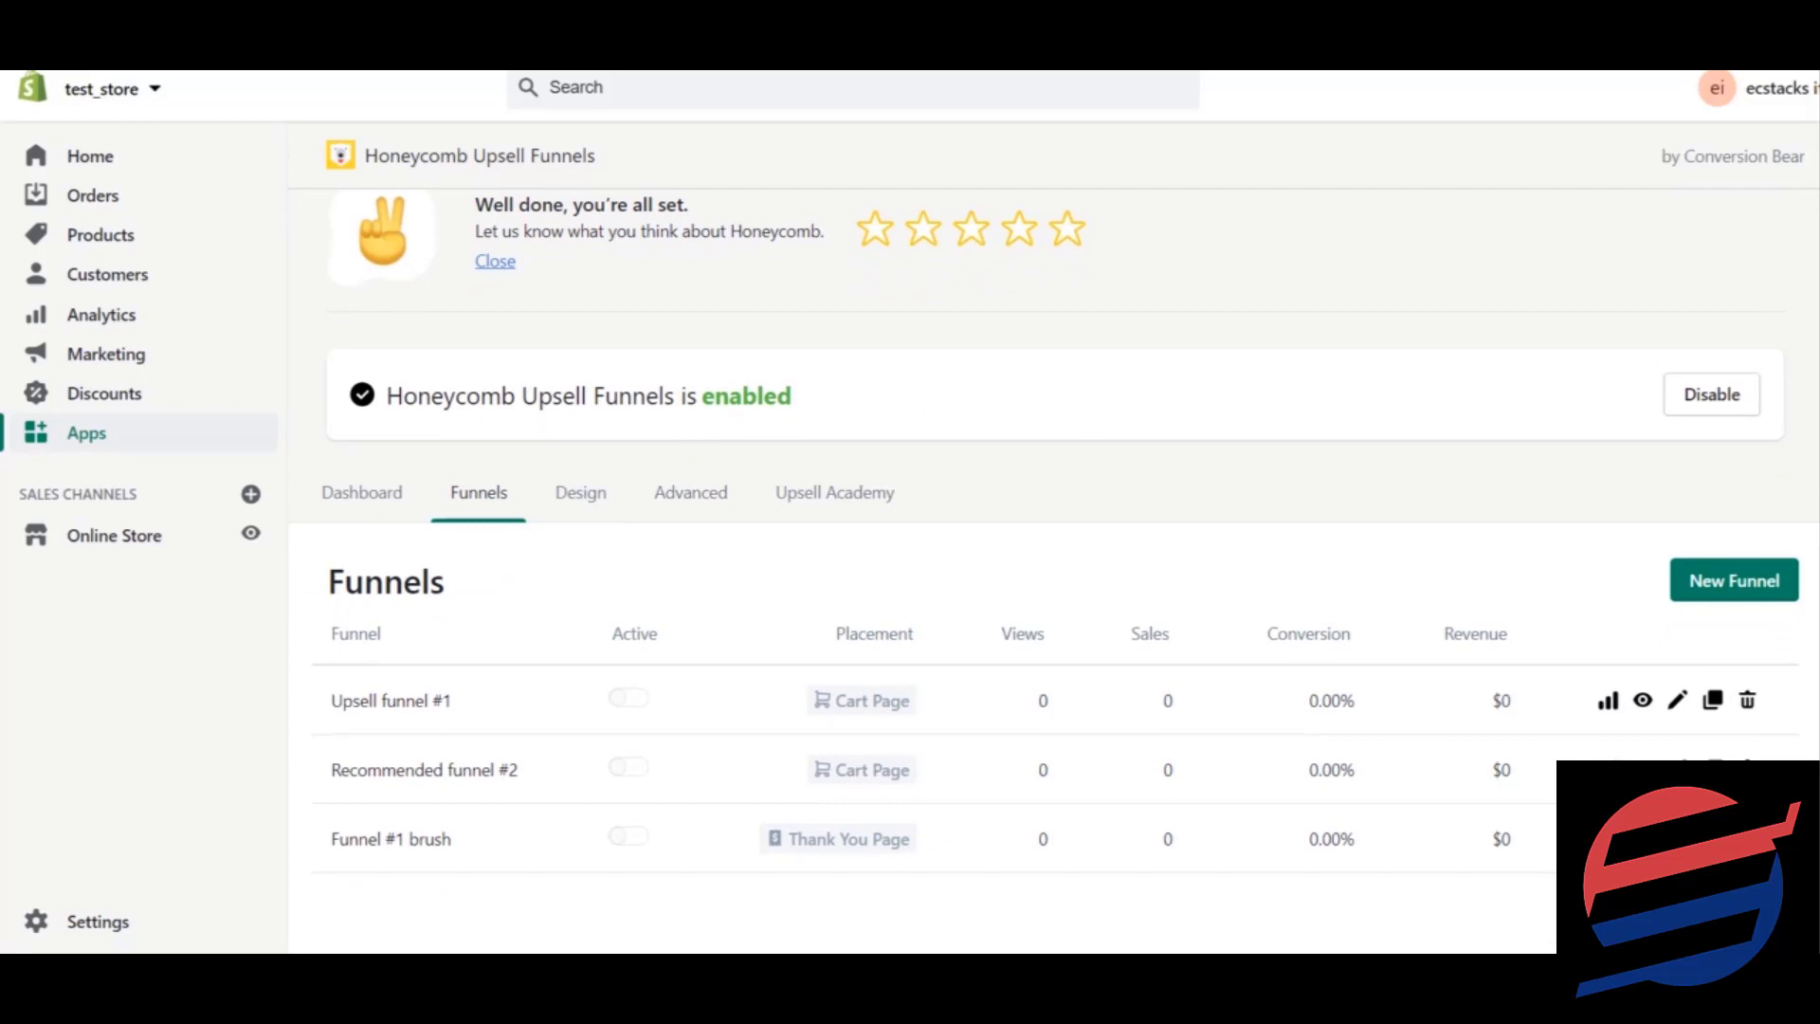
scroll(1284, 406, "down", 1)
scroll(406, 617, "down", 1)
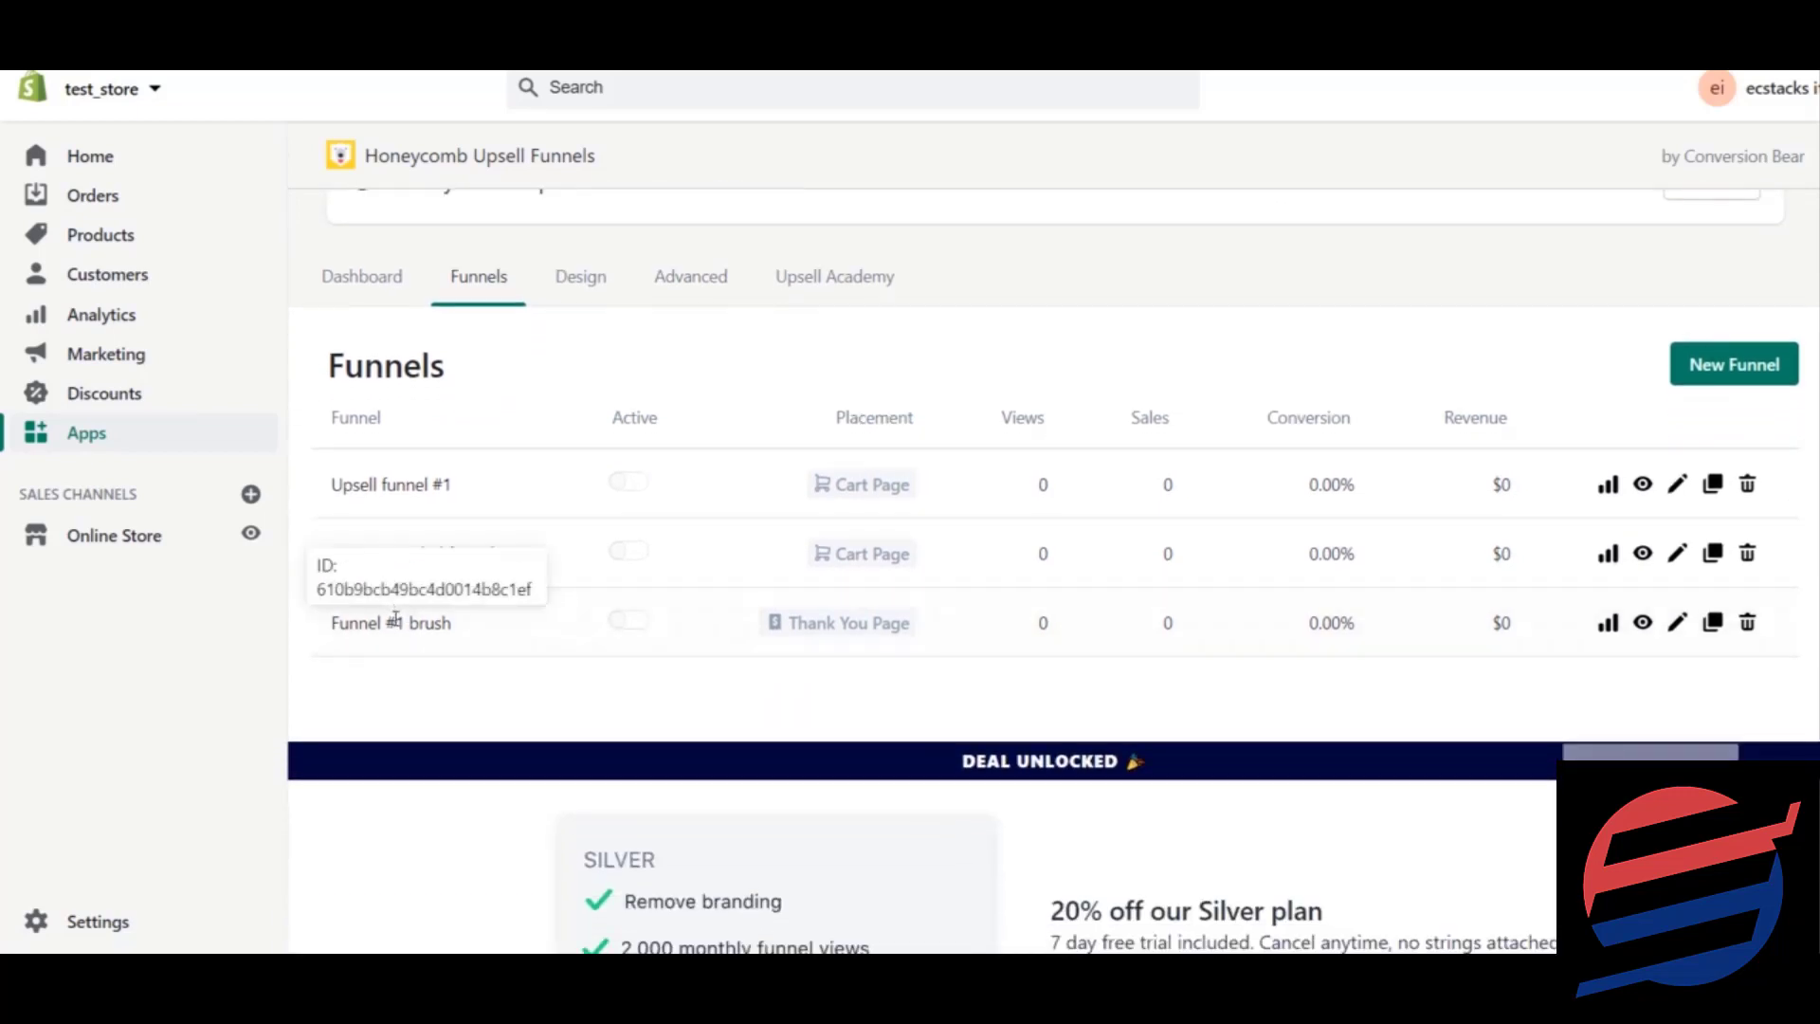
left_click(629, 626)
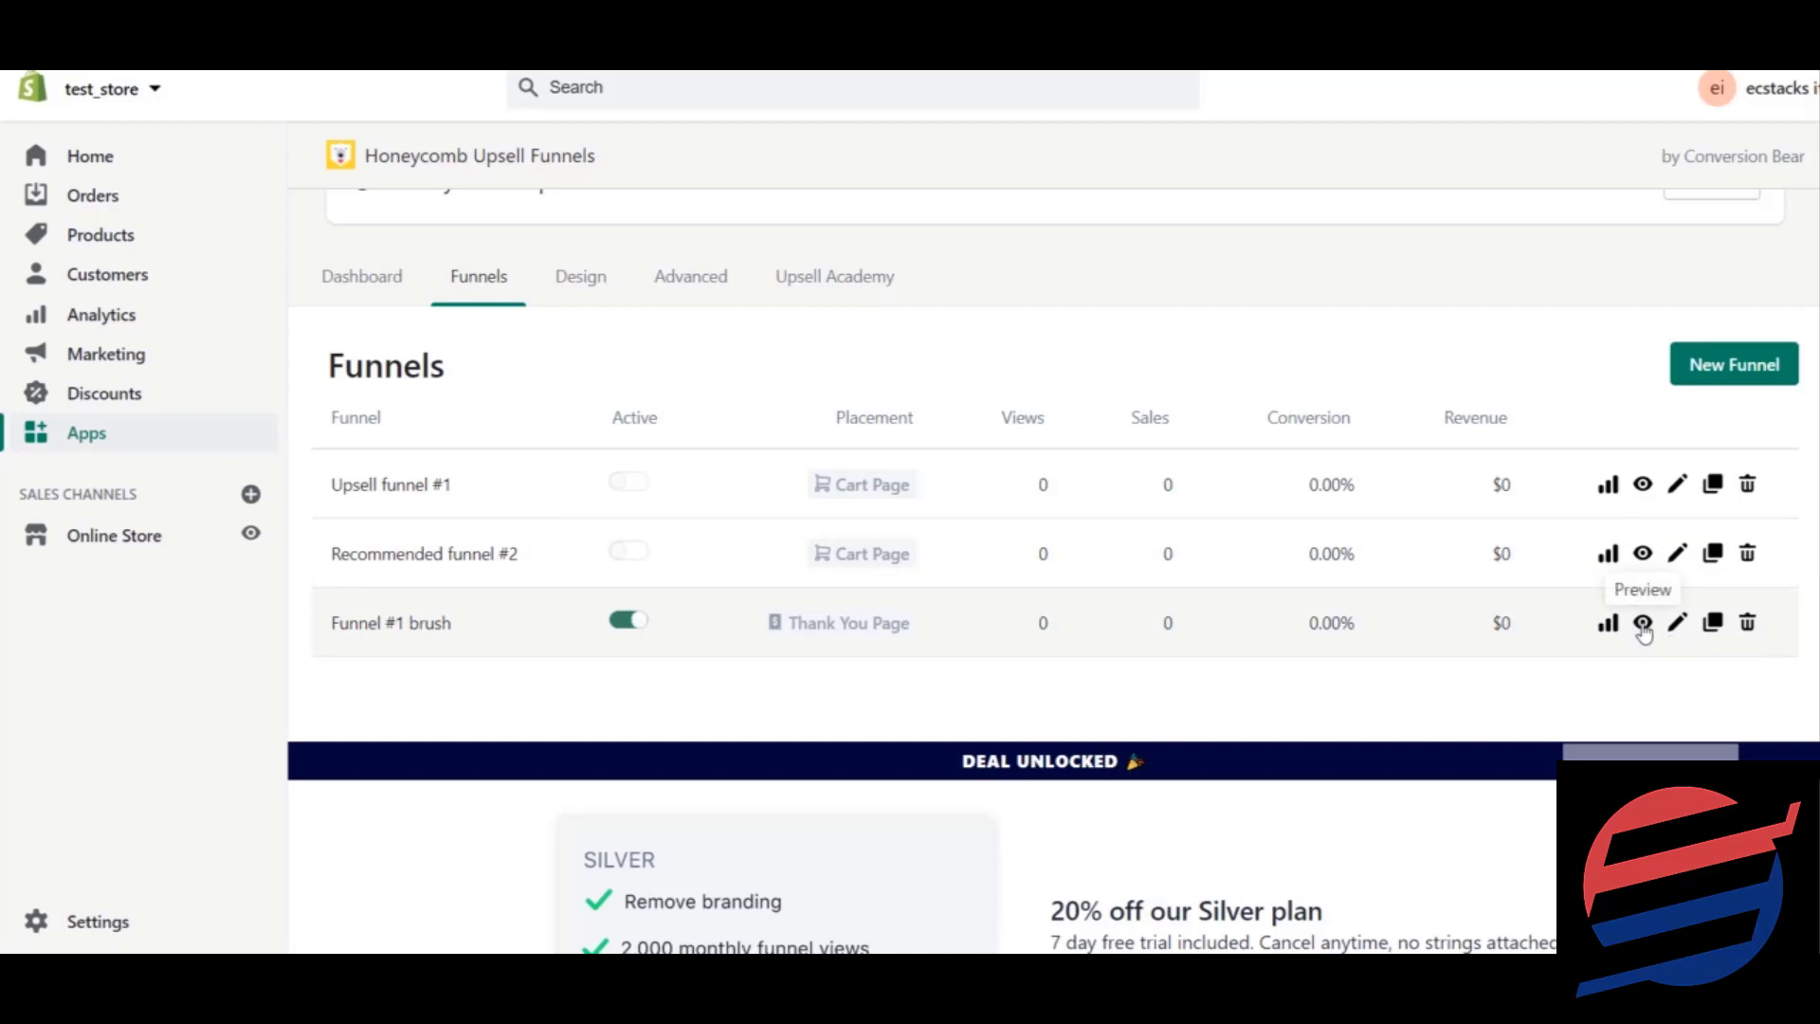
Preview Funnel #1 brush as a buyer who accepts the first two offers, continues to checkout from the third, and completes the purchase.
left_click(1643, 624)
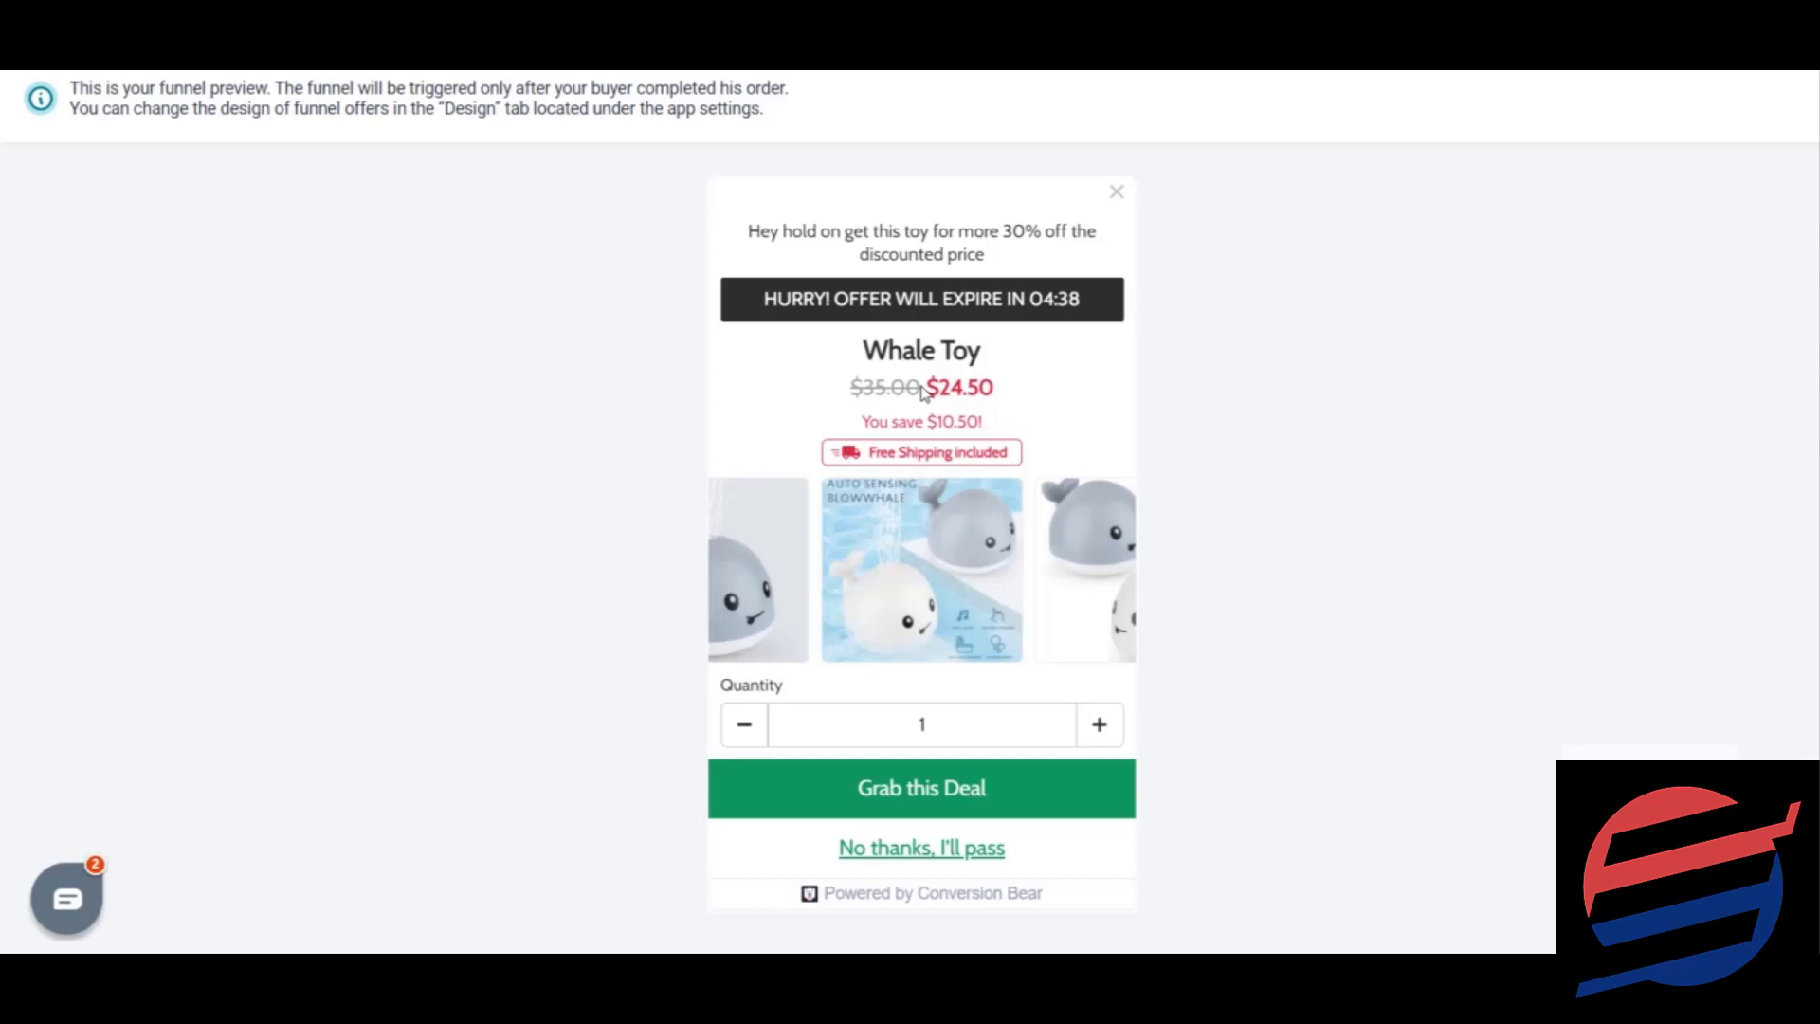
left_click(992, 809)
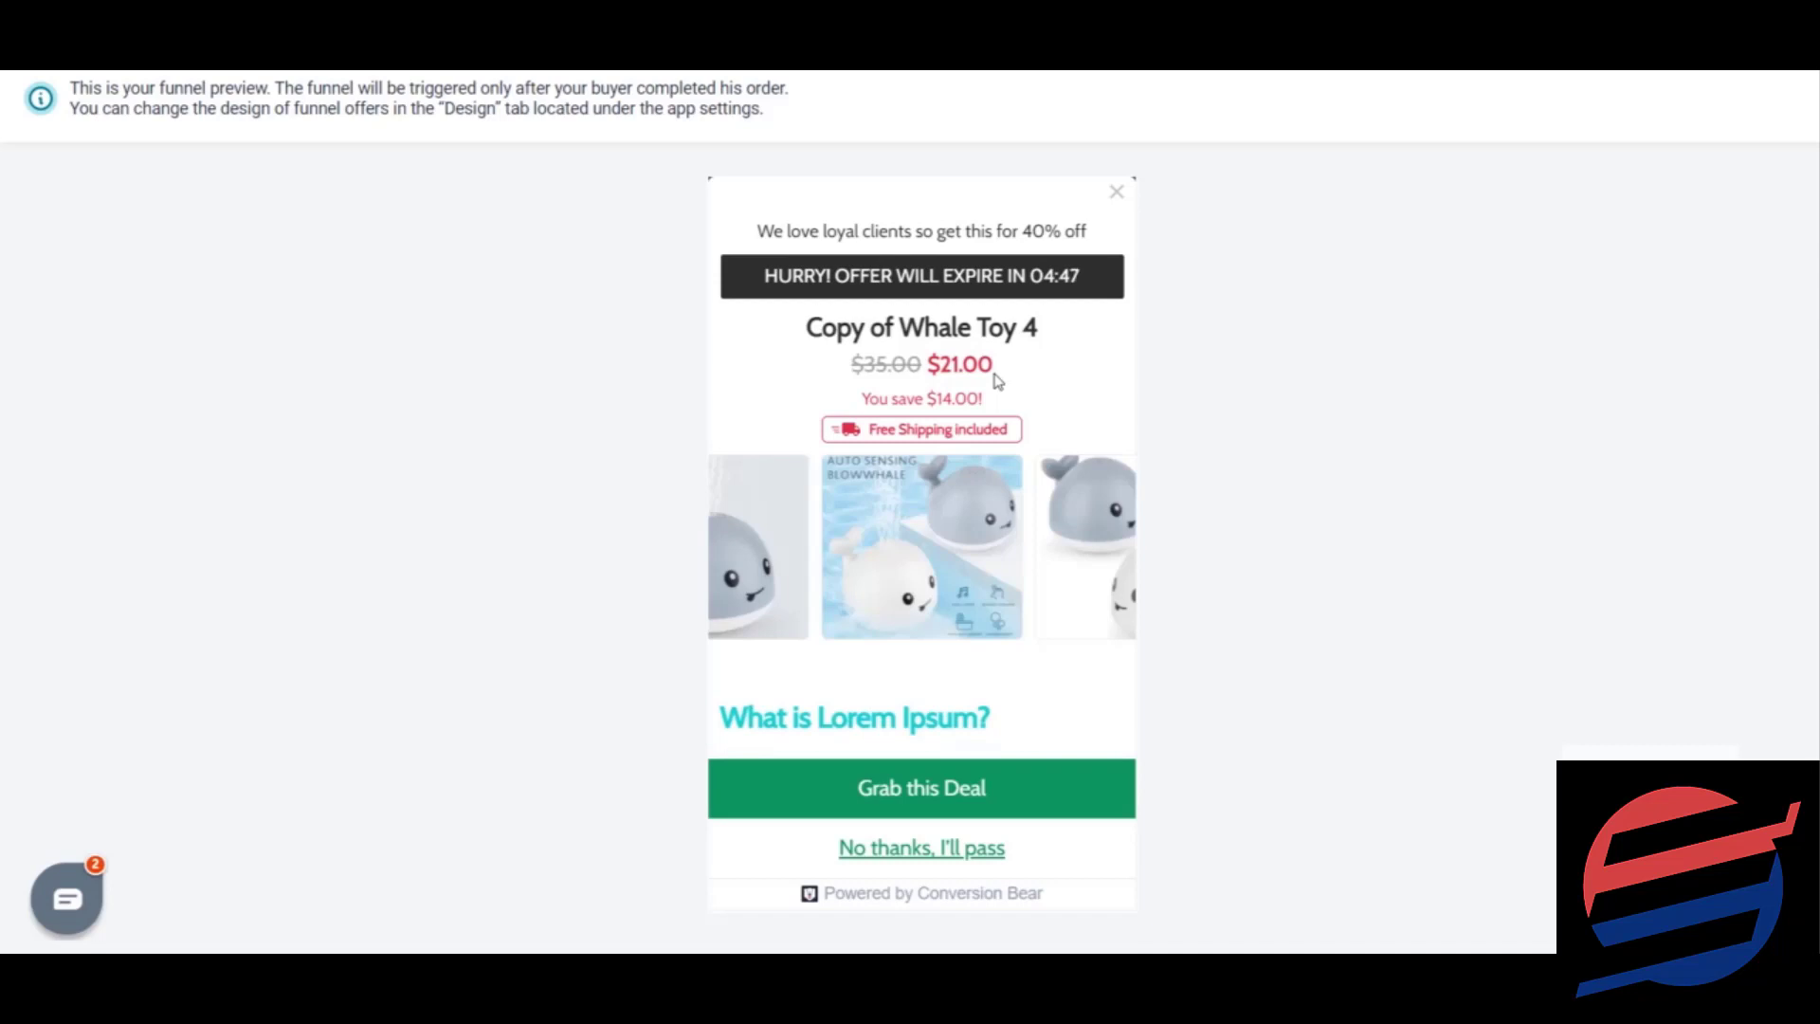
left_click(974, 805)
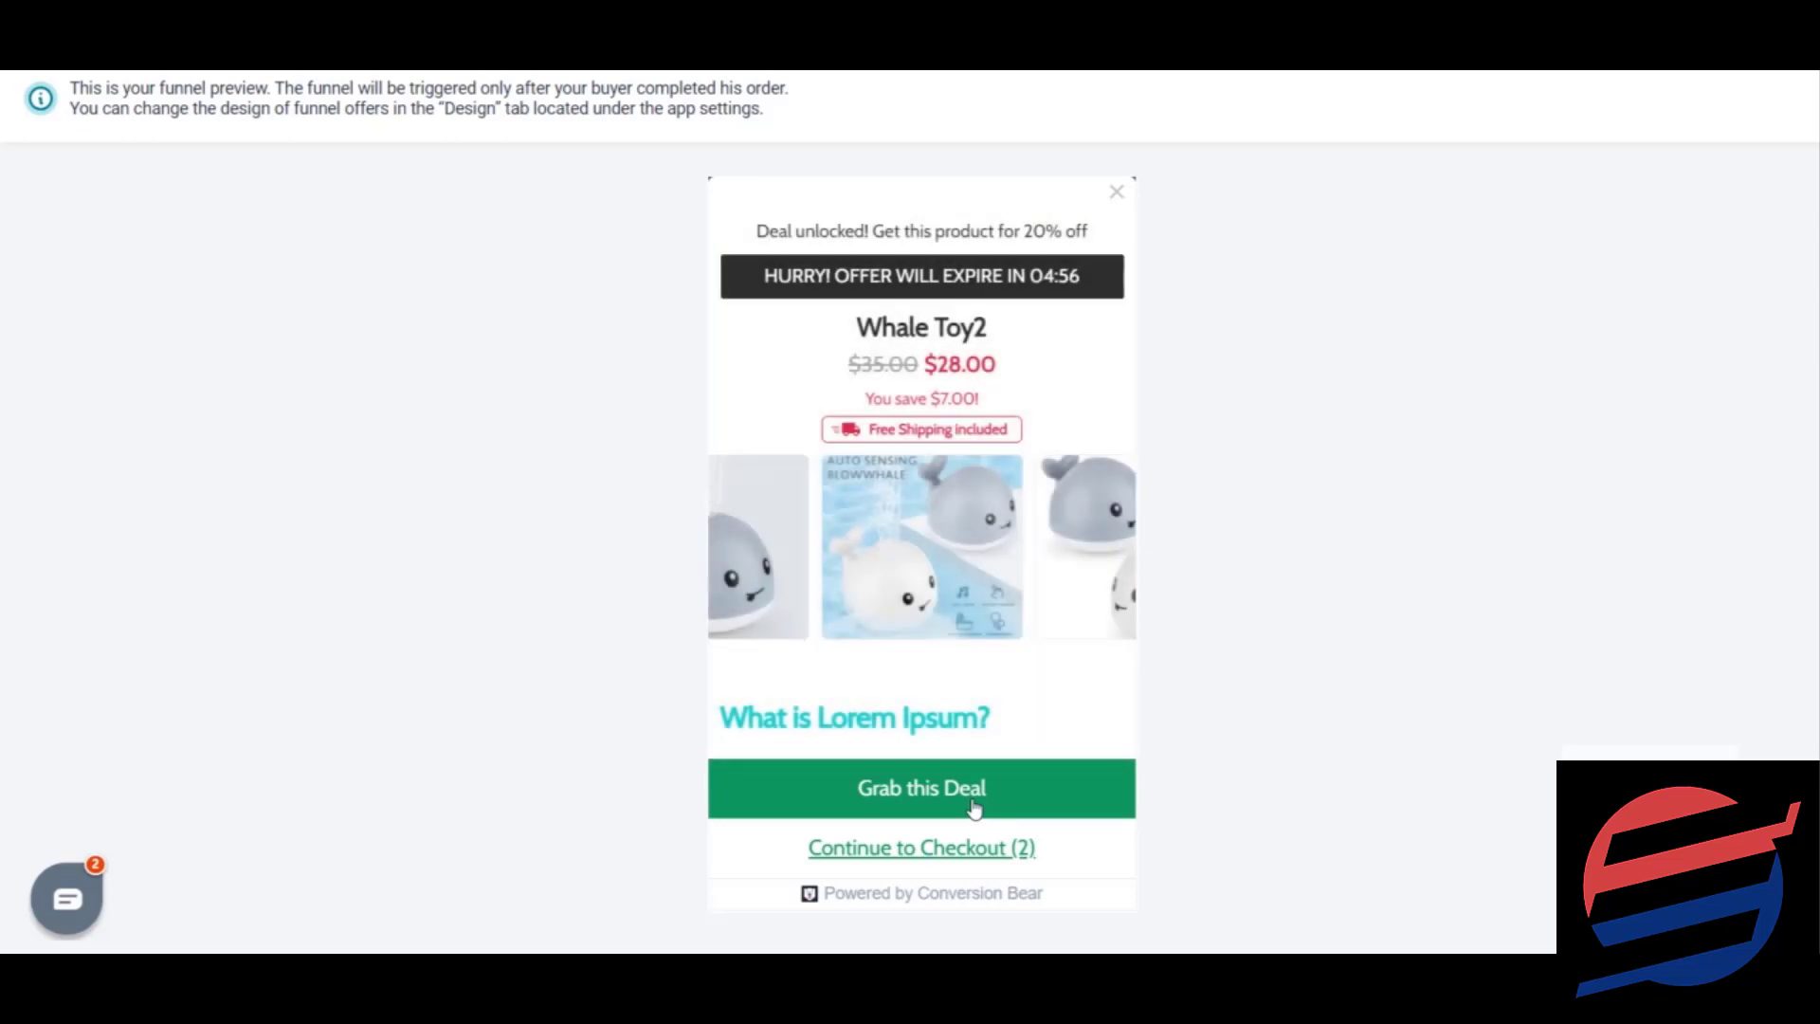
left_click(966, 856)
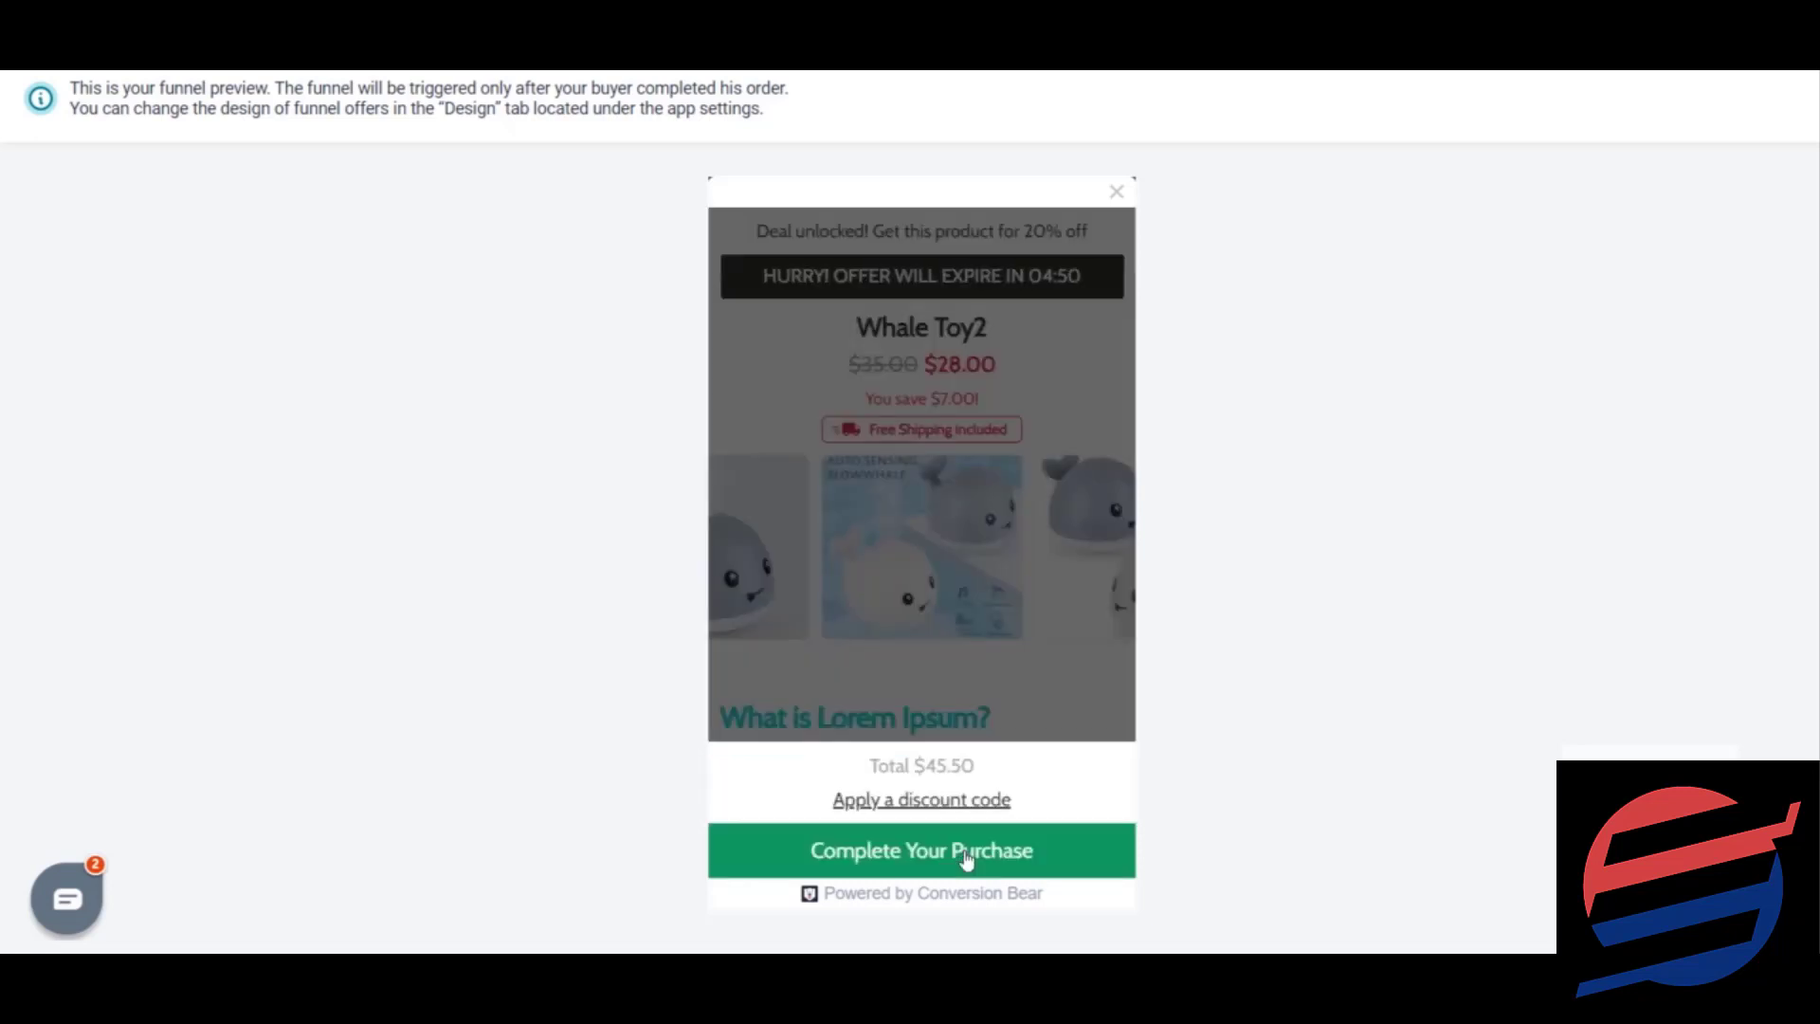
left_click(1030, 872)
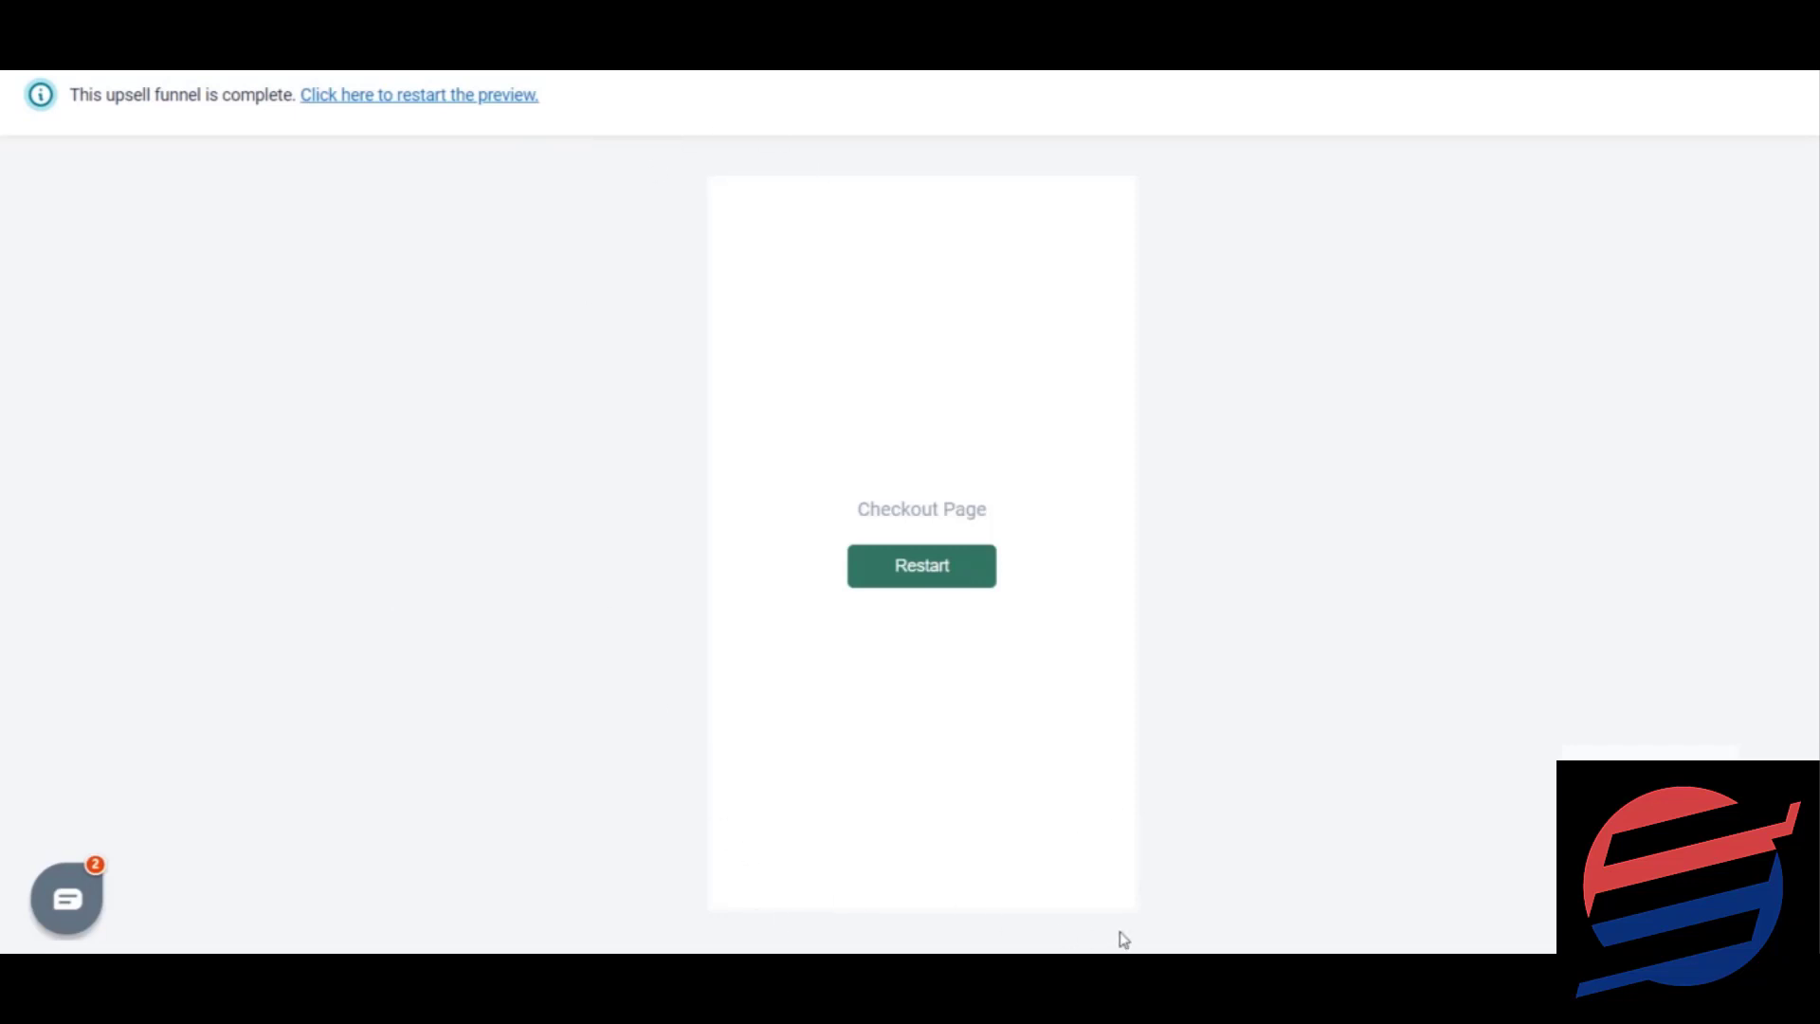
Replay the preview declining the Whale Toy offer, accepting Copy of Whale Toy 4 and completing the purchase, and return to the funnels list.
left_click(902, 572)
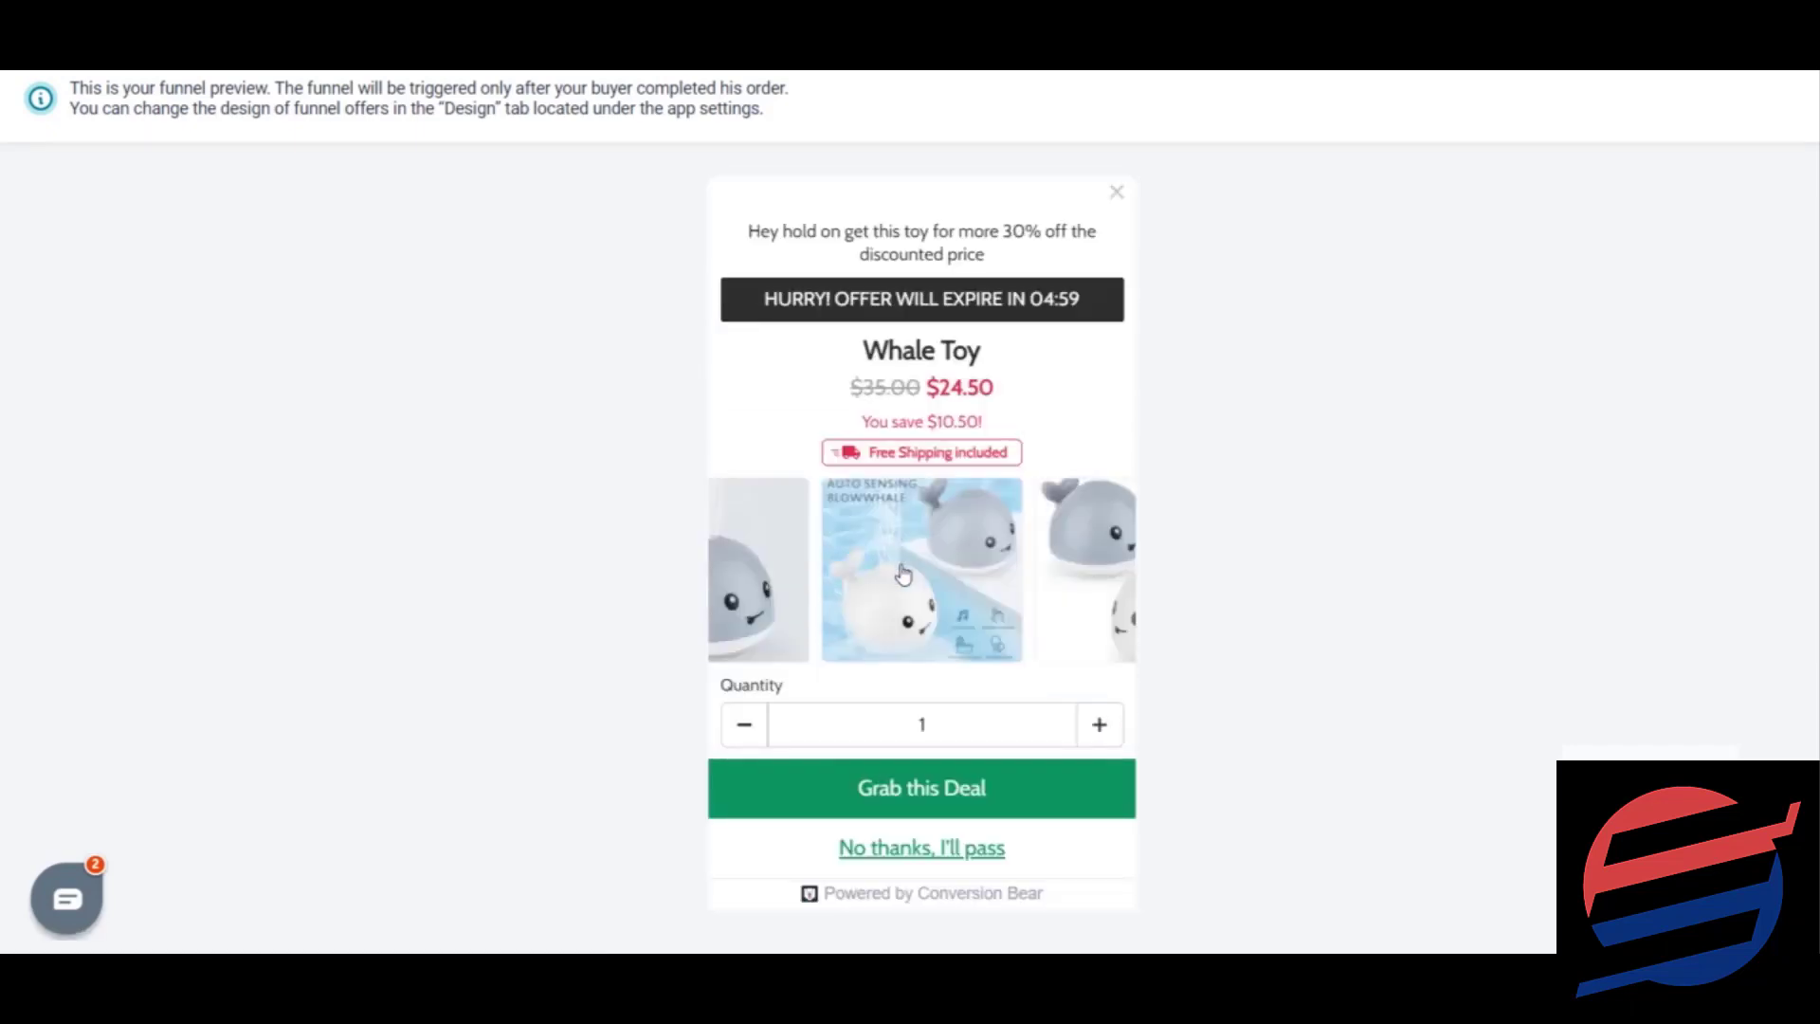
left_click(940, 852)
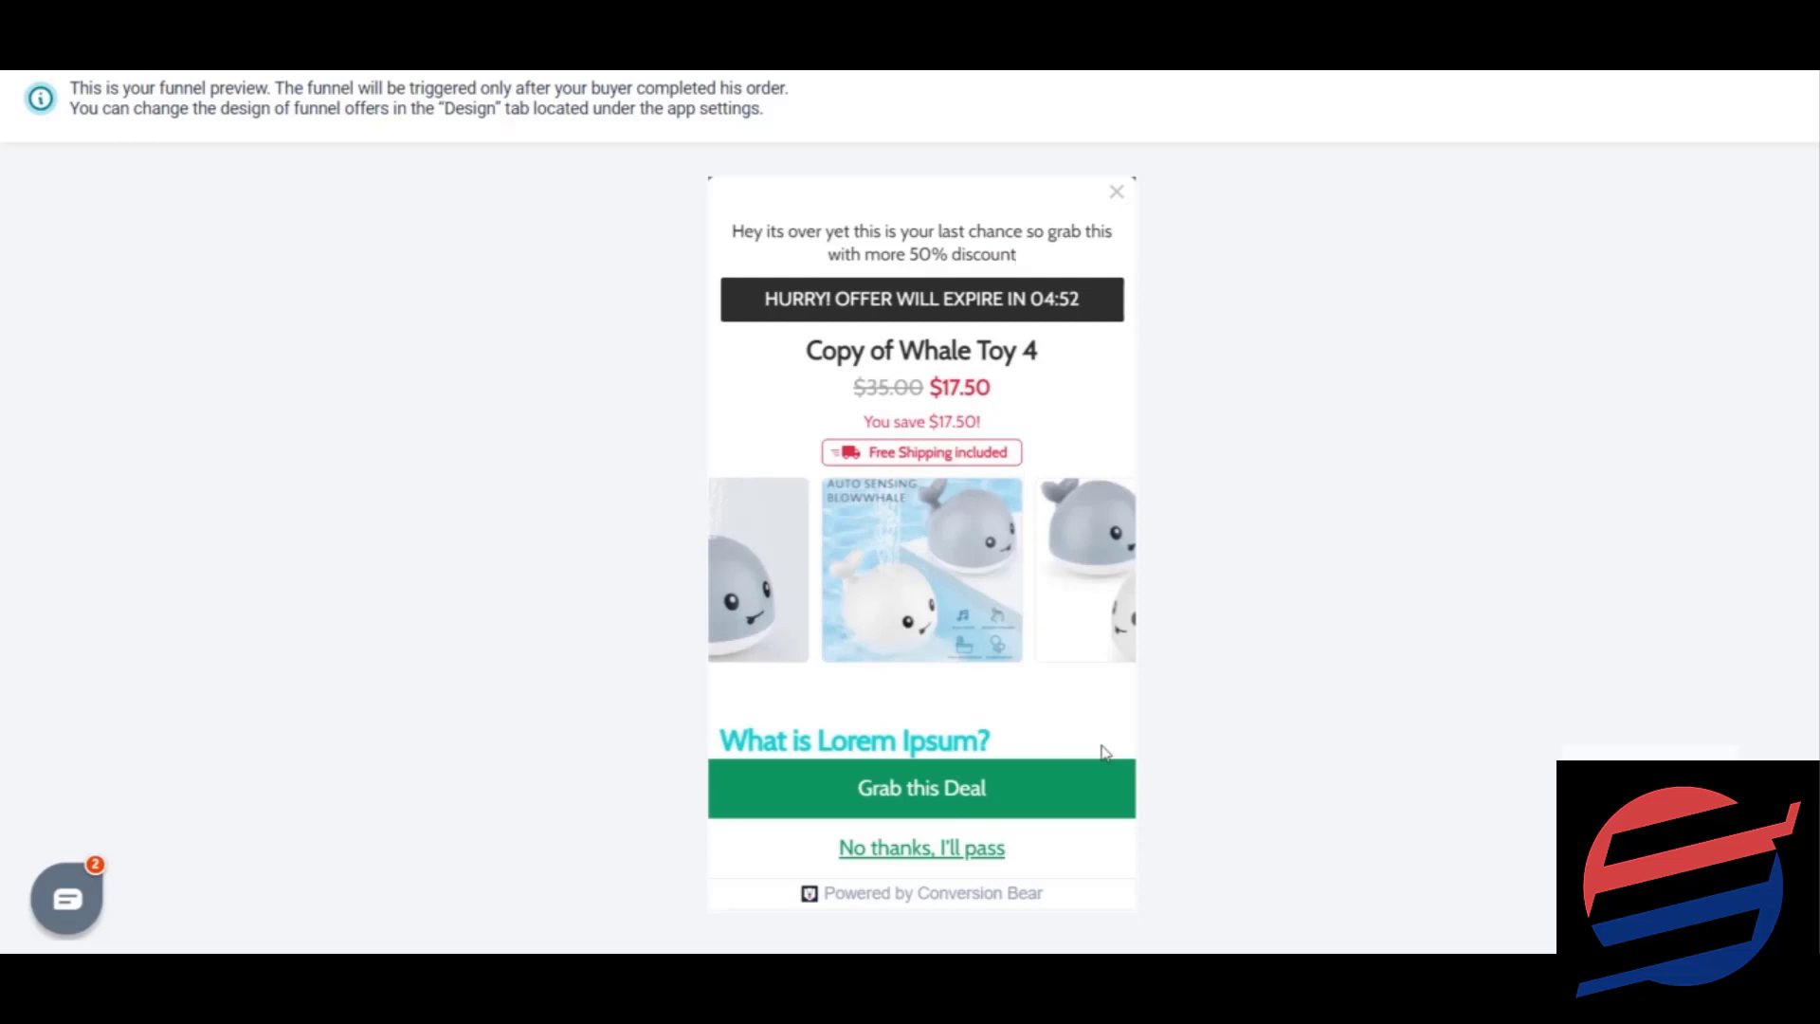
left_click(967, 807)
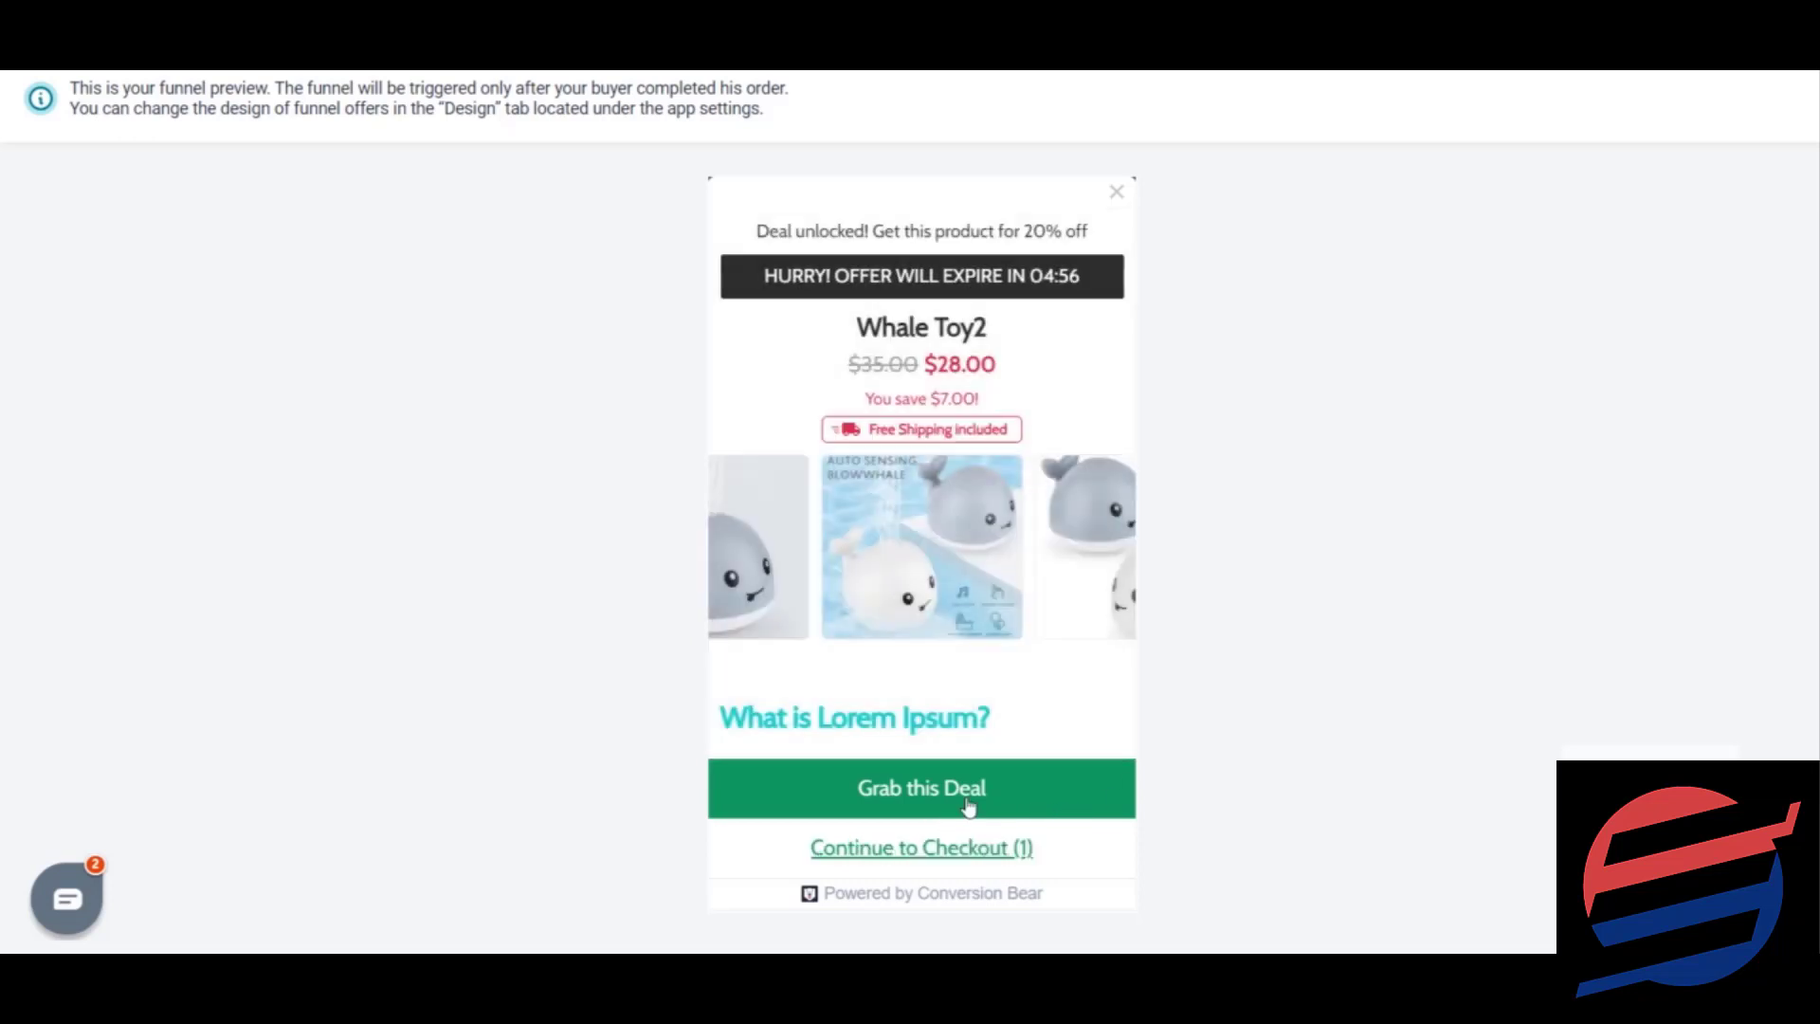
left_click(984, 854)
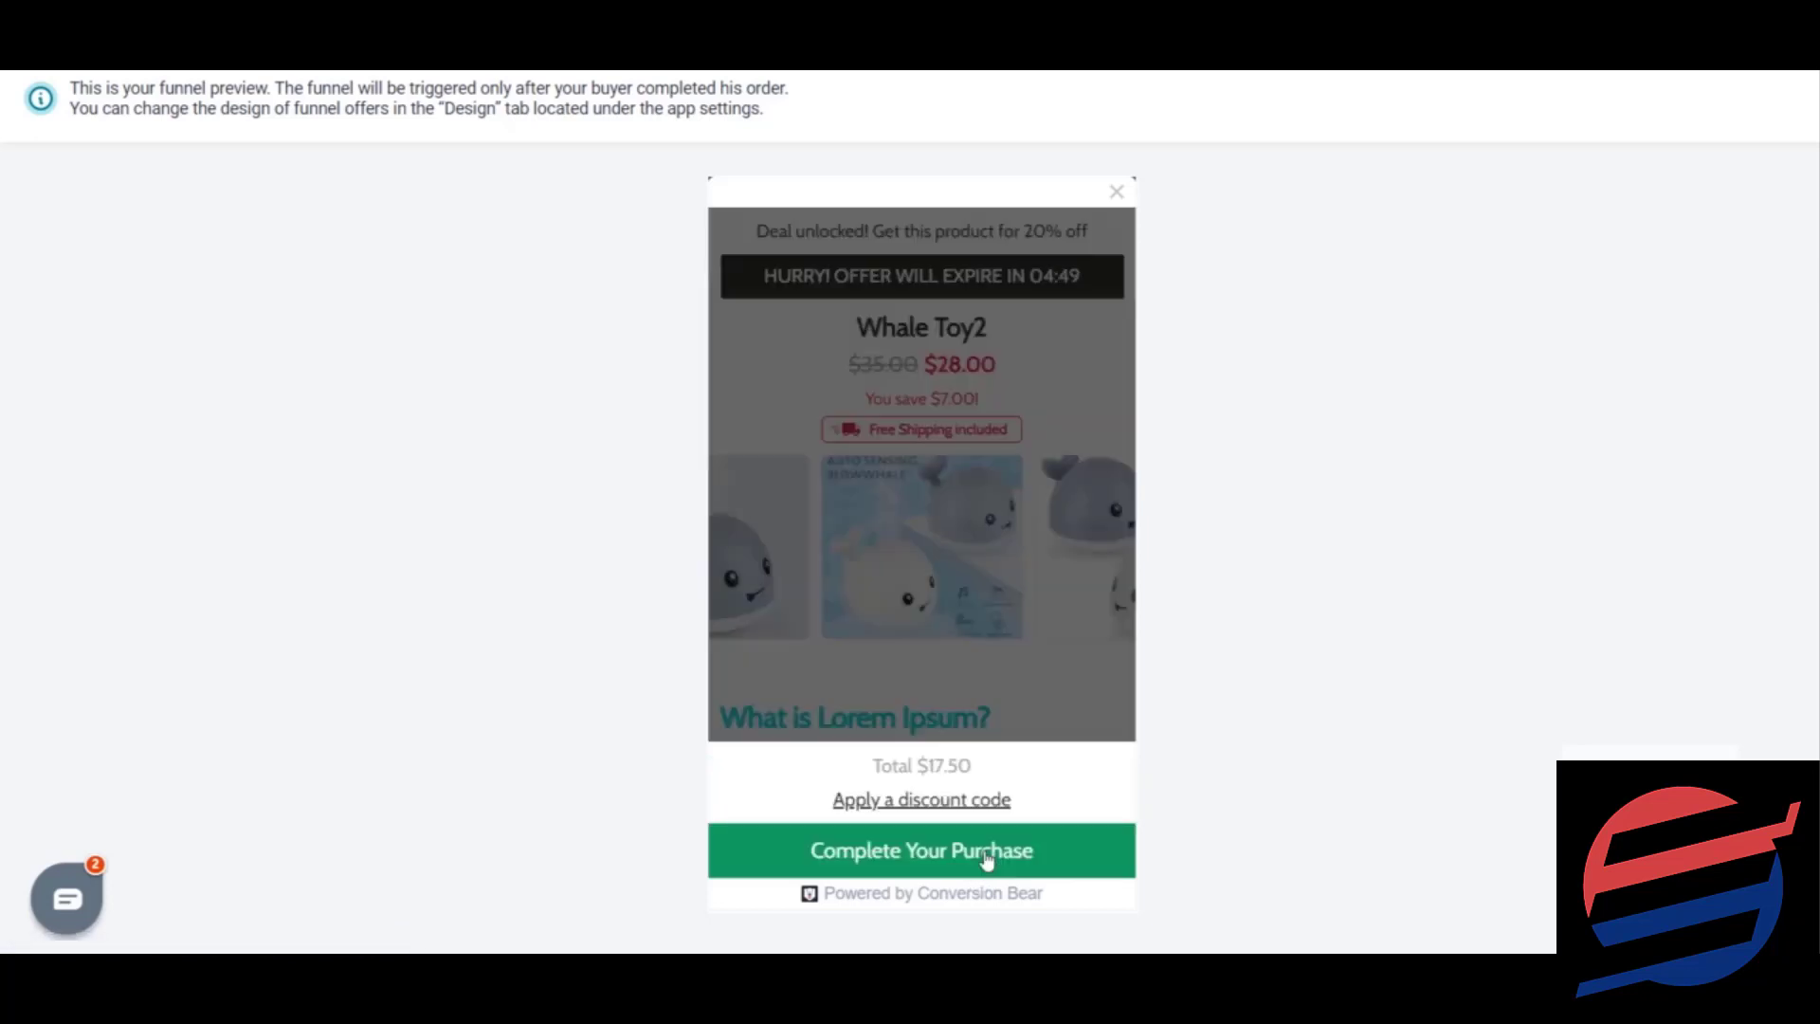
left_click(1115, 195)
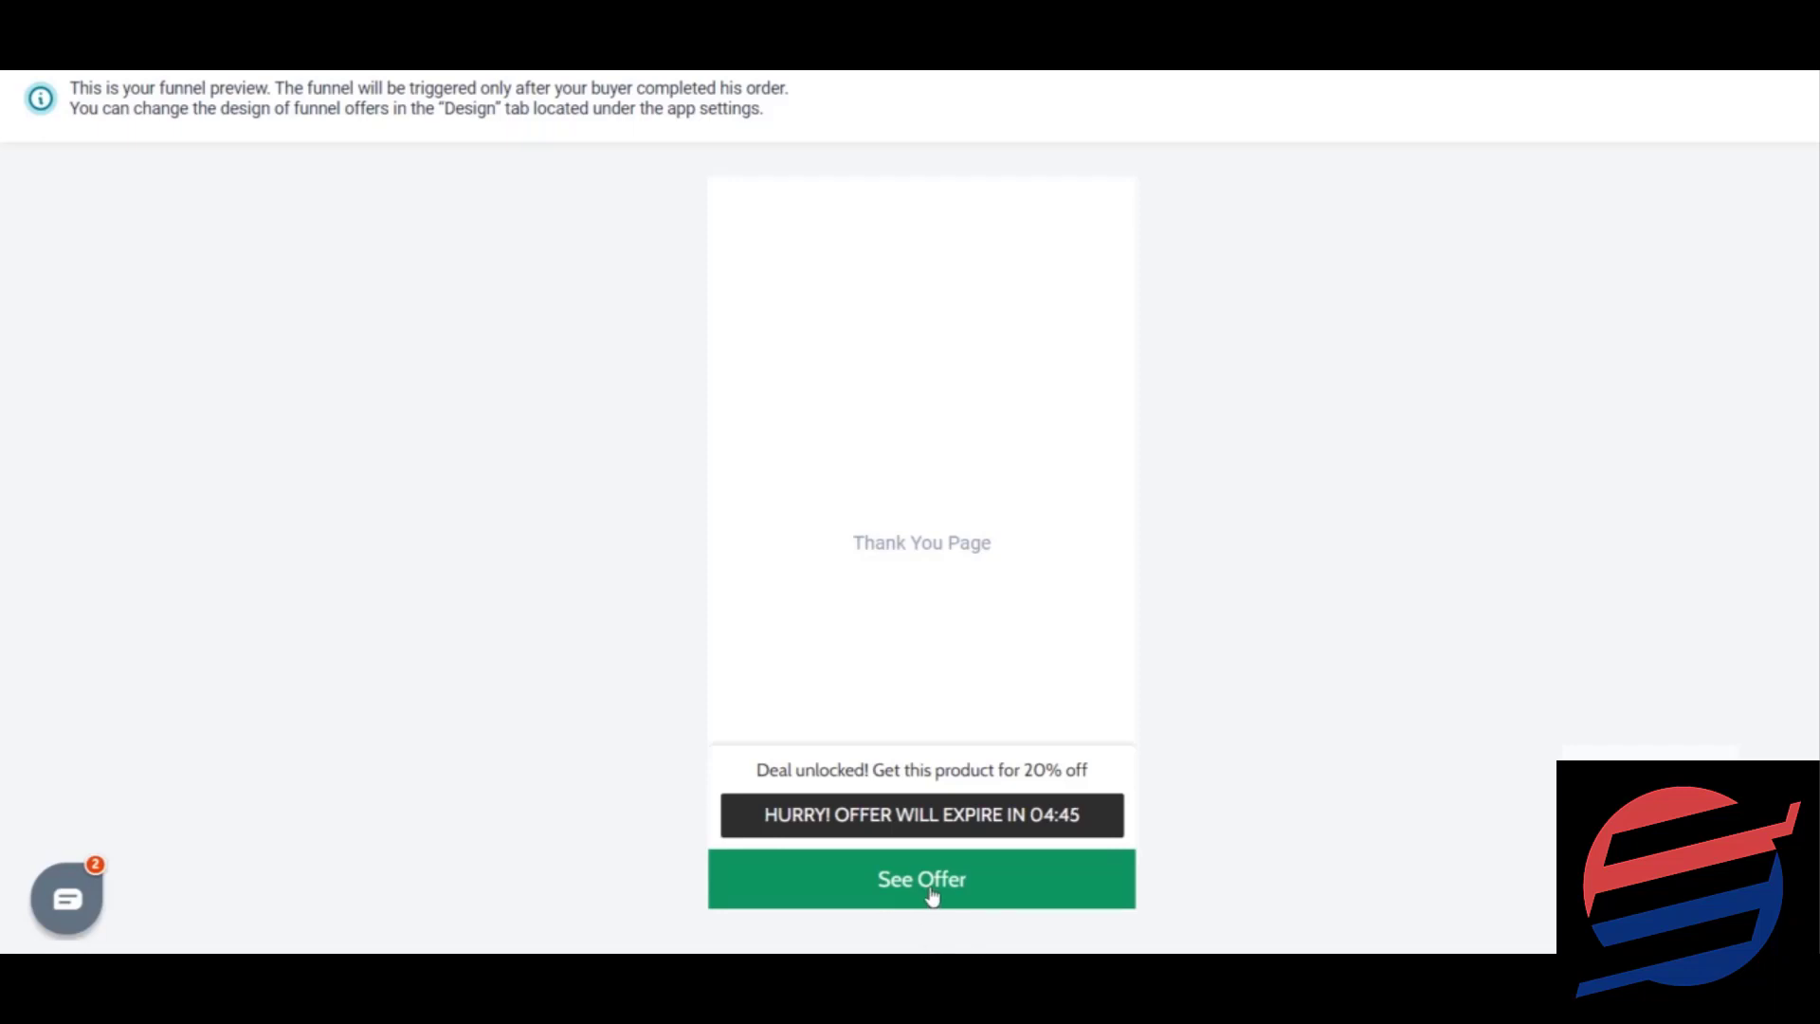
left_click(932, 894)
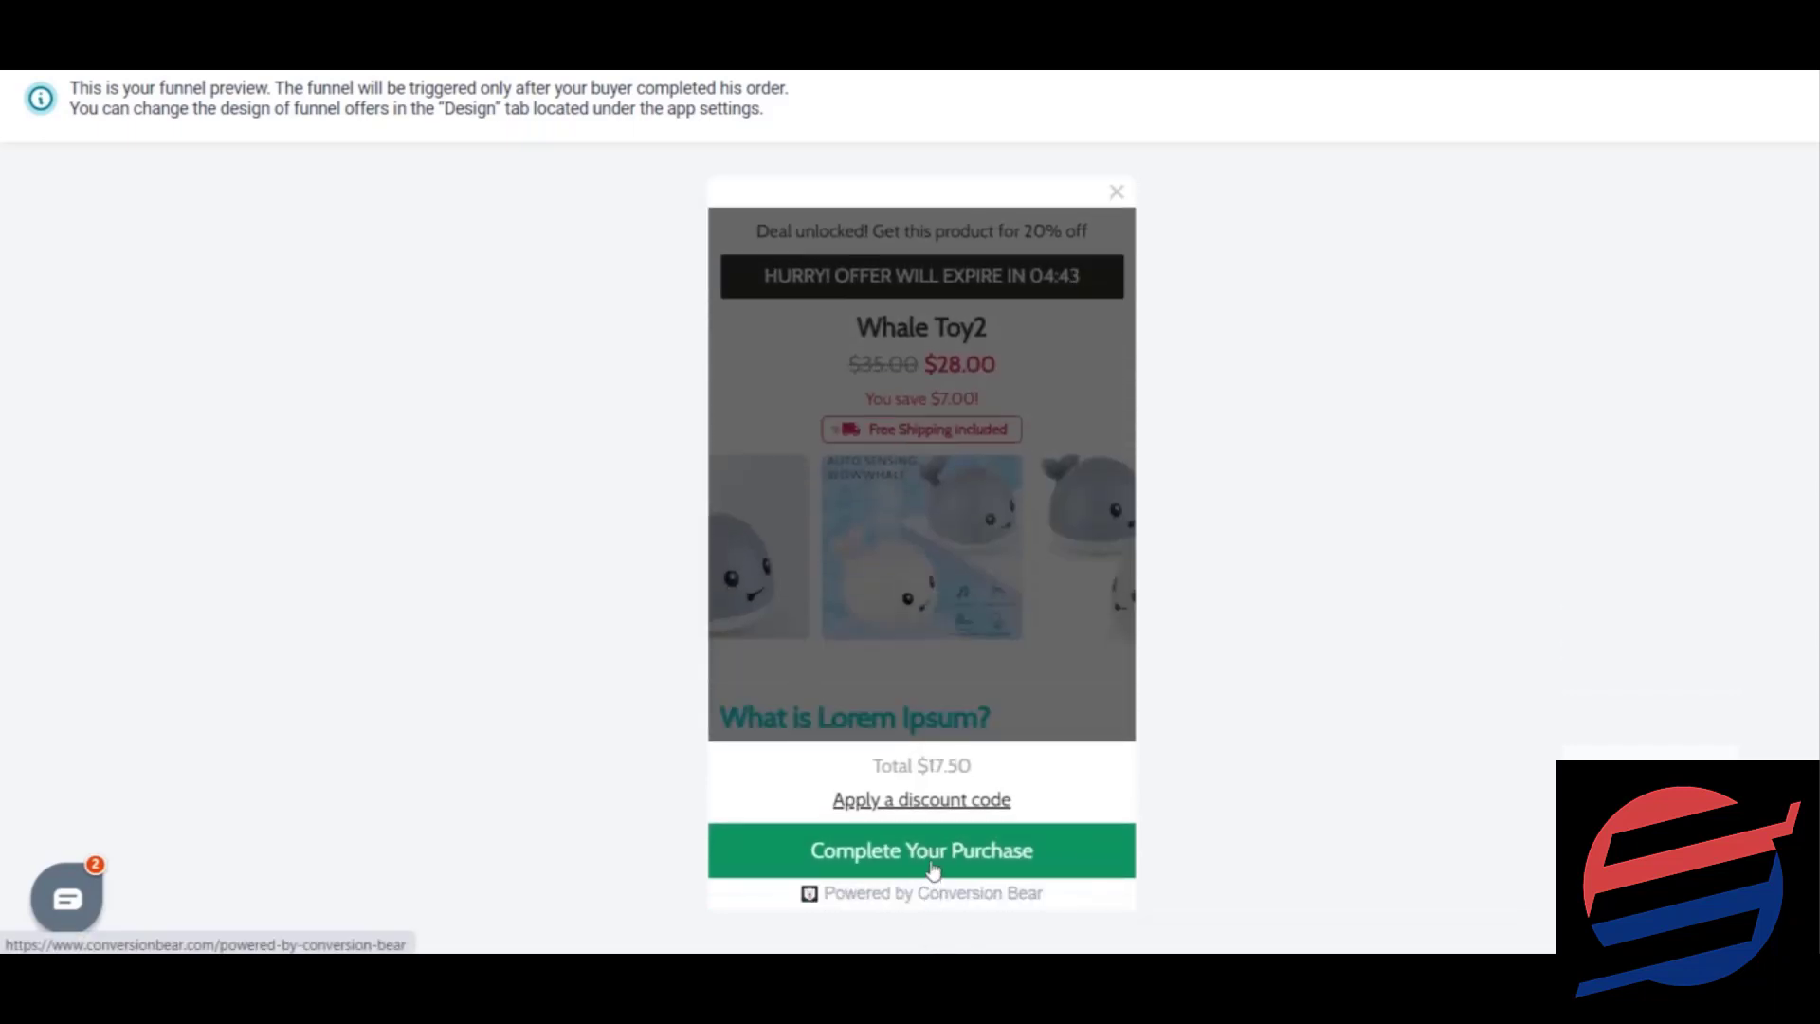
left_click(932, 867)
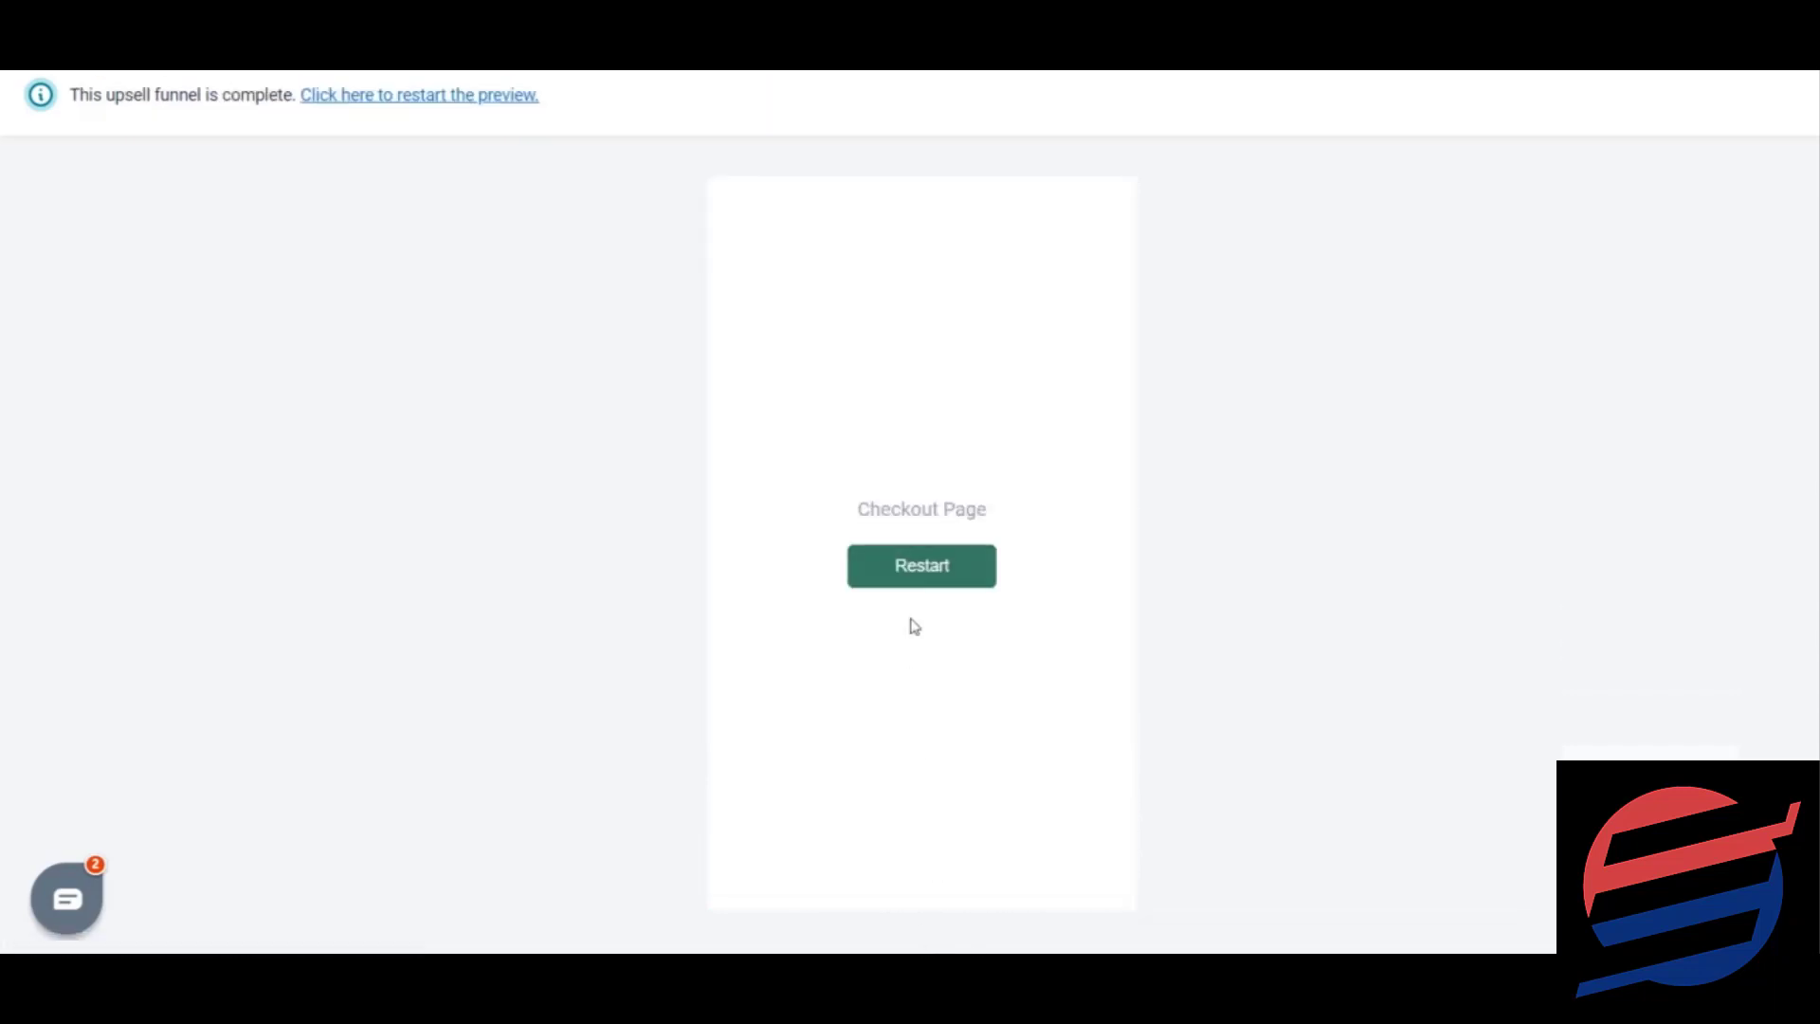
key("ctrl+w")
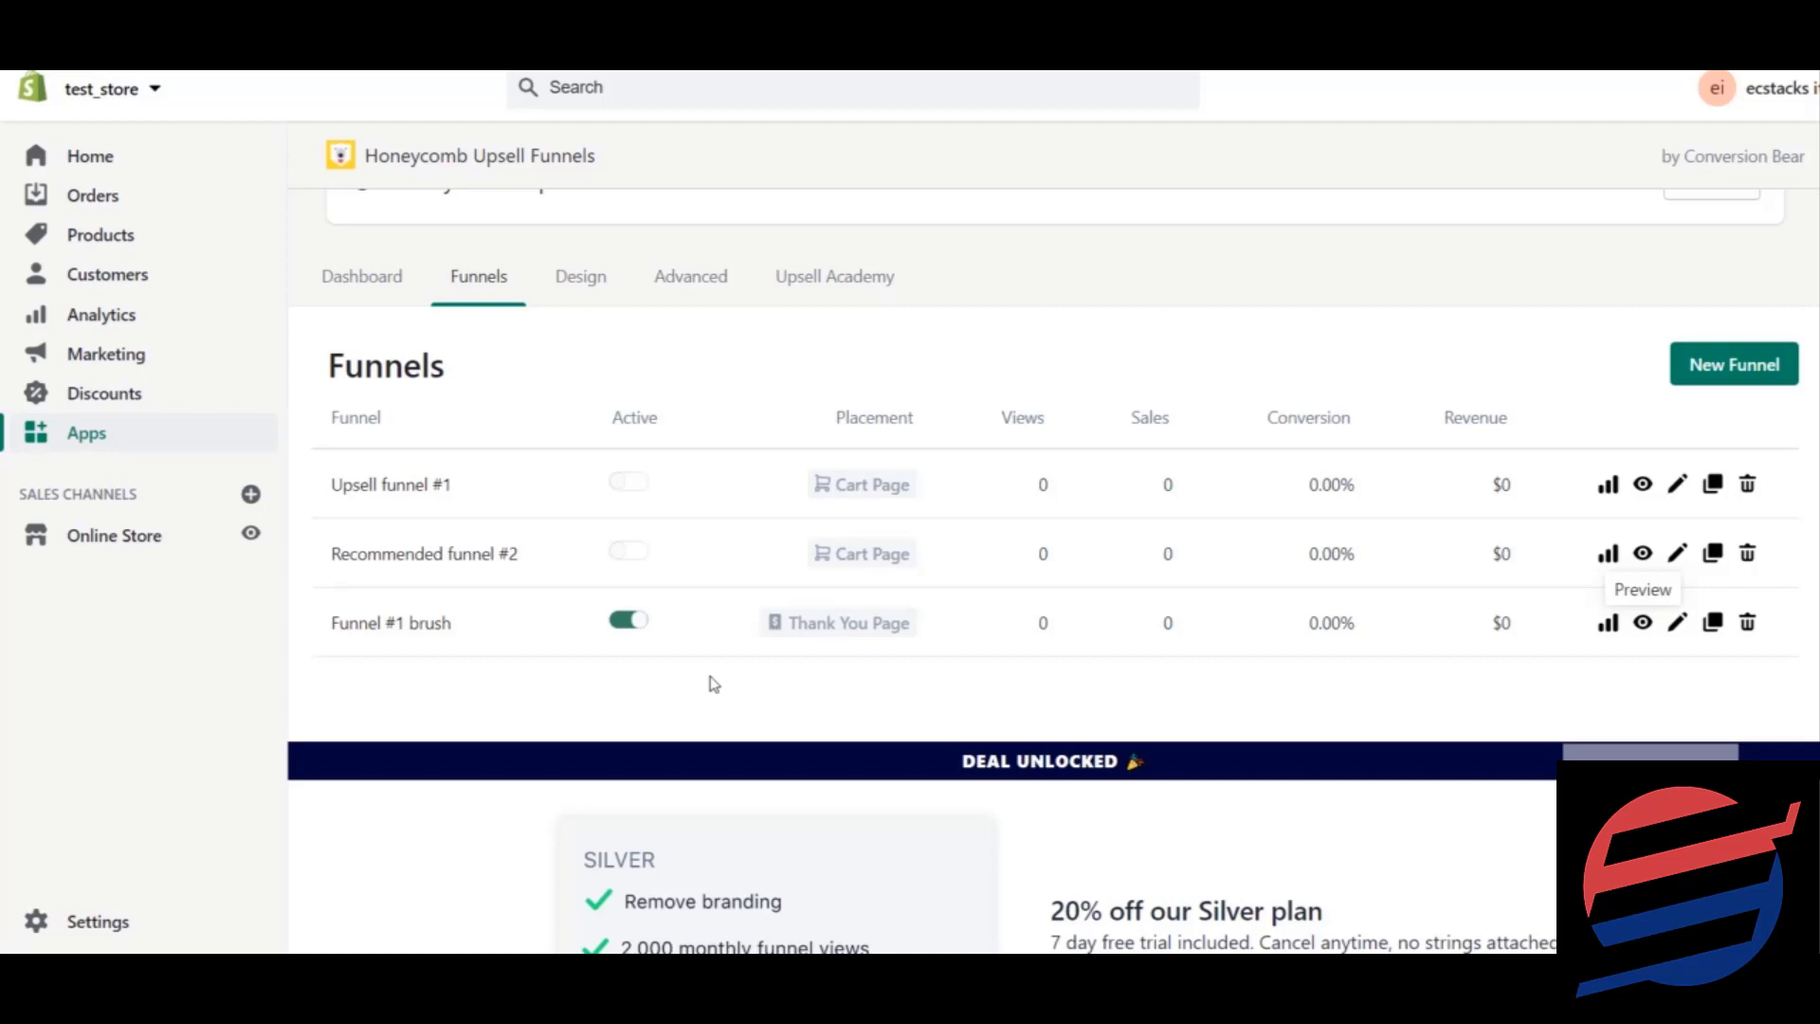
scroll(1042, 569, "up", 4)
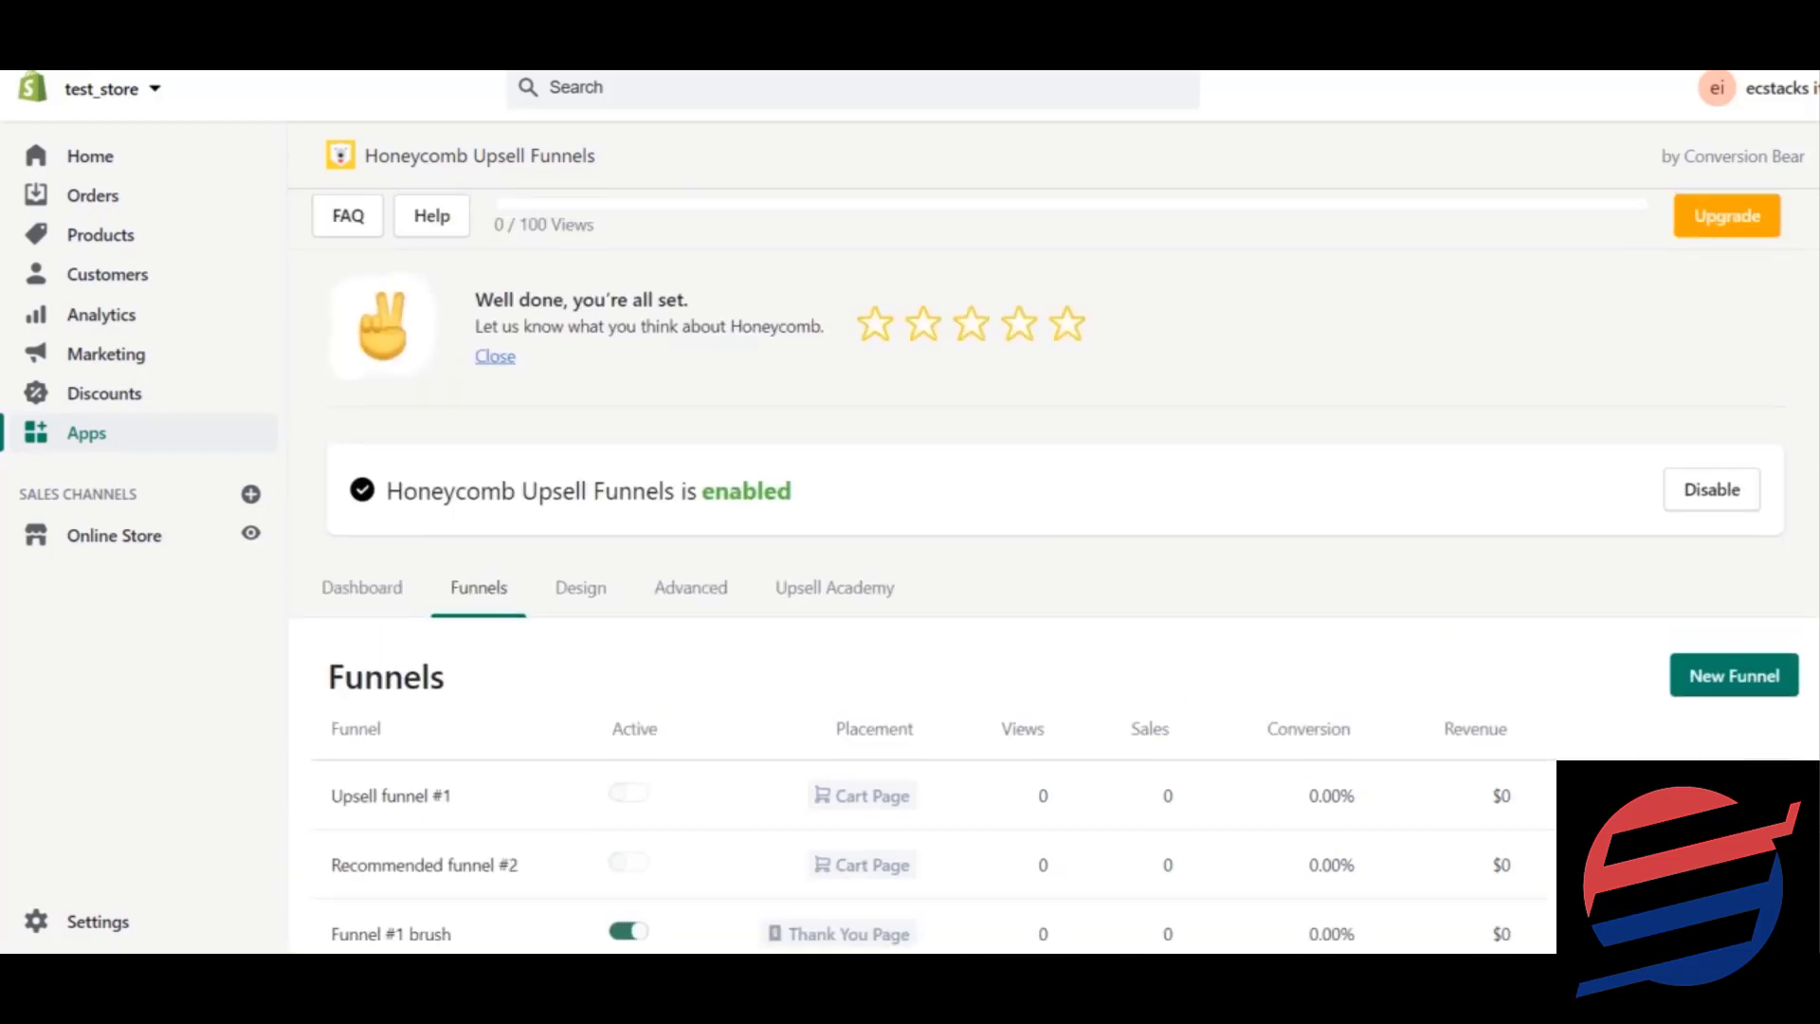